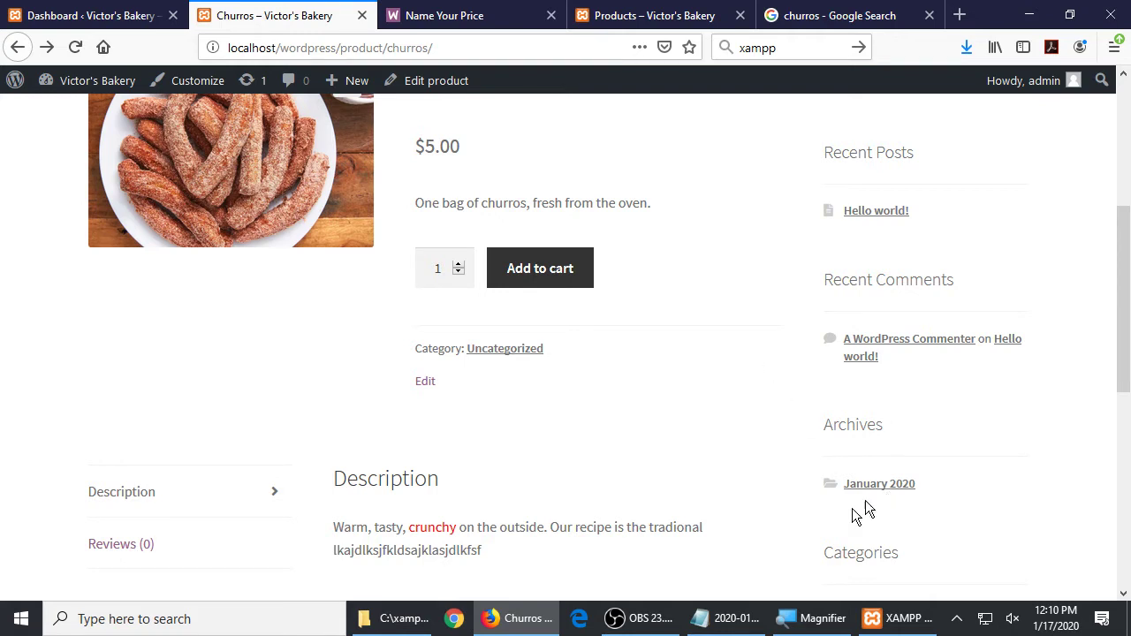
# - Check the product organization notes in Notepad and open the product categories page of the WordPress site in the browser
pyautogui.click(723, 619)
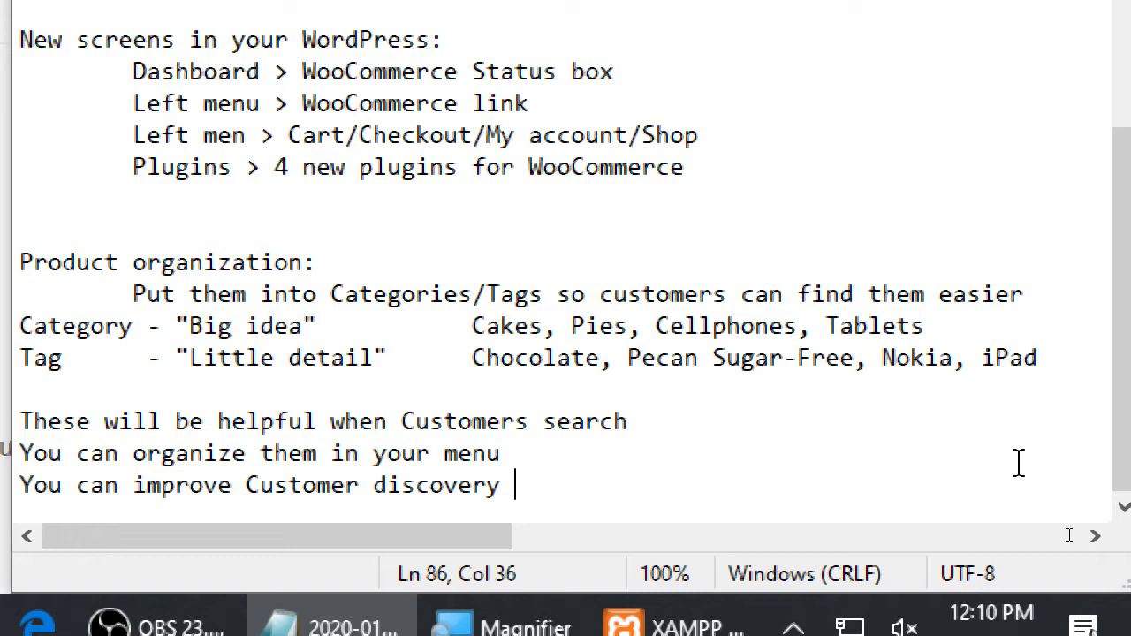
pyautogui.press('super+minus')
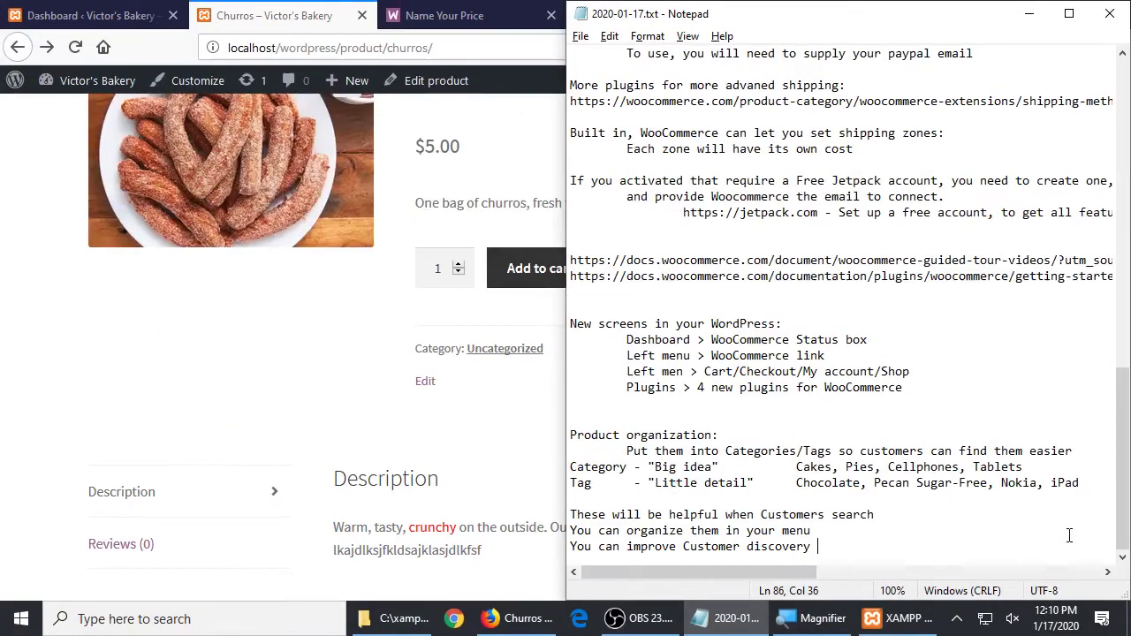
pyautogui.click(89, 15)
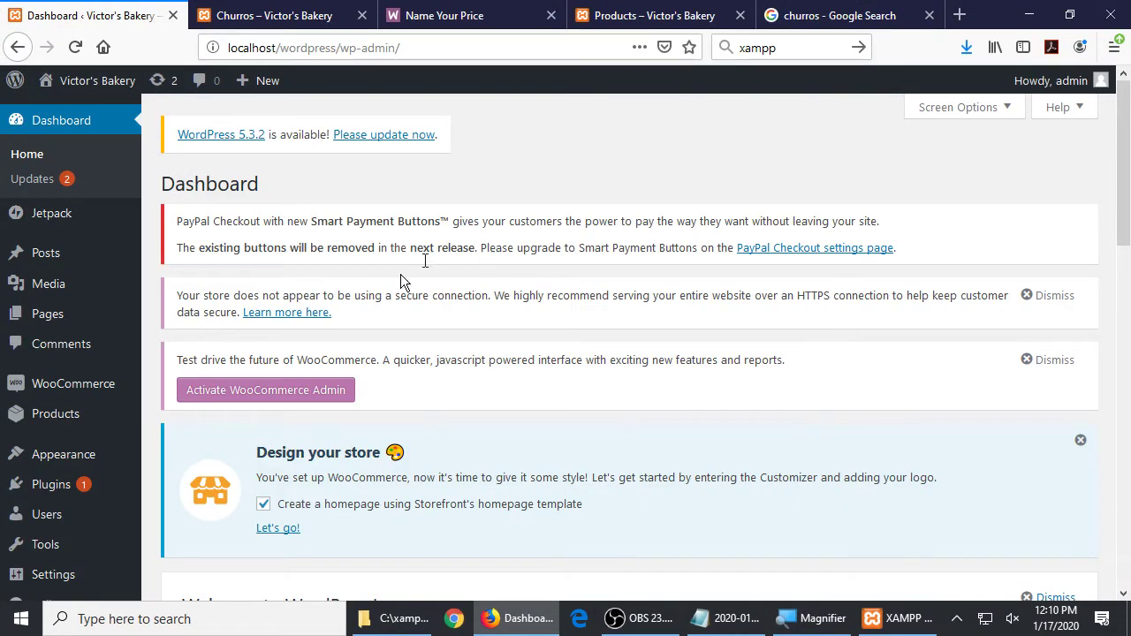
pyautogui.moveTo(60, 415)
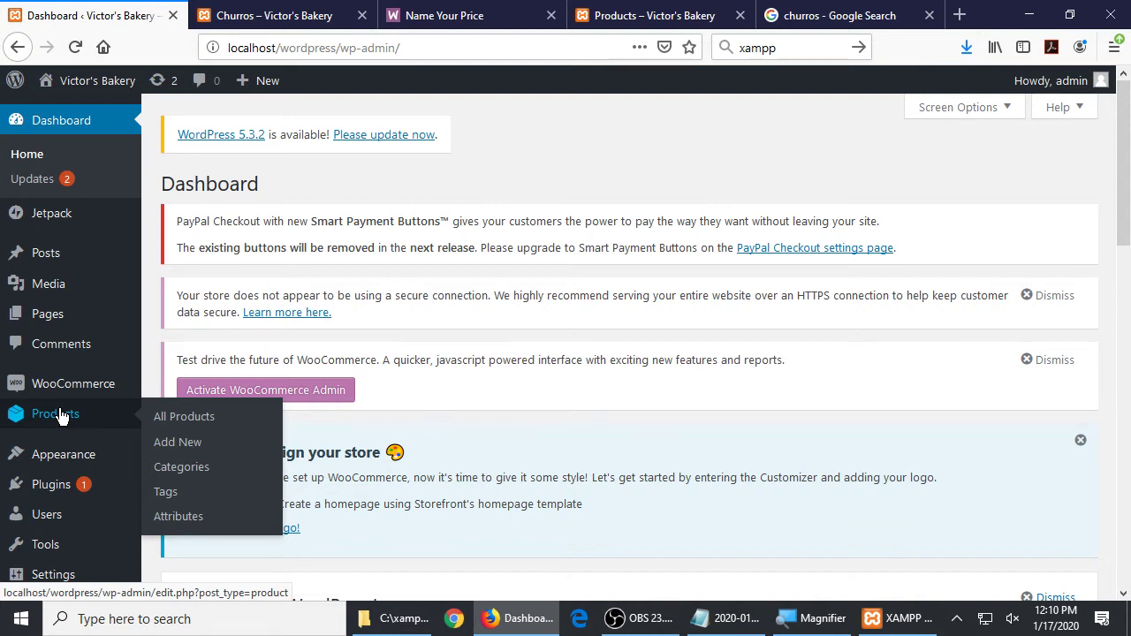
pyautogui.press('super+plus')
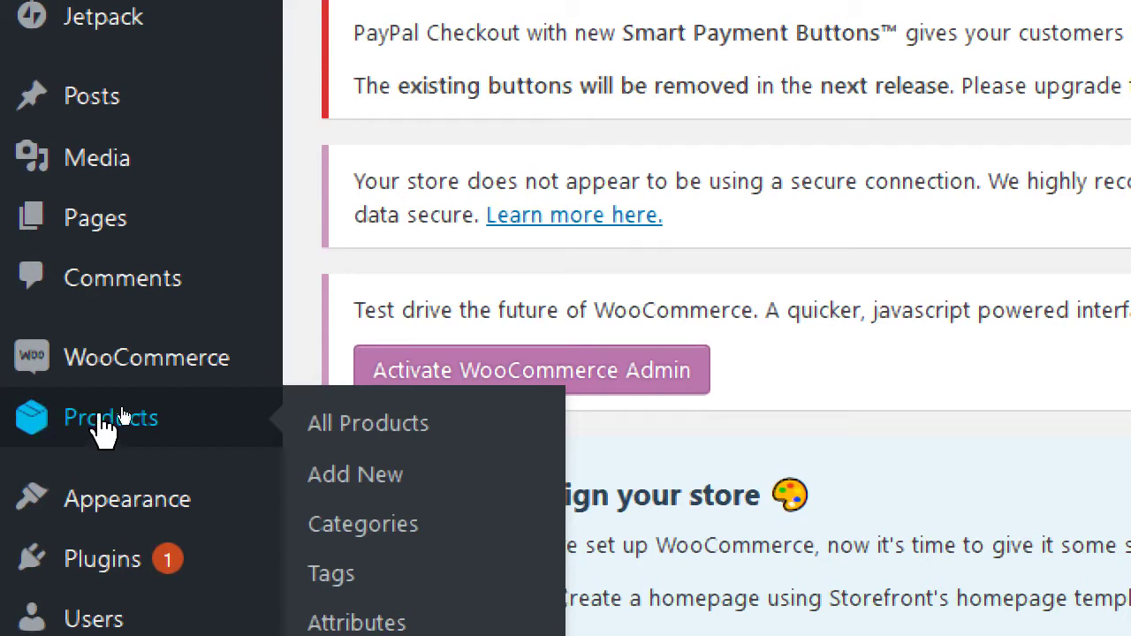
pyautogui.click(400, 531)
pyautogui.press('super+minus')
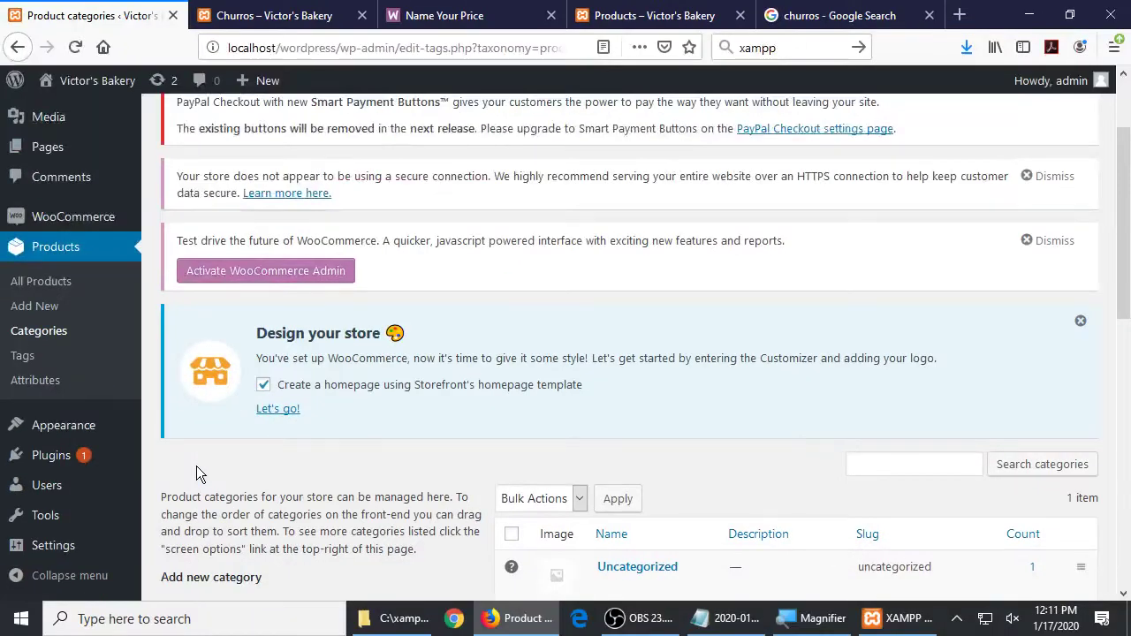
# - Enter Cakes as the name of the new product category
pyautogui.scroll(-5, 578, 369)
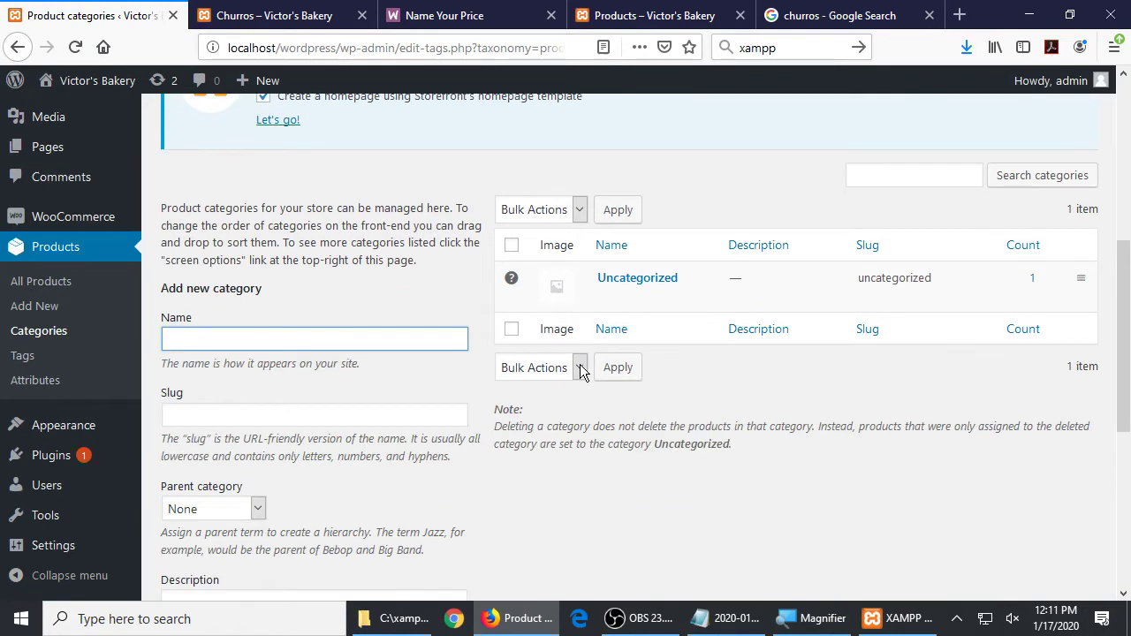
pyautogui.moveTo(171, 208); pyautogui.dragTo(301, 244)
pyautogui.click(373, 243)
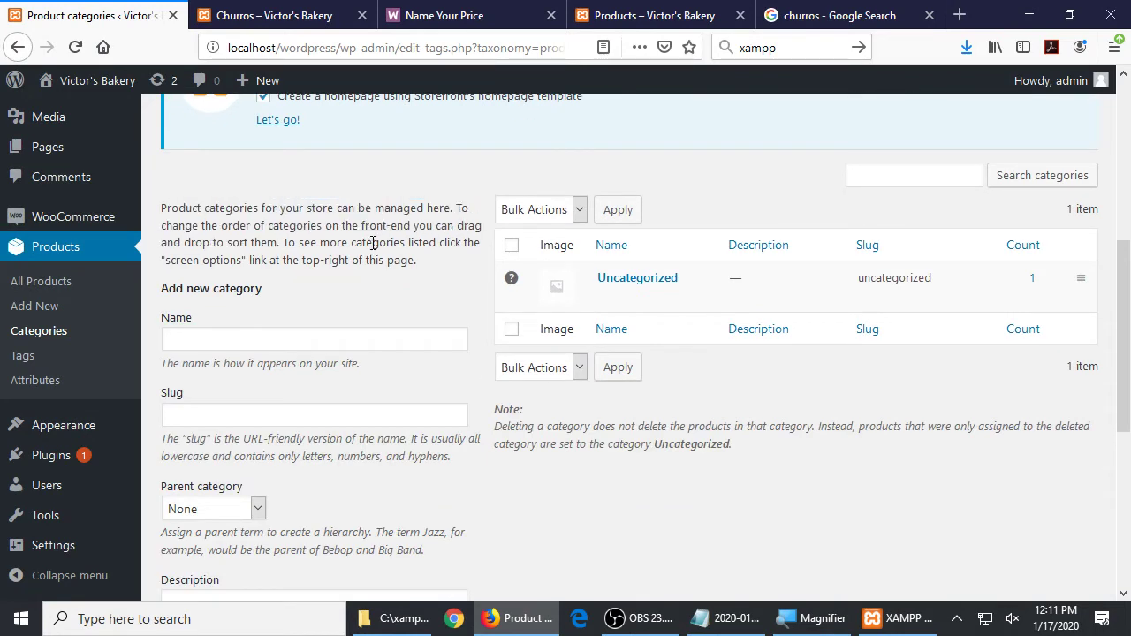
pyautogui.moveTo(654, 277)
pyautogui.scroll(-2, 291, 270)
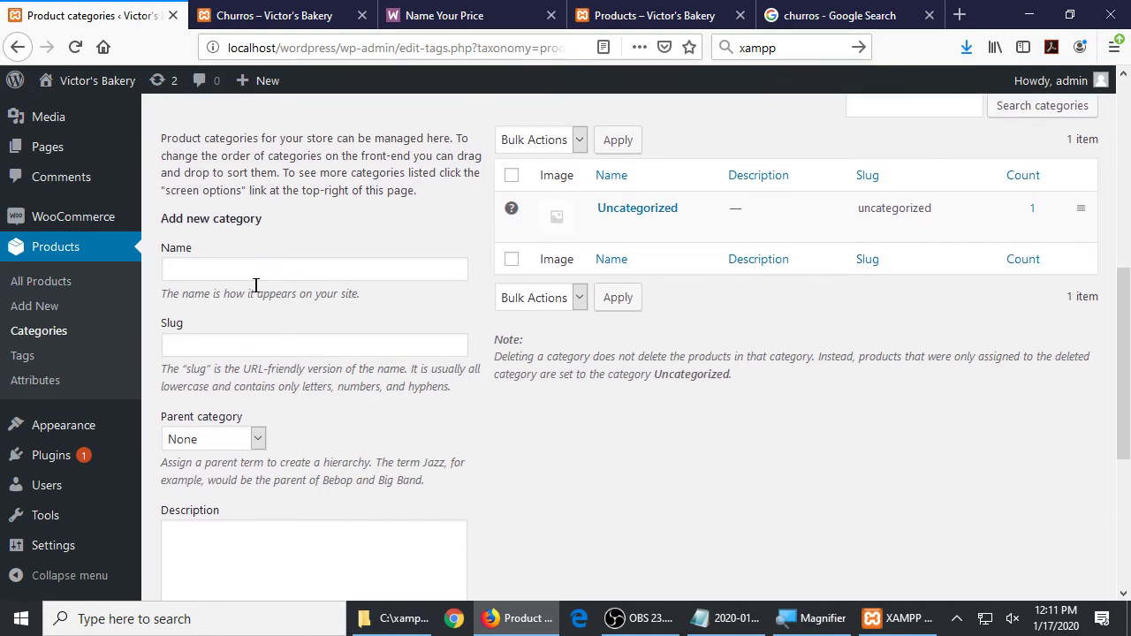
pyautogui.click(221, 262)
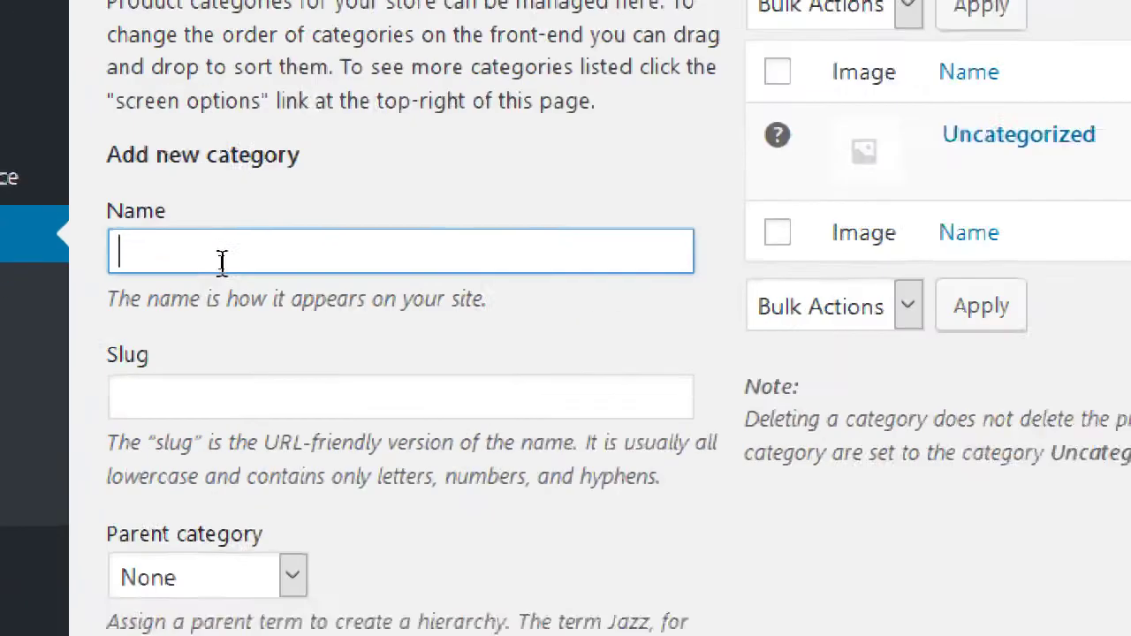
pyautogui.write('Cakes')
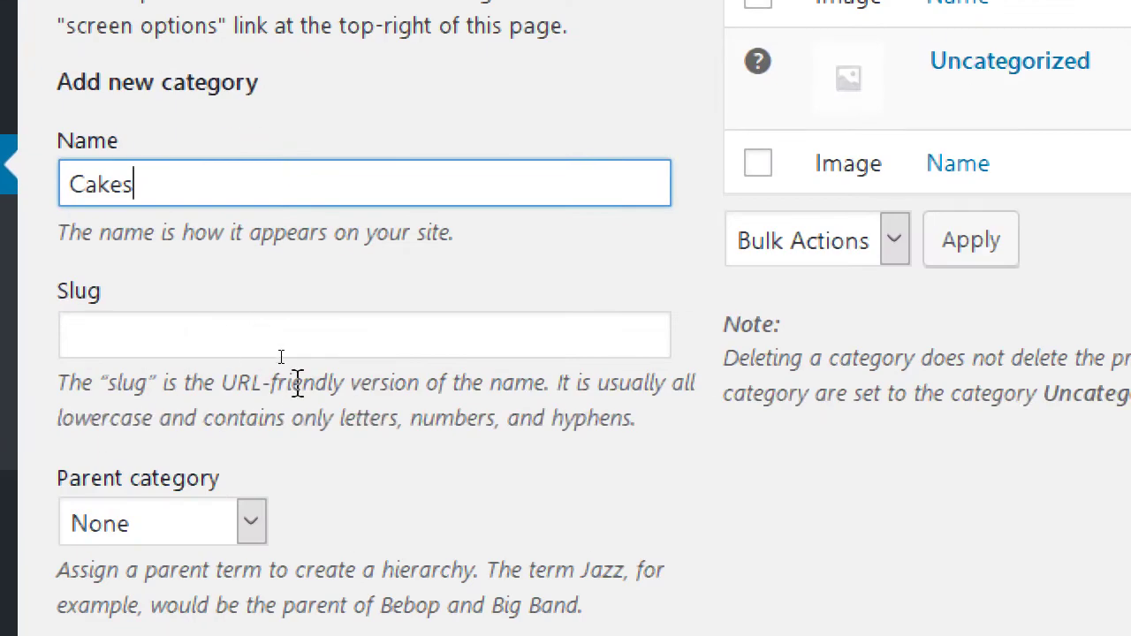
# - Examine the slug's URL-friendly explanation and the page's web address
pyautogui.moveTo(223, 393); pyautogui.dragTo(311, 396)
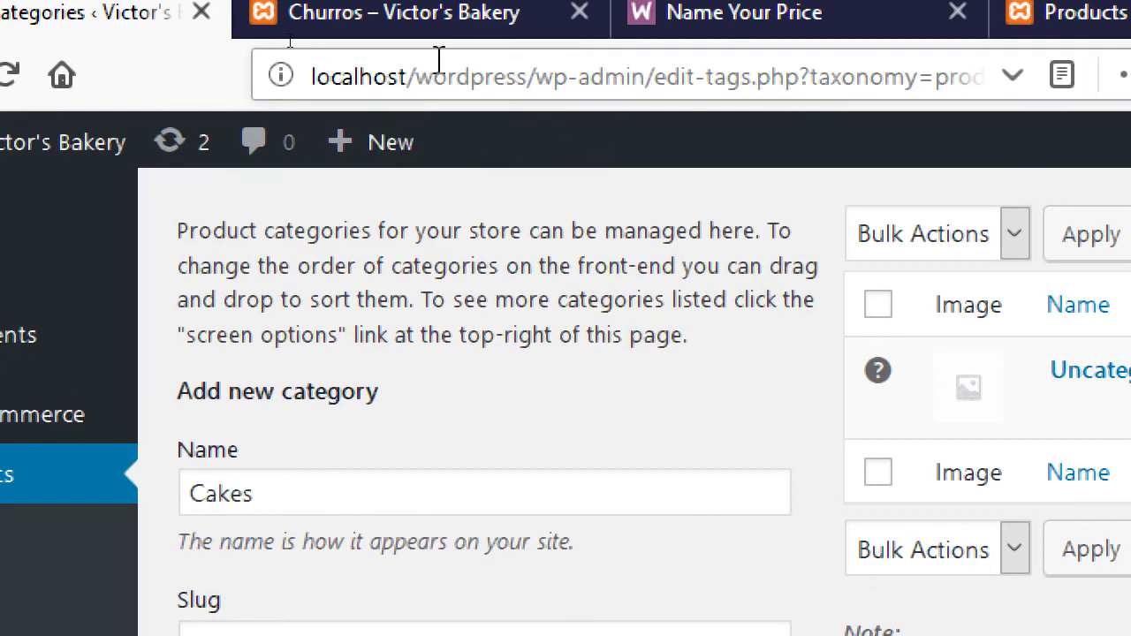
pyautogui.click(515, 74)
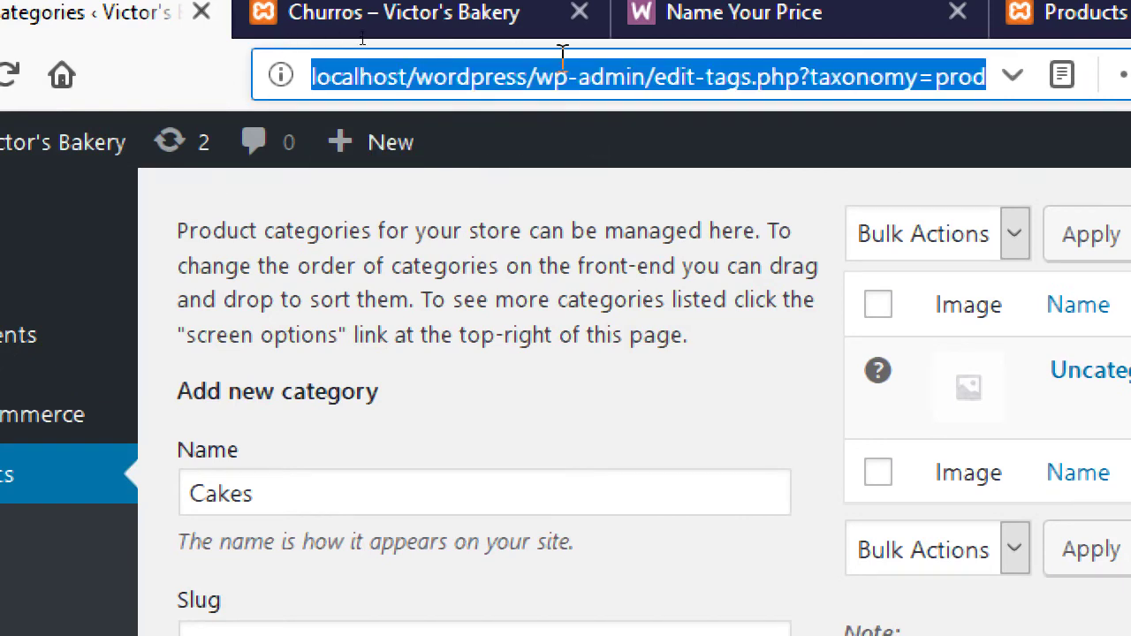
pyautogui.click(708, 75)
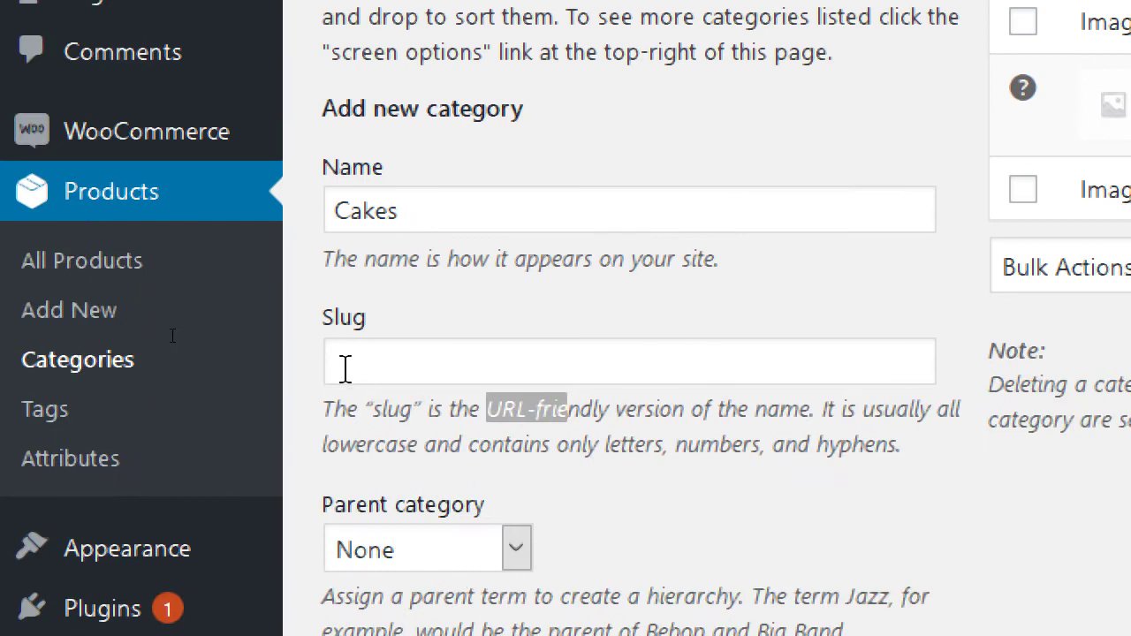
# - Clear the new category's name and re-enter it as Cakes, leaving the slug empty
pyautogui.click(345, 369)
pyautogui.click(457, 212)
pyautogui.write('dffds')
pyautogui.hotkey('ctrl', 'a')
pyautogui.press('BackSpace')
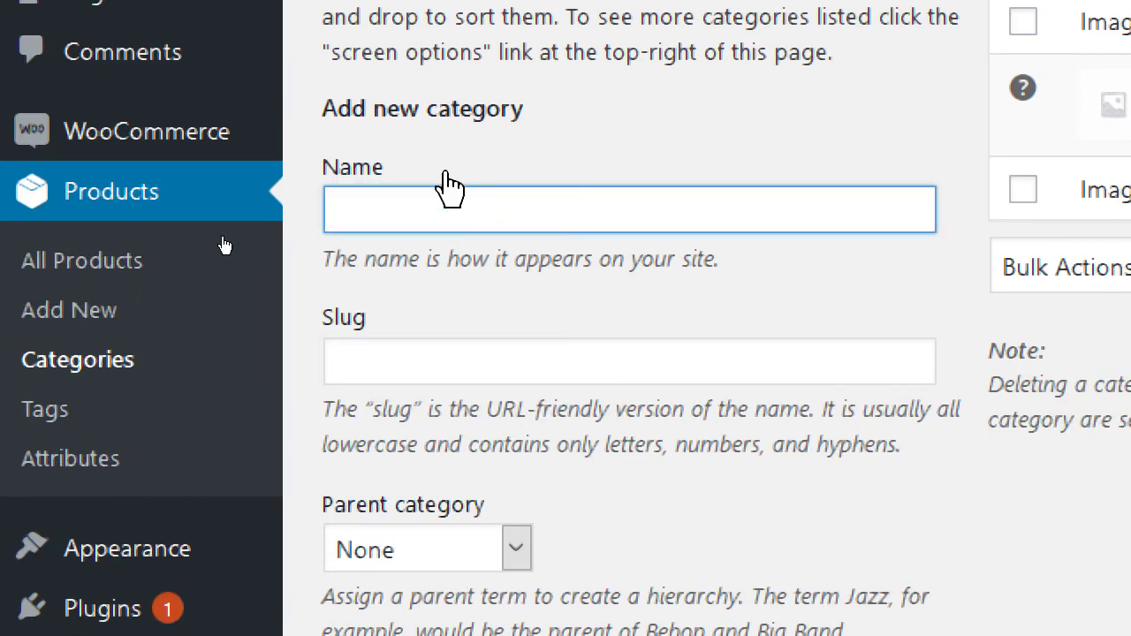
pyautogui.write('CAkes')
pyautogui.press('BackSpace')
pyautogui.press('BackSpace')
pyautogui.press('BackSpace')
pyautogui.press('BackSpace')
pyautogui.write('akes')
pyautogui.press('Tab')
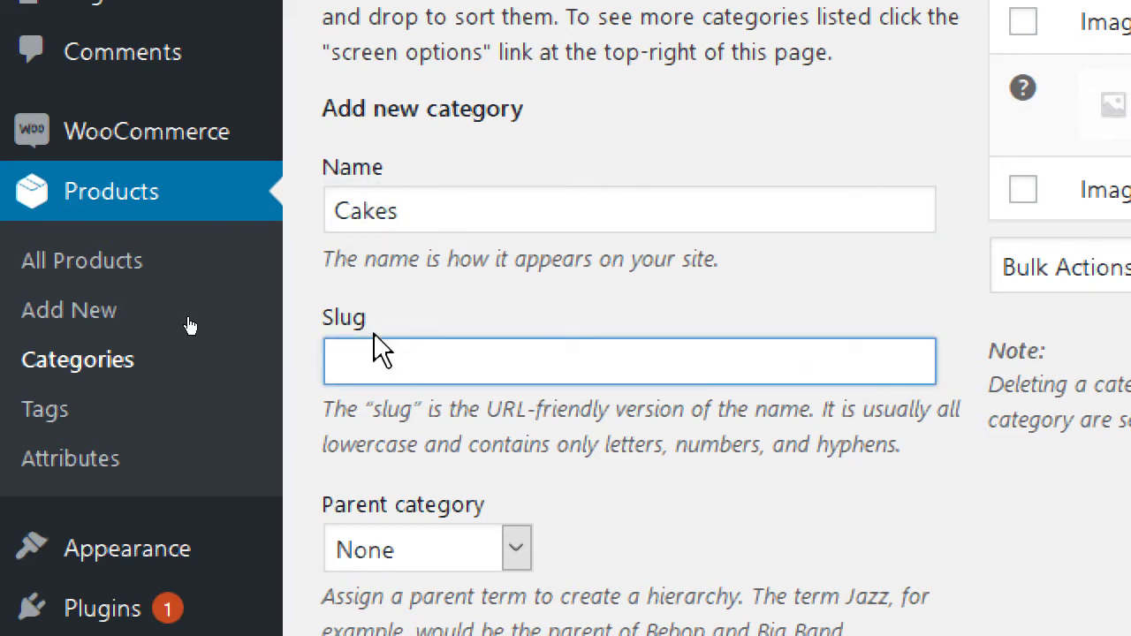
pyautogui.scroll(-2, 598, 513)
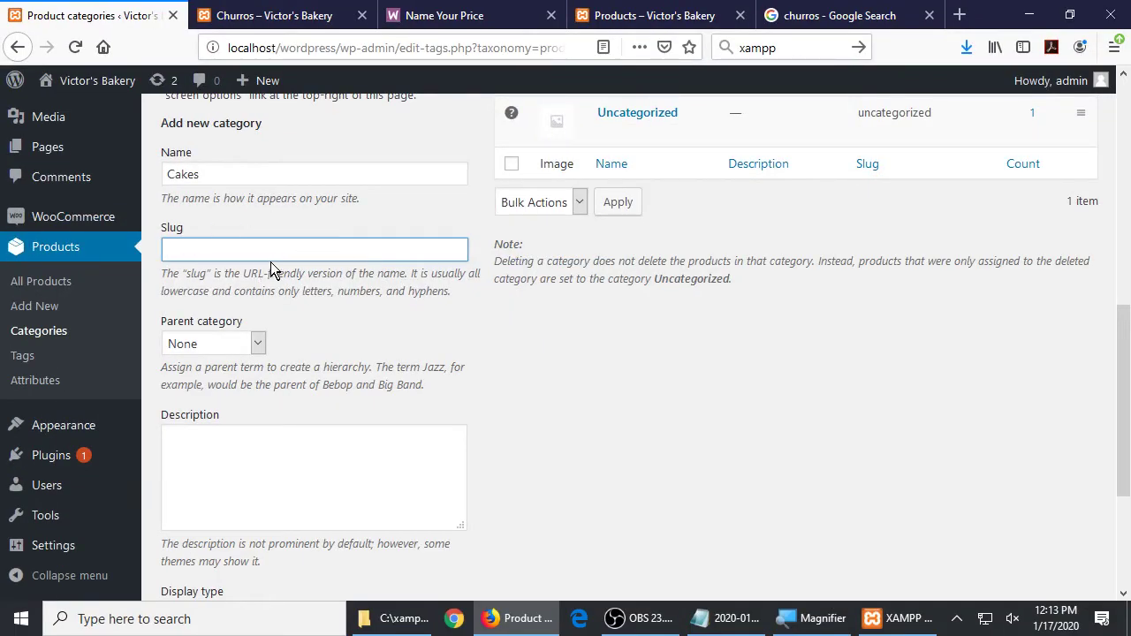
pyautogui.click(246, 480)
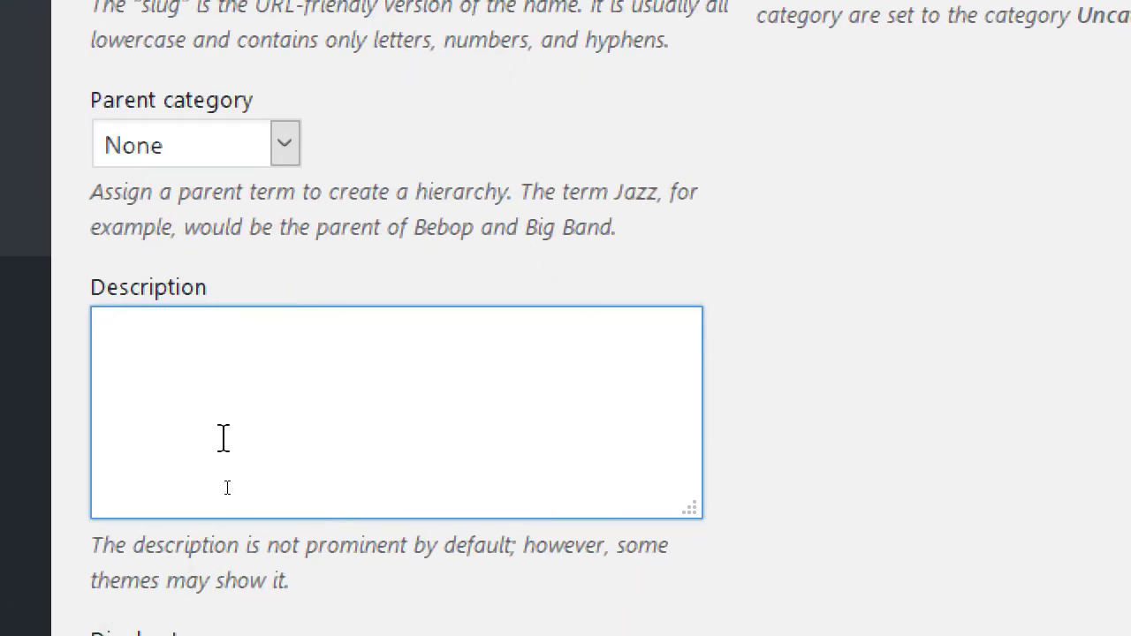
pyautogui.write('sdsffsdafsadfs')
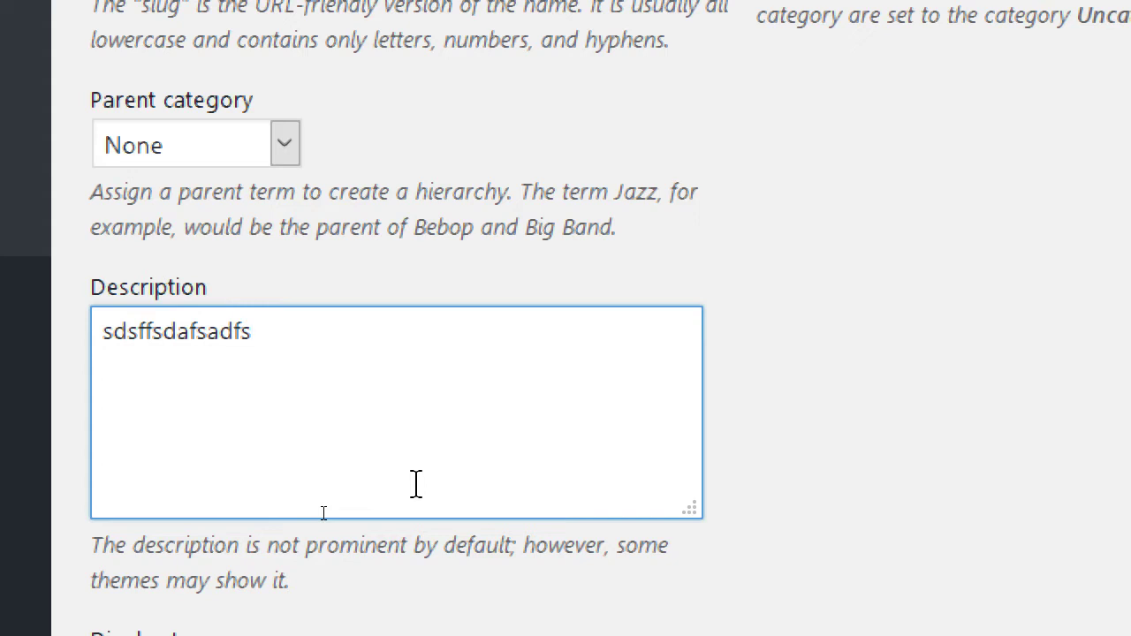
pyautogui.hotkey('ctrl', 'a')
pyautogui.press('BackSpace')
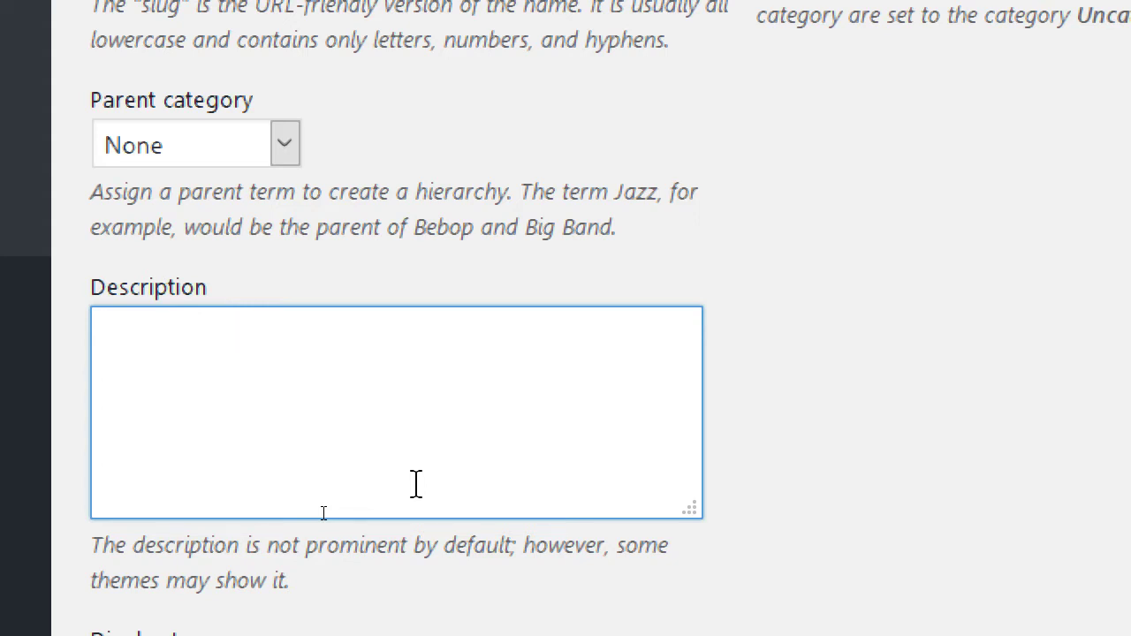
# - Set the category description to "Standard size (10-inch) 2-layer cakes."
pyautogui.write('Standar')
pyautogui.write('d')
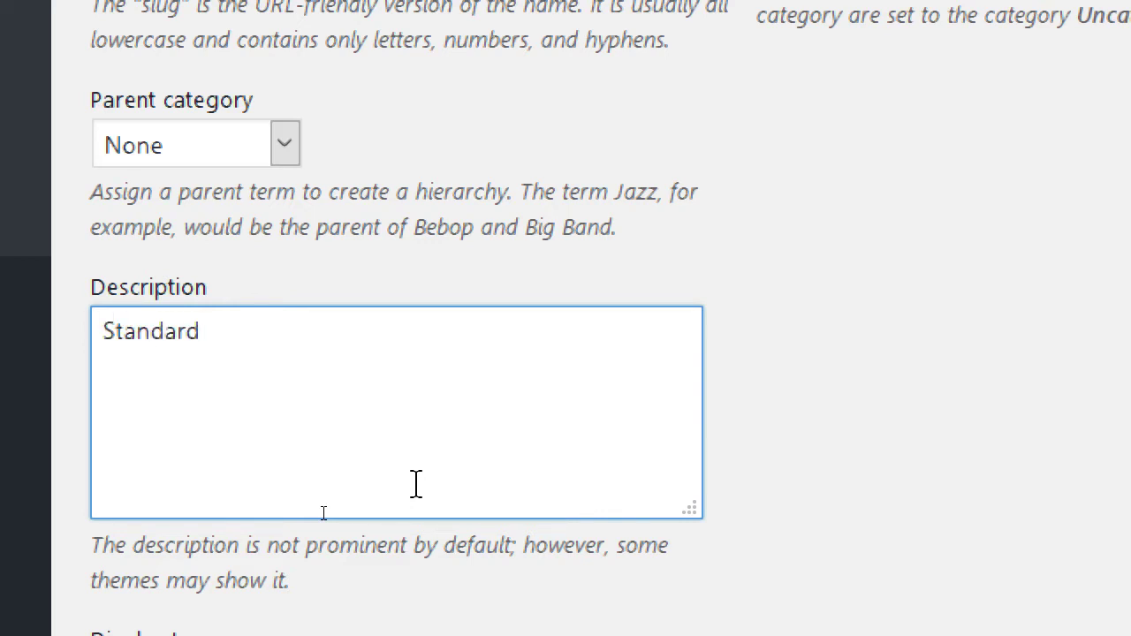
pyautogui.write(' size (10-i')
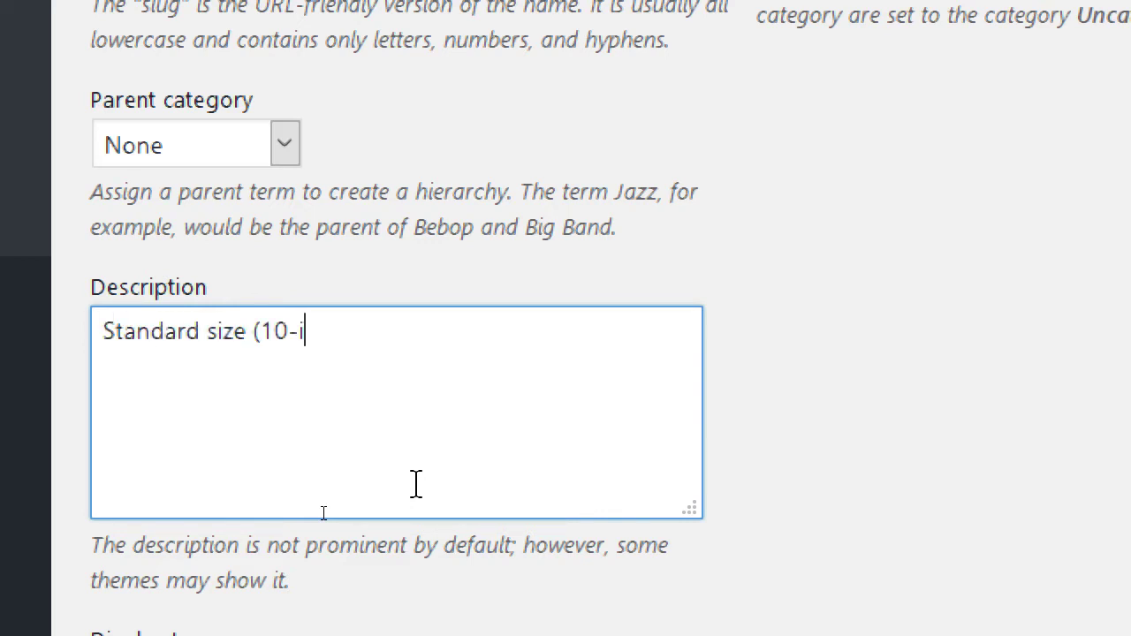
pyautogui.write('nch) 2-lay')
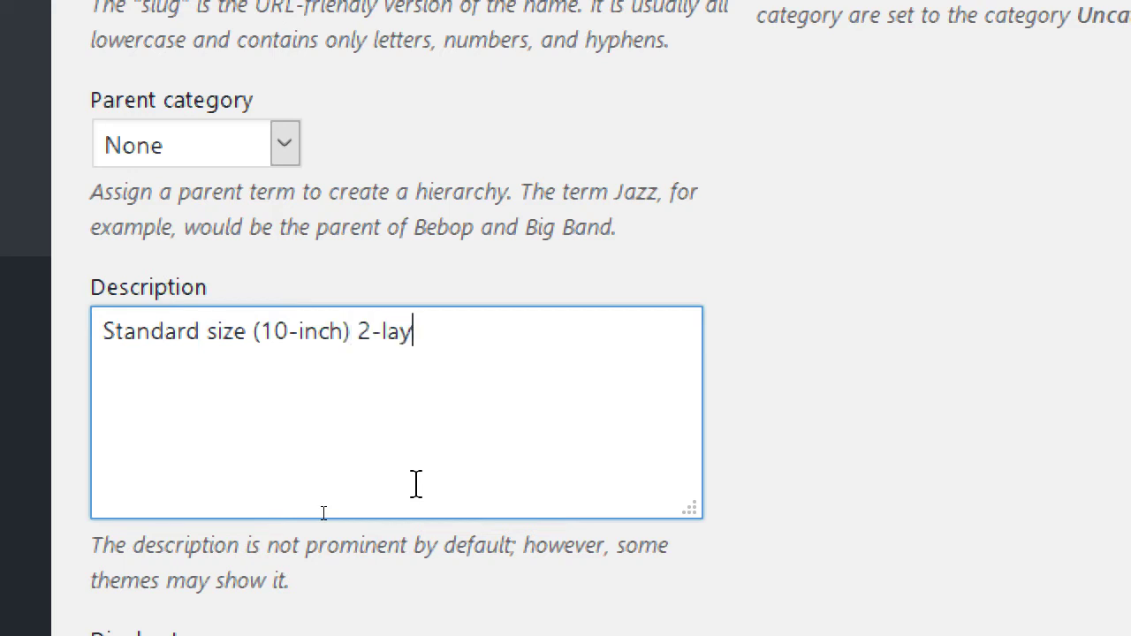
pyautogui.write('er cakes.')
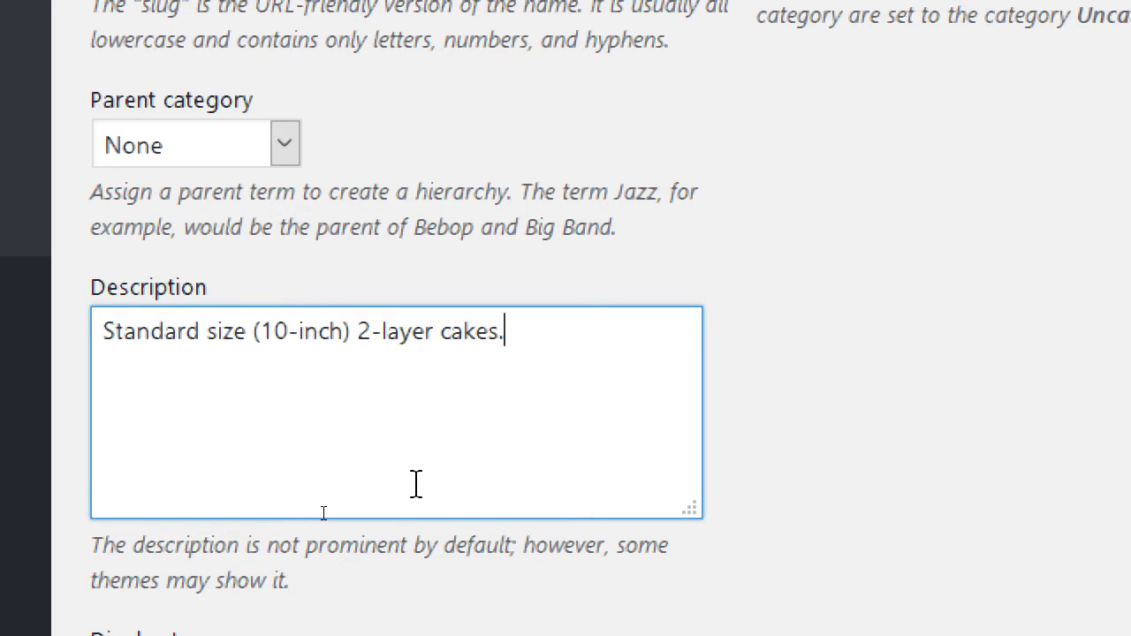
pyautogui.press('super+minus')
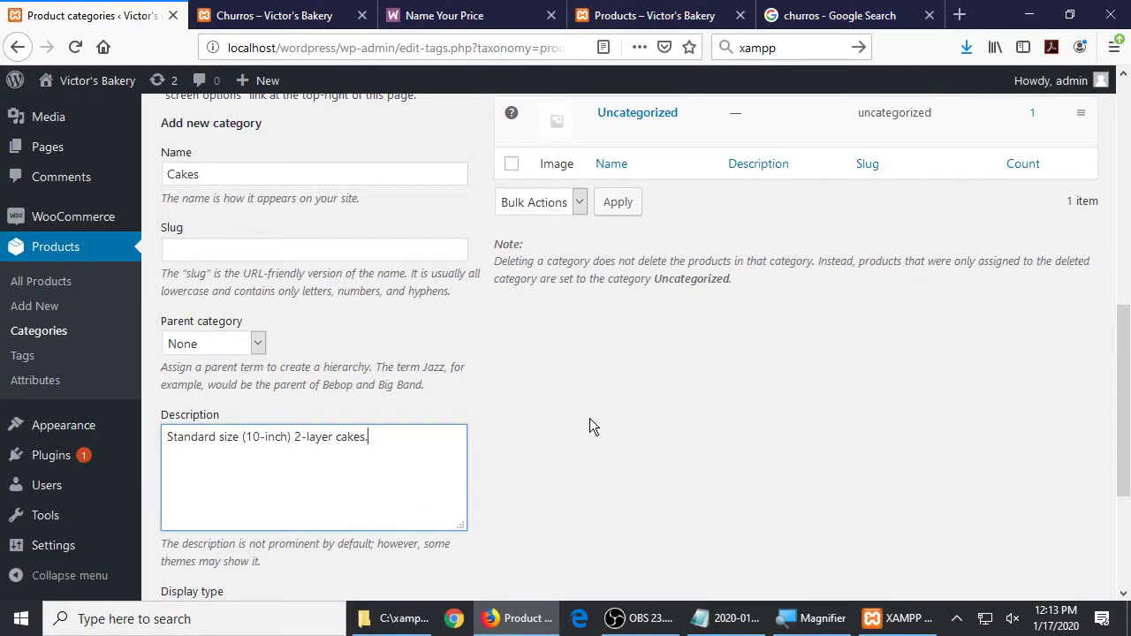
# - Keep the Default display type after checking its options, and add the Cakes category to the store
pyautogui.scroll(-3, 590, 424)
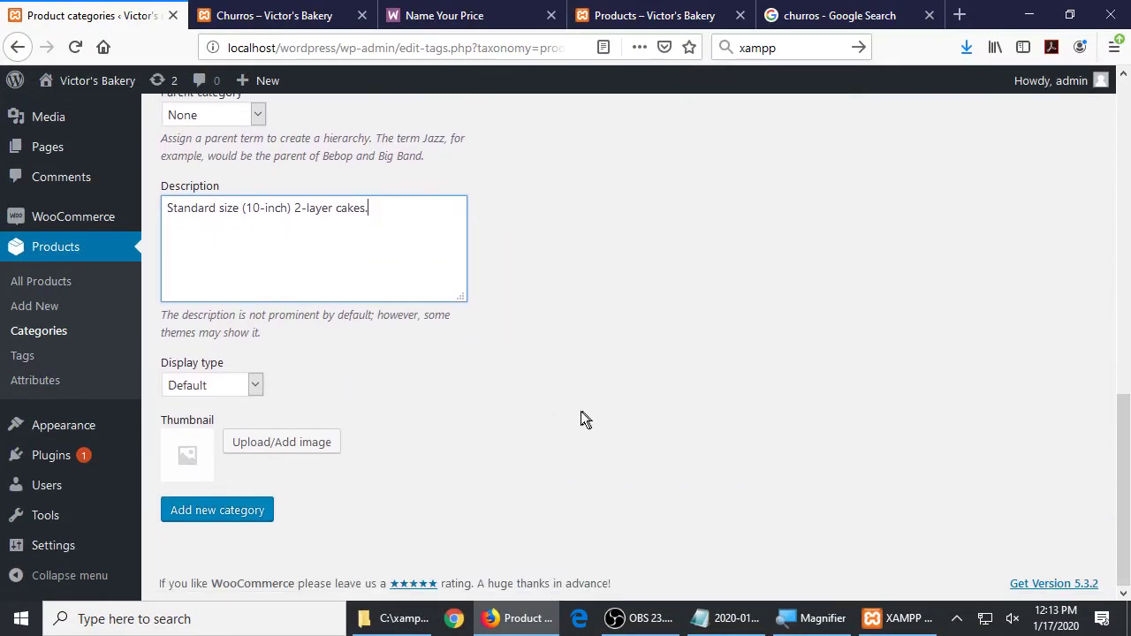
pyautogui.press('super+plus')
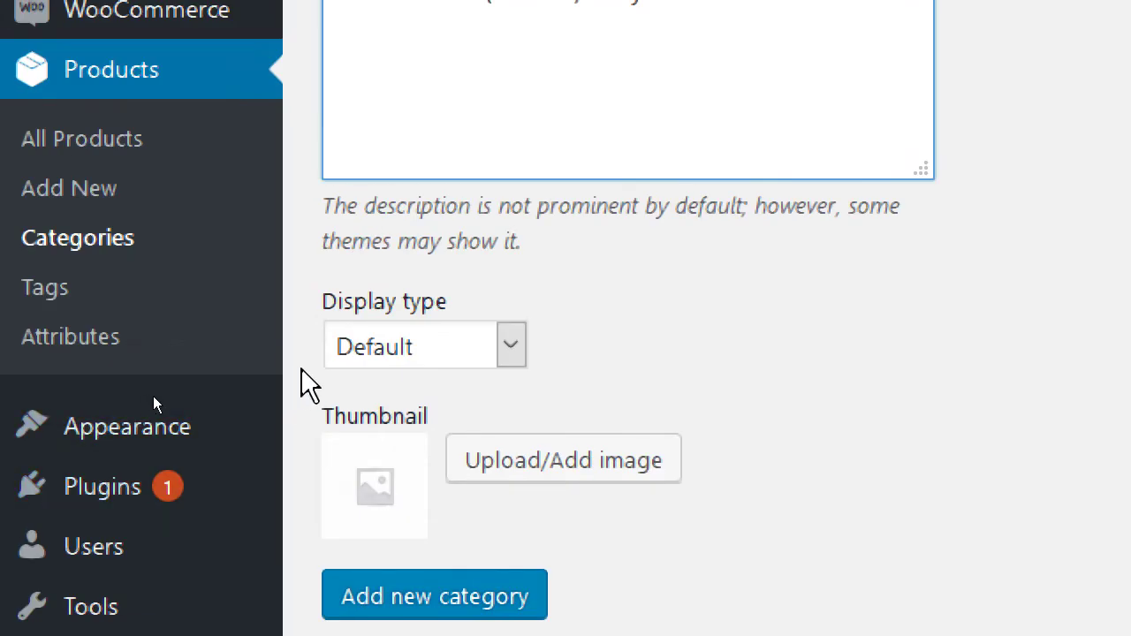
pyautogui.click(486, 331)
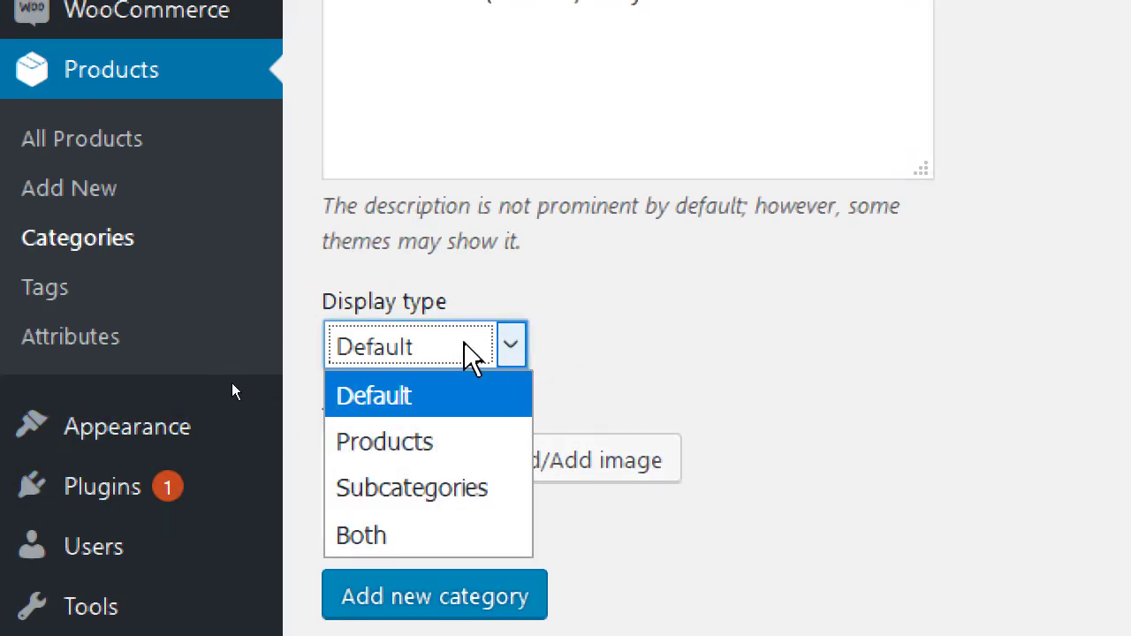
pyautogui.click(465, 346)
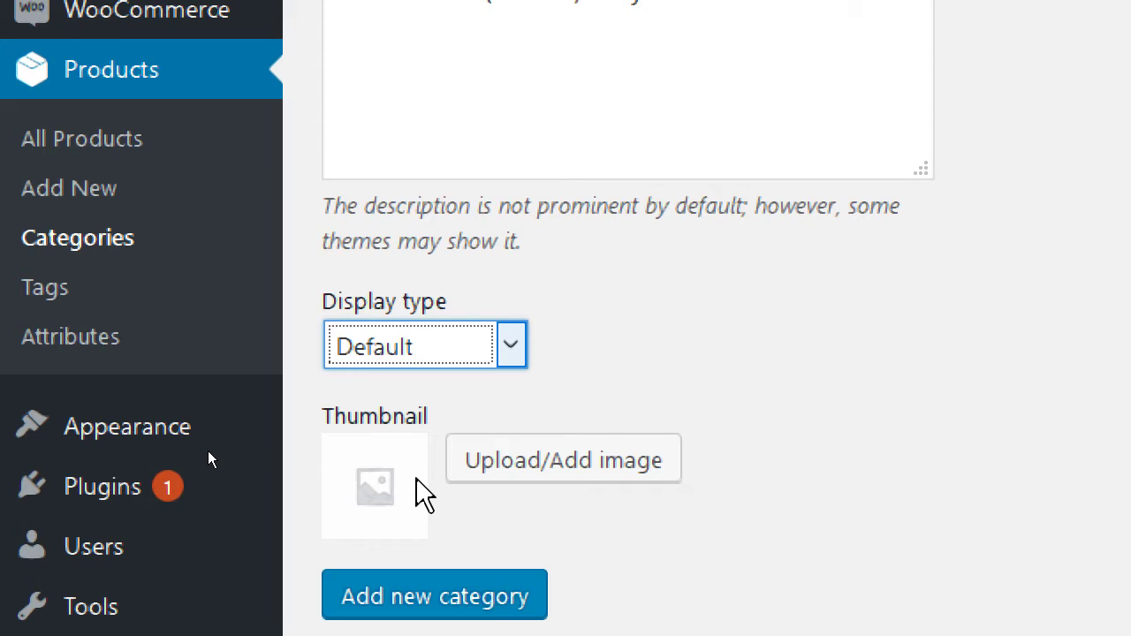
pyautogui.press('super+minus')
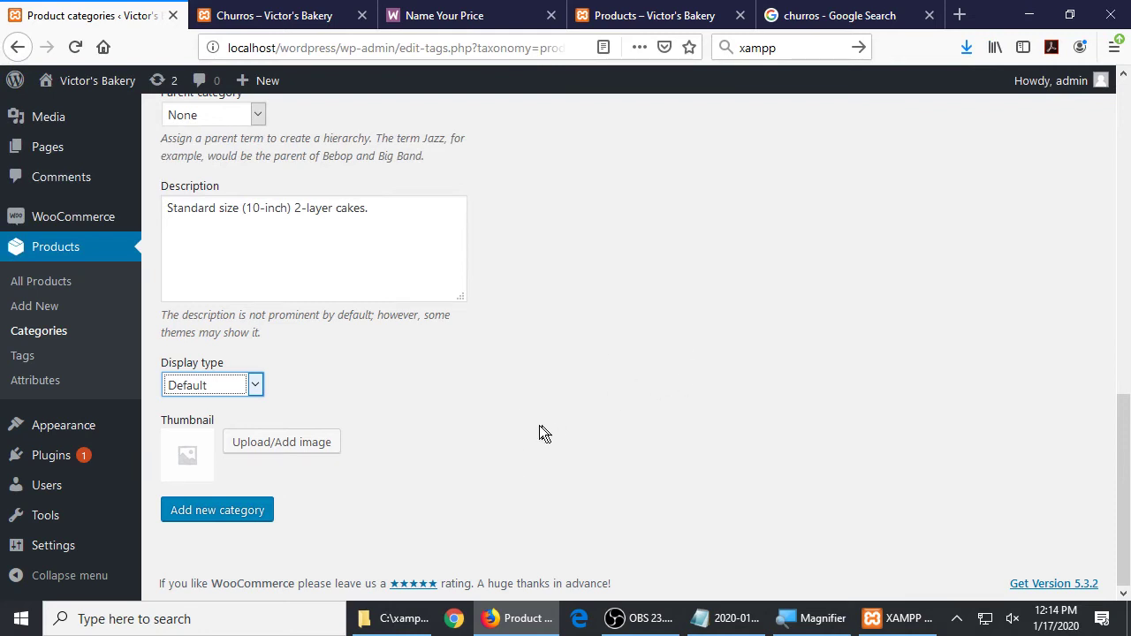
pyautogui.click(218, 511)
pyautogui.scroll(10, 685, 407)
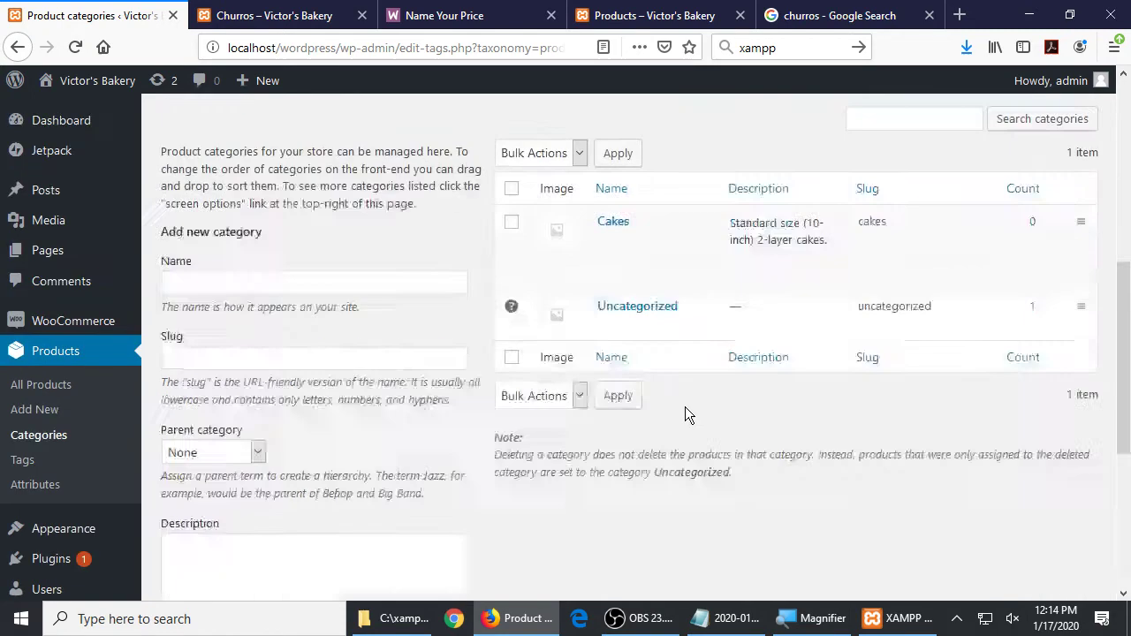
pyautogui.scroll(-5, 685, 407)
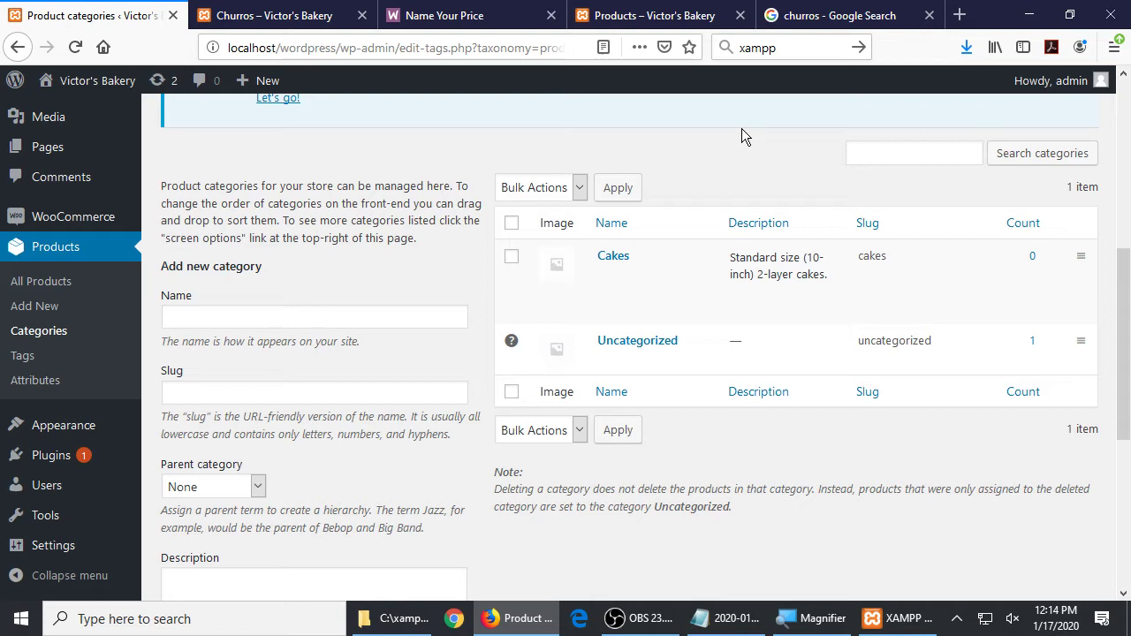
# - View the Quick Edit fields of the Cakes category and close them without updating
pyautogui.moveTo(695, 253)
pyautogui.moveTo(695, 380)
pyautogui.moveTo(669, 291)
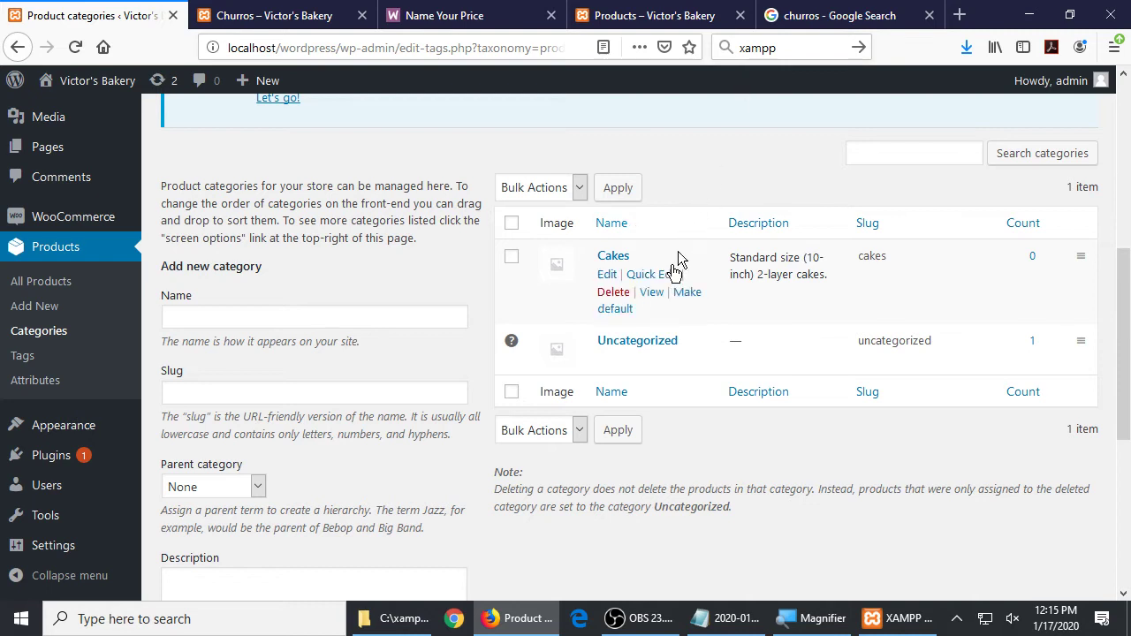
pyautogui.click(645, 275)
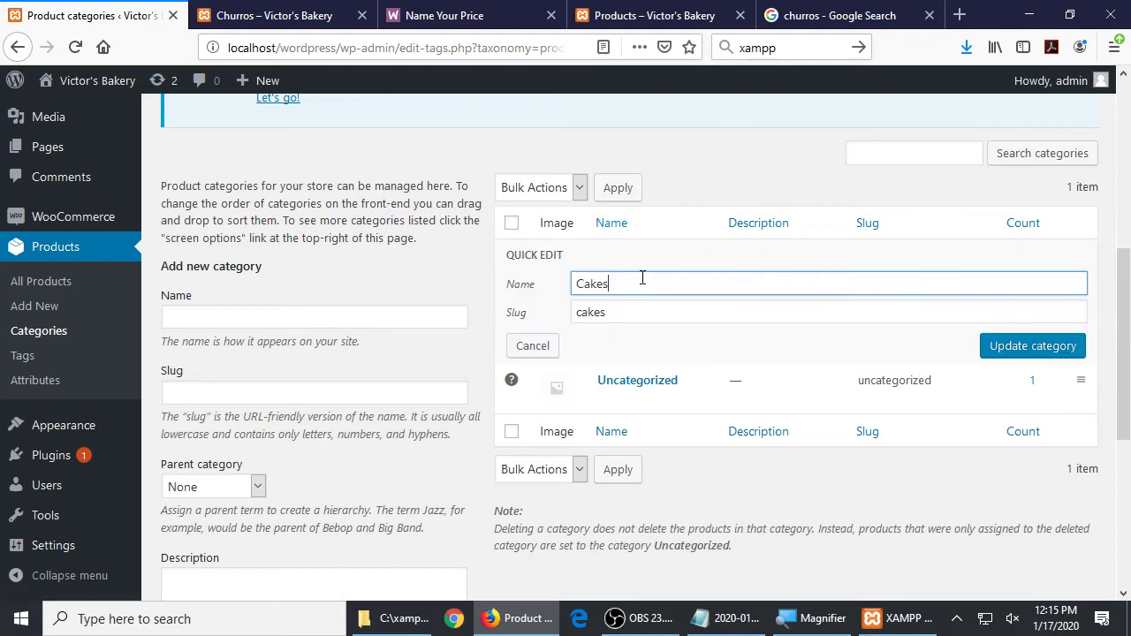
pyautogui.click(535, 345)
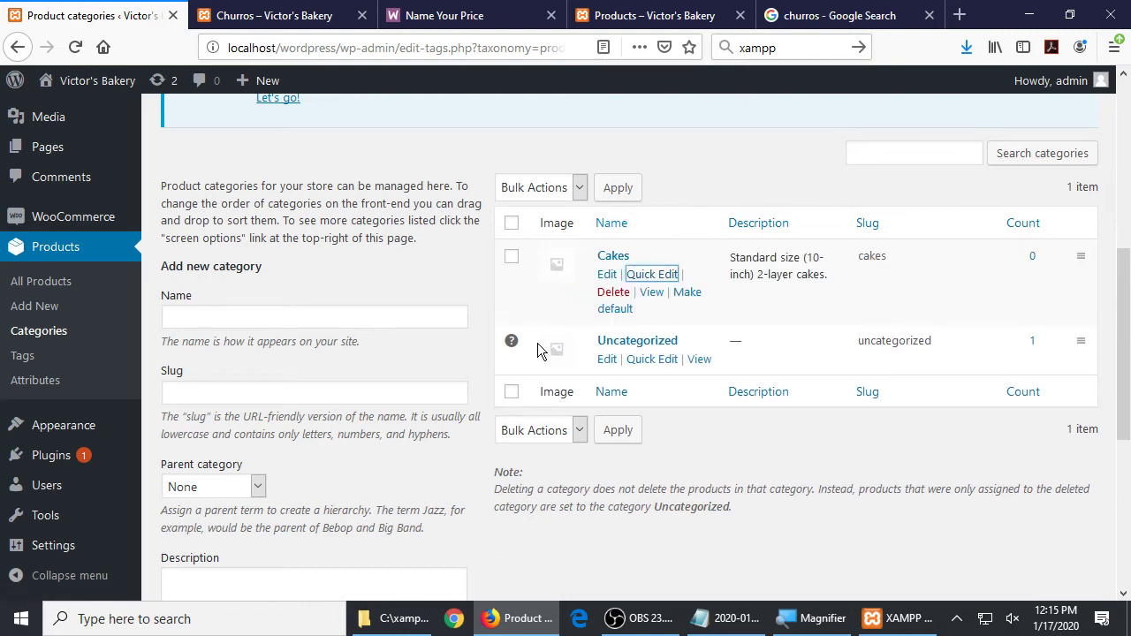
# - View the full edit page of the Cakes category and return to the category list without updating
pyautogui.click(600, 275)
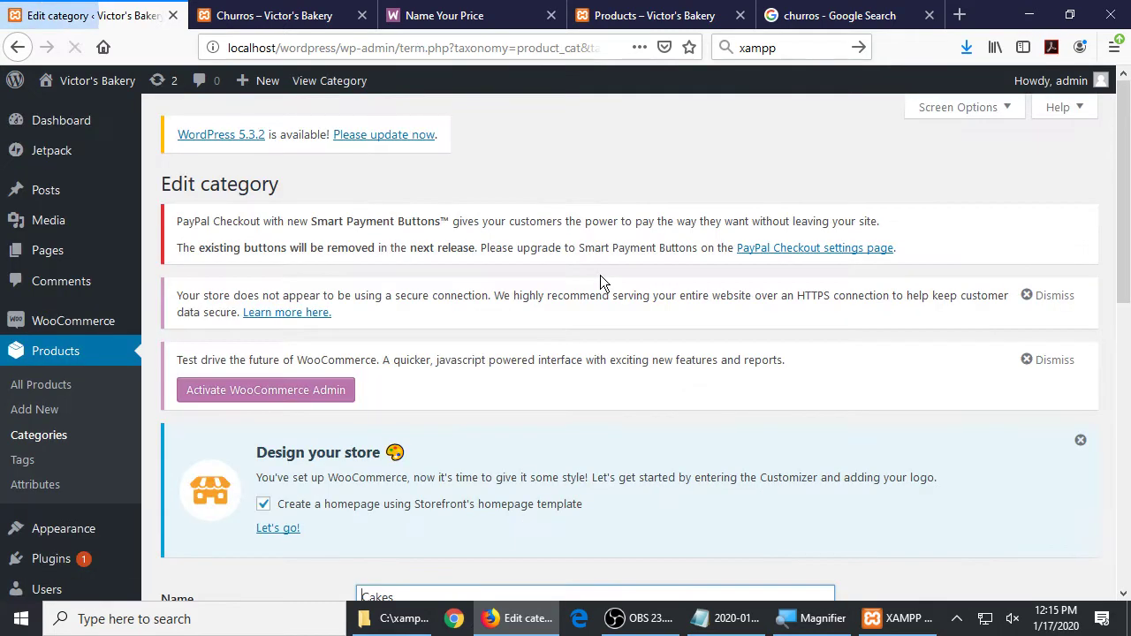
pyautogui.scroll(-10, 600, 275)
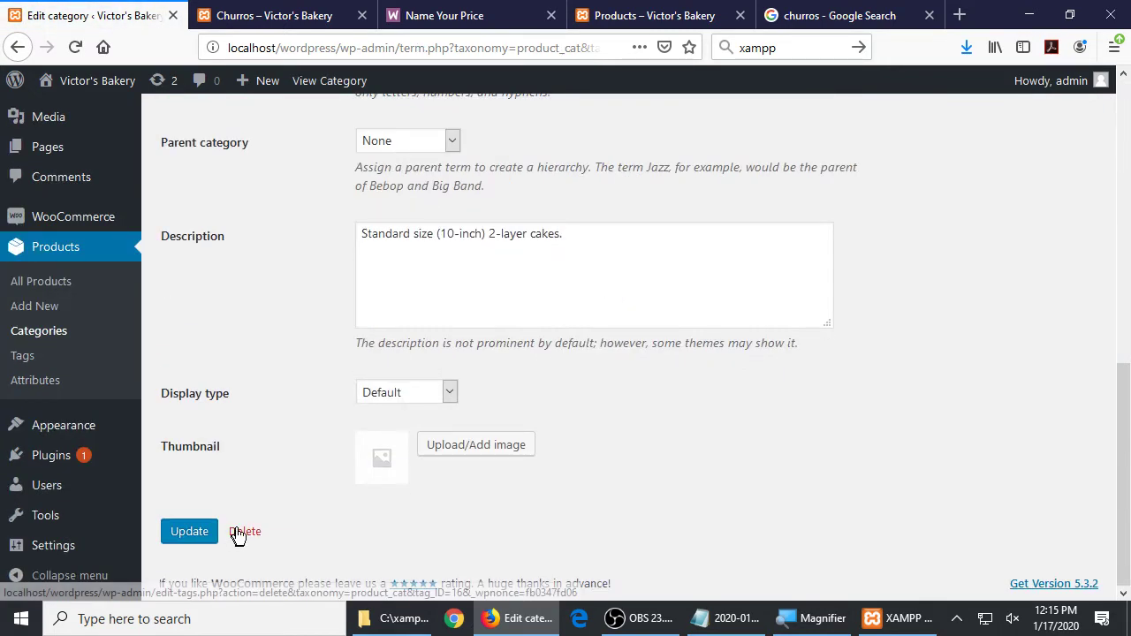
pyautogui.click(18, 47)
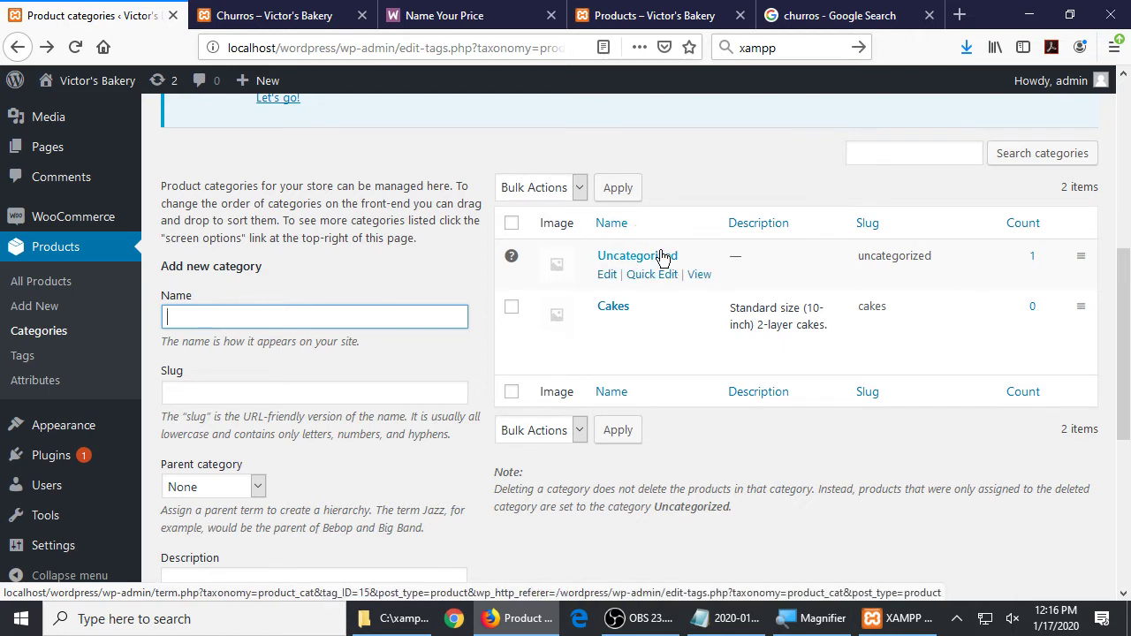
# - Add a top-level product category named Pies, leaving its slug and description empty
pyautogui.click(214, 321)
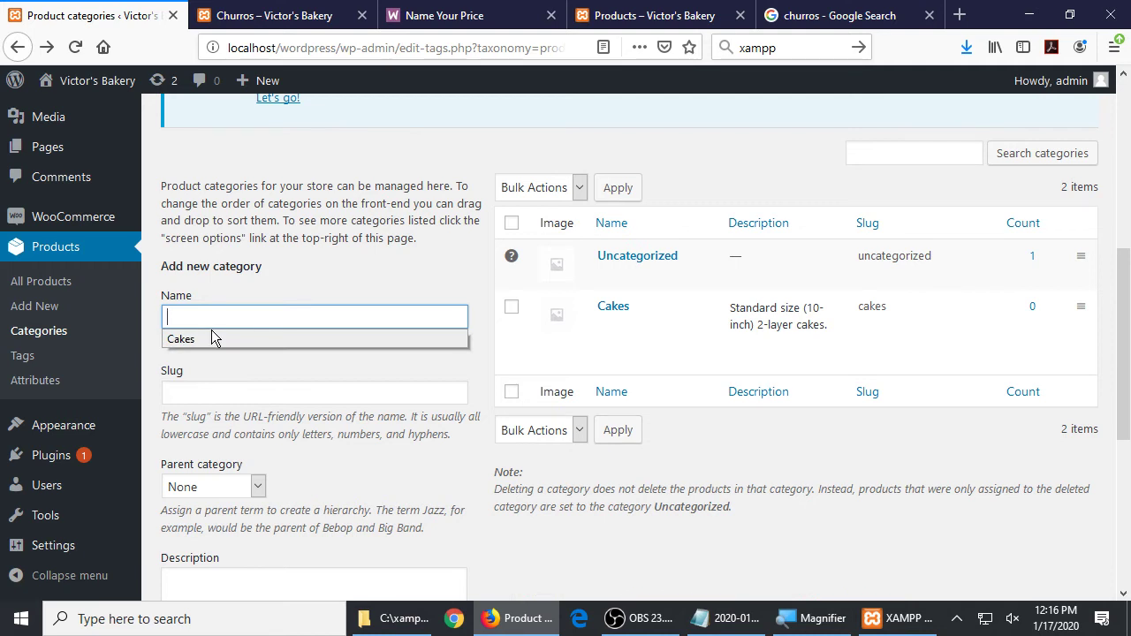
pyautogui.write('Pies')
pyautogui.scroll(-5, 211, 329)
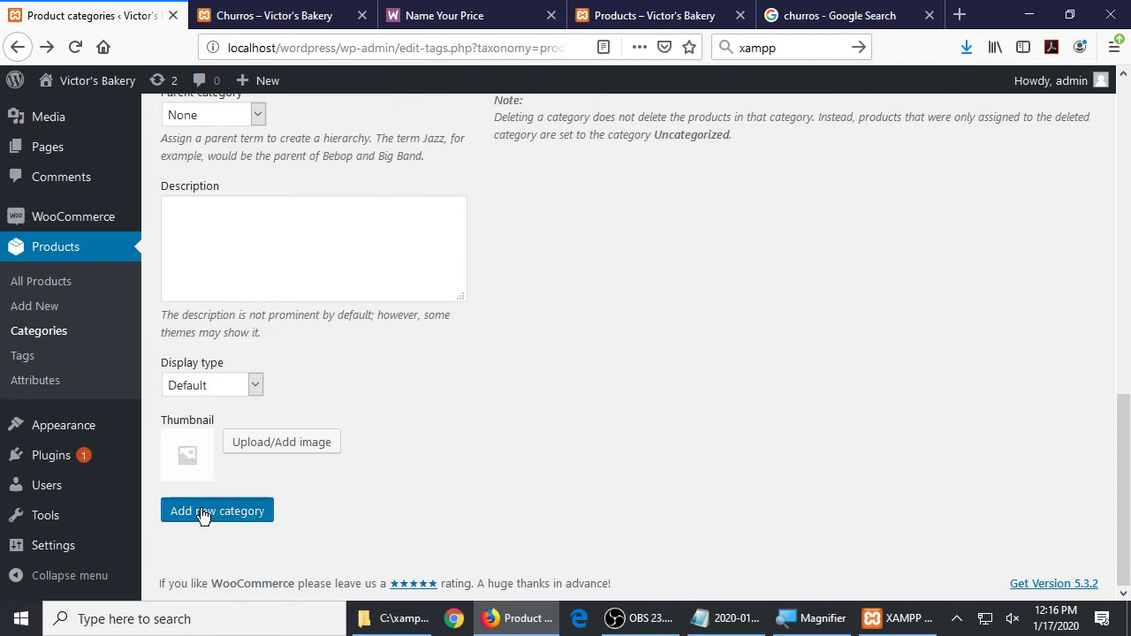
pyautogui.click(202, 512)
# - Add a top-level product category named Cookies, leaving its slug and description empty
pyautogui.scroll(5, 227, 431)
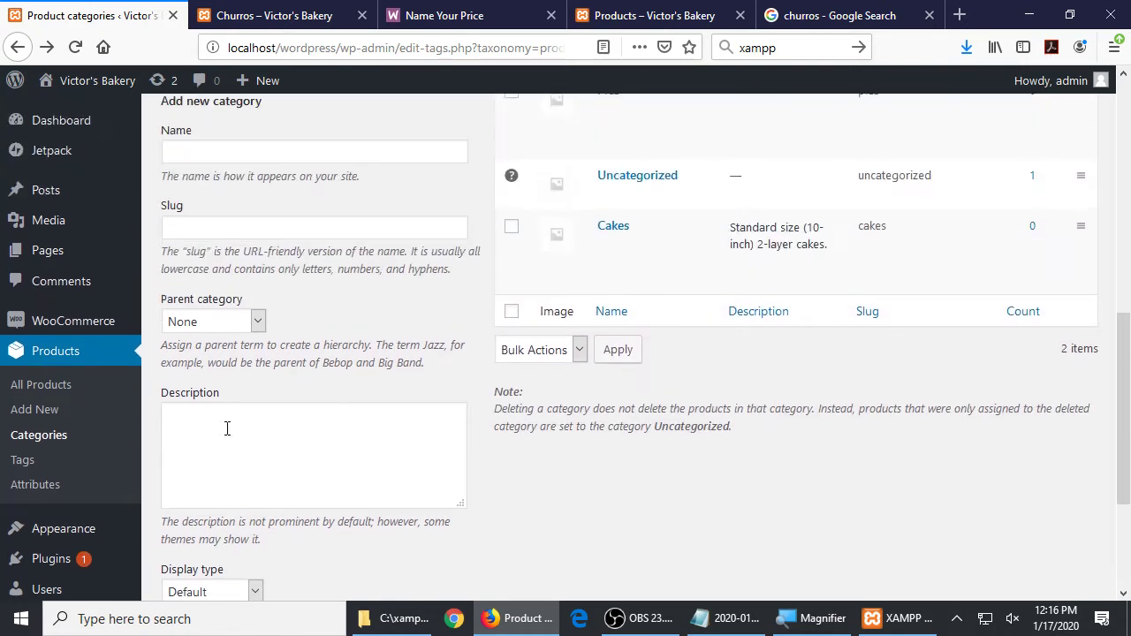
pyautogui.click(230, 320)
pyautogui.write('Cookies')
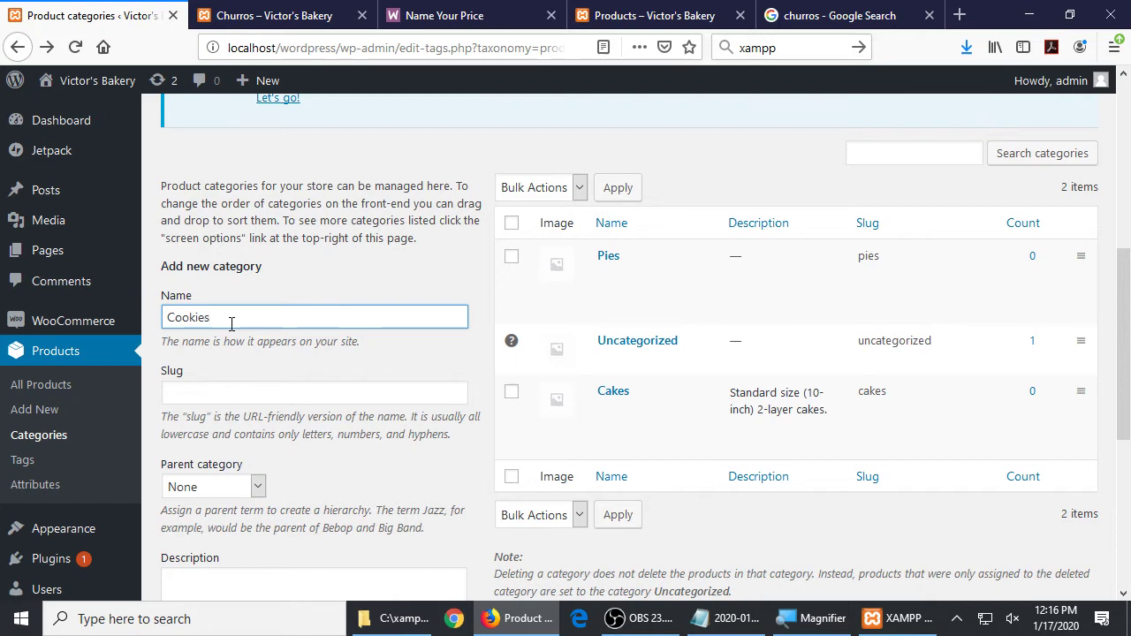
pyautogui.scroll(-5, 231, 324)
pyautogui.click(221, 511)
pyautogui.scroll(5, 347, 431)
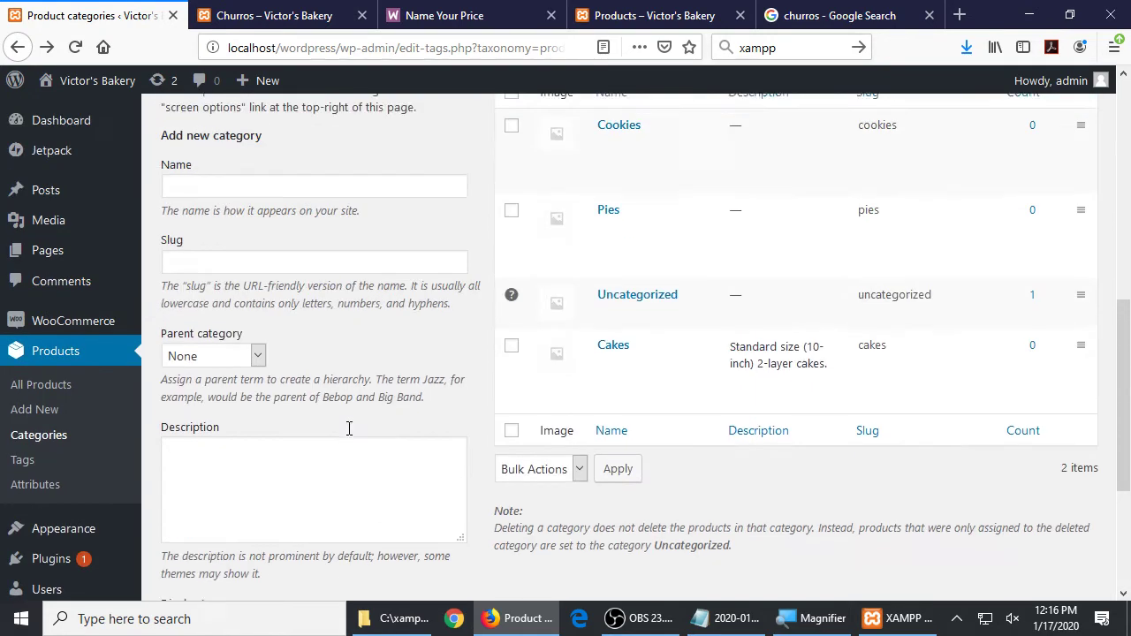
# - Add a top-level product category named Alternatives, leaving its slug and description empty
pyautogui.scroll(-3, 344, 428)
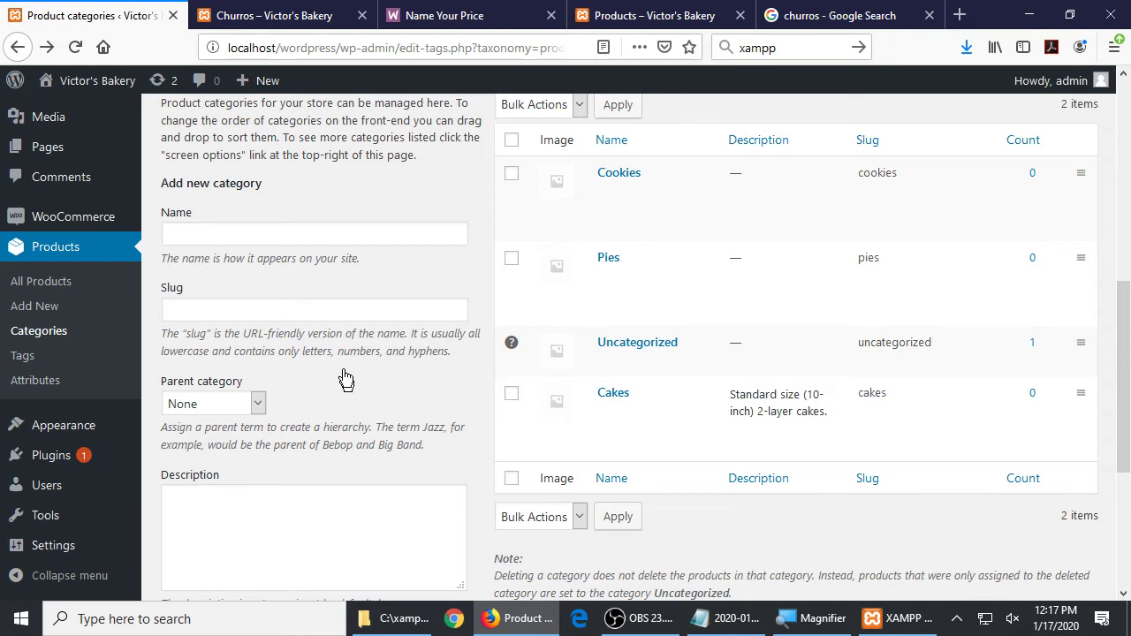
pyautogui.click(303, 234)
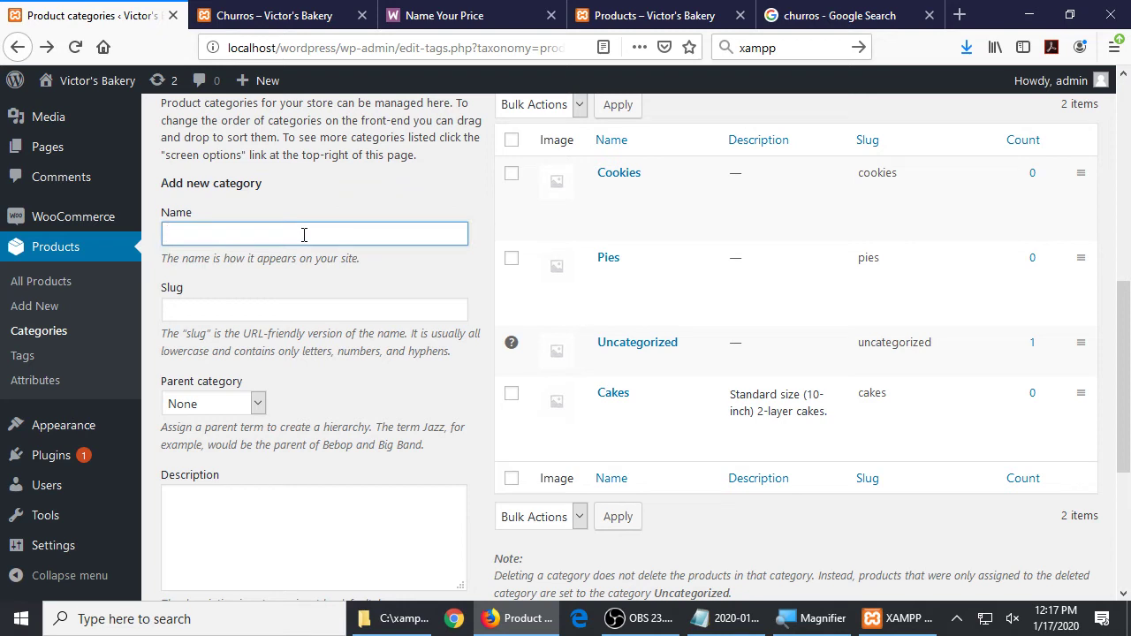
pyautogui.write('Alternatives')
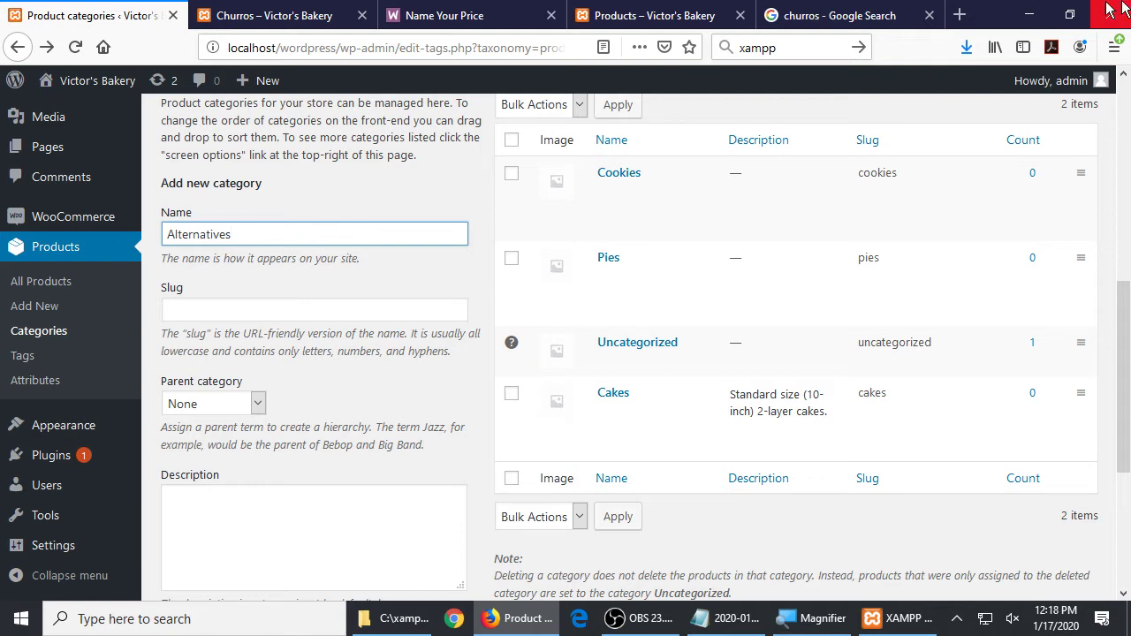
pyautogui.scroll(-3, 495, 309)
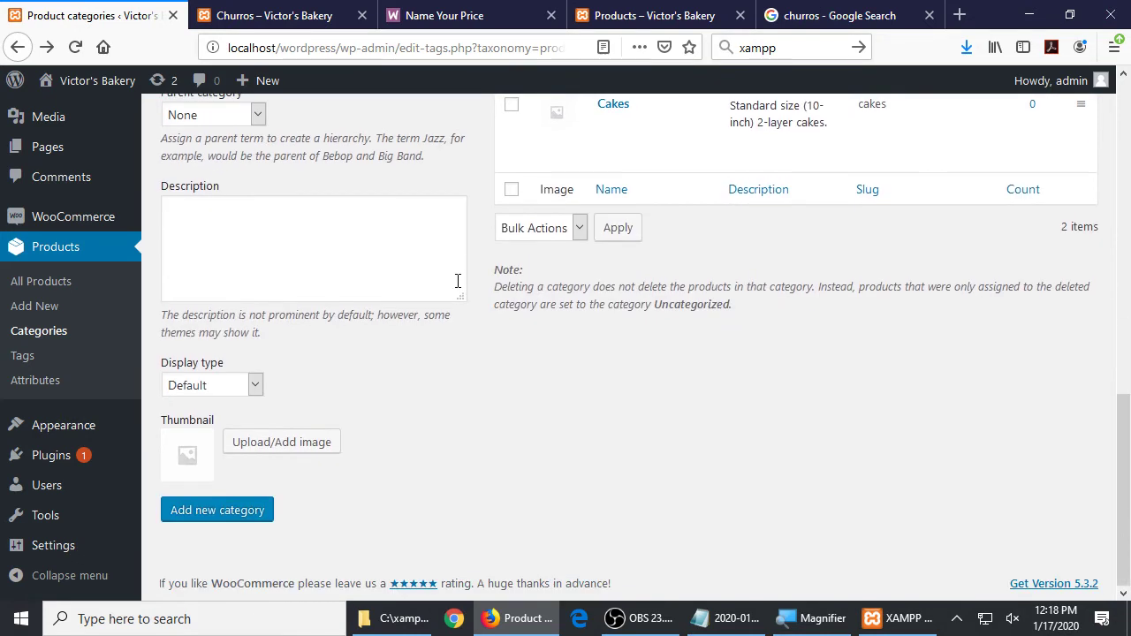
pyautogui.click(218, 514)
pyautogui.scroll(3, 348, 422)
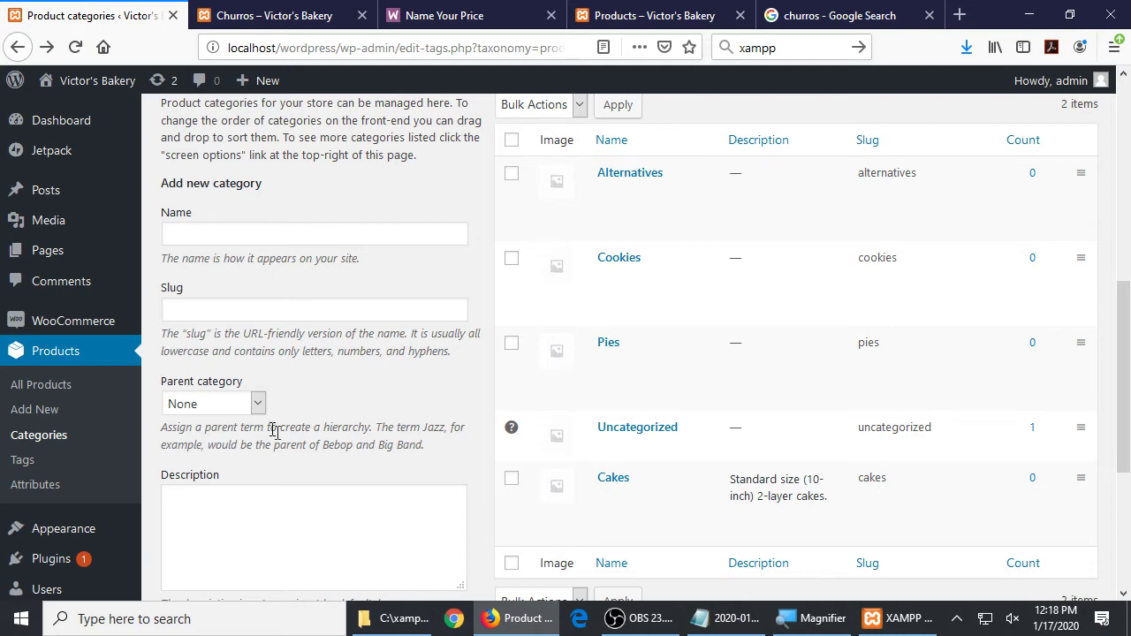
# - Add a subcategory named Gluten-free with Alternatives as its parent category
pyautogui.click(221, 409)
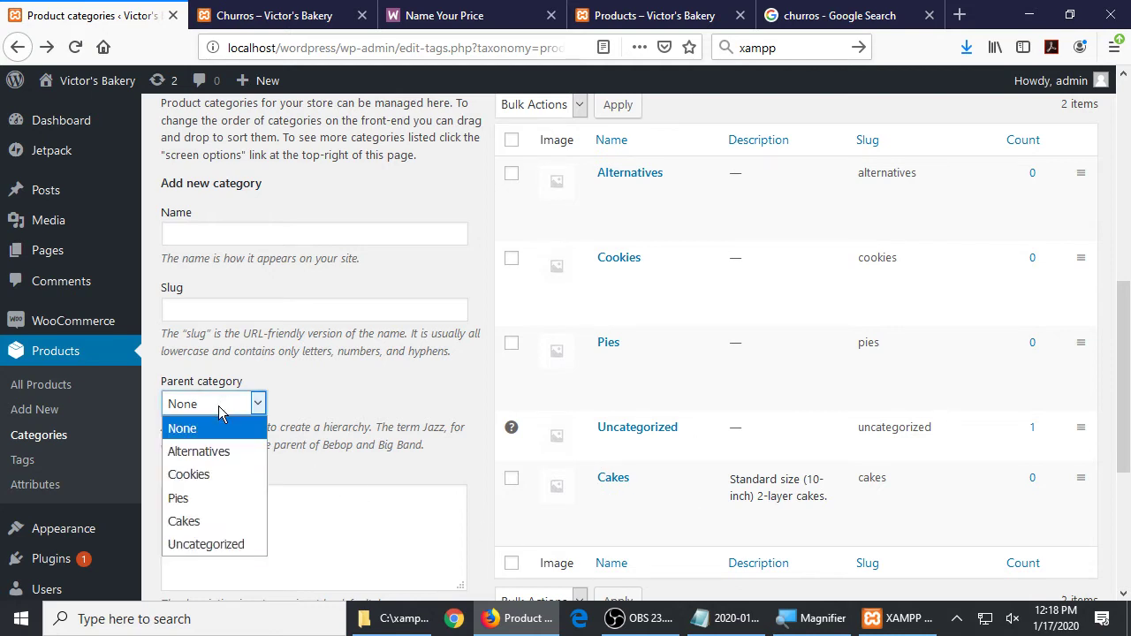
pyautogui.click(209, 452)
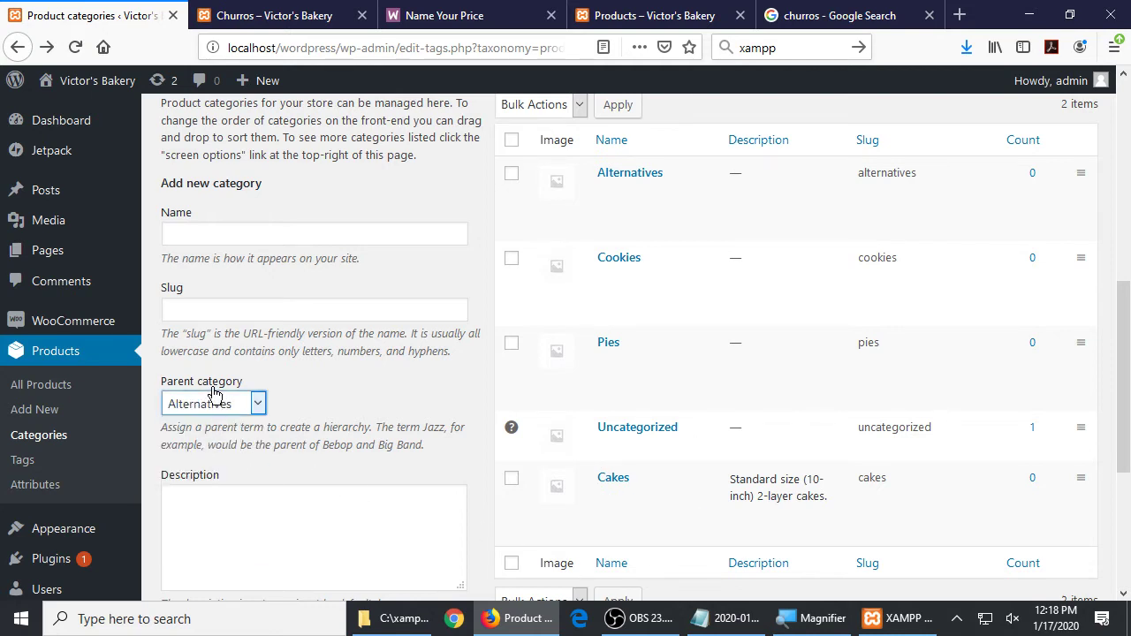
pyautogui.press('super+plus')
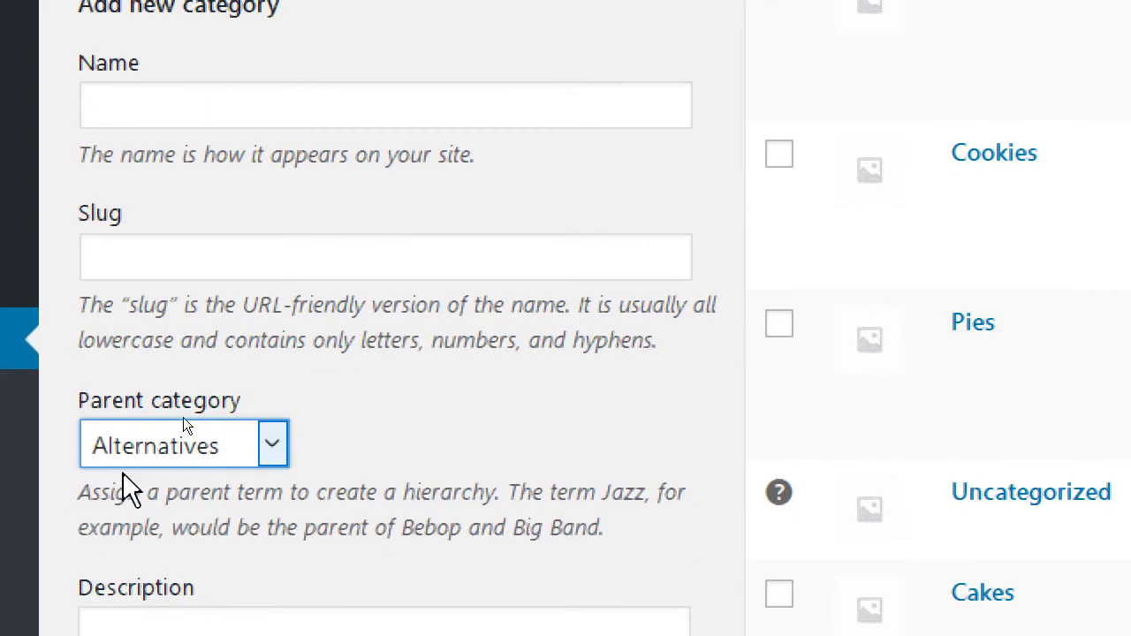
pyautogui.click(125, 98)
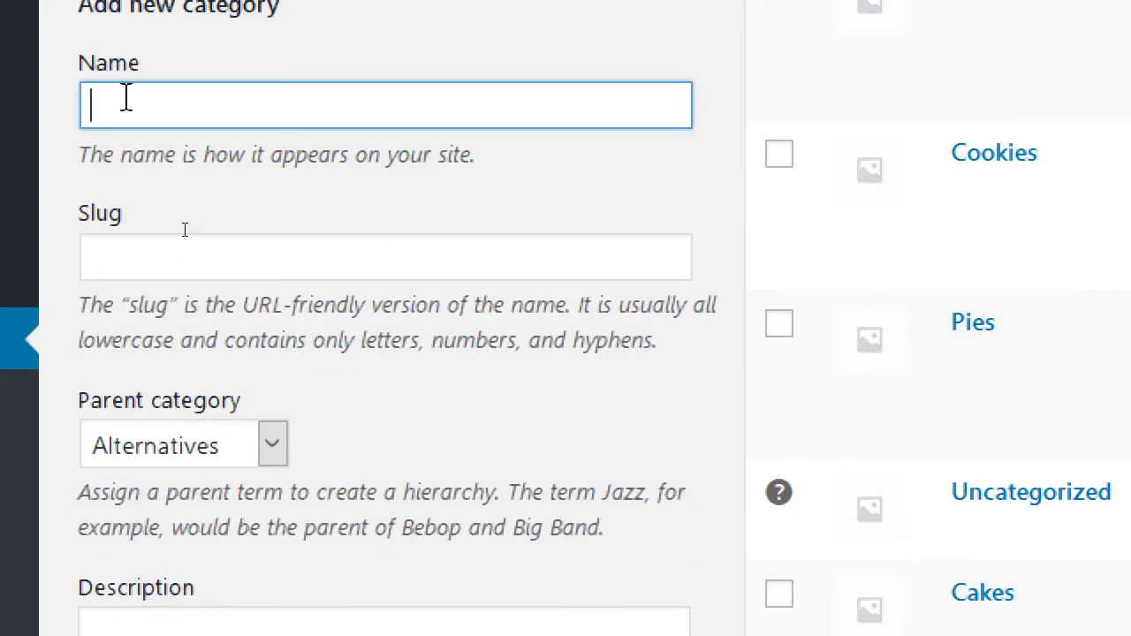
pyautogui.write('Gluten-')
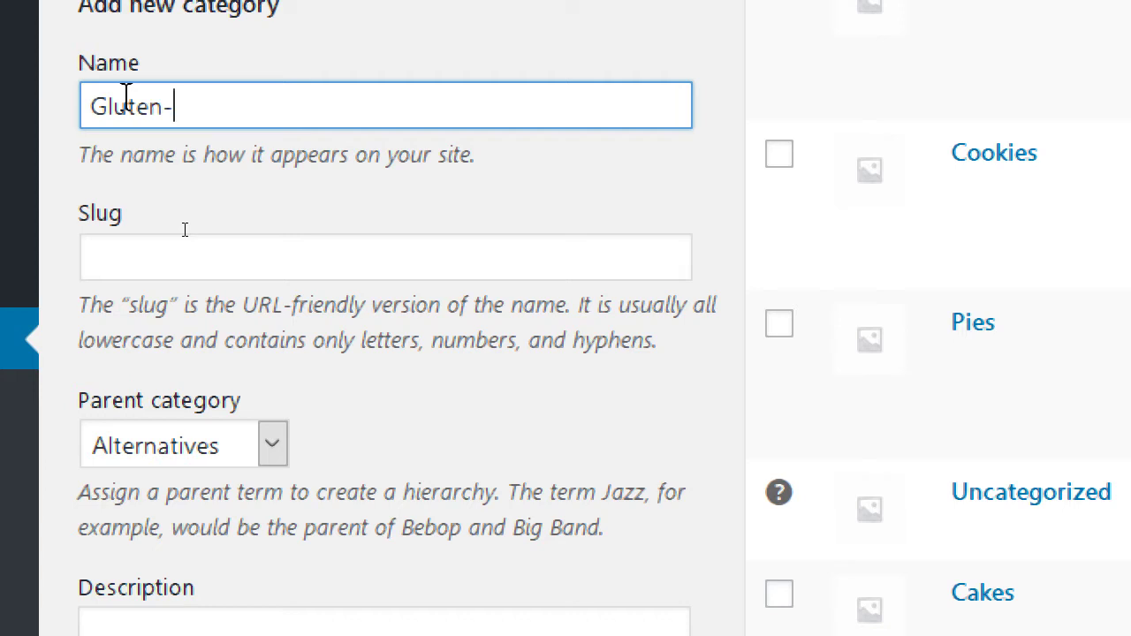
pyautogui.write('free')
pyautogui.press('super+minus')
pyautogui.scroll(-3, 397, 230)
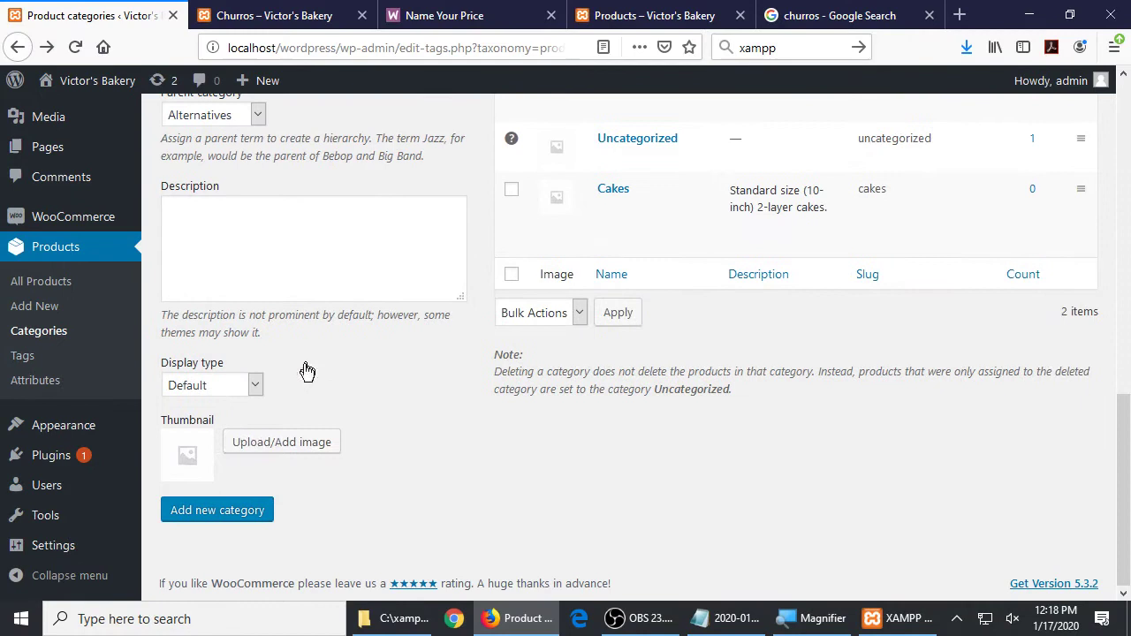
pyautogui.click(241, 507)
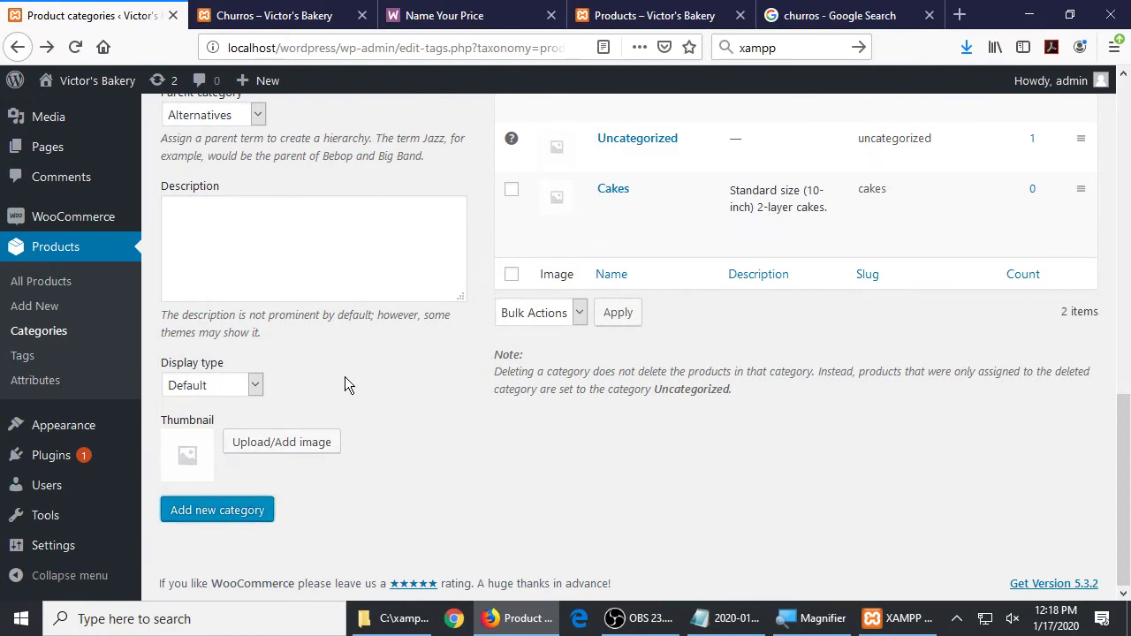
pyautogui.scroll(5, 345, 376)
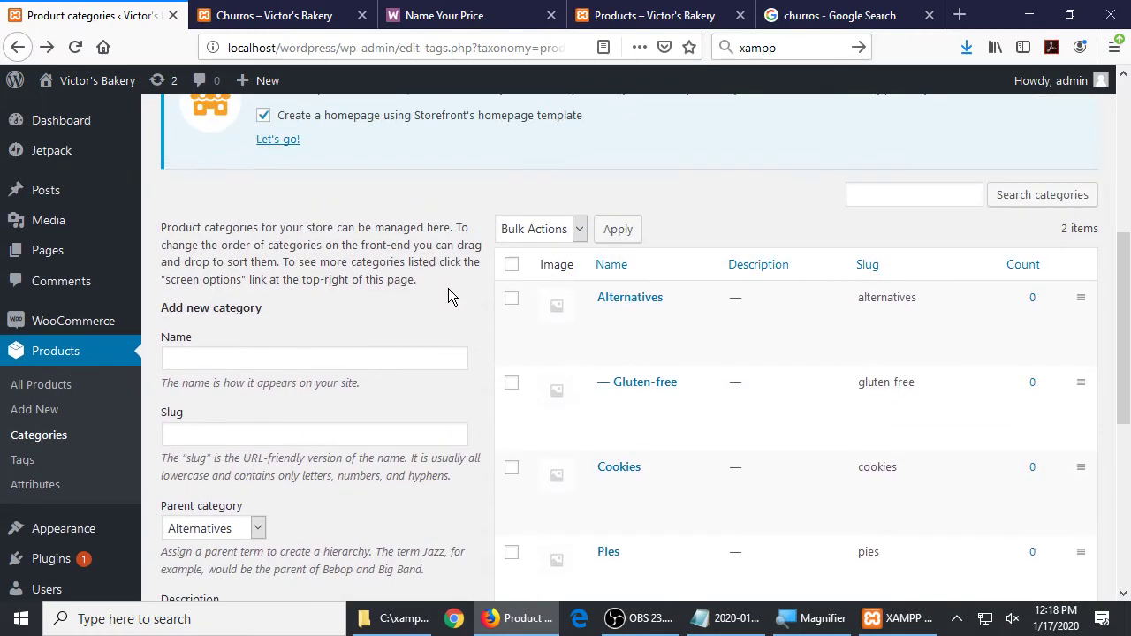
# - Enter Low-glycemic as the name of another new category, keeping Alternatives as its parent
pyautogui.press('super+plus')
pyautogui.click(41, 350)
pyautogui.write('L')
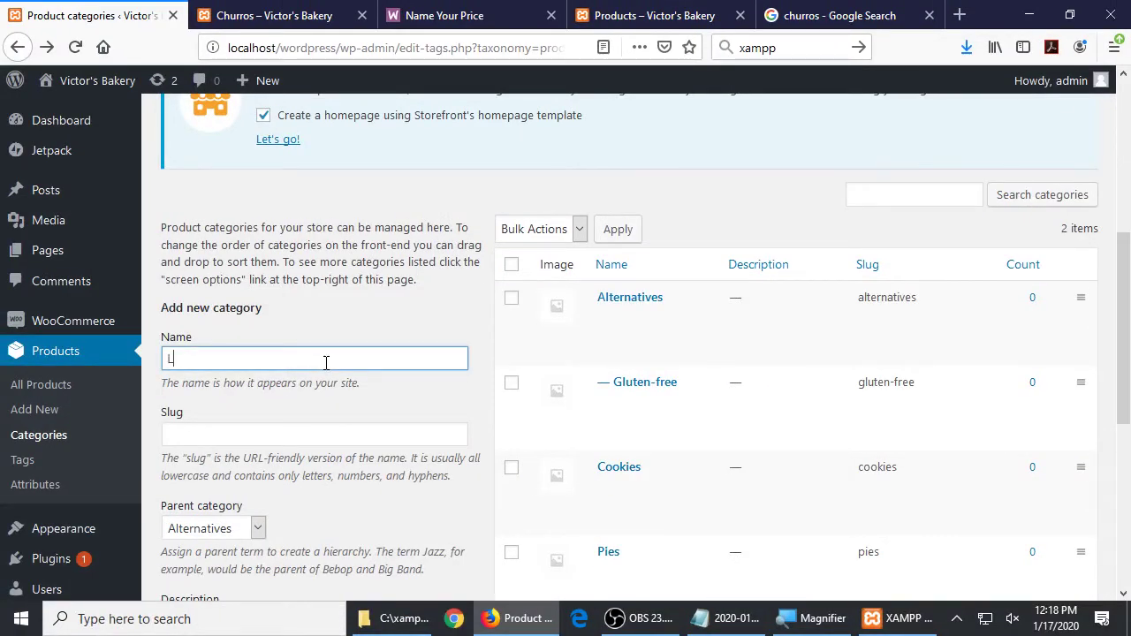
pyautogui.write('ow-glycemic')
# - Search the web for "Low-glycemic" in a separate tab to check the term, and close that tab
pyautogui.hotkey('ctrl', 'a')
pyautogui.hotkey('ctrl', 'c')
pyautogui.hotkey('ctrl', 't')
pyautogui.hotkey('ctrl', 'v')
pyautogui.press('Return')
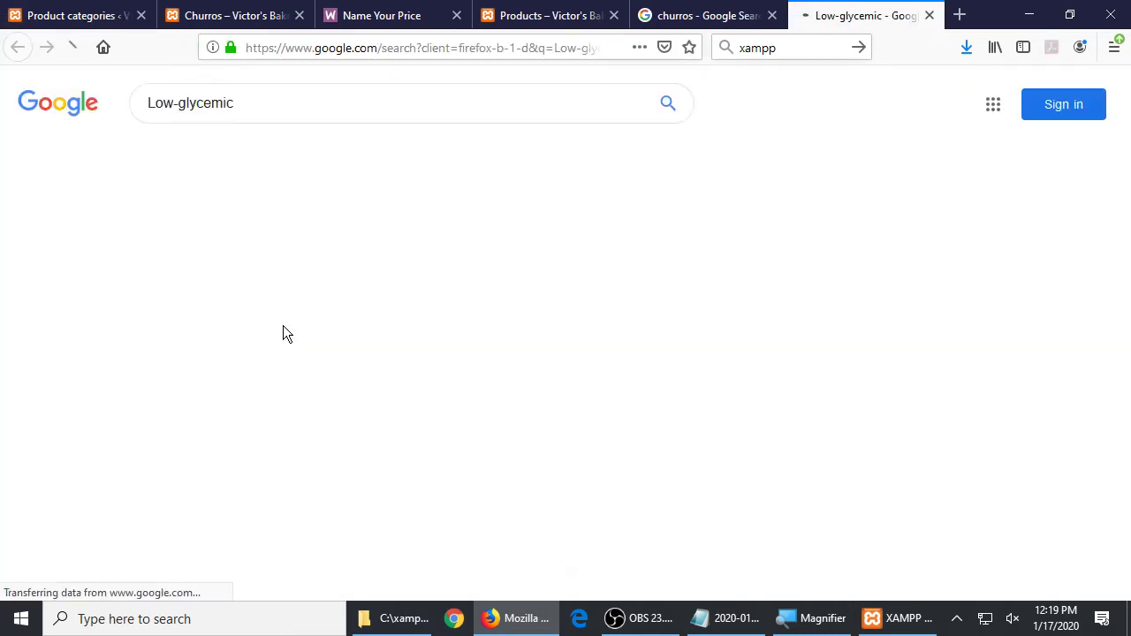
pyautogui.hotkey('ctrl', 'w')
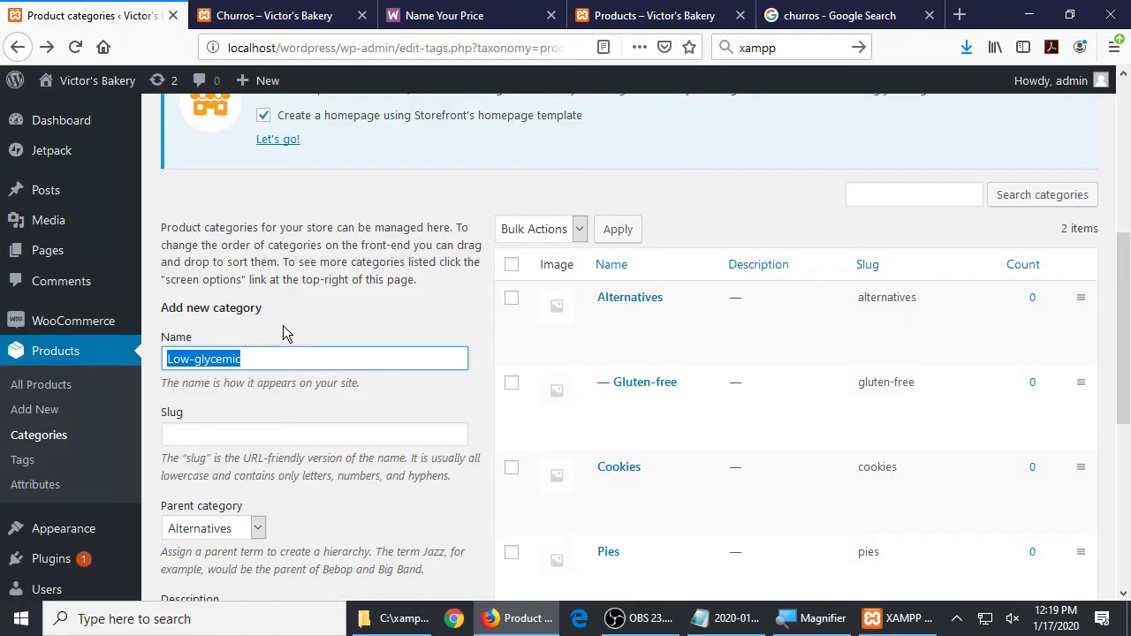
# - Add the Low-glycemic subcategory under Alternatives to the store's category list
pyautogui.click(282, 331)
pyautogui.scroll(-5, 321, 341)
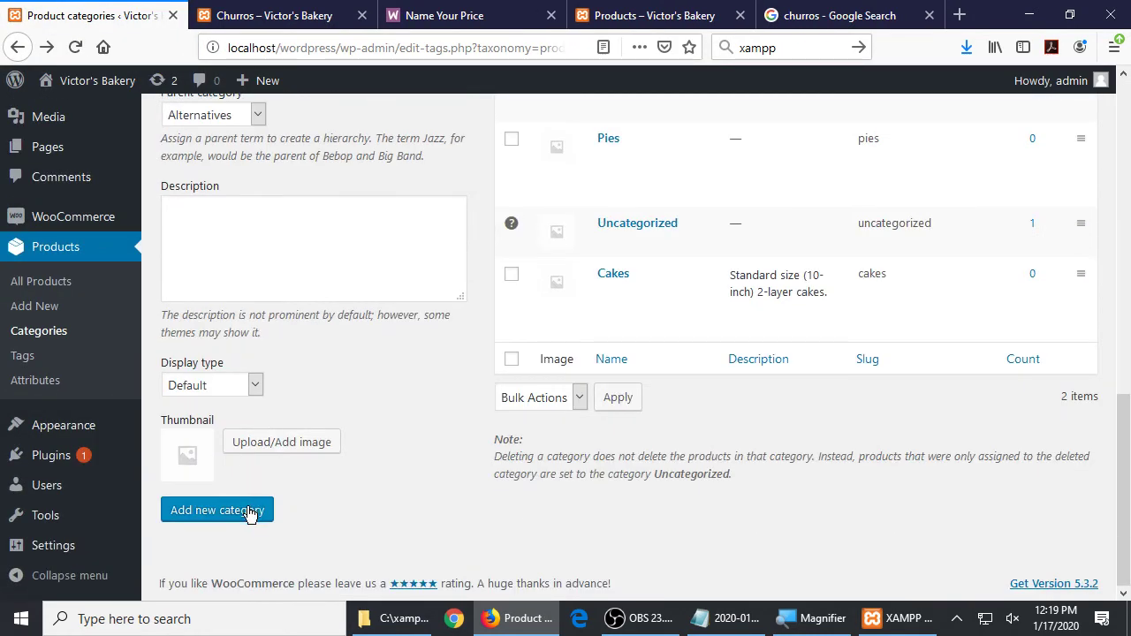
pyautogui.scroll(4, 284, 433)
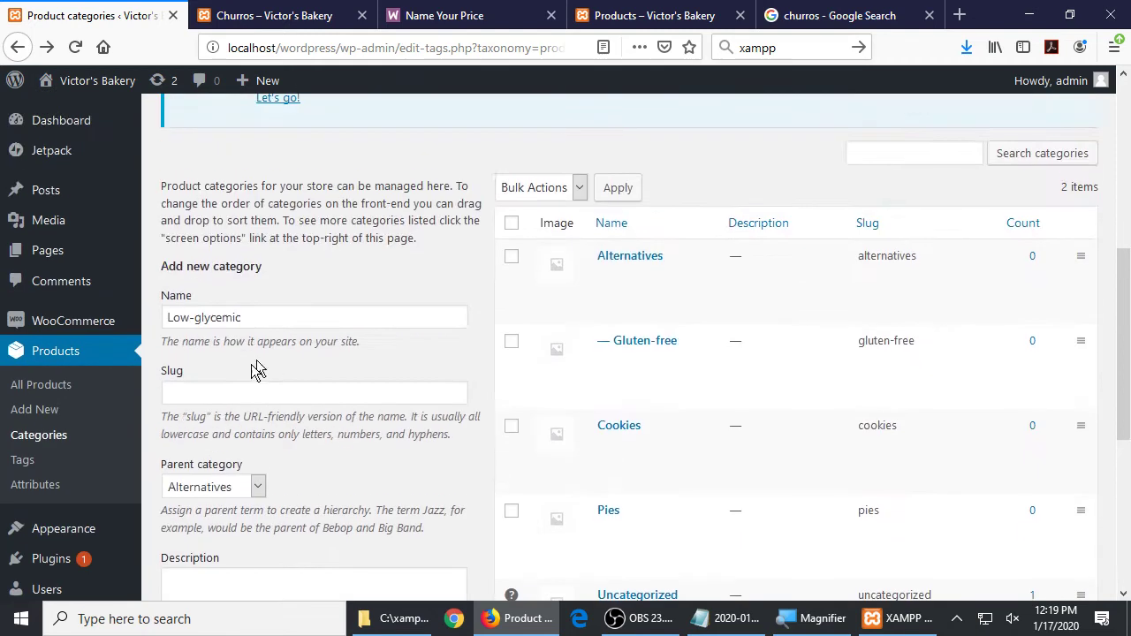
pyautogui.scroll(-4, 201, 488)
pyautogui.click(202, 509)
pyautogui.scroll(4, 456, 332)
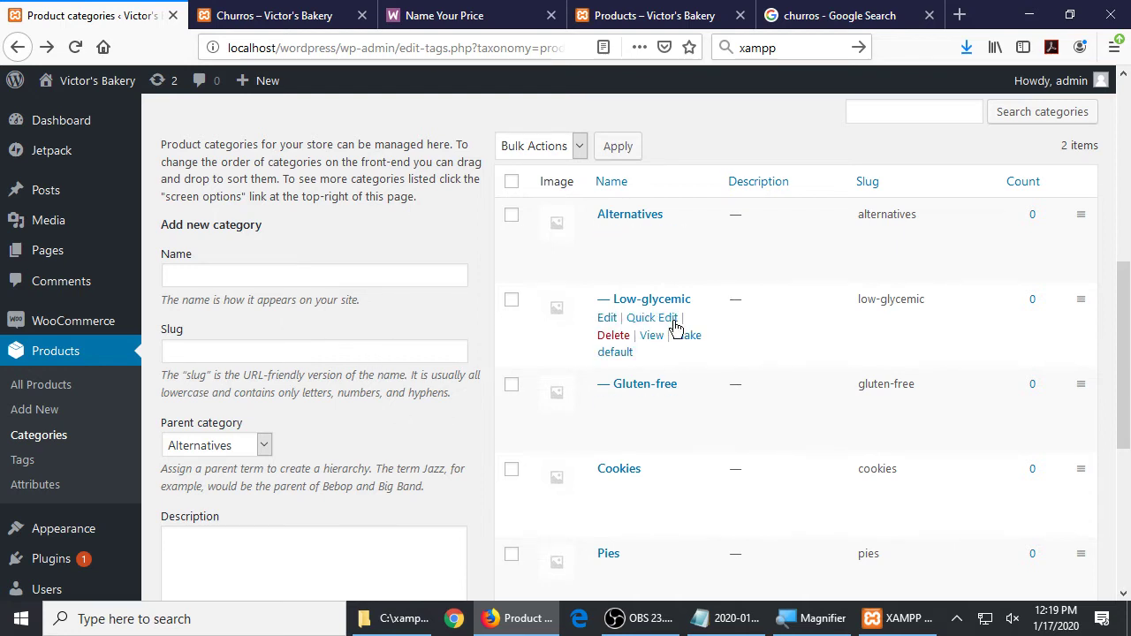
pyautogui.scroll(3, 676, 324)
pyautogui.scroll(3, 487, 371)
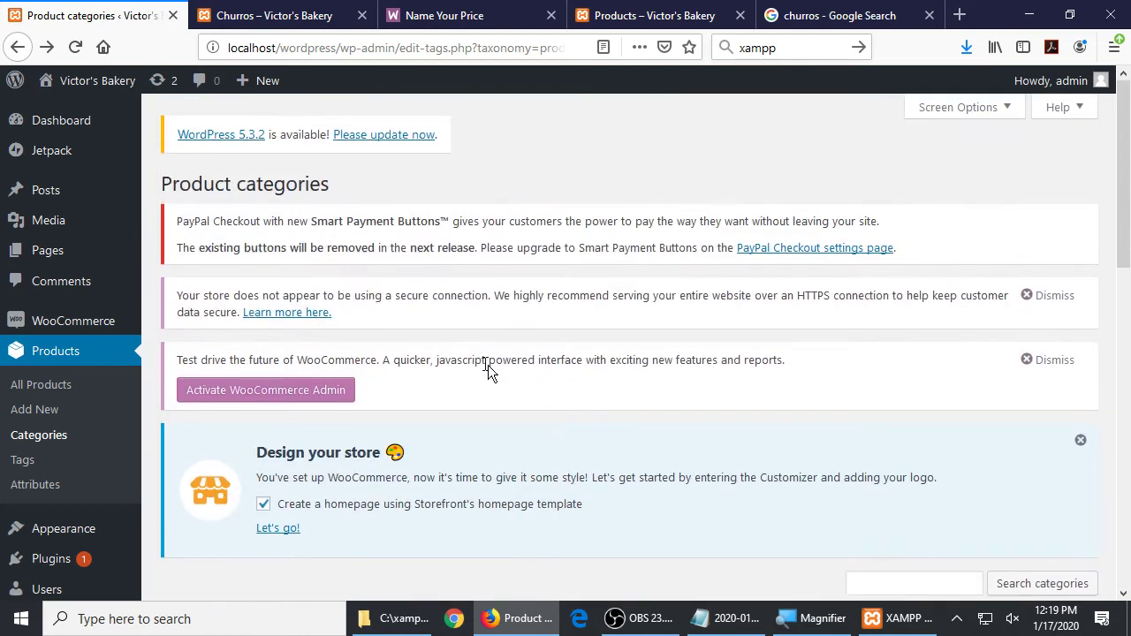
pyautogui.scroll(-5, 468, 345)
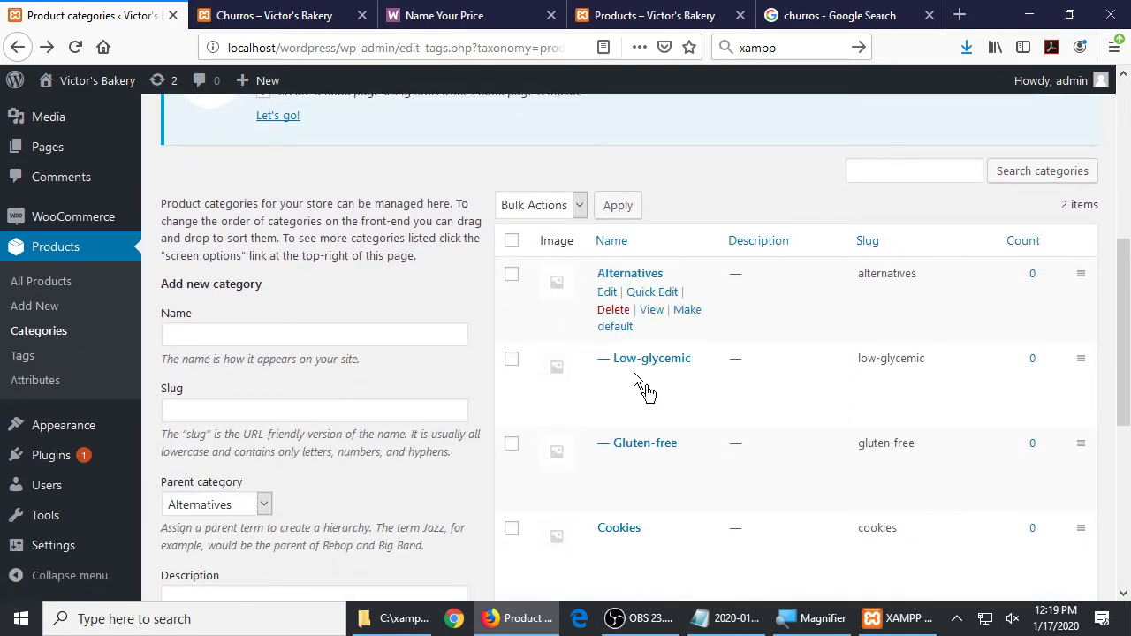
pyautogui.scroll(-1, 561, 333)
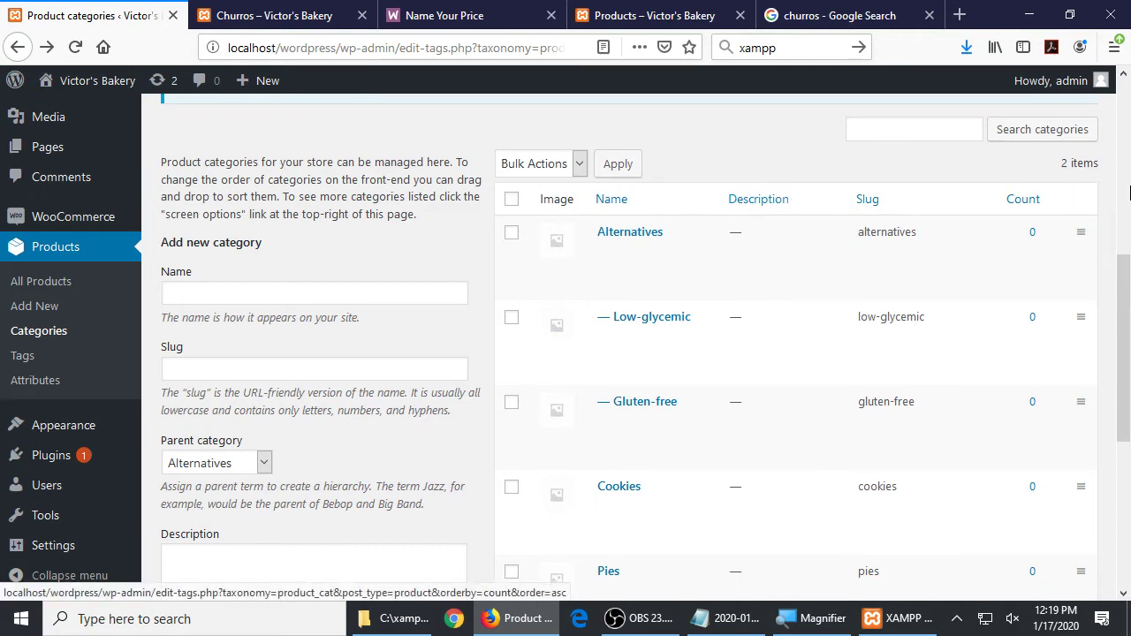
# - Switch to the 2020-01-17.txt notes in Notepad and review the product organization section on categories, tags and customer search
pyautogui.click(720, 626)
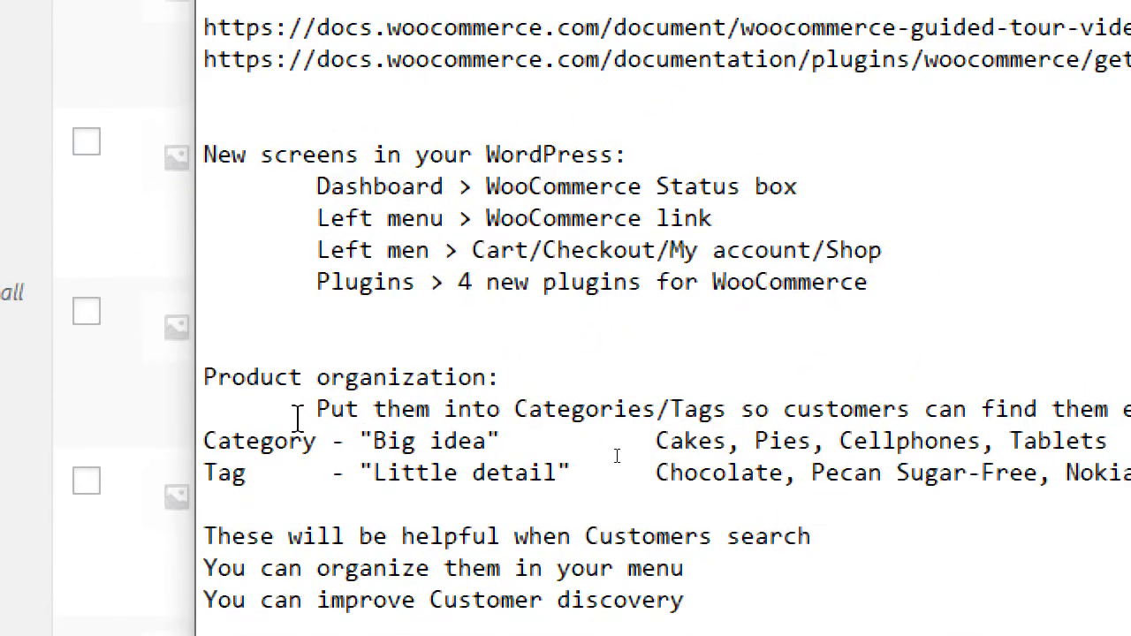
pyautogui.moveTo(301, 415); pyautogui.dragTo(502, 468)
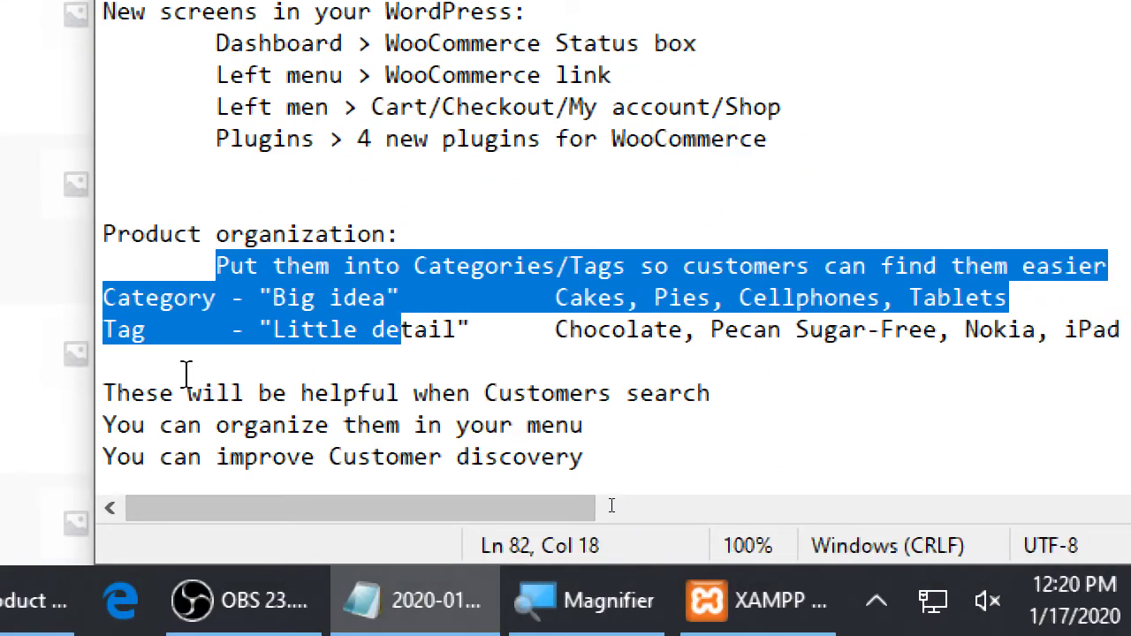
pyautogui.moveTo(148, 393); pyautogui.dragTo(515, 425)
pyautogui.click(525, 455)
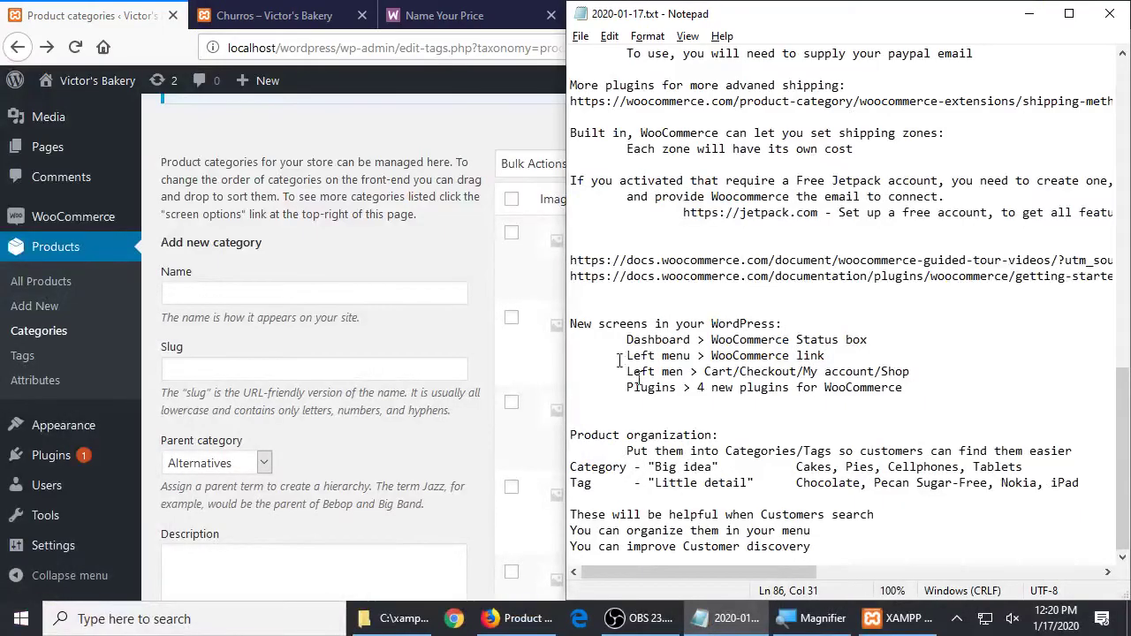
# - Return to the WordPress admin in Firefox and start a new product
pyautogui.click(477, 233)
pyautogui.moveTo(265, 80)
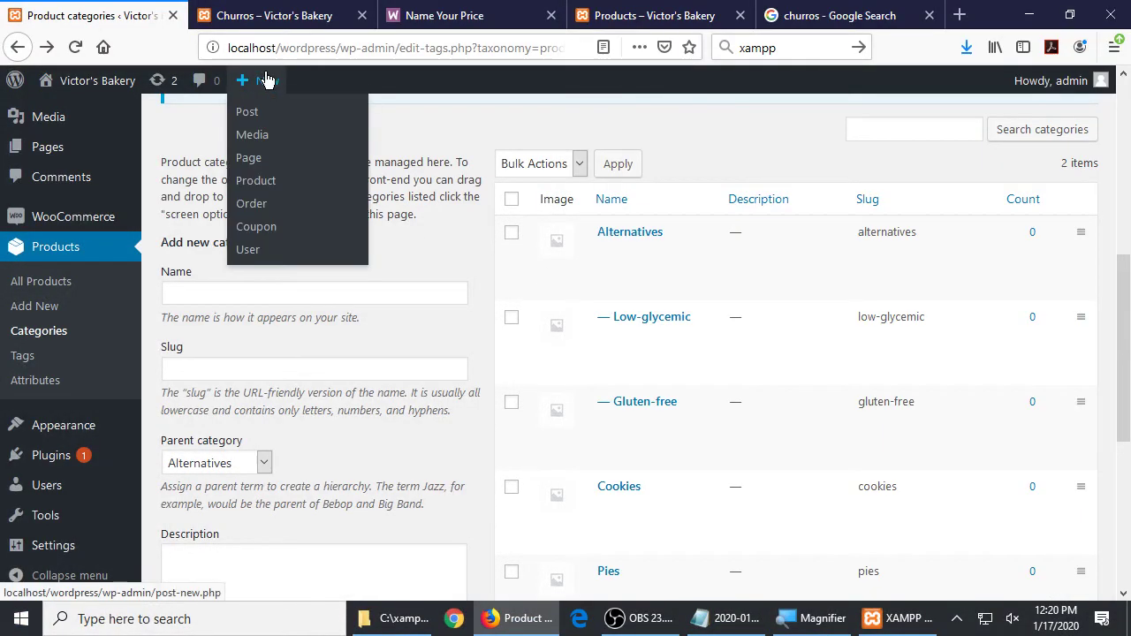
pyautogui.click(262, 184)
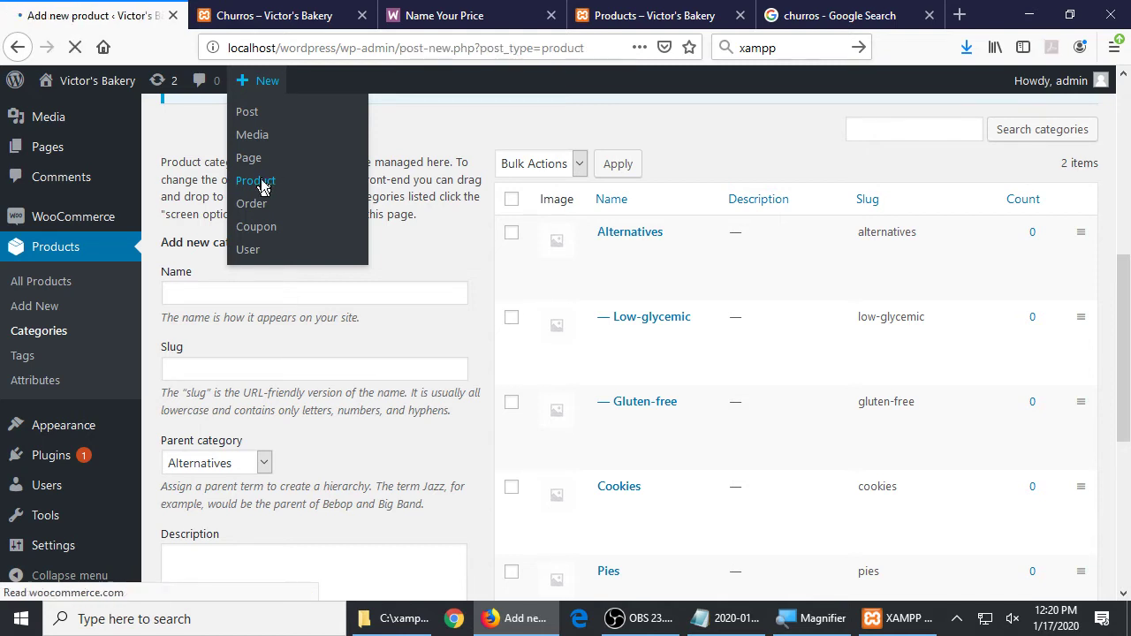
# - Name the new product "Chocolate Chip Cookie"
pyautogui.scroll(-3, 405, 330)
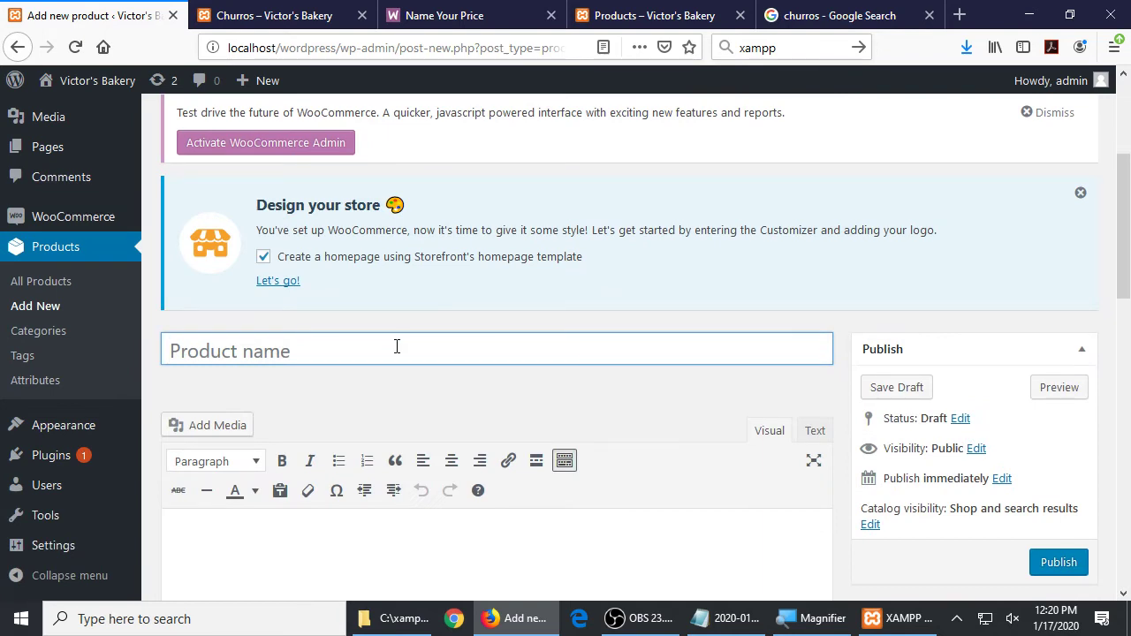
pyautogui.write('Cho')
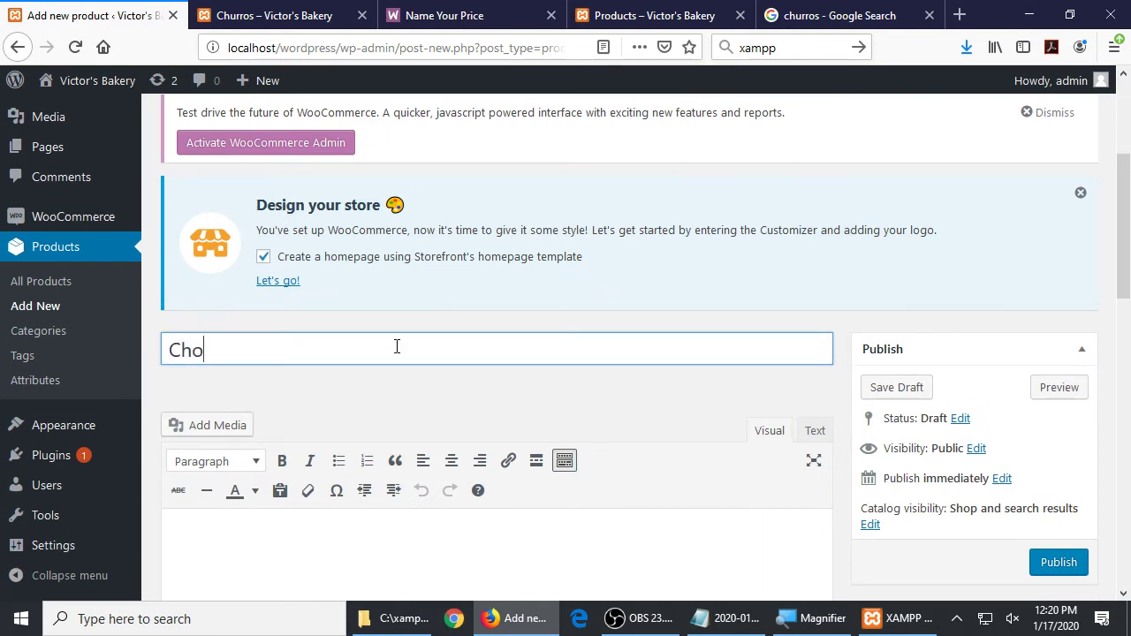
pyautogui.write('colate Chi')
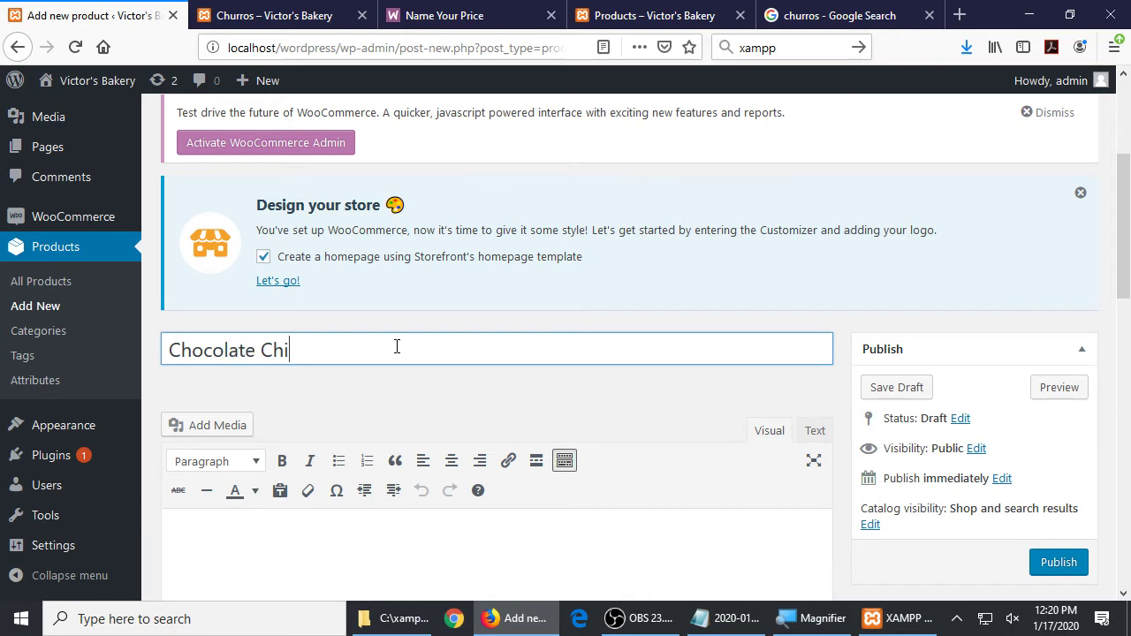
pyautogui.write('p Cookie')
# - Write "Our famous giant cookie" as the product's main description
pyautogui.scroll(-3, 619, 358)
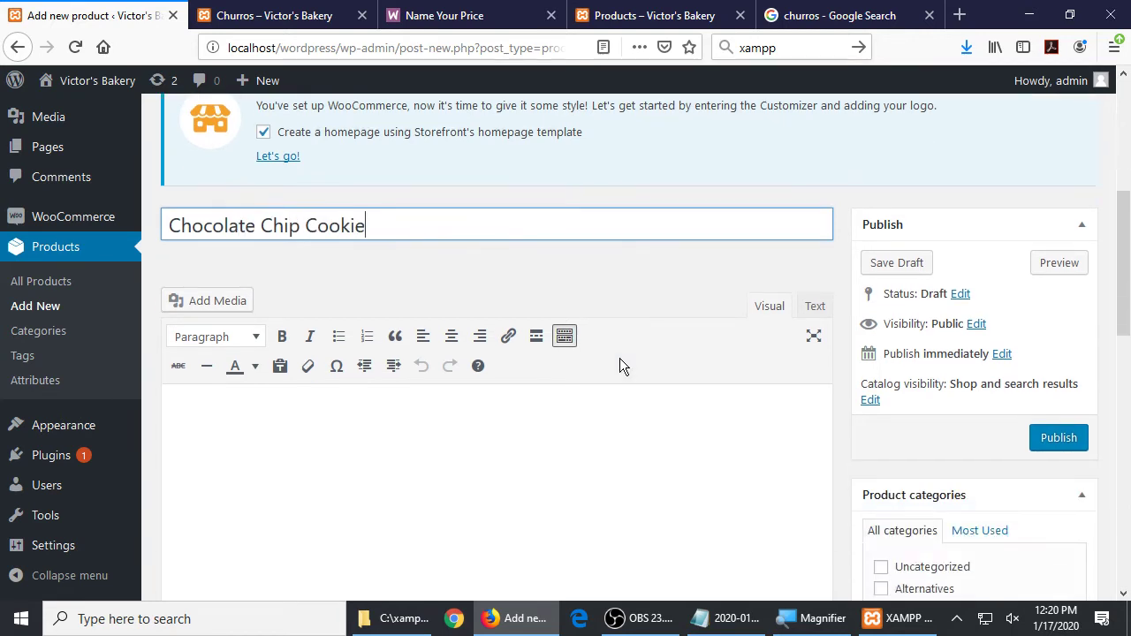
pyautogui.click(580, 475)
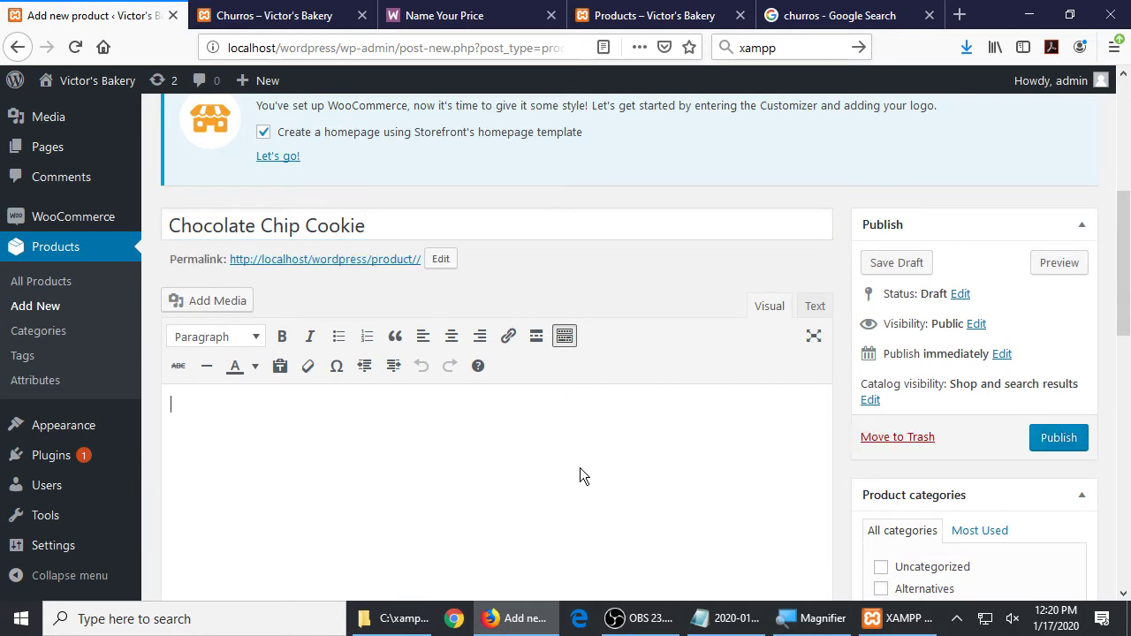
pyautogui.write('Our famous gina')
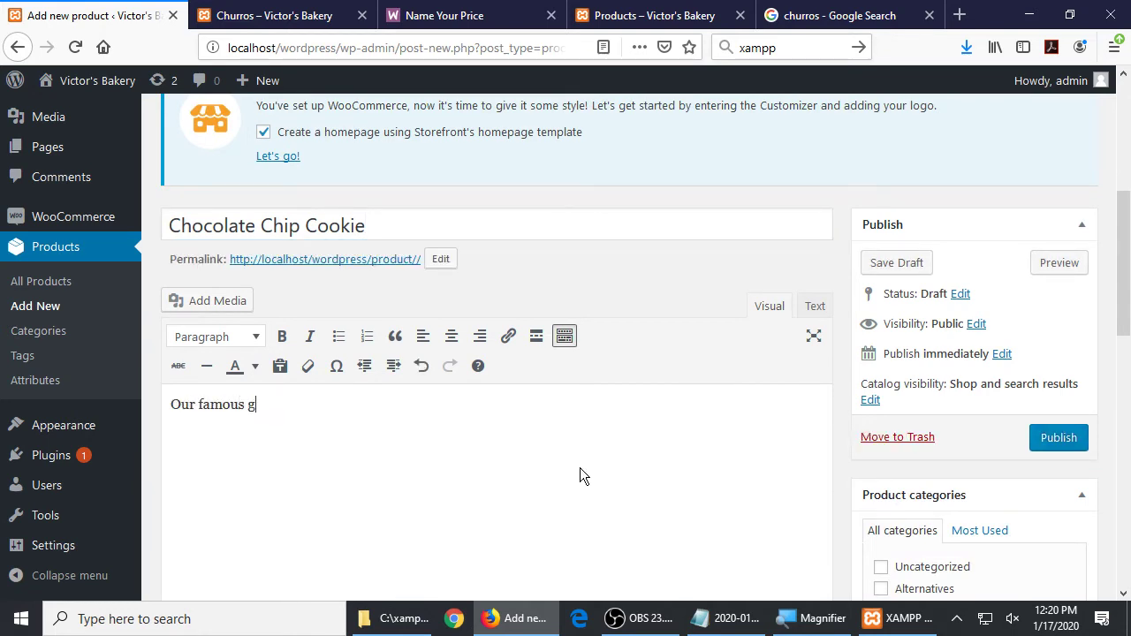
pyautogui.press('BackSpace')
pyautogui.press('BackSpace')
pyautogui.press('BackSpace')
pyautogui.write('iant cookie')
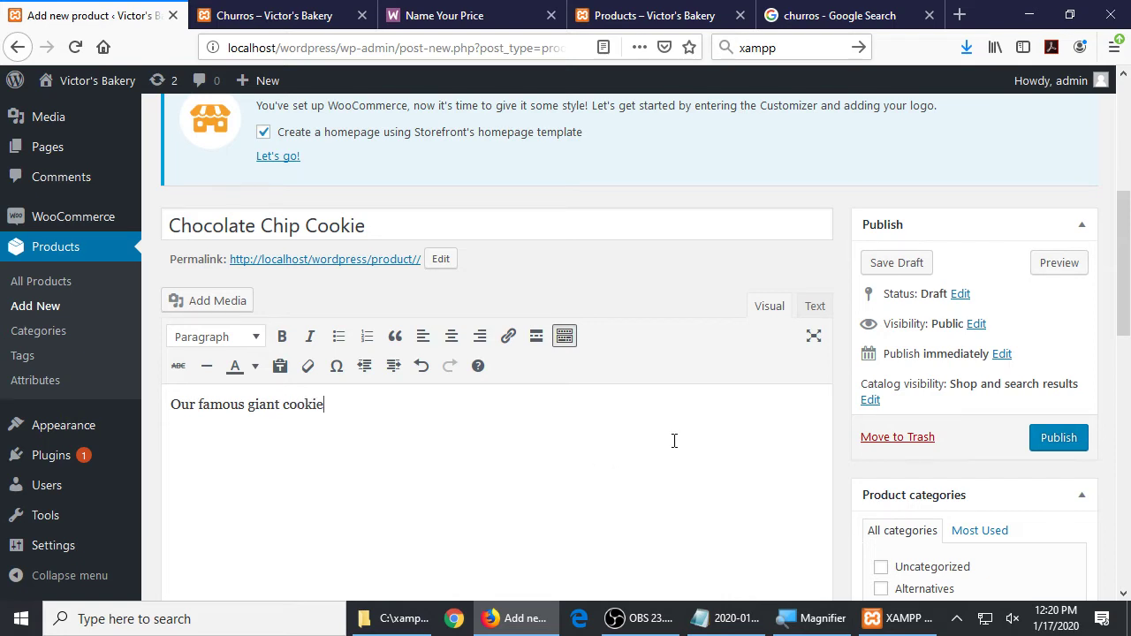
# - Assign the product to the Cookies category
pyautogui.scroll(-2, 674, 438)
pyautogui.scroll(-2, 837, 387)
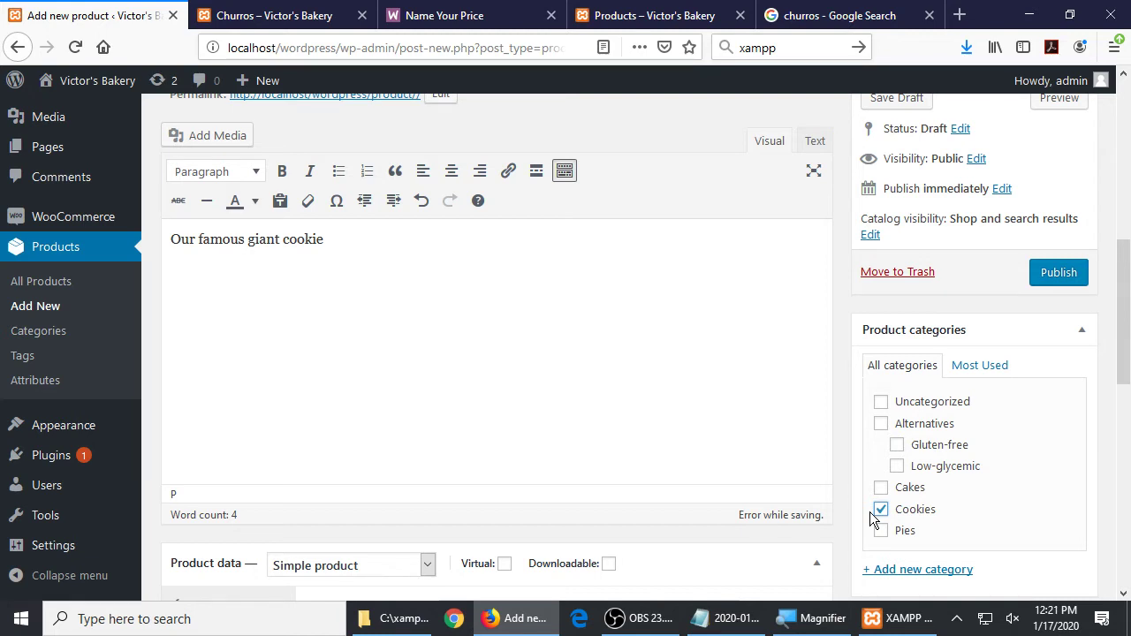
# - Try the Low-glycemic, Pies, Gluten-free and Alternatives categories on the product, clearing each one again
pyautogui.click(897, 469)
pyautogui.click(898, 468)
pyautogui.click(884, 531)
pyautogui.click(884, 531)
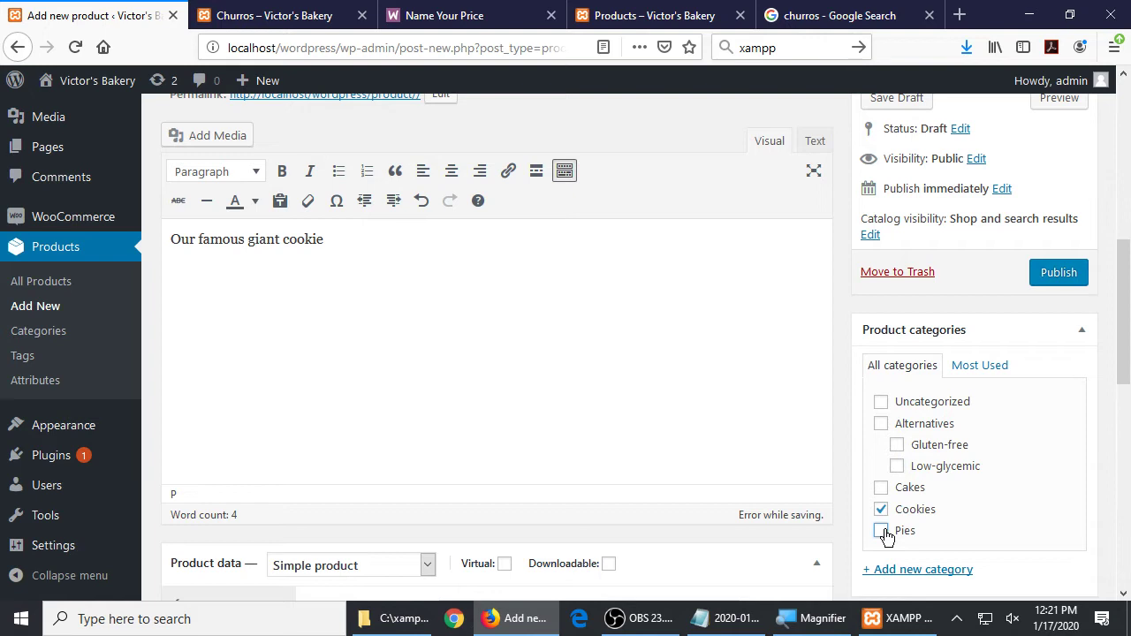
pyautogui.click(897, 446)
pyautogui.click(897, 446)
pyautogui.click(881, 424)
pyautogui.click(882, 428)
# - Close all other browser tabs, keeping only the Add new product page open
pyautogui.click(547, 18)
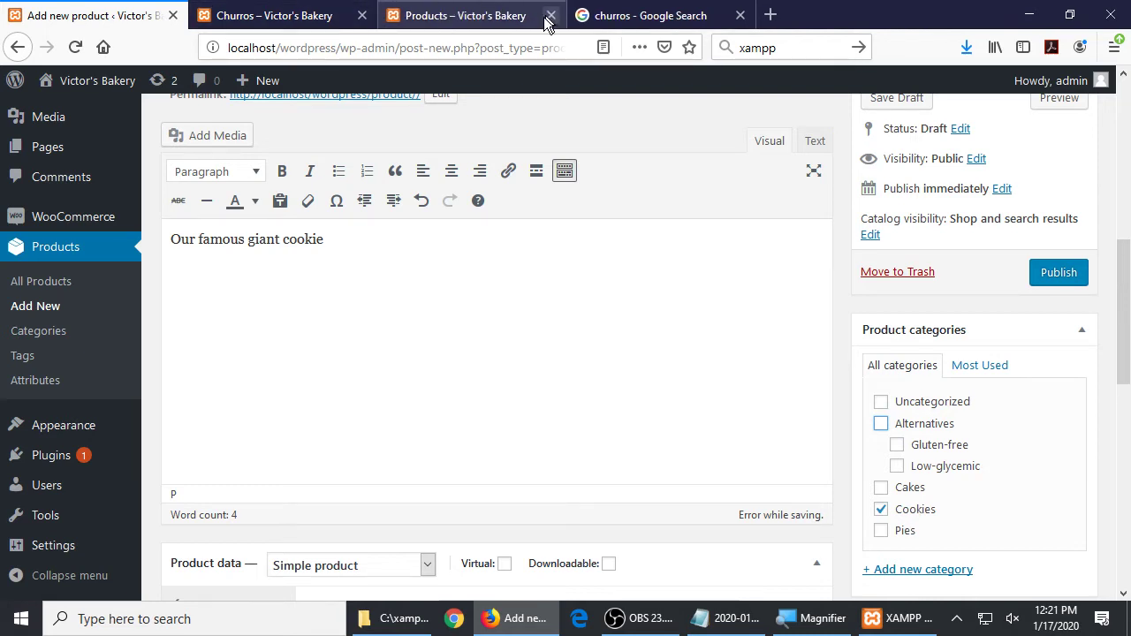
pyautogui.click(549, 17)
pyautogui.click(364, 15)
pyautogui.click(361, 15)
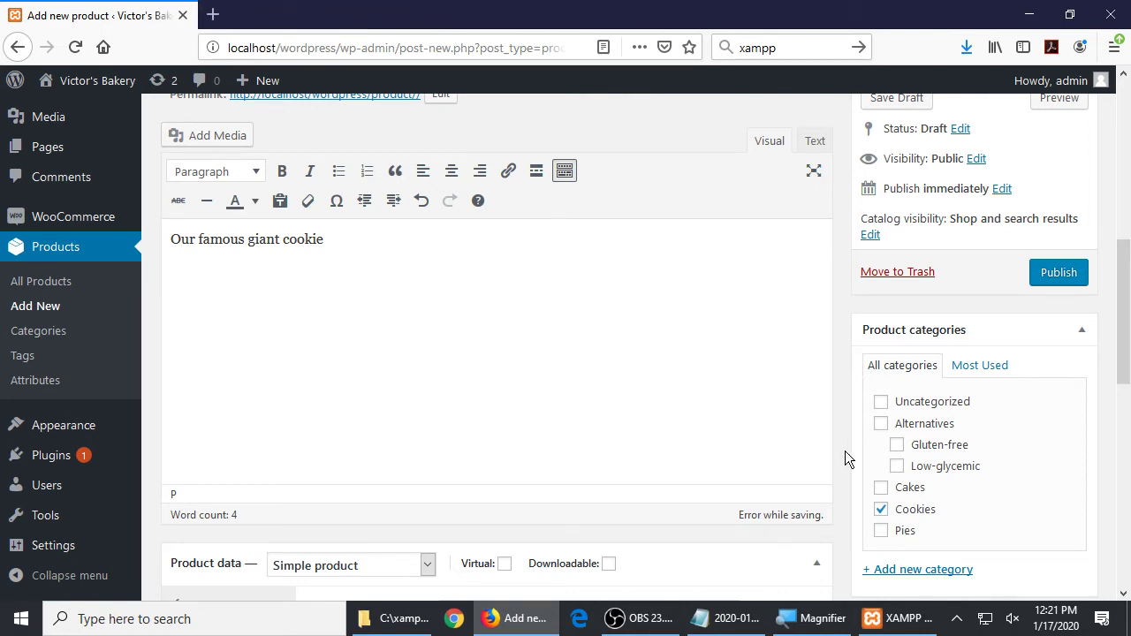
# - Look over the remaining sections of the product form, including product data, tags, image, gallery and short description
pyautogui.scroll(-3, 845, 458)
pyautogui.scroll(-10, 845, 449)
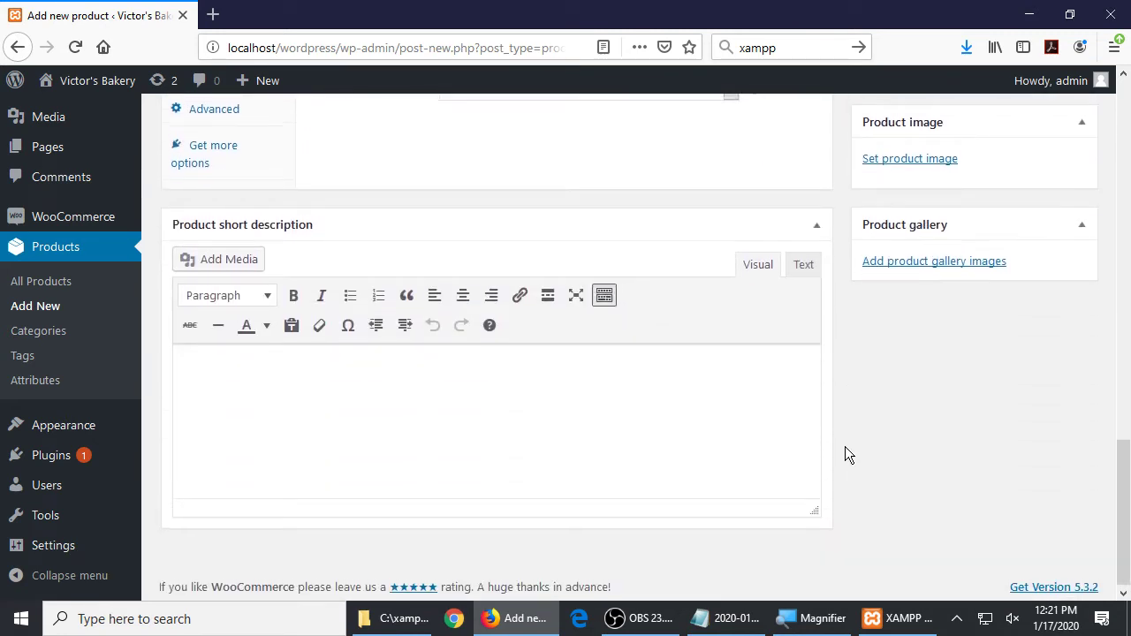
pyautogui.scroll(8, 845, 441)
pyautogui.scroll(-3, 845, 449)
pyautogui.scroll(3, 846, 454)
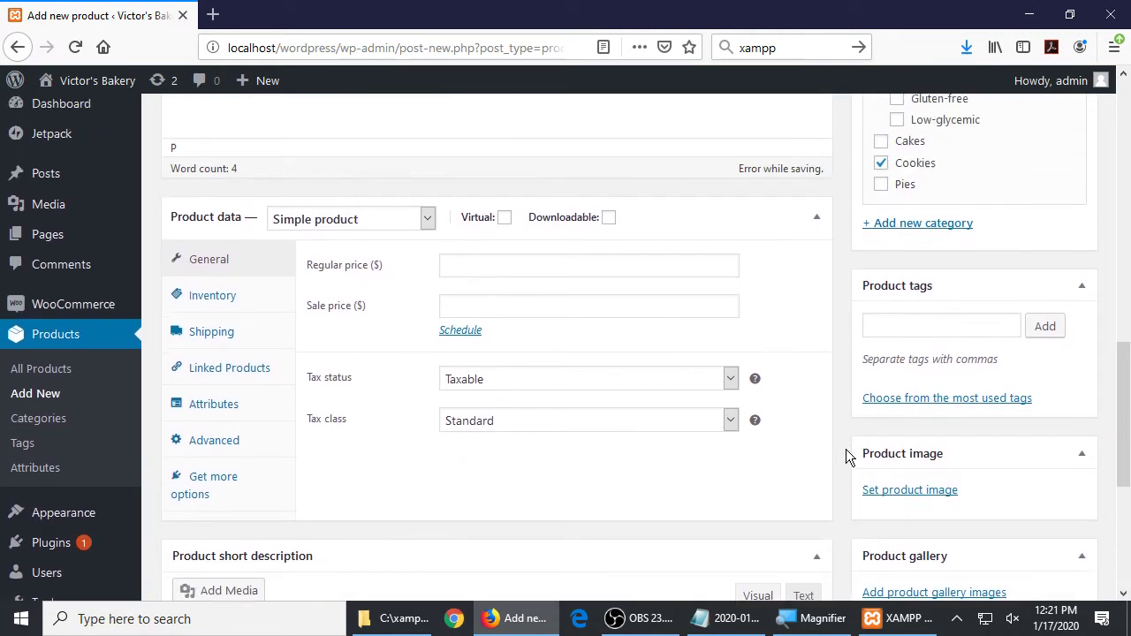
pyautogui.scroll(3, 845, 457)
pyautogui.scroll(-2, 845, 447)
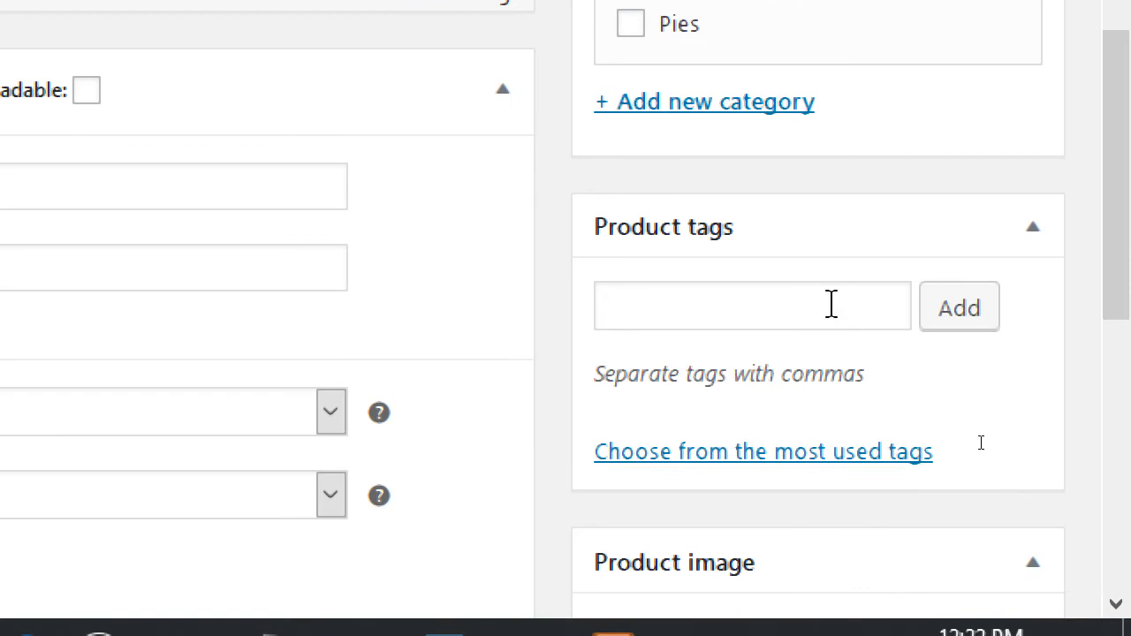
pyautogui.click(840, 482)
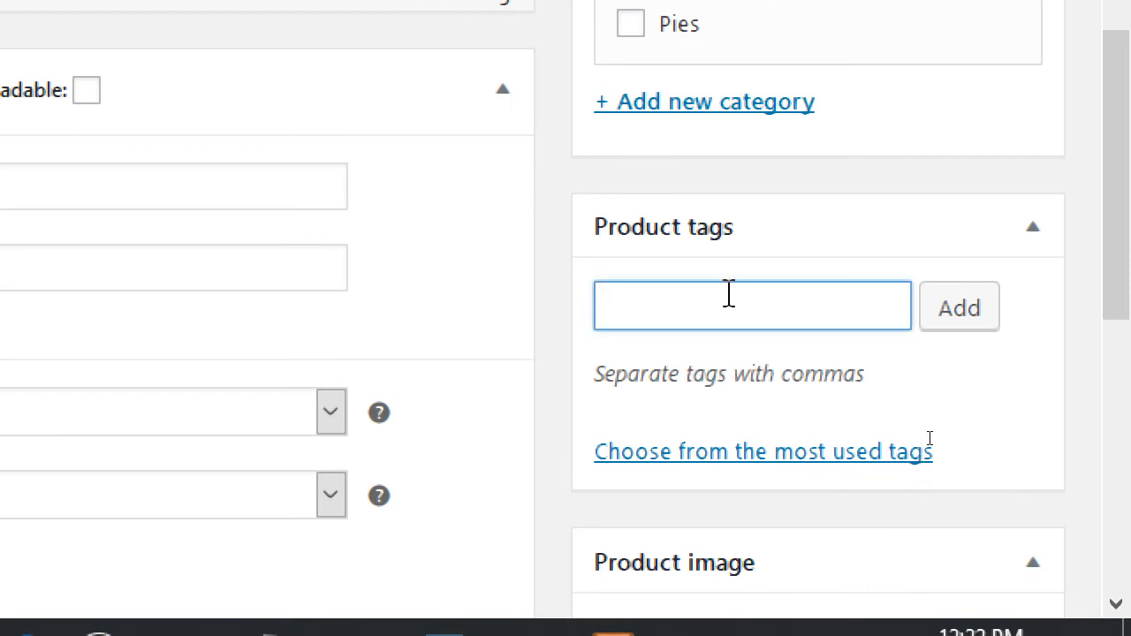
pyautogui.write('gddfdf')
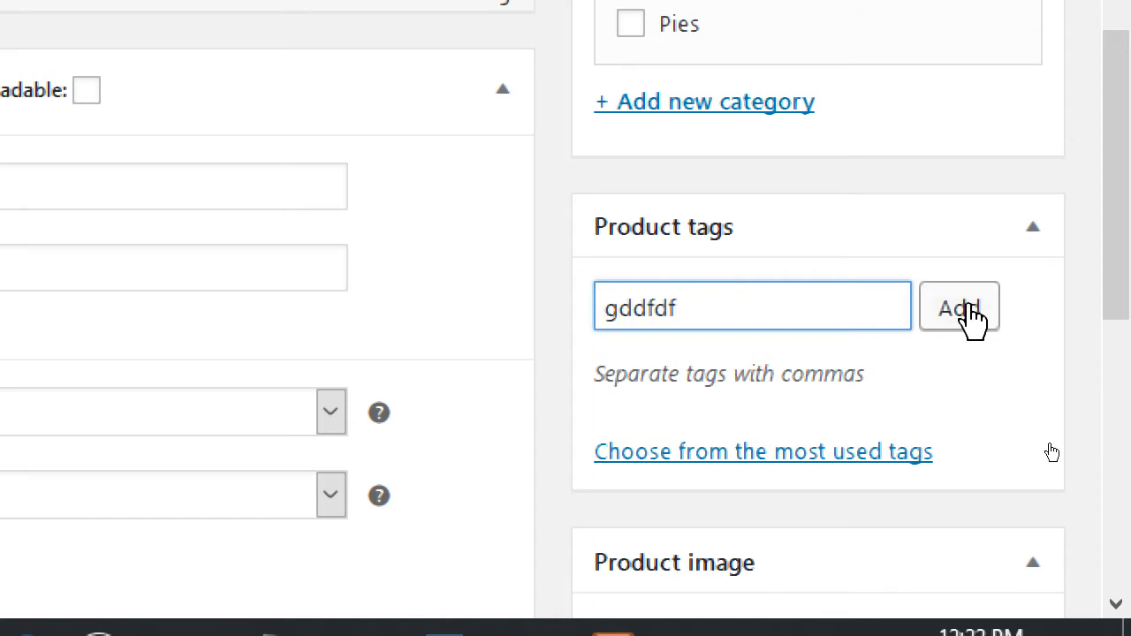
pyautogui.hotkey('ctrl', 'a')
pyautogui.press('BackSpace')
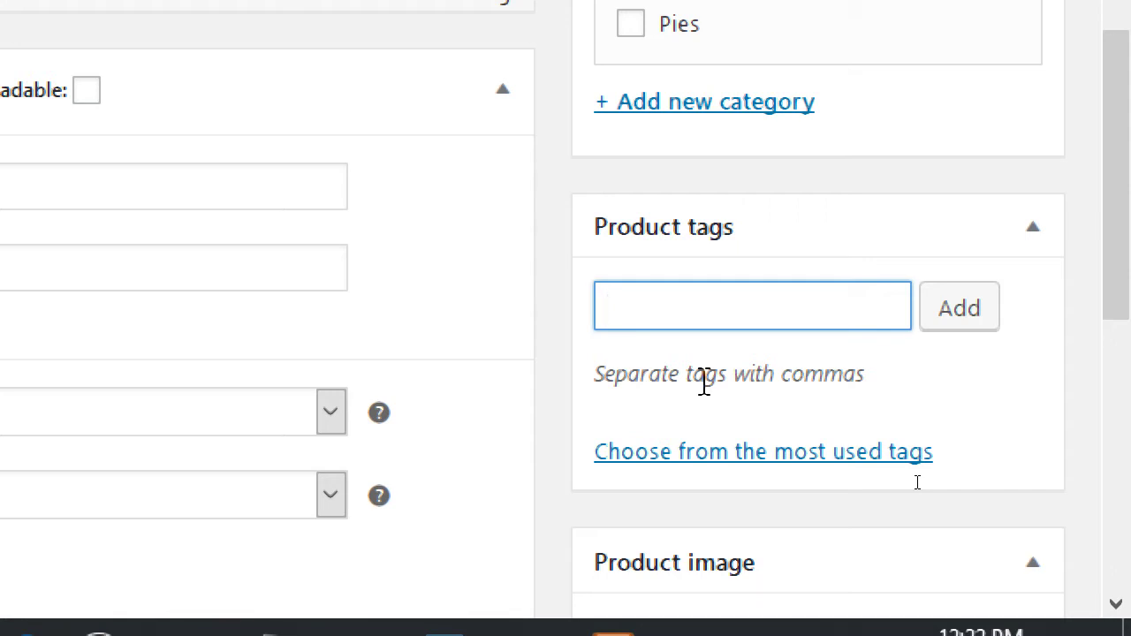
# - Add the tag "Chocolate" to the product
pyautogui.write('Chocolate')
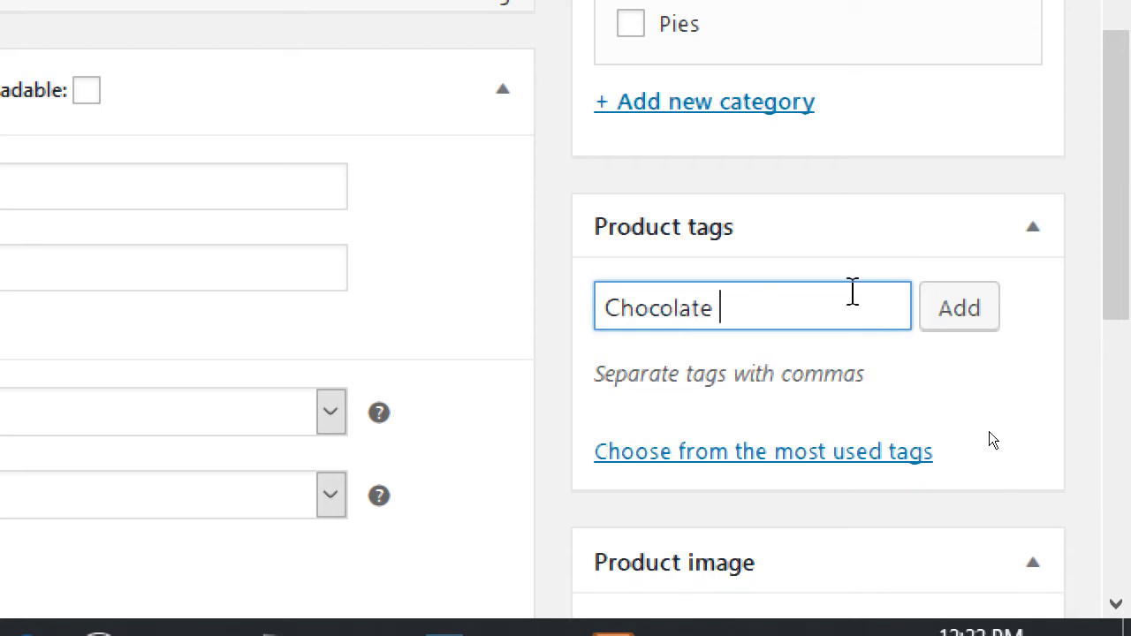
pyautogui.press('BackSpace')
pyautogui.click(972, 317)
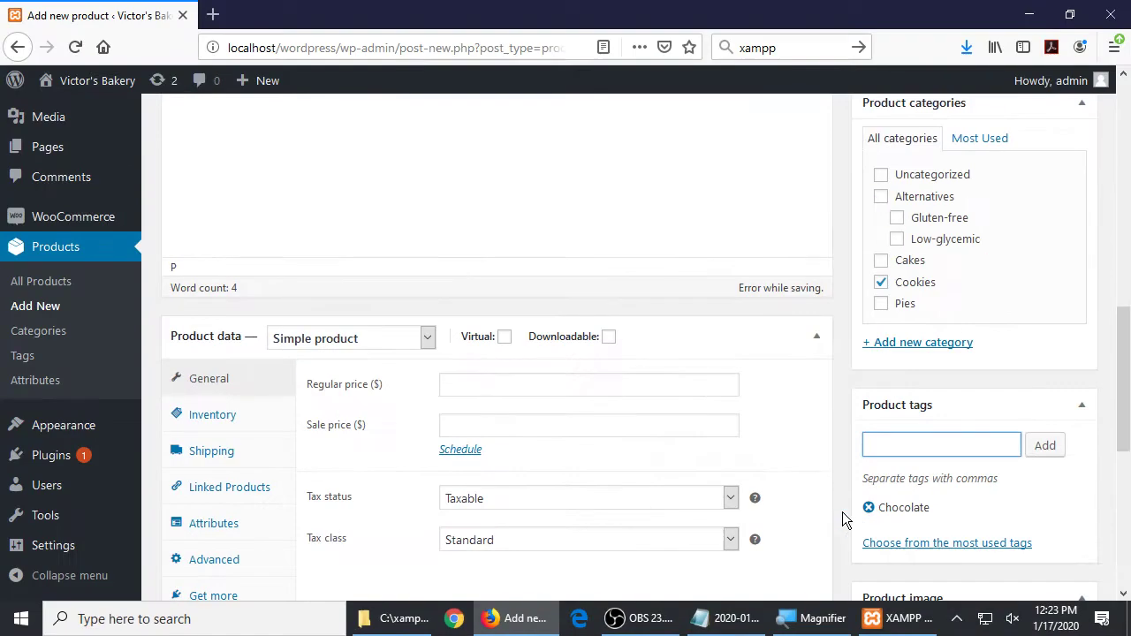
# - Check the store's product tags list in a separate browser tab, and close that tab
pyautogui.middleClick(39, 357)
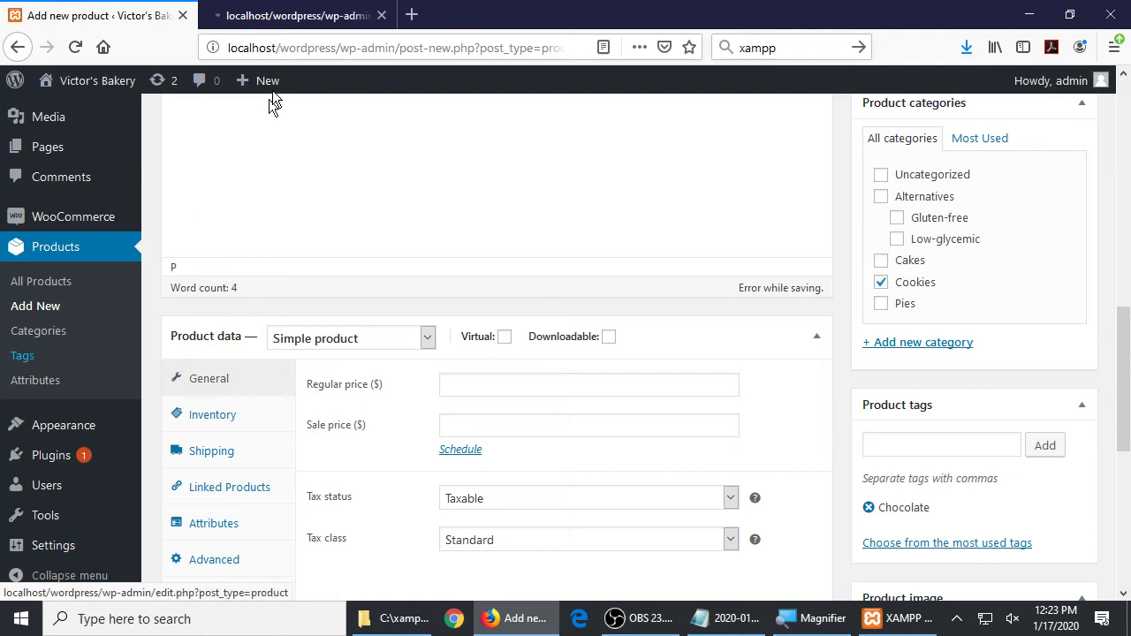
pyautogui.click(295, 13)
pyautogui.scroll(-5, 356, 296)
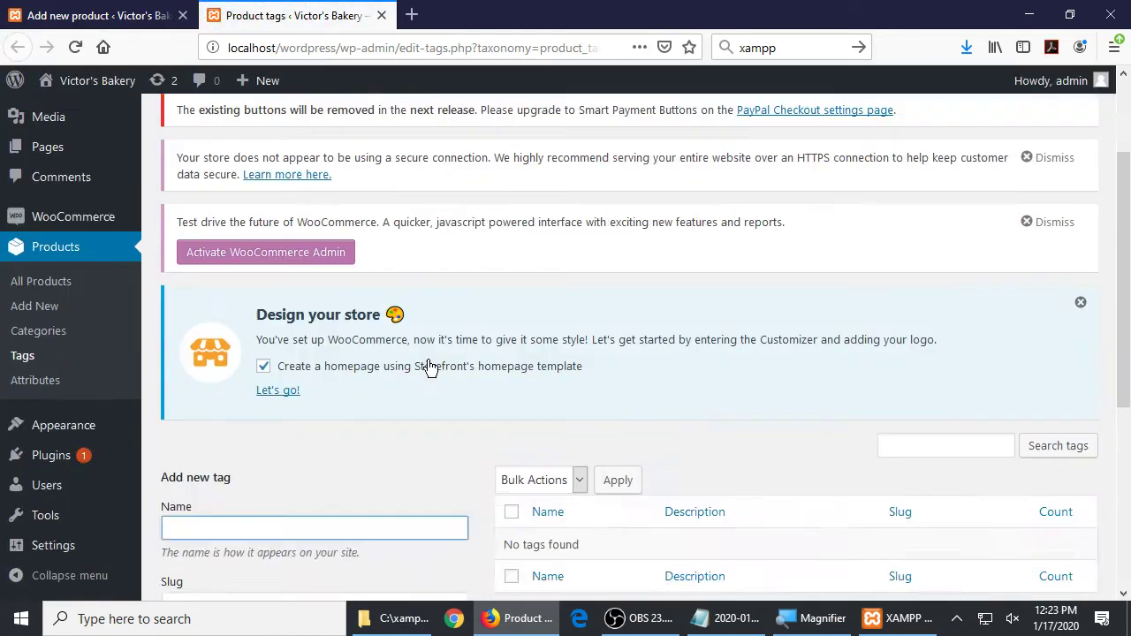
pyautogui.click(382, 15)
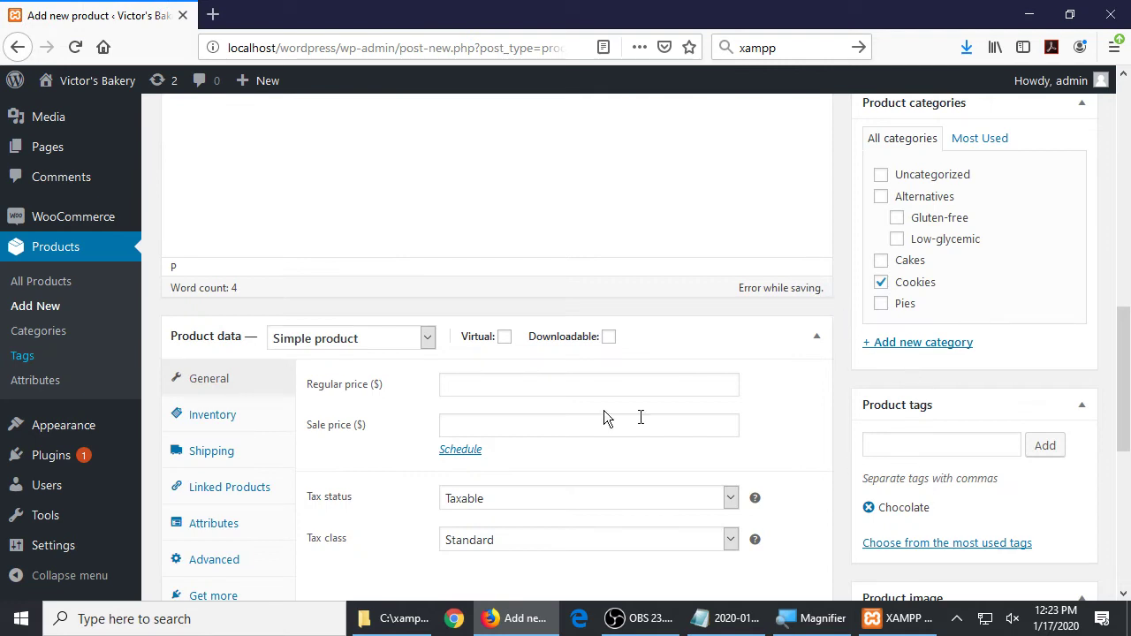
# - Add the tag "Traditional Recipe" to the product
pyautogui.moveTo(117, 435)
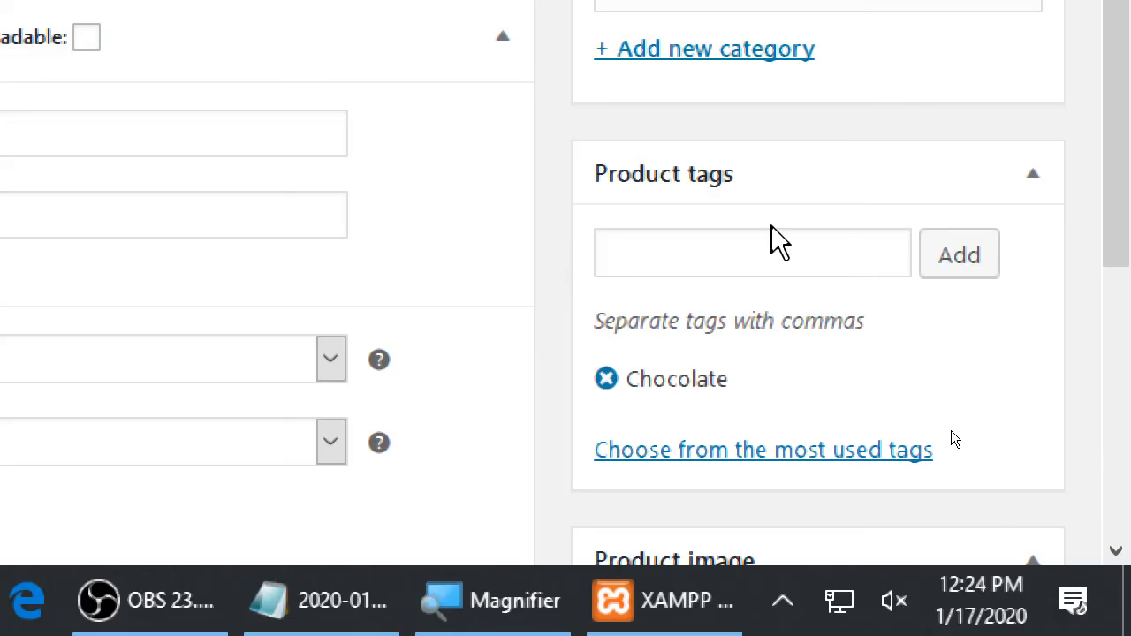
pyautogui.click(778, 256)
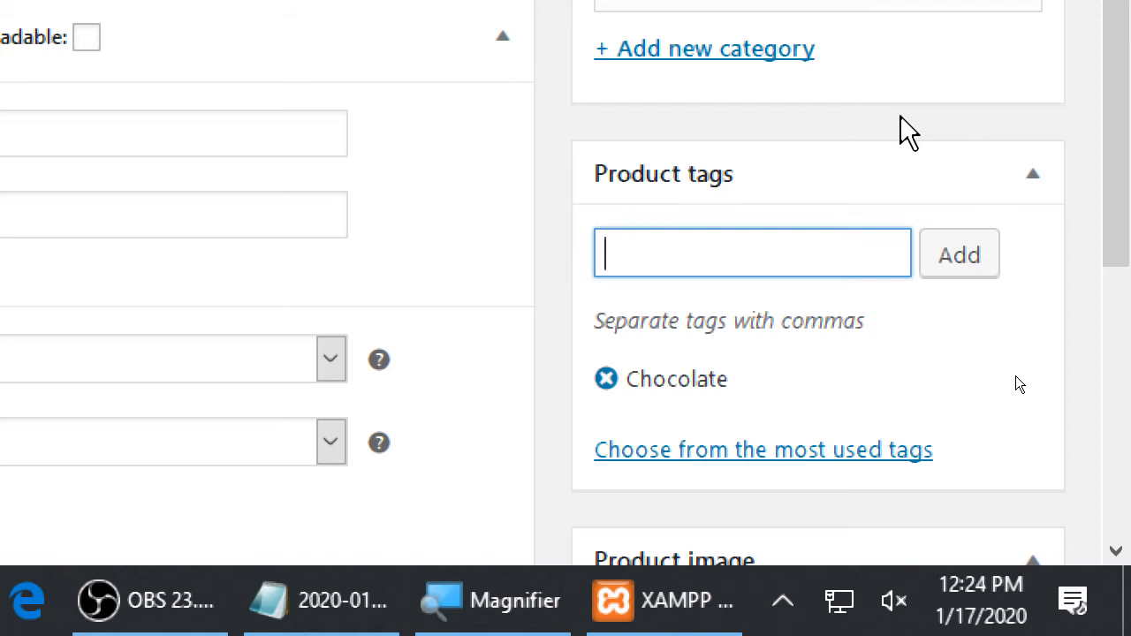
pyautogui.write('Traditional')
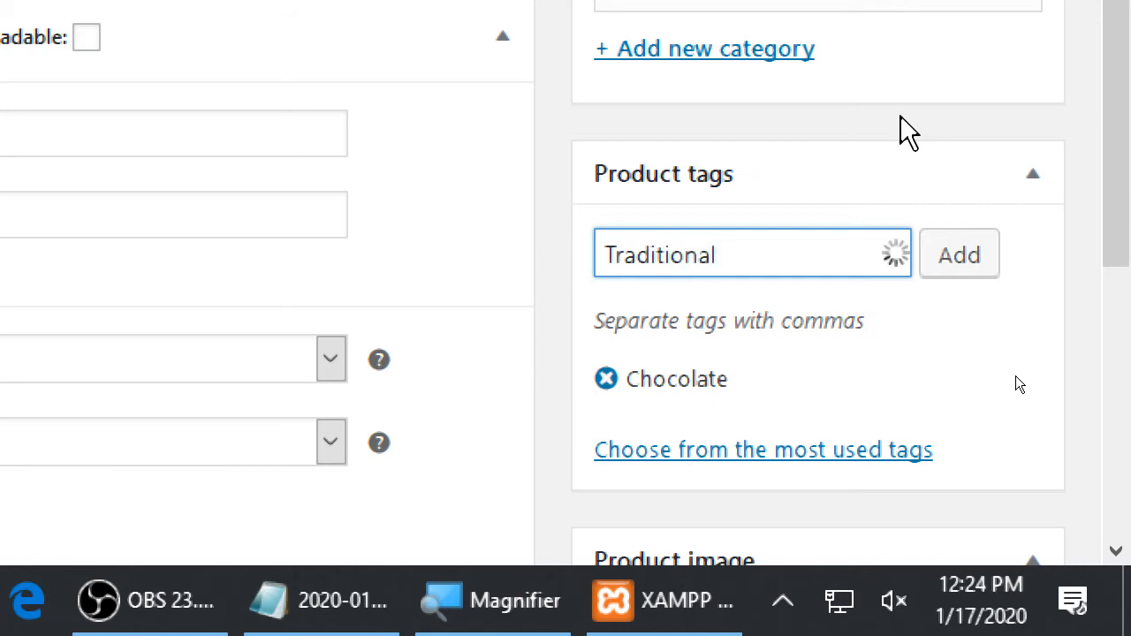
pyautogui.write(' Recipe')
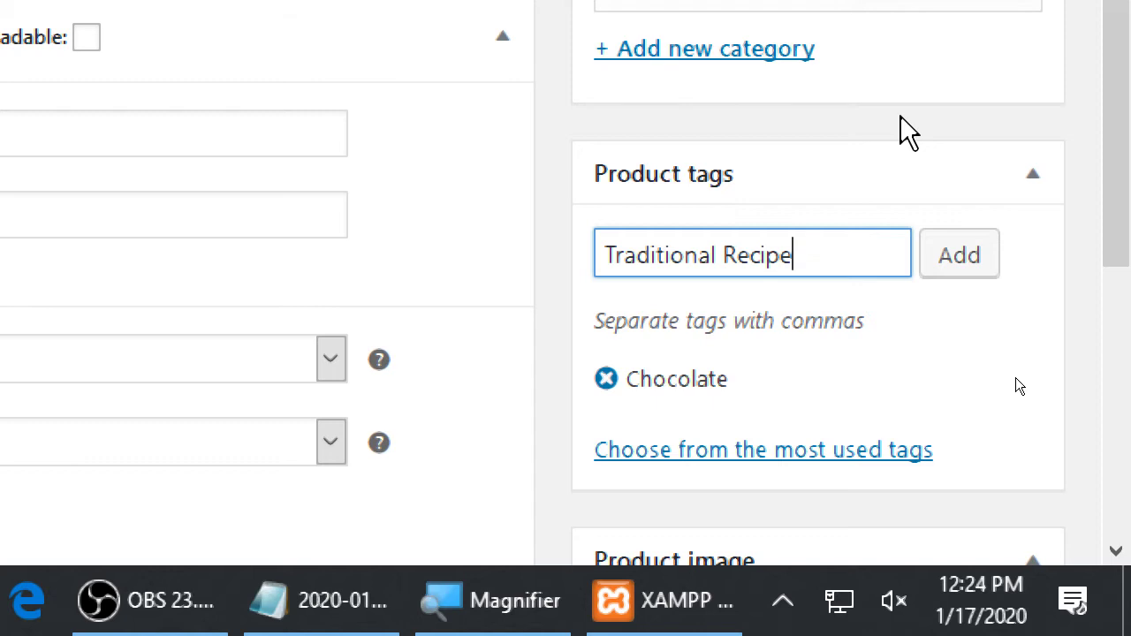
pyautogui.click(958, 257)
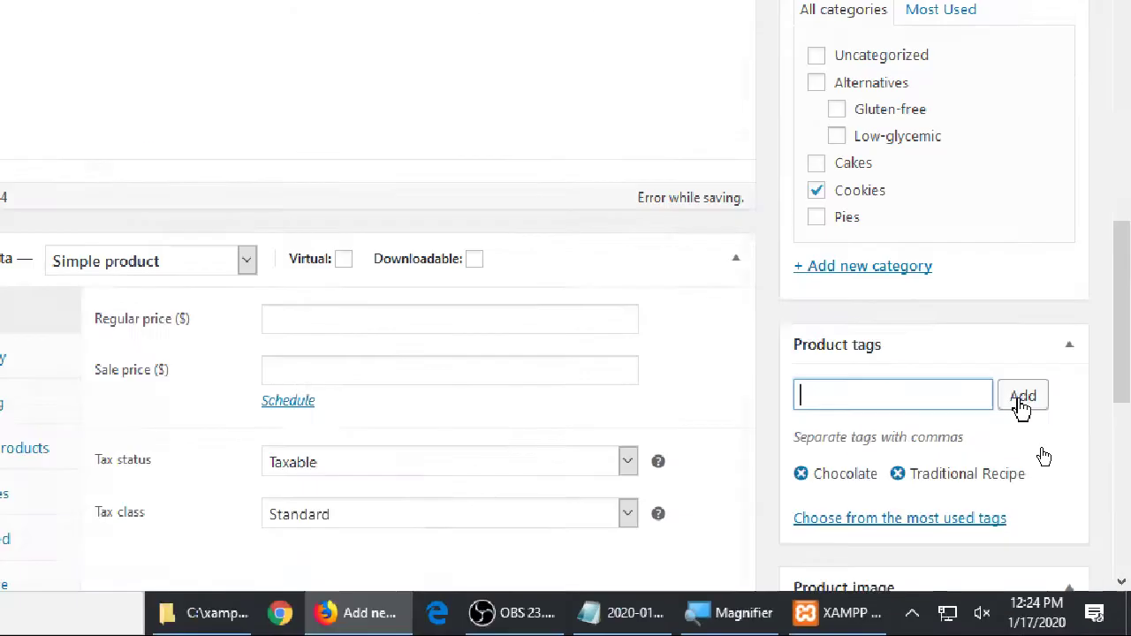
# - Set the product's regular price to $4 and its sale price to $2.95
pyautogui.scroll(-6, 957, 333)
pyautogui.scroll(2, 957, 332)
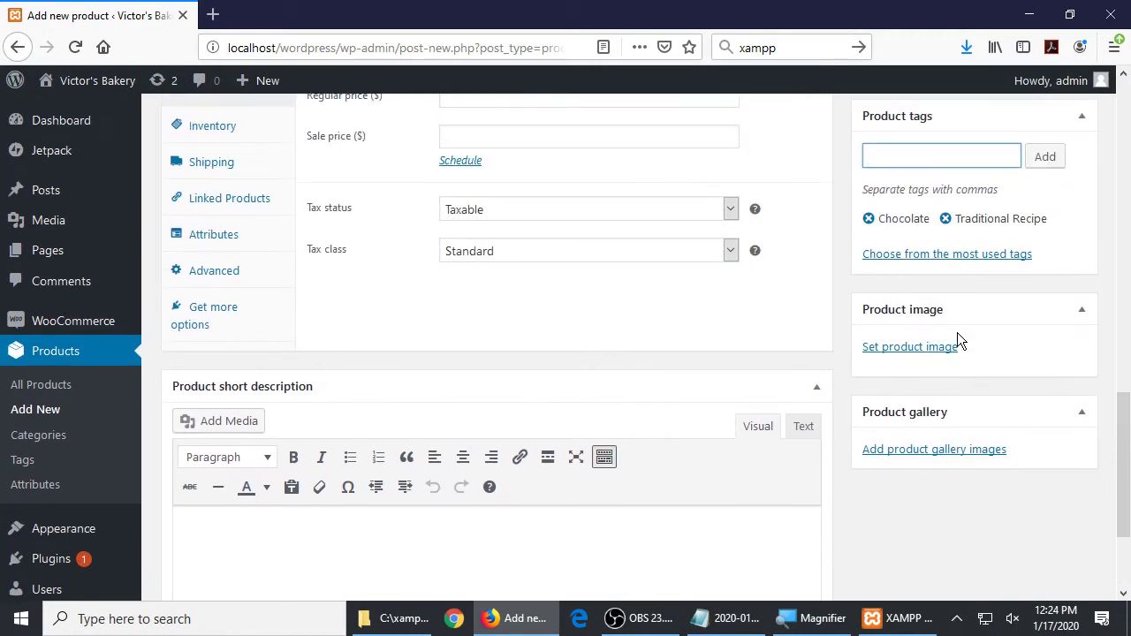
pyautogui.scroll(3, 722, 303)
pyautogui.click(555, 261)
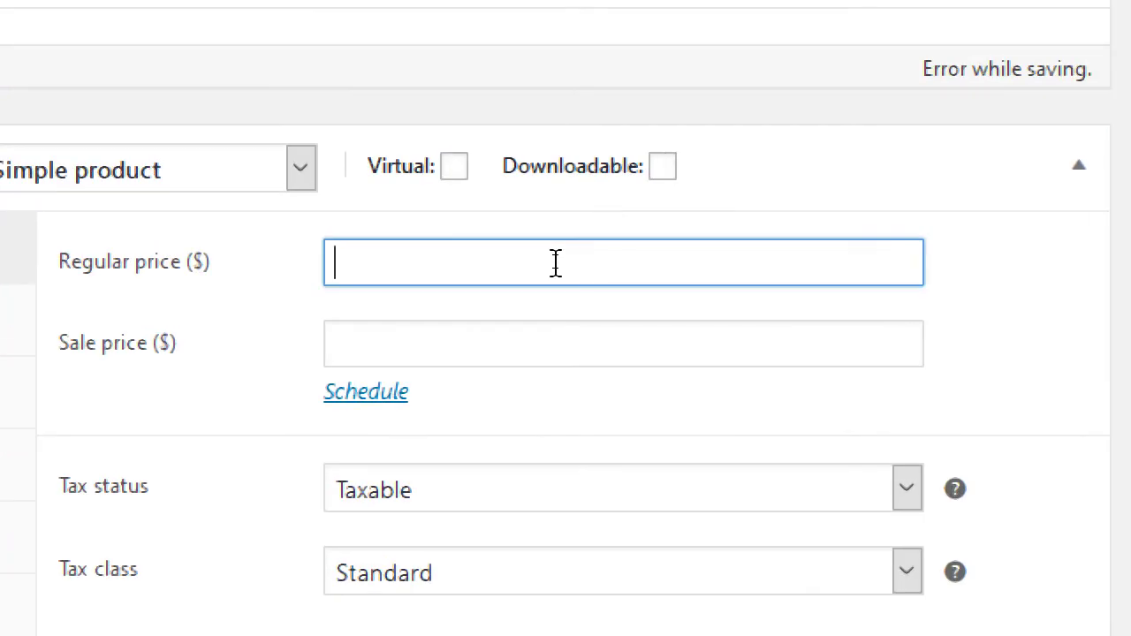
pyautogui.write('4')
pyautogui.press('Tab')
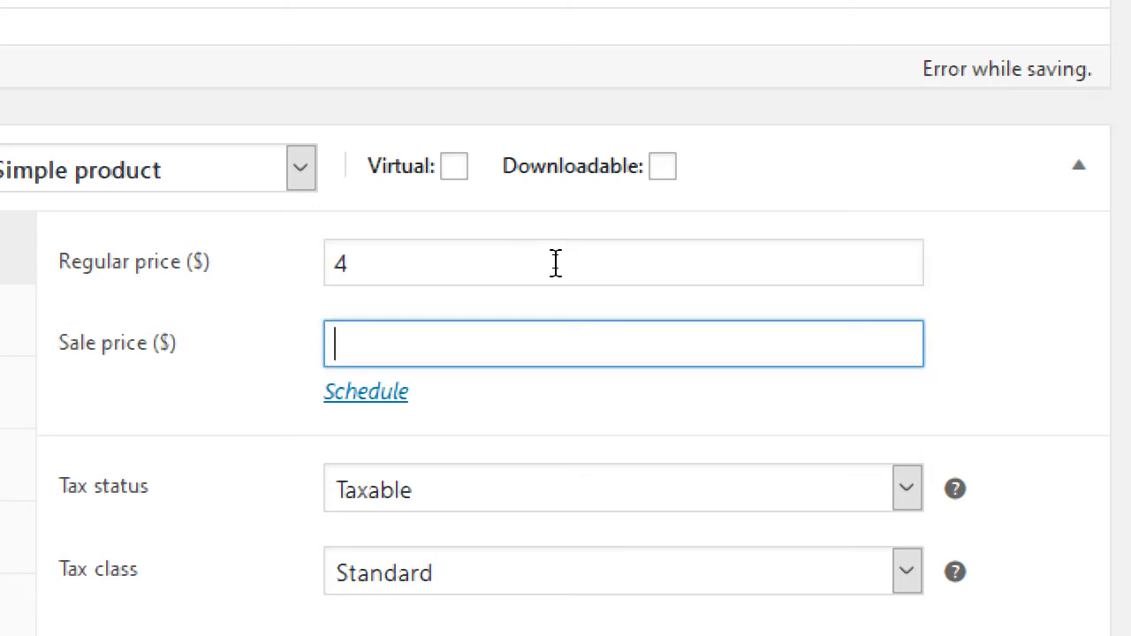
pyautogui.write('2.95')
pyautogui.press('Left')
pyautogui.press('Left')
pyautogui.press('Left')
pyautogui.hotkey('shift', 'Left')
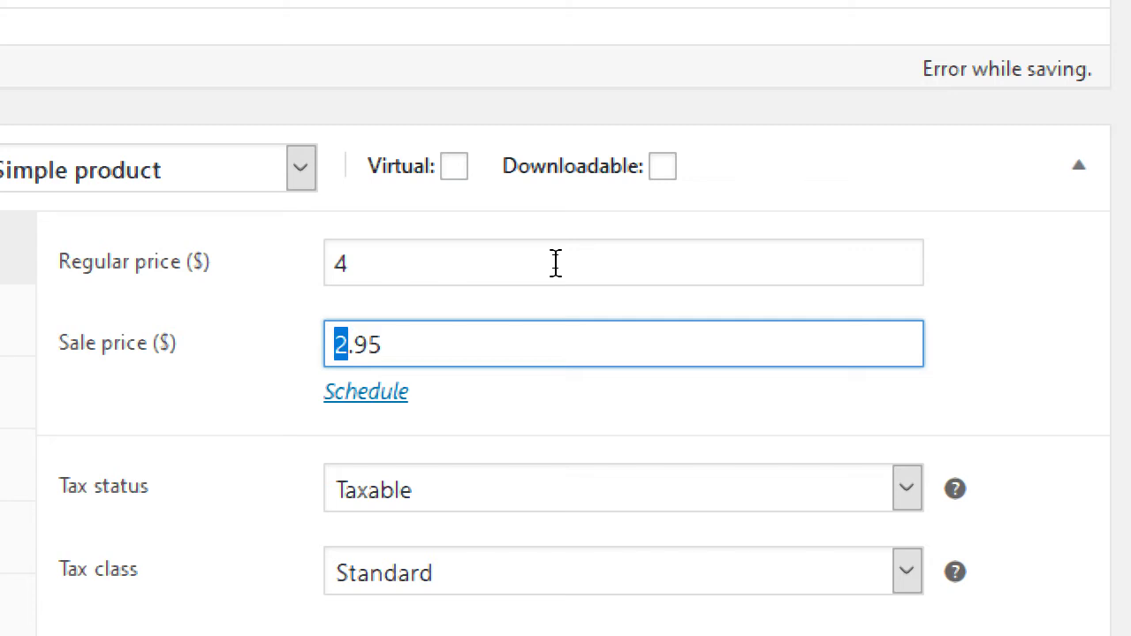
pyautogui.press('Right')
pyautogui.hotkey('shift', 'Right')
pyautogui.hotkey('shift', 'Right')
pyautogui.hotkey('shift', 'Right')
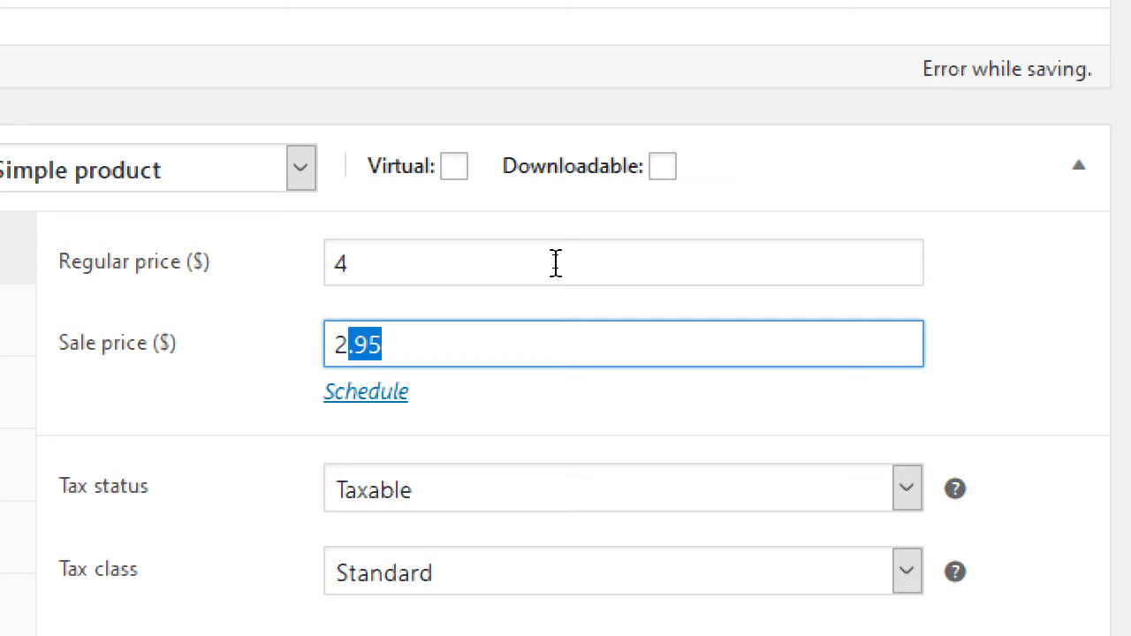
pyautogui.press('Home')
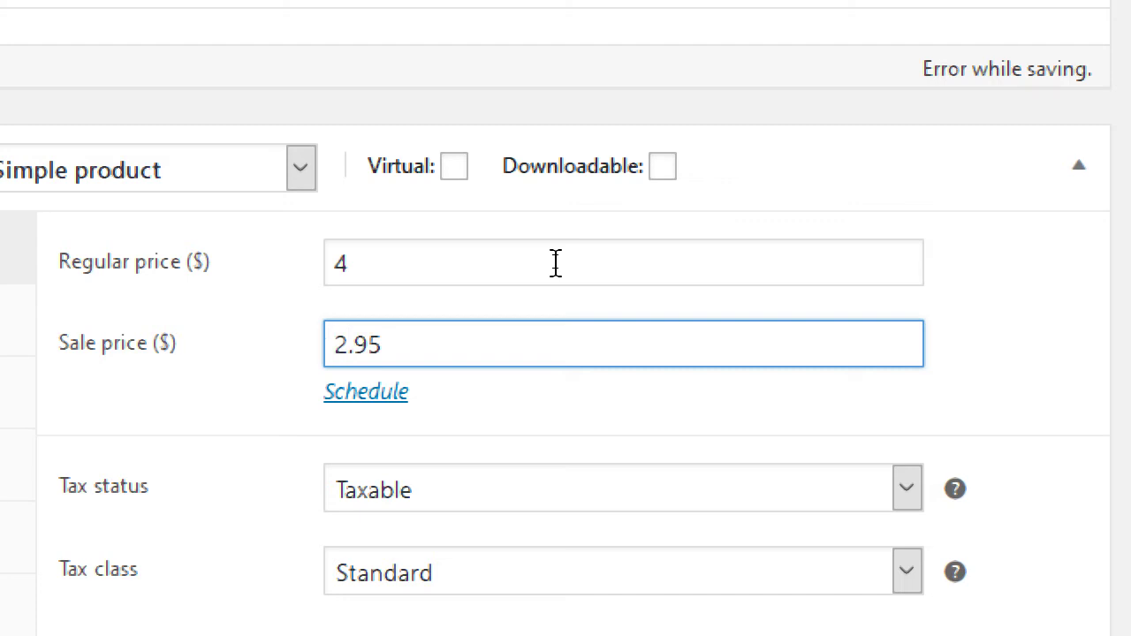
pyautogui.press('Right')
pyautogui.press('Right')
pyautogui.hotkey('shift', 'Right')
pyautogui.hotkey('shift', 'Right')
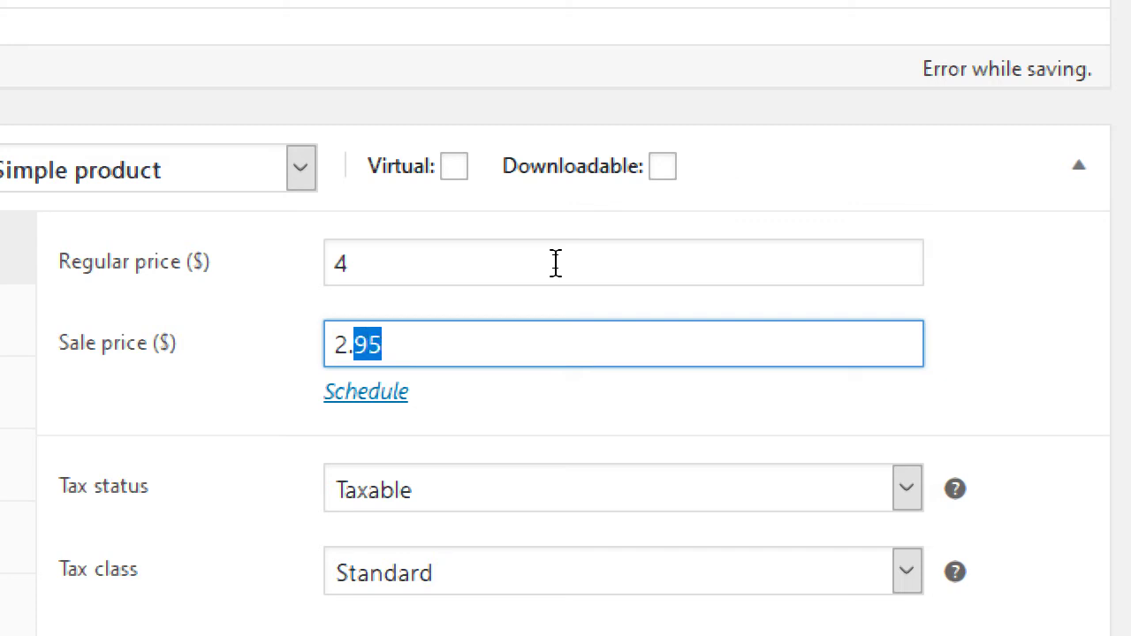
pyautogui.press('Left')
pyautogui.press('Left')
pyautogui.press('Left')
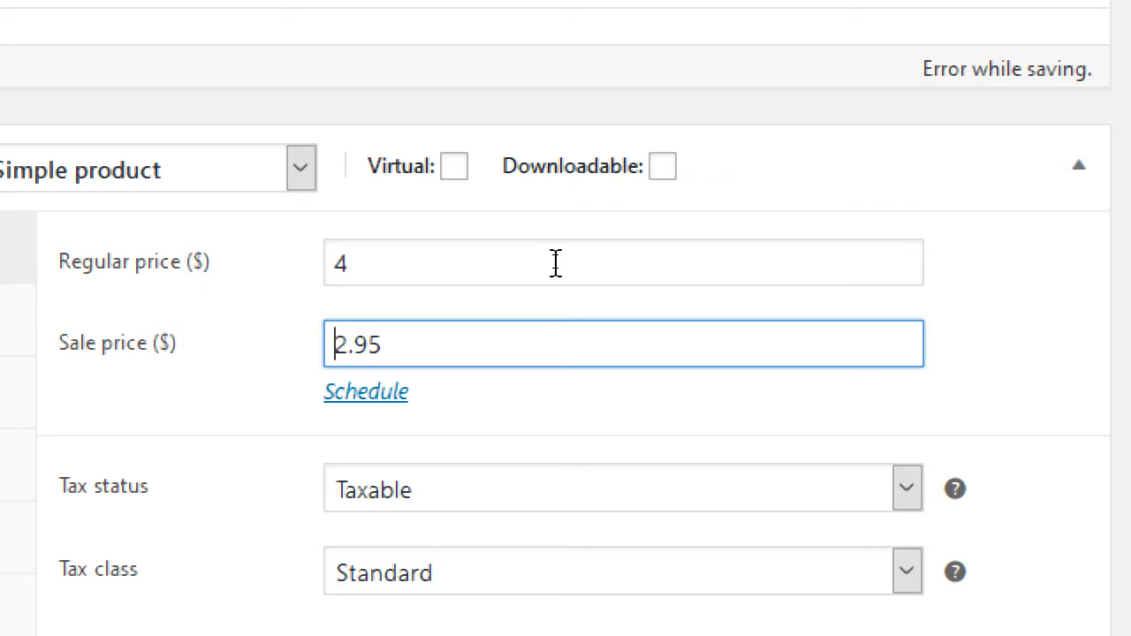
# - Schedule the product's sale price to run from 2020-01-17 to 2020-01-19
pyautogui.press('Right')
pyautogui.press('Right')
pyautogui.press('Right')
pyautogui.press('Right')
pyautogui.click(370, 407)
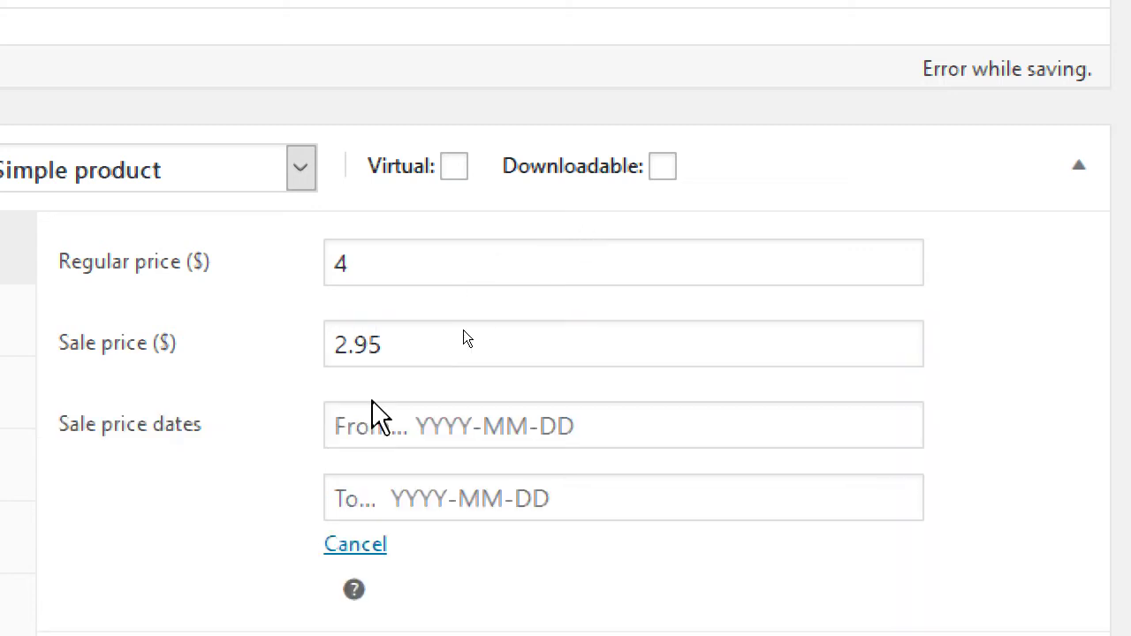
pyautogui.click(412, 420)
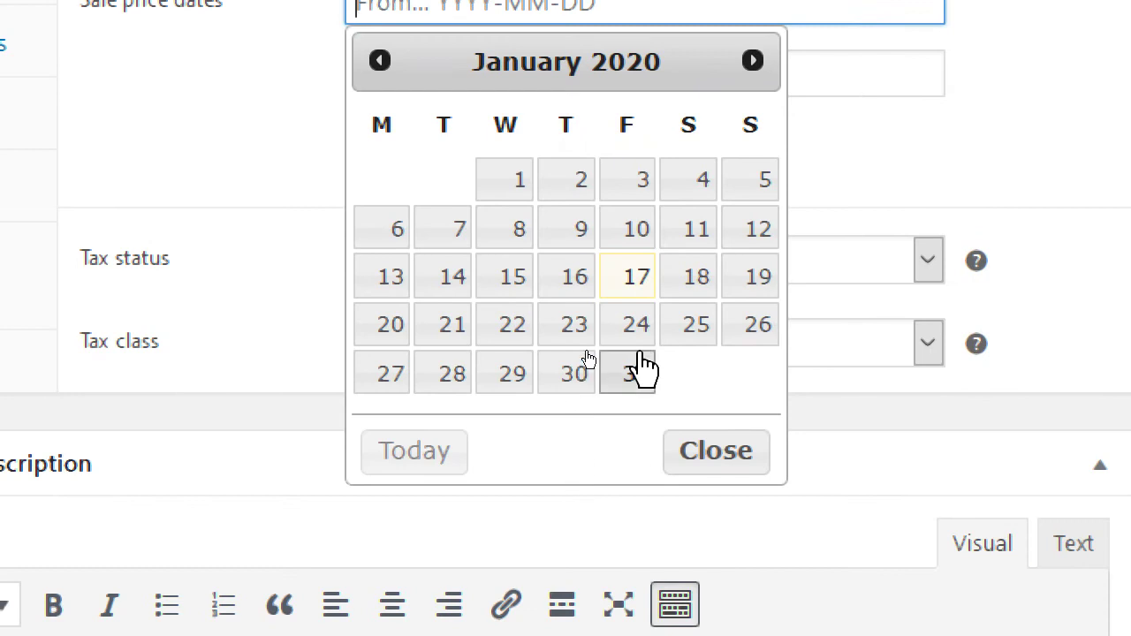
pyautogui.click(630, 281)
pyautogui.click(590, 111)
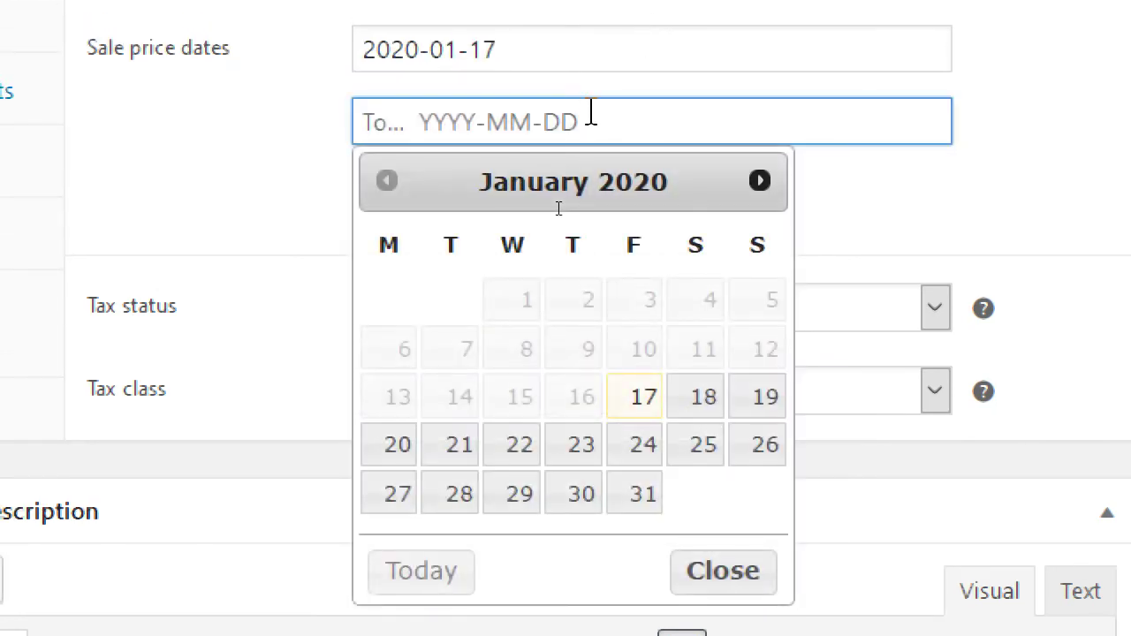
pyautogui.click(765, 400)
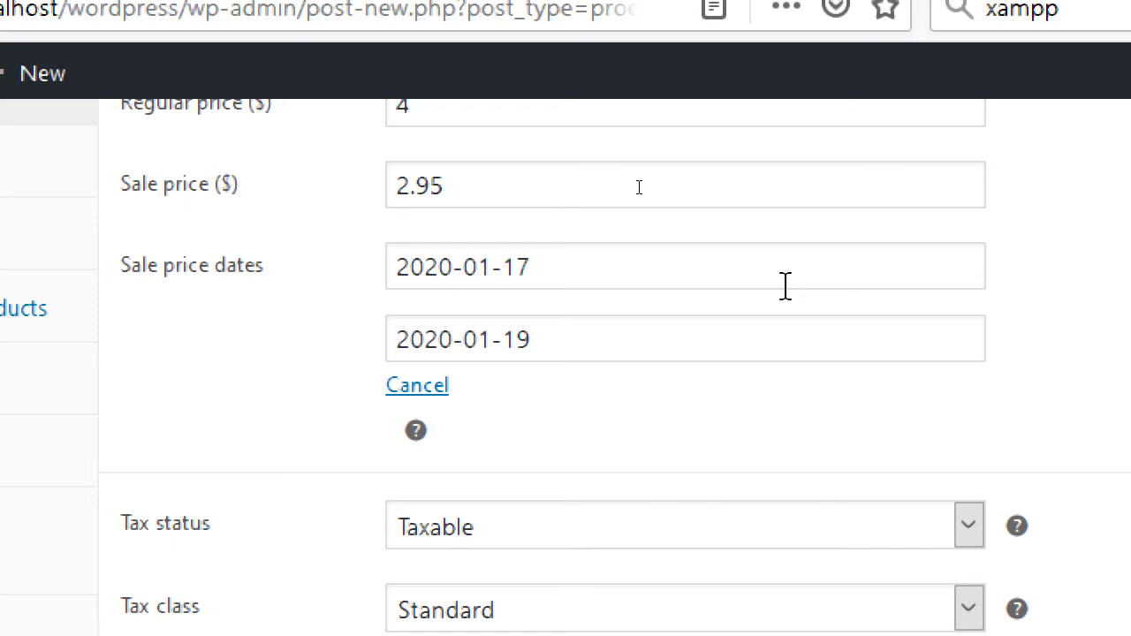
pyautogui.scroll(2, 778, 276)
pyautogui.click(475, 275)
pyautogui.hotkey('shift', 'Left')
pyautogui.hotkey('shift', 'Left')
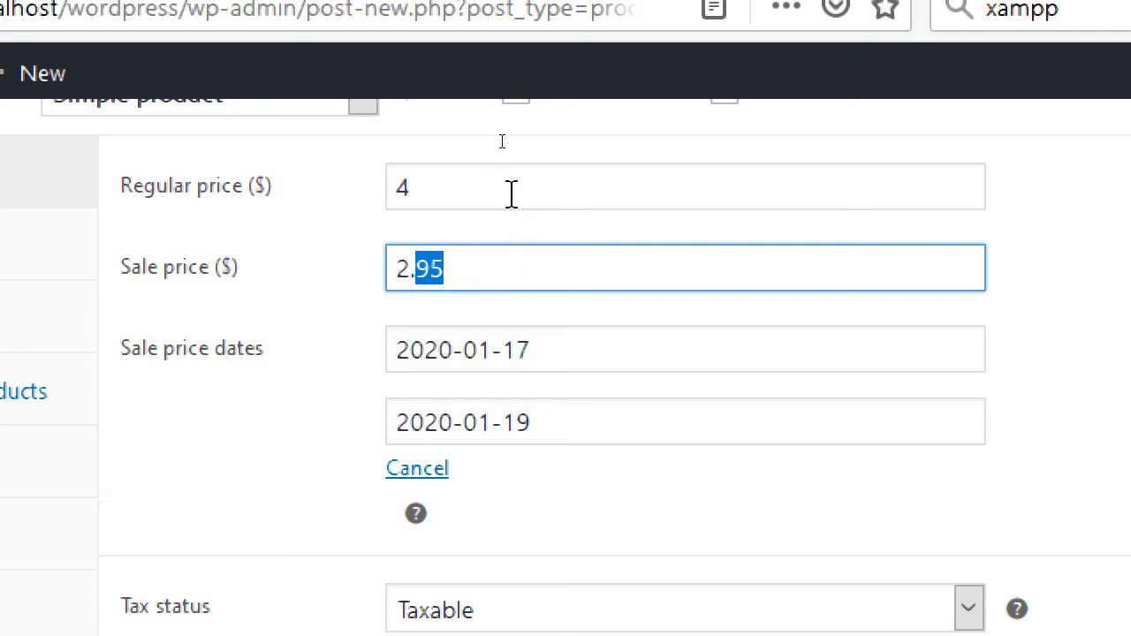
pyautogui.click(510, 191)
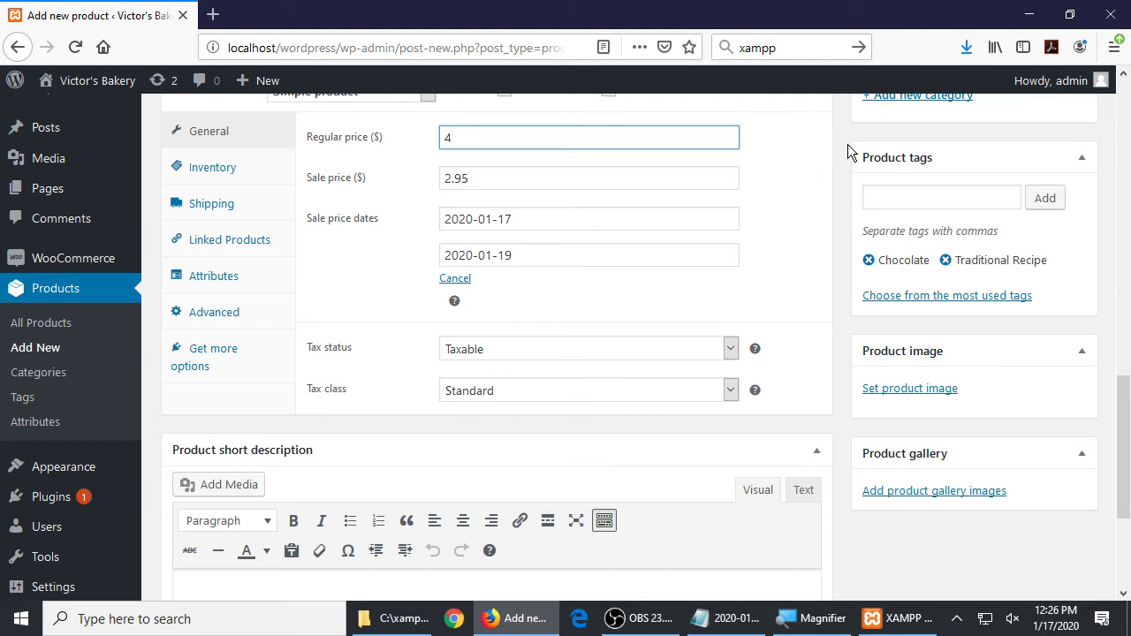
# - Publish the Chocolate Chip Cookie product
pyautogui.scroll(12, 850, 149)
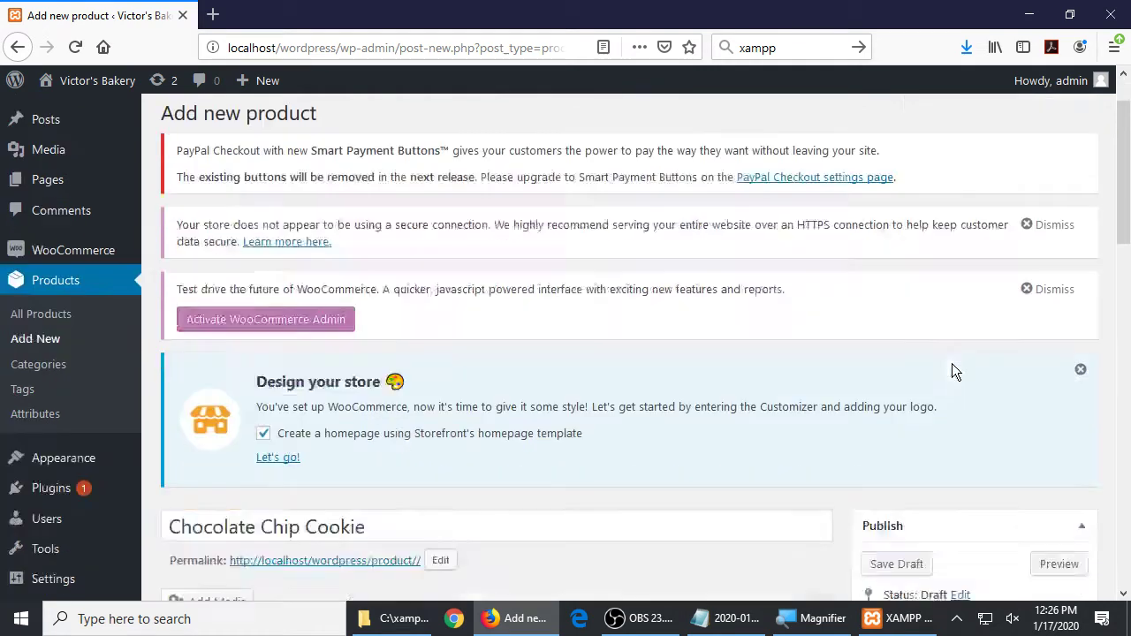
pyautogui.scroll(-3, 953, 364)
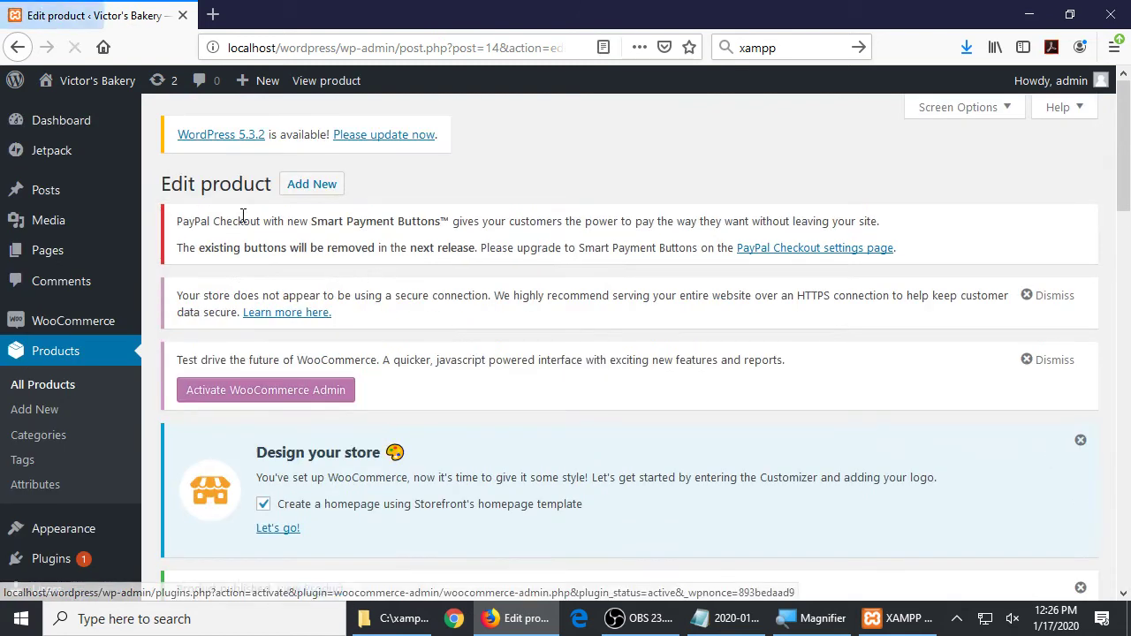
# - Visit the live site and look over the products on its Shop page
pyautogui.moveTo(124, 81)
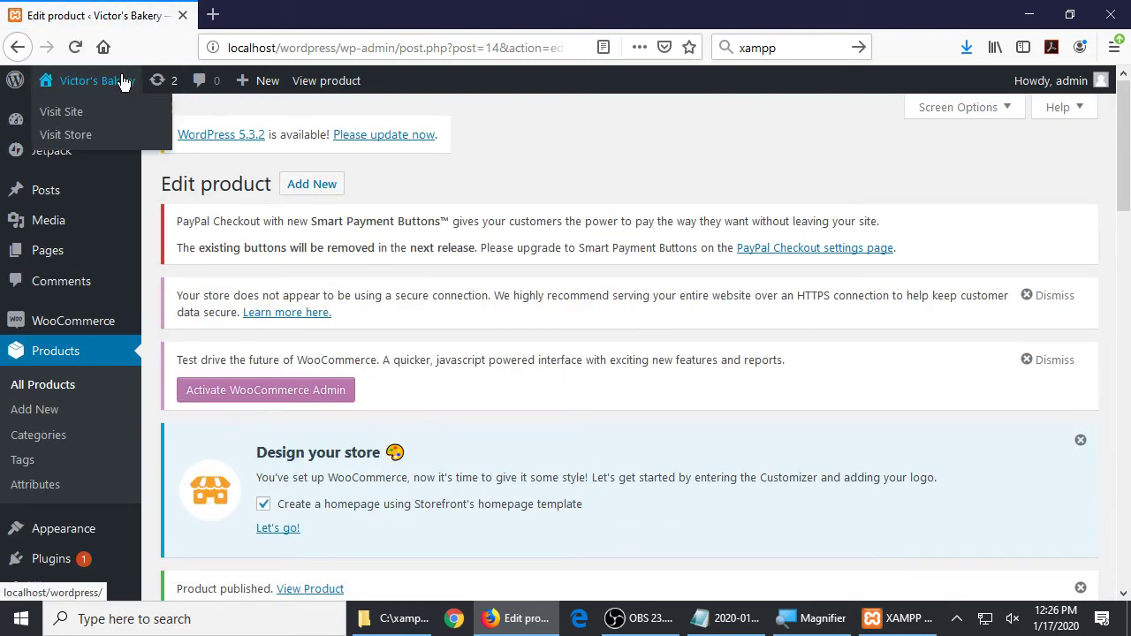
pyautogui.click(62, 112)
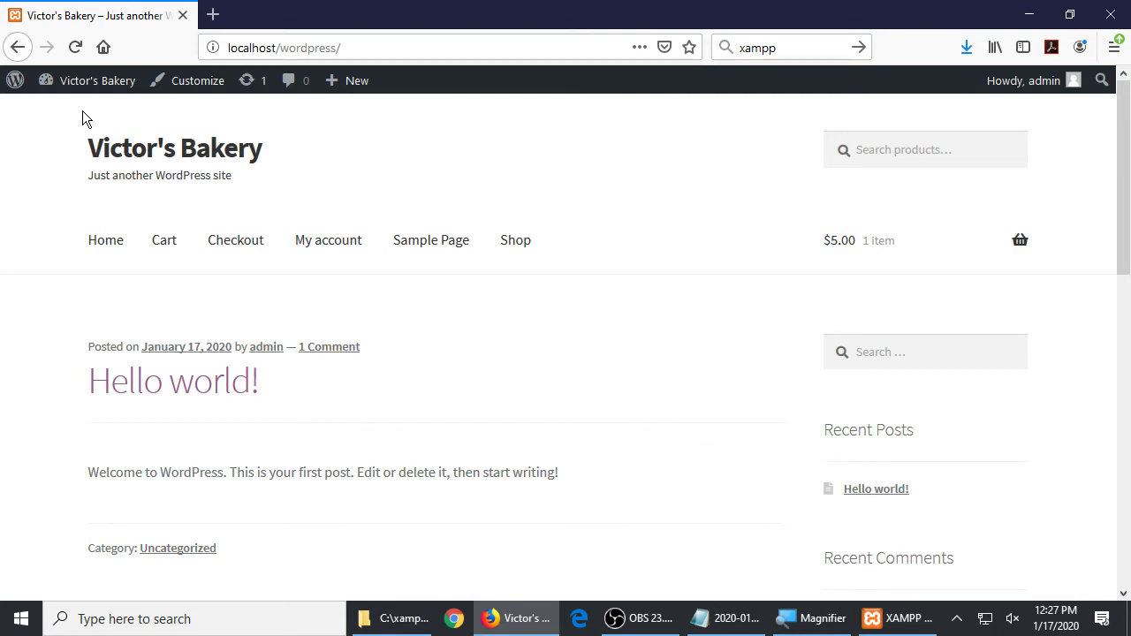
pyautogui.click(516, 244)
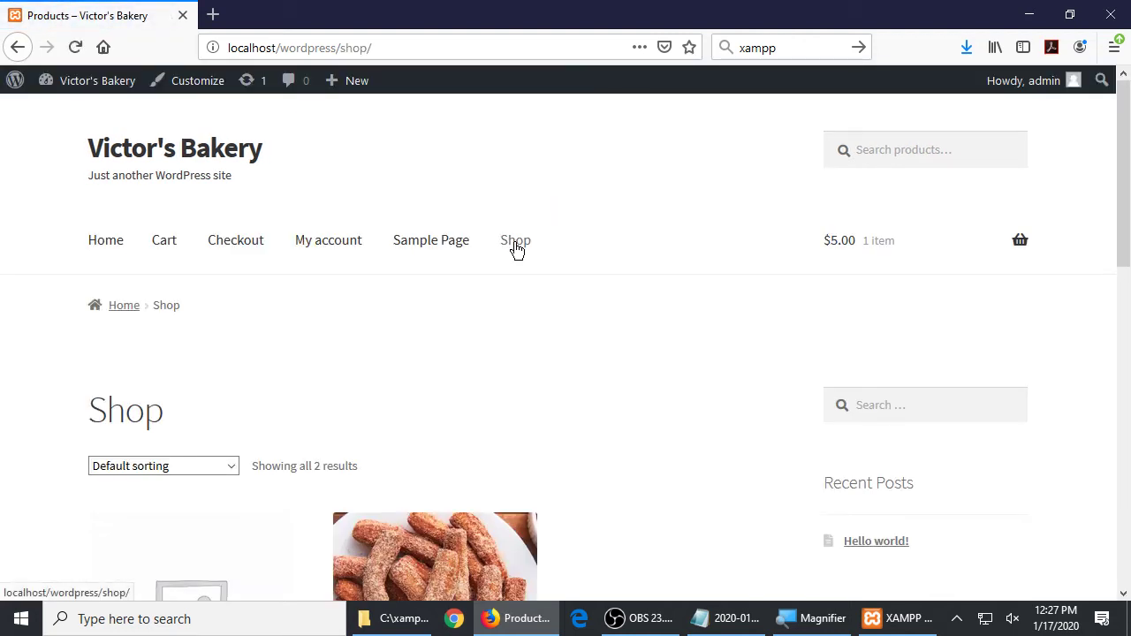
pyautogui.scroll(-3, 548, 319)
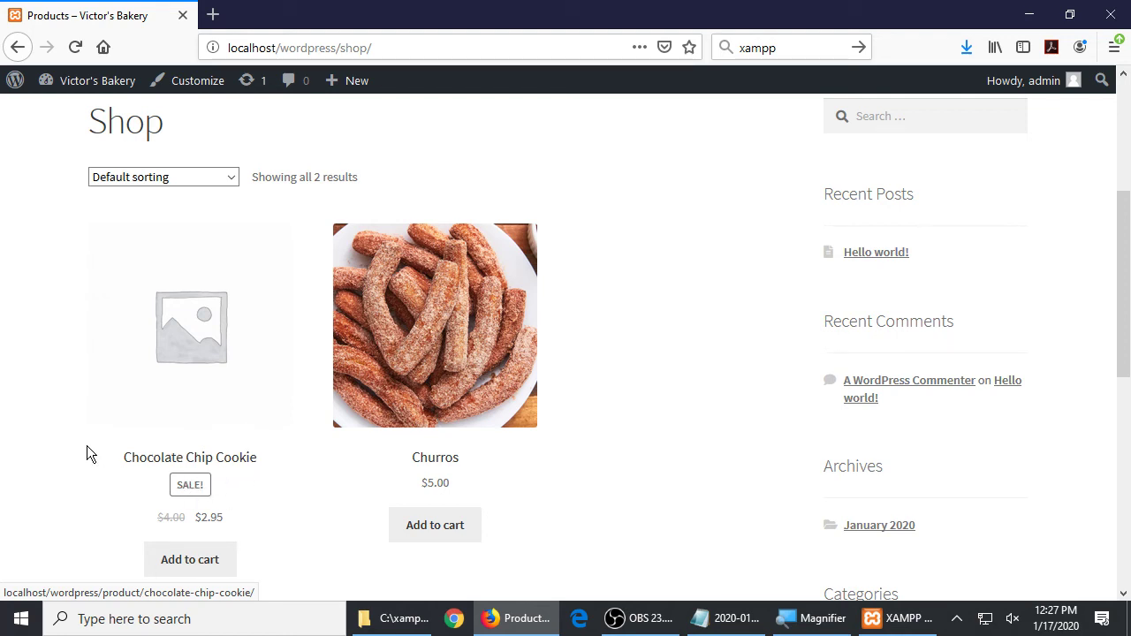
pyautogui.scroll(-2, 92, 452)
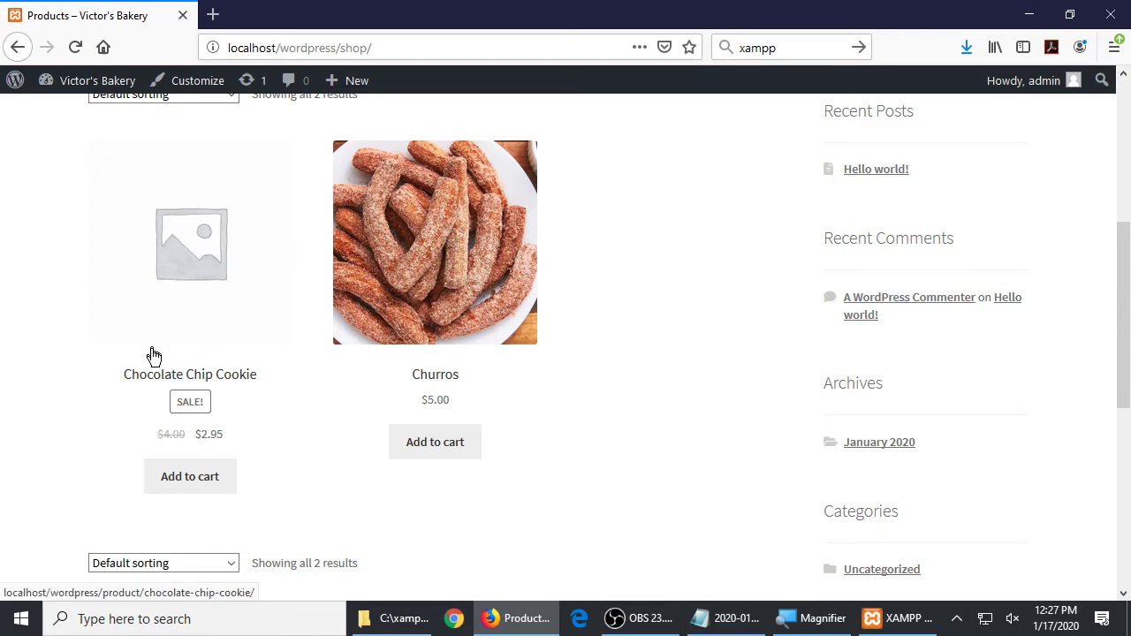
# - Open the Chocolate Chip Cookie's store page and review its category, tags and description
pyautogui.click(136, 384)
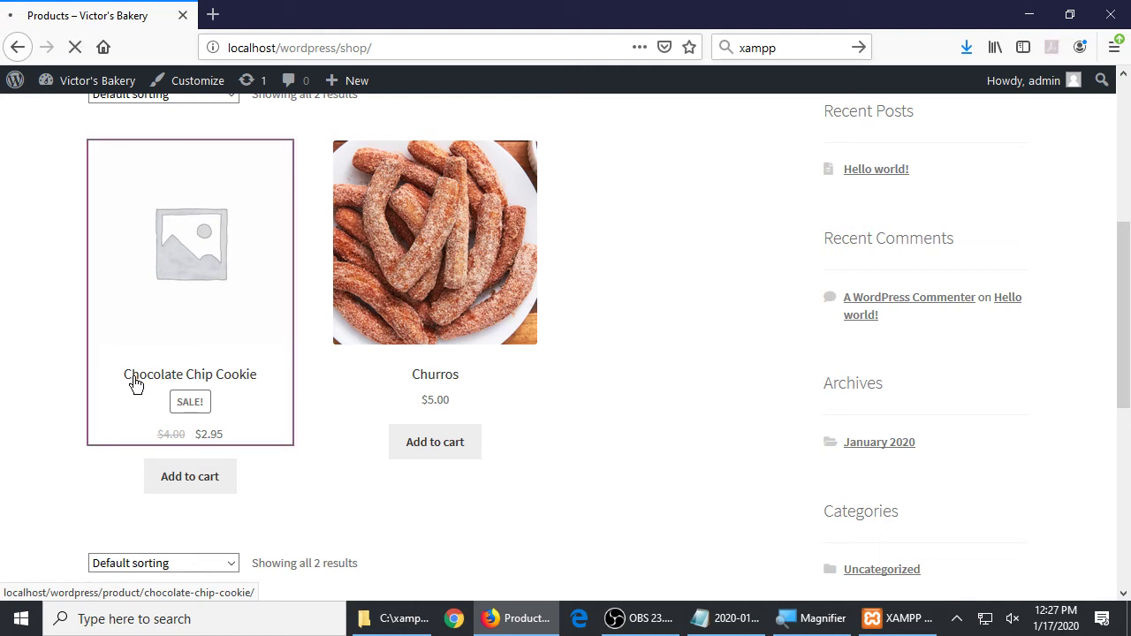
pyautogui.scroll(-8, 349, 408)
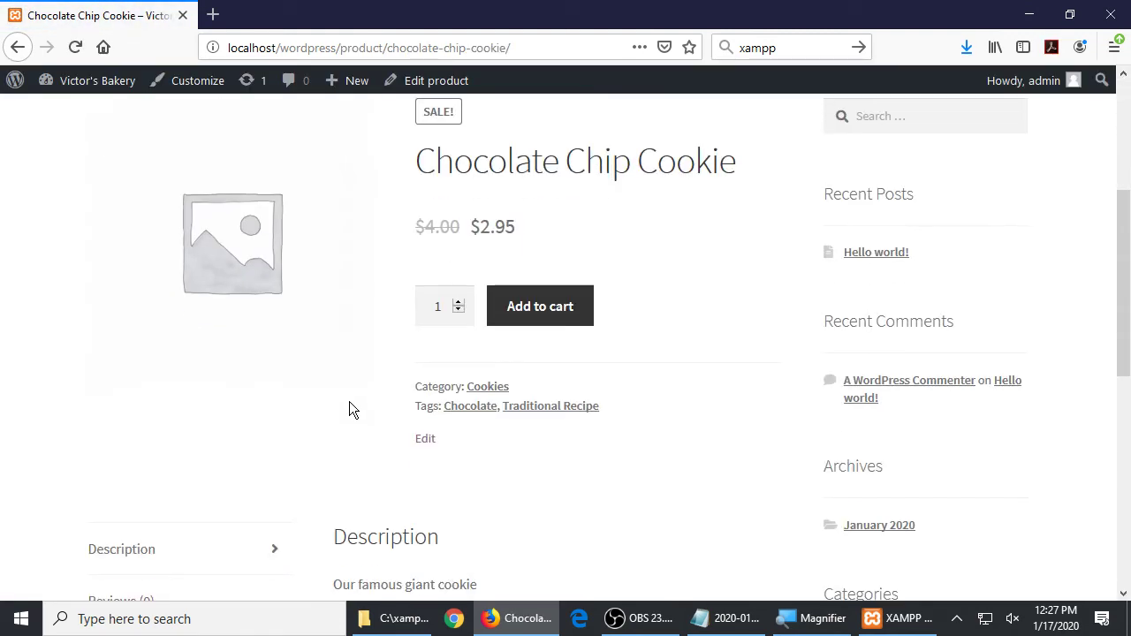
pyautogui.scroll(-3, 350, 404)
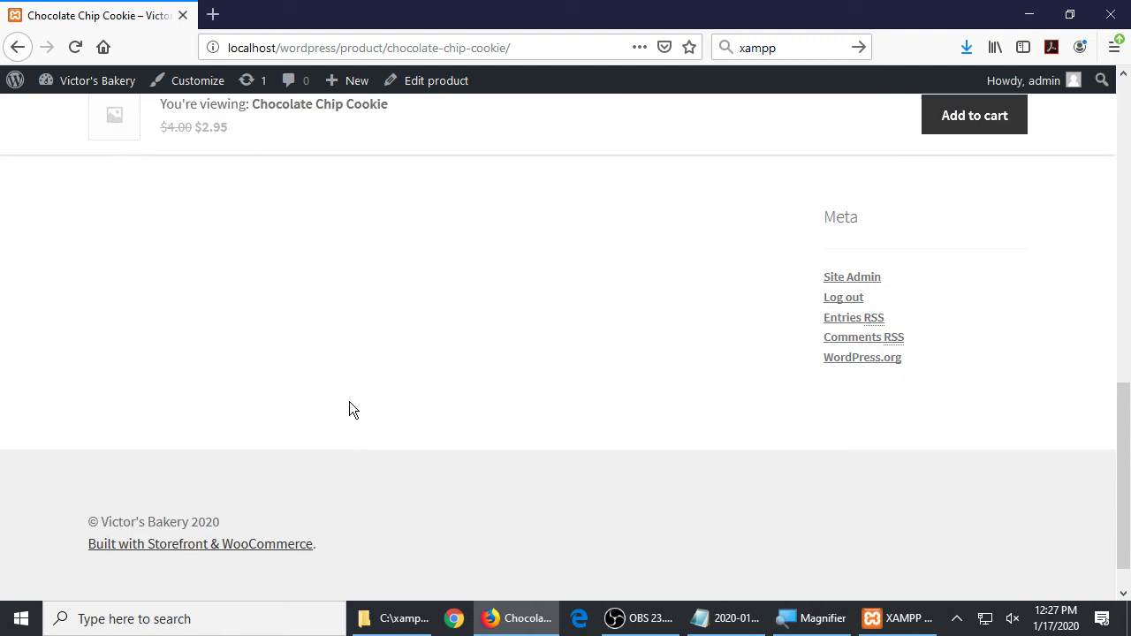
pyautogui.scroll(4, 350, 404)
pyautogui.scroll(2, 349, 403)
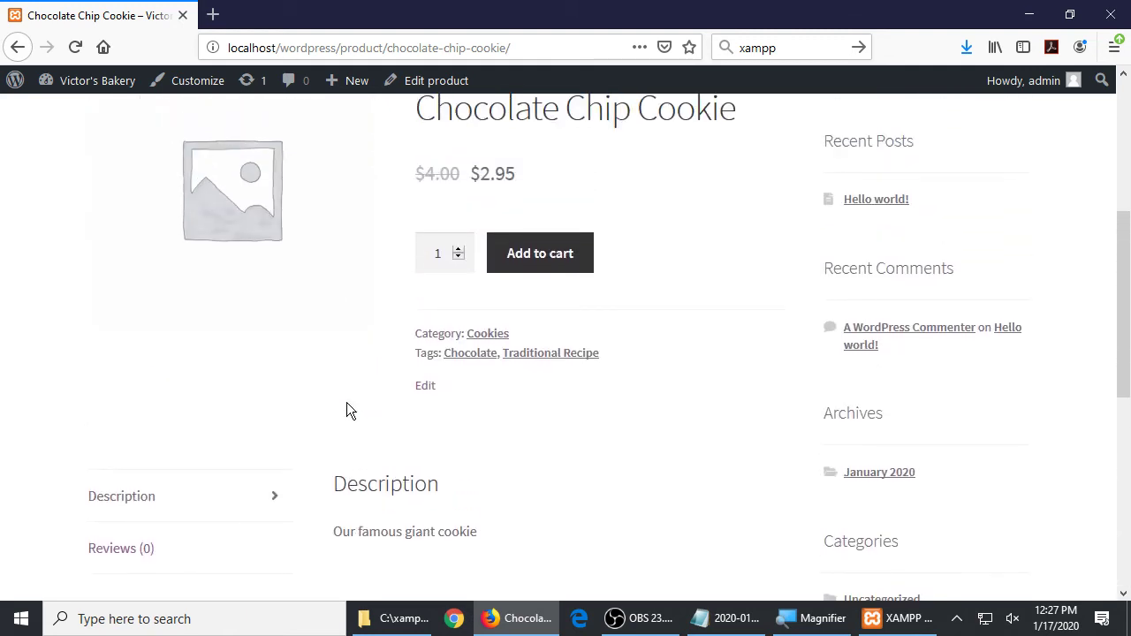
pyautogui.scroll(2, 339, 412)
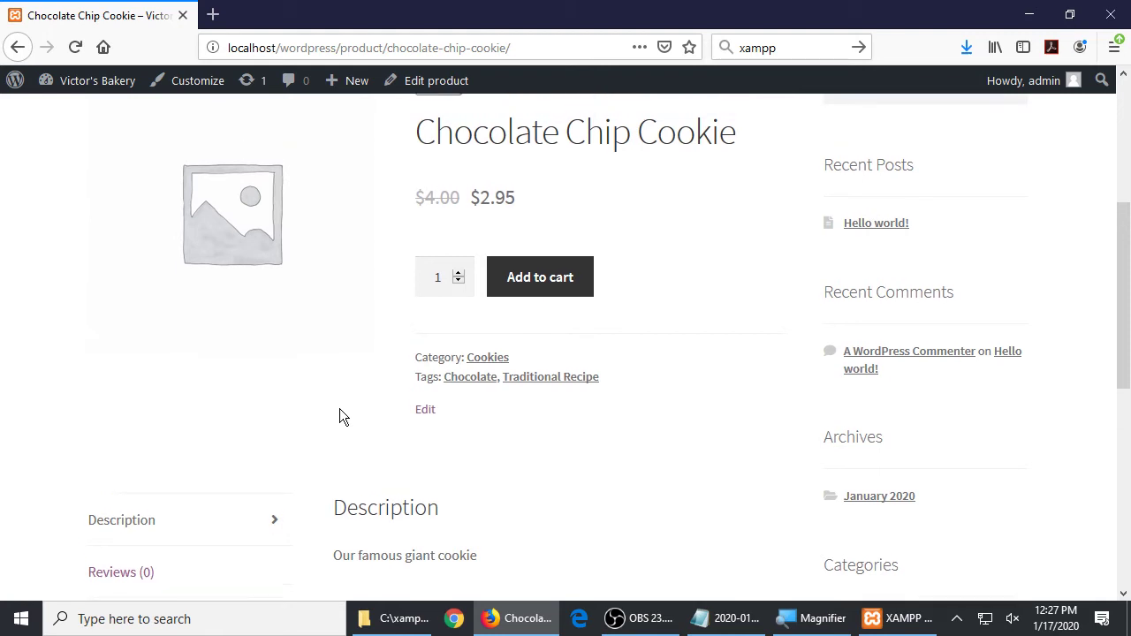
# - Examine the sale badge, prices and description on the Chocolate Chip Cookie page
pyautogui.moveTo(424, 222); pyautogui.dragTo(423, 265)
pyautogui.click(558, 228)
pyautogui.moveTo(429, 222); pyautogui.dragTo(454, 223)
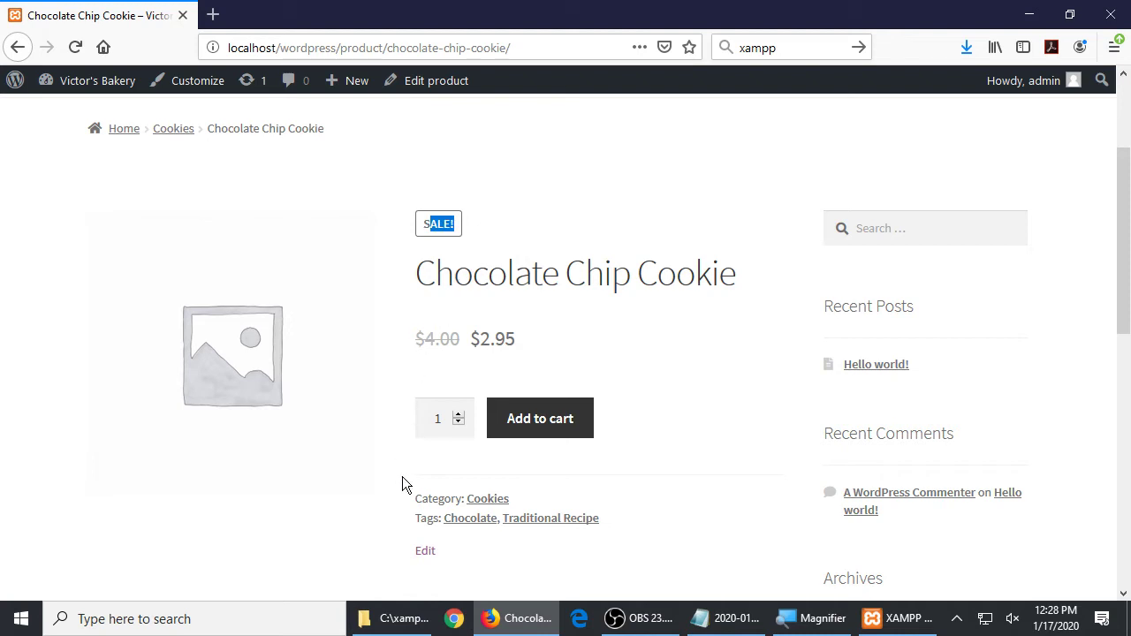
pyautogui.scroll(-1, 335, 499)
pyautogui.scroll(3, 356, 507)
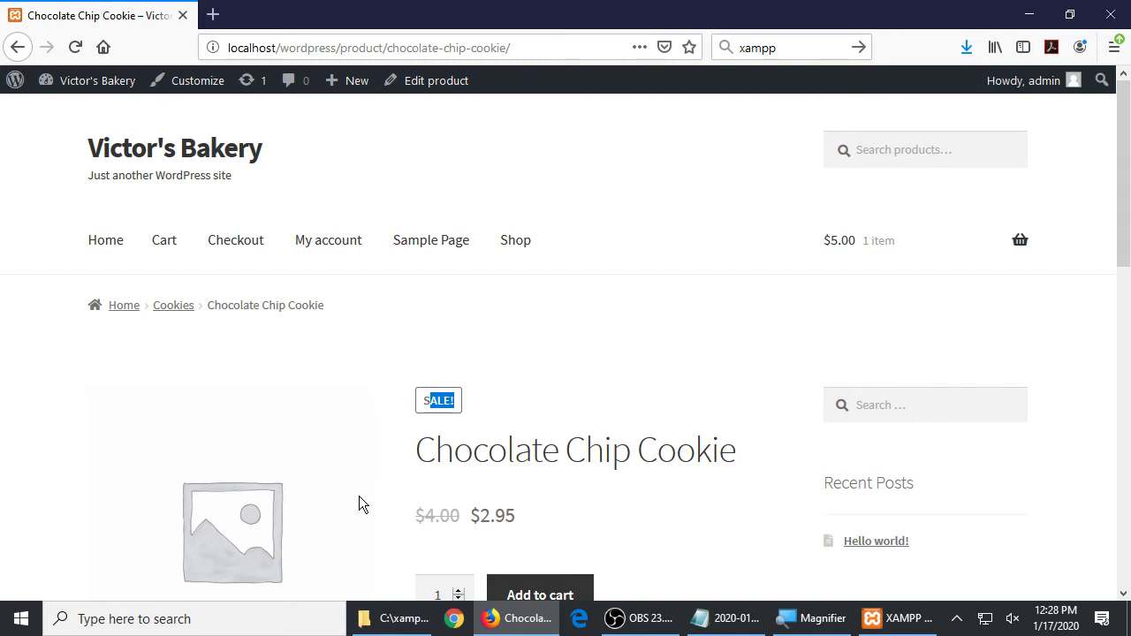
pyautogui.click(505, 463)
pyautogui.scroll(-3, 532, 431)
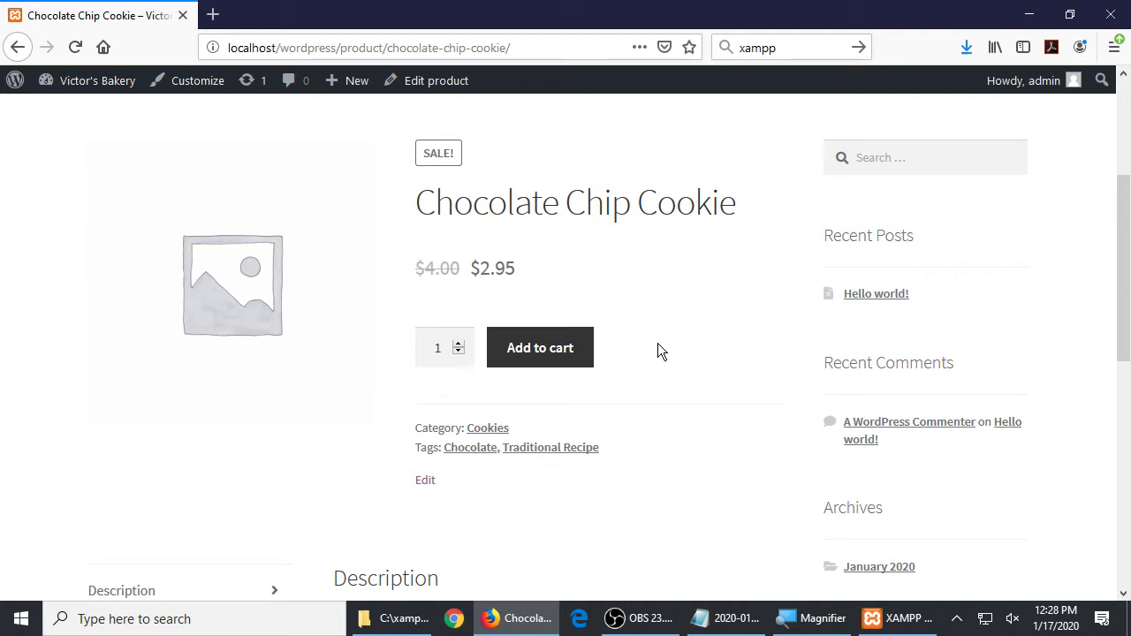
pyautogui.scroll(-5, 657, 345)
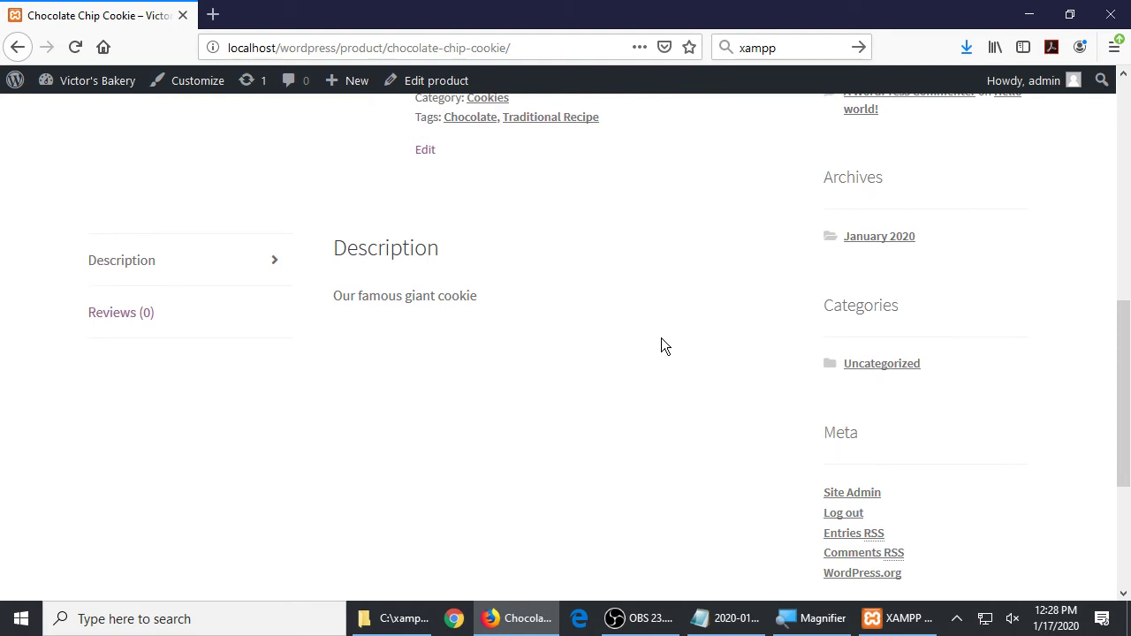
pyautogui.scroll(7, 661, 338)
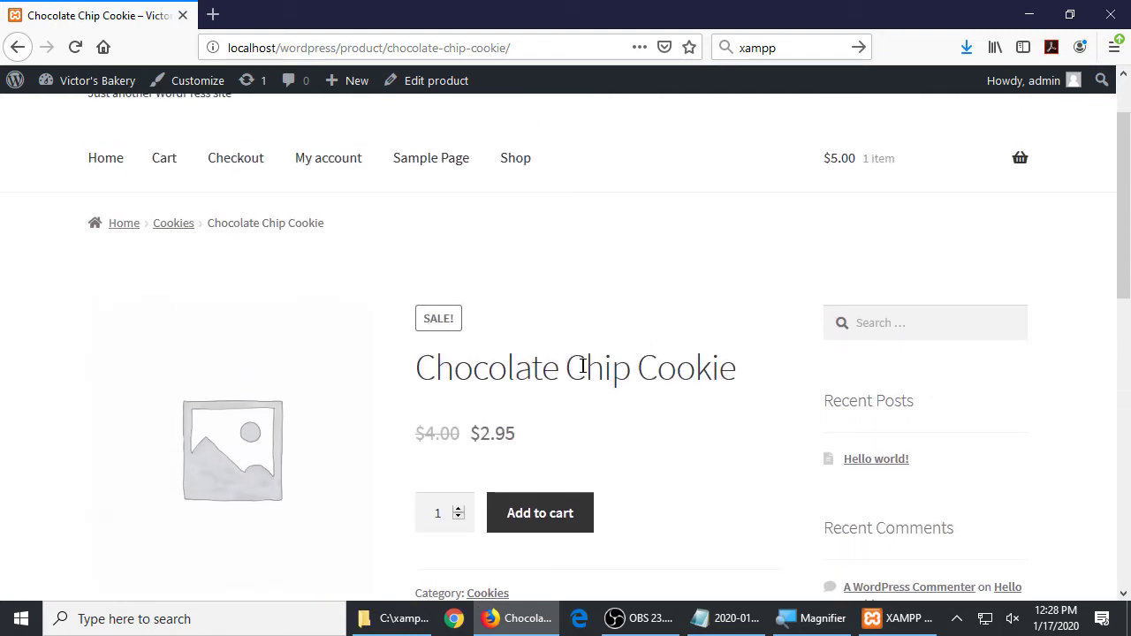
# - Return to the shop listing and reopen the Chocolate Chip Cookie page to view its tags
pyautogui.press('F5')
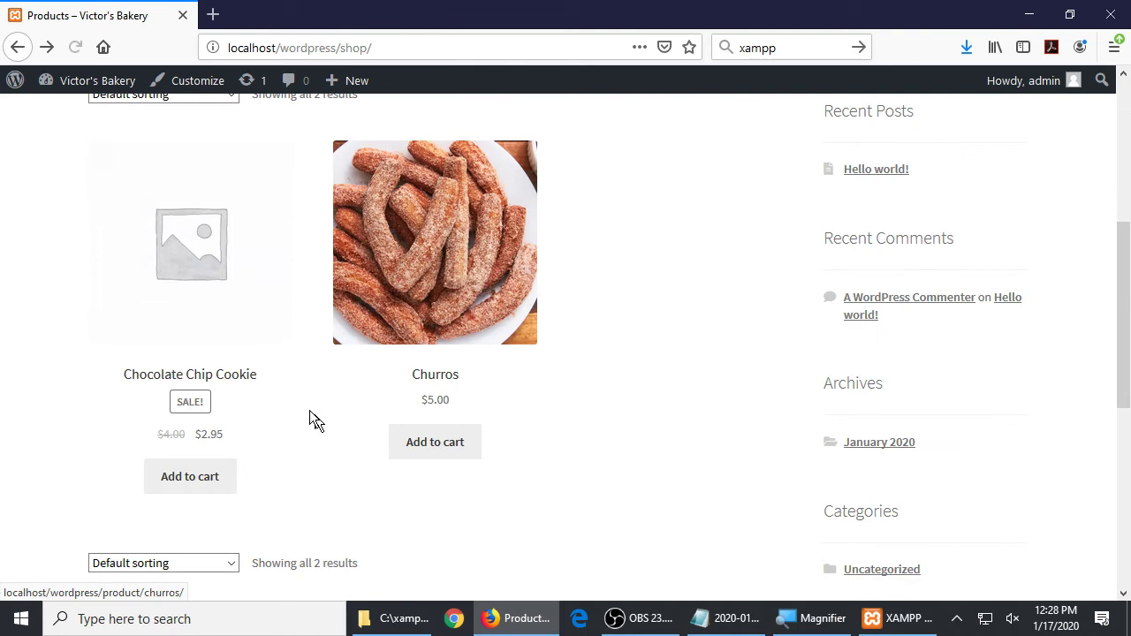
pyautogui.click(195, 271)
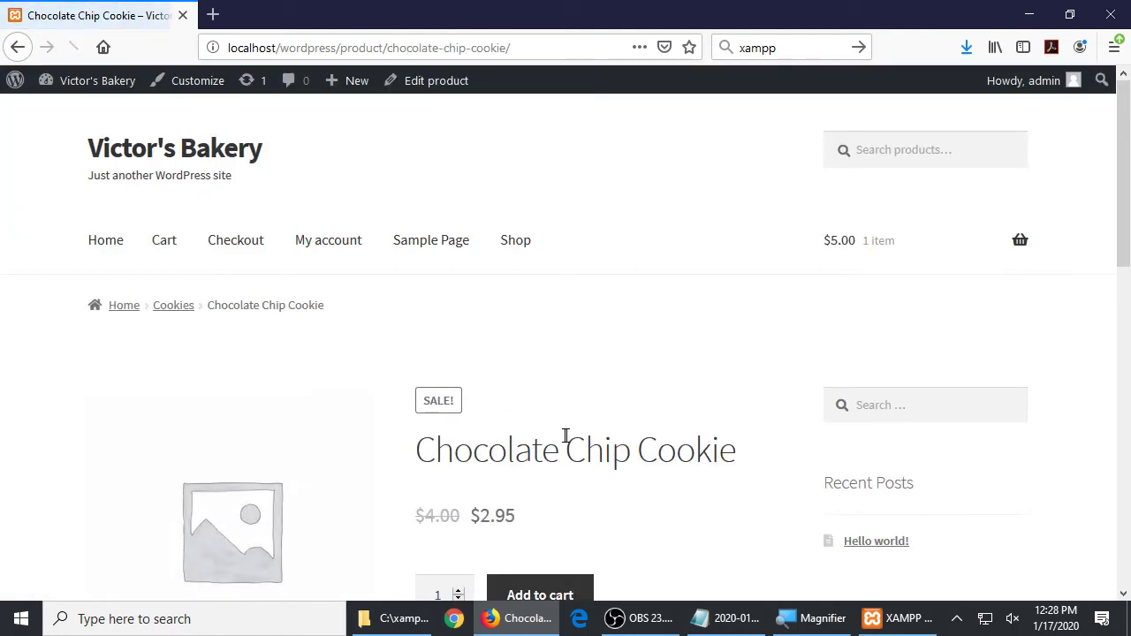
pyautogui.scroll(-5, 563, 430)
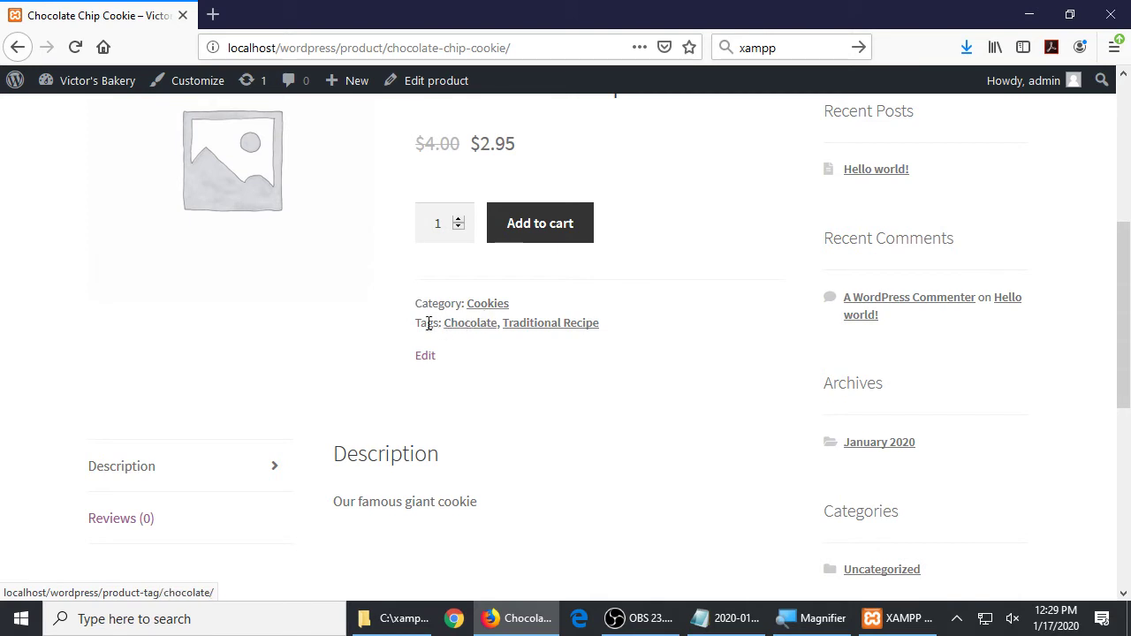
# - Open the "Traditional Recipe" tag from the product page and examine the products listed under it
pyautogui.click(540, 331)
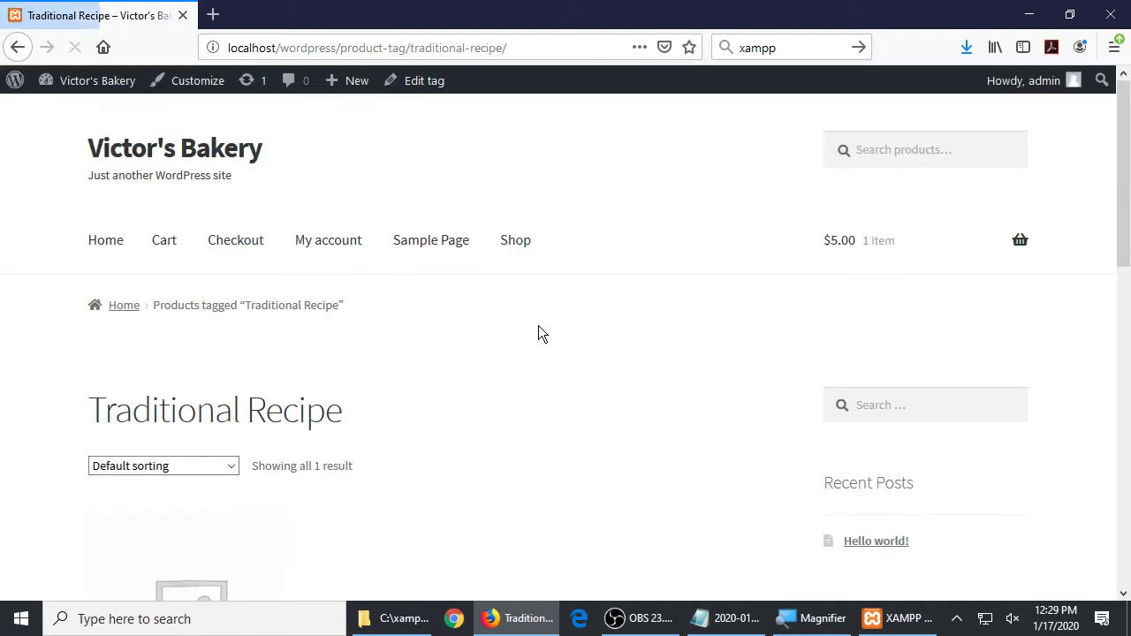
pyautogui.scroll(-4, 484, 372)
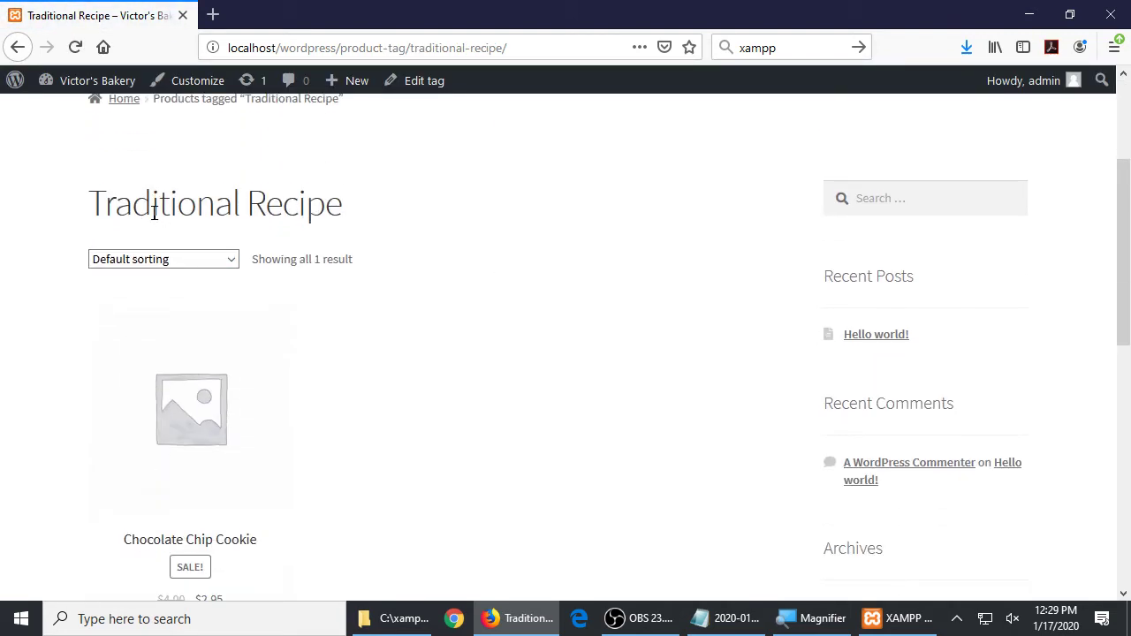
pyautogui.moveTo(132, 204); pyautogui.dragTo(483, 211)
pyautogui.click(483, 220)
pyautogui.scroll(-2, 242, 422)
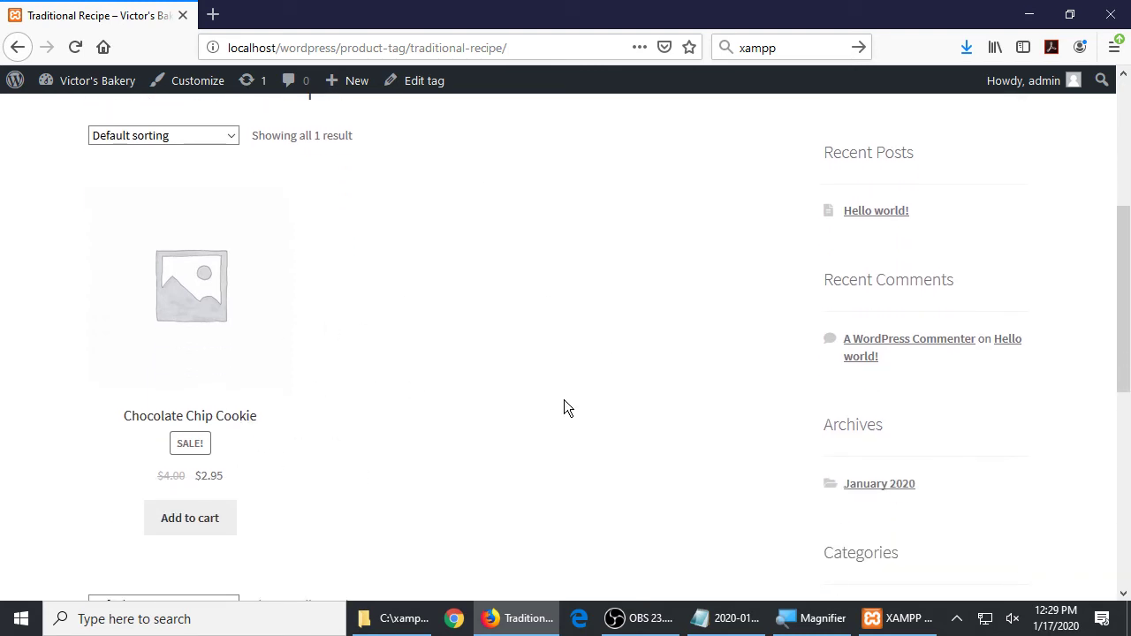
pyautogui.scroll(3, 564, 403)
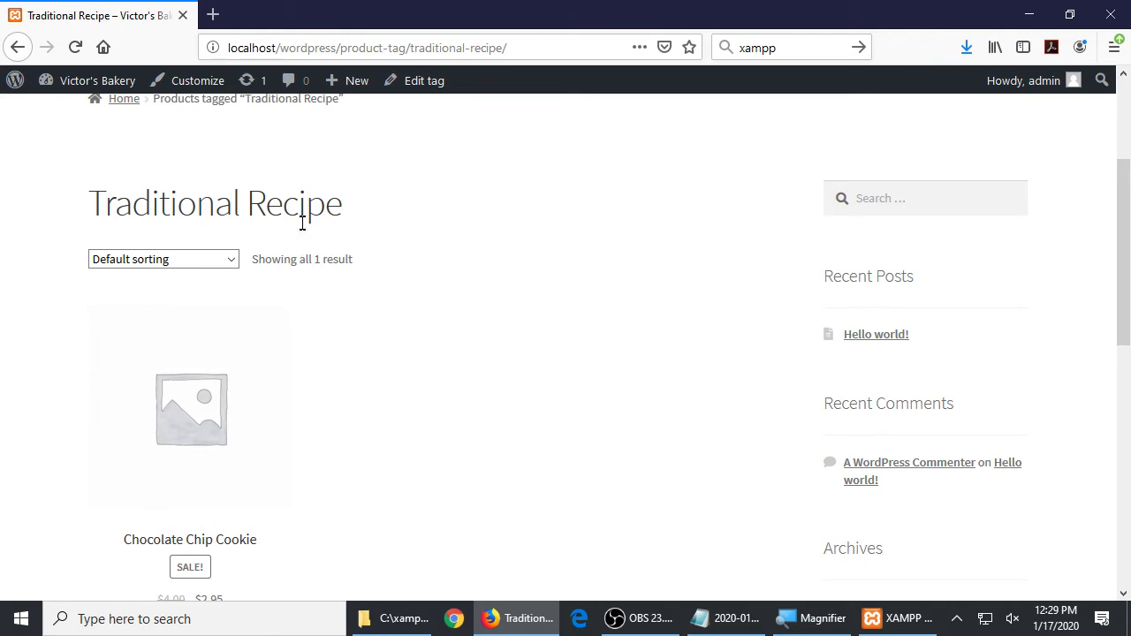
pyautogui.scroll(4, 424, 283)
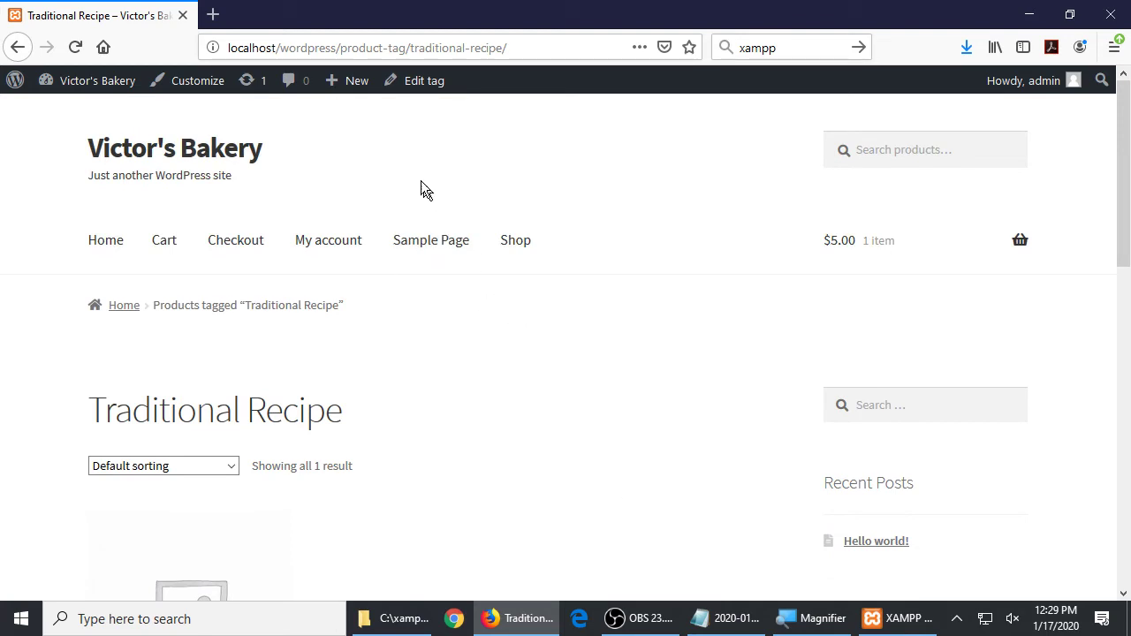
# - Start a new product and name it "Snickerdoodle"
pyautogui.moveTo(349, 84)
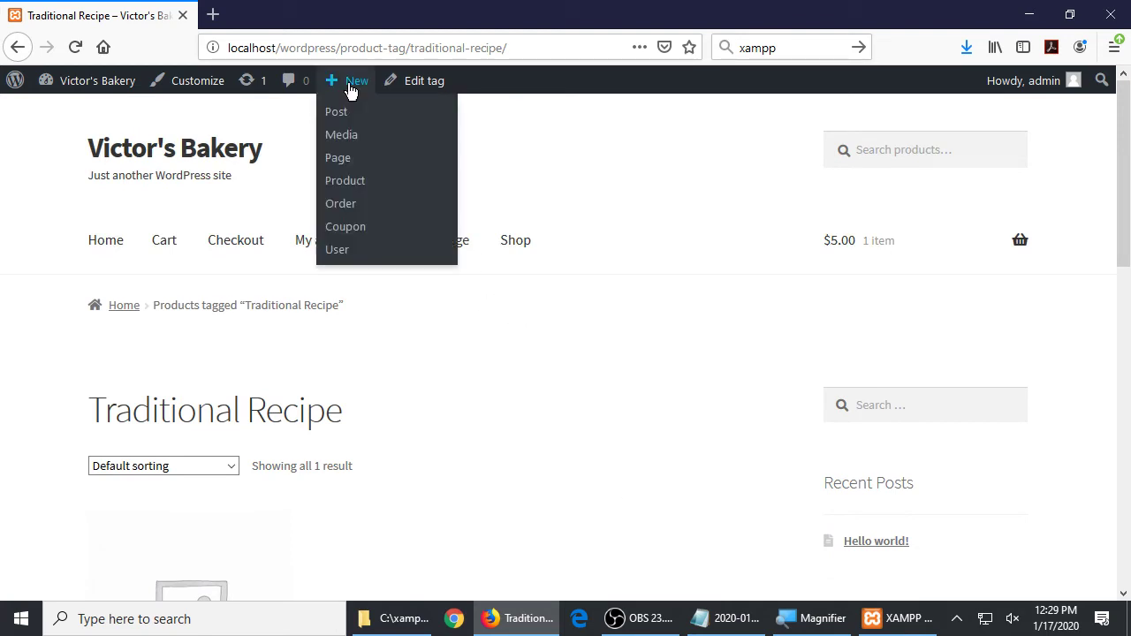
pyautogui.click(342, 184)
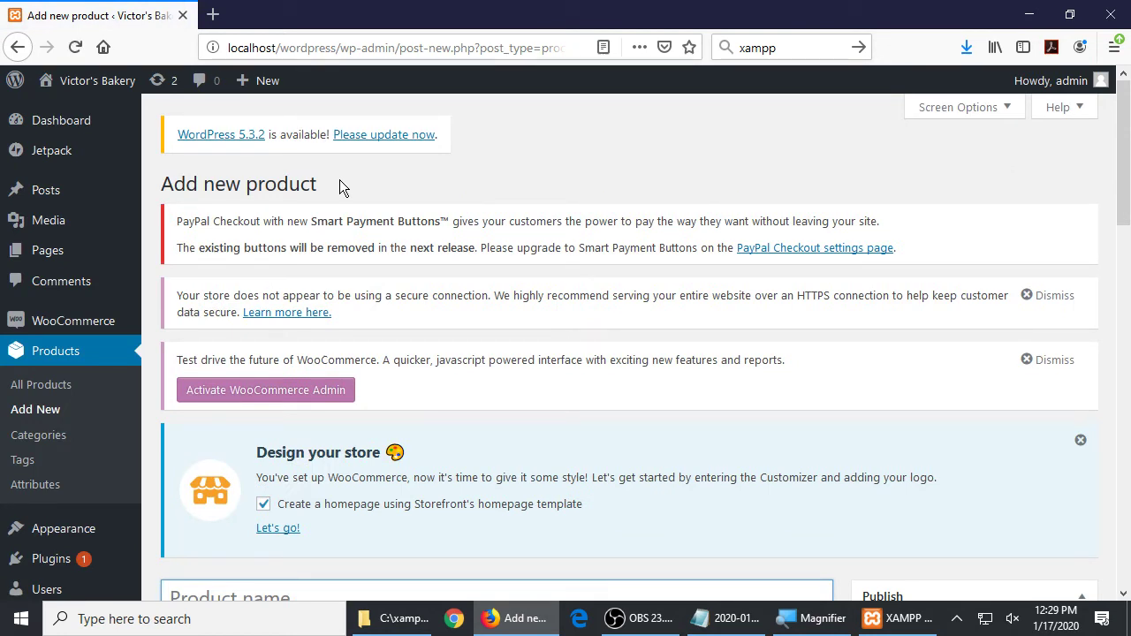
pyautogui.scroll(-4, 339, 180)
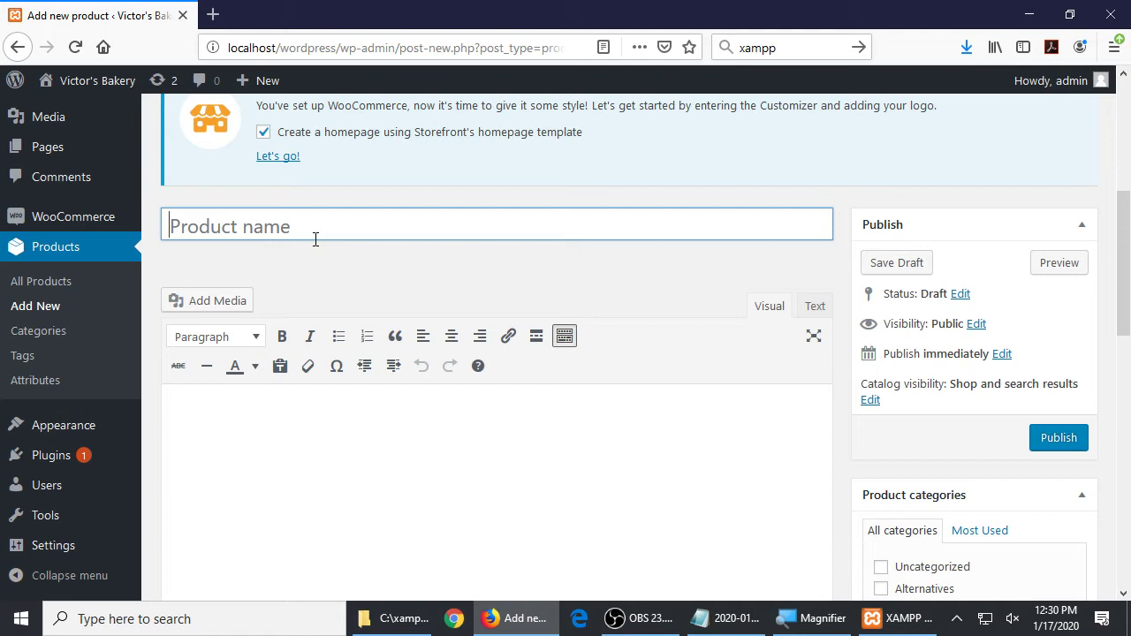
pyautogui.write('Snickerdoodle')
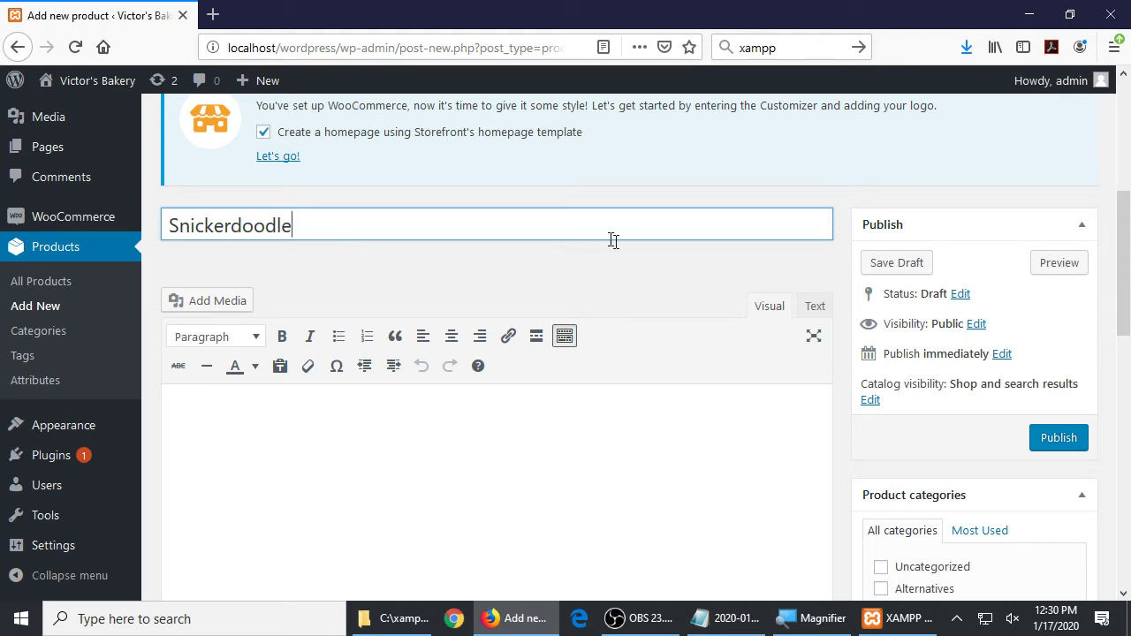
# - Enter the placeholder text "dffefafseasfdfdadsffds" as the Snickerdoodle product's main description
pyautogui.click(657, 452)
pyautogui.write('dffef')
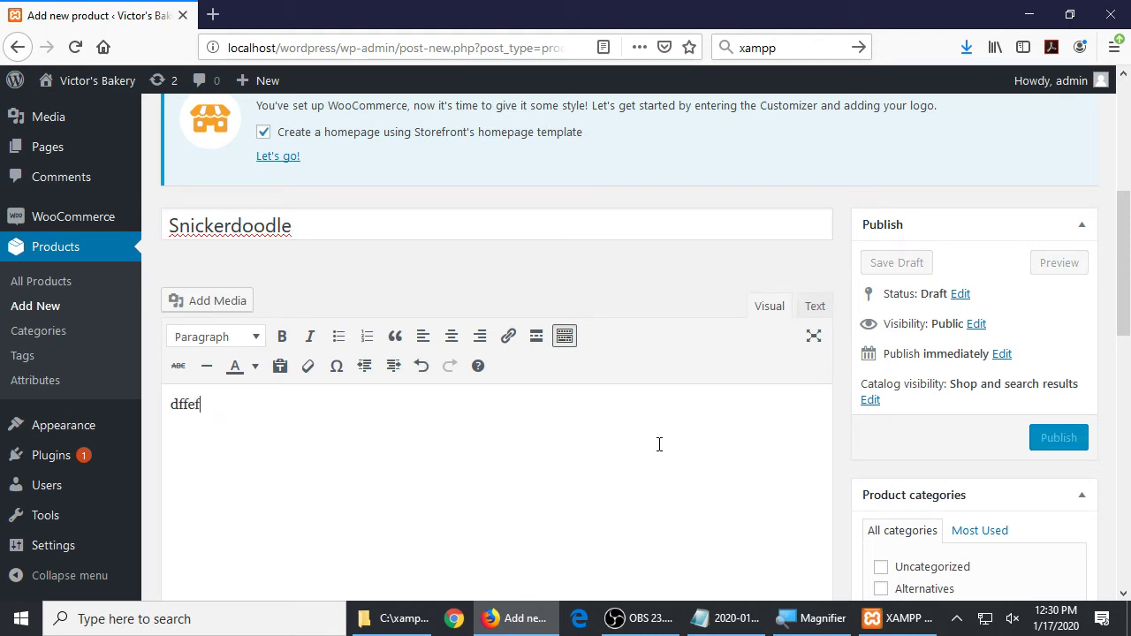
pyautogui.write('afseasfdfdadsffds')
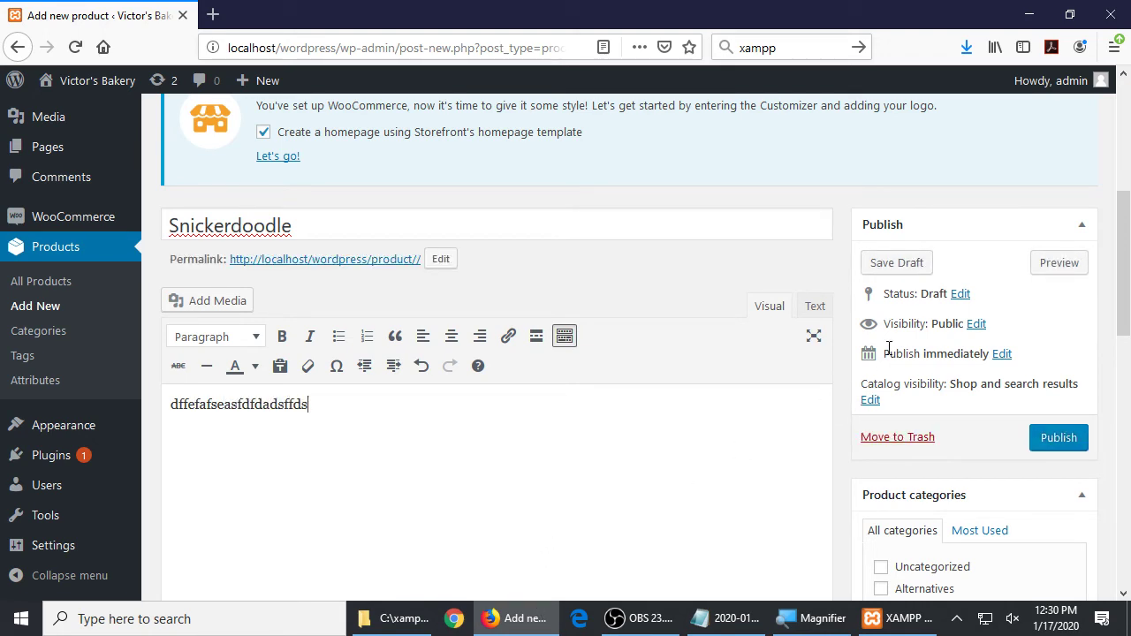
# - Assign the Snickerdoodle product to the Cookies and Gluten-free categories
pyautogui.scroll(-3, 887, 347)
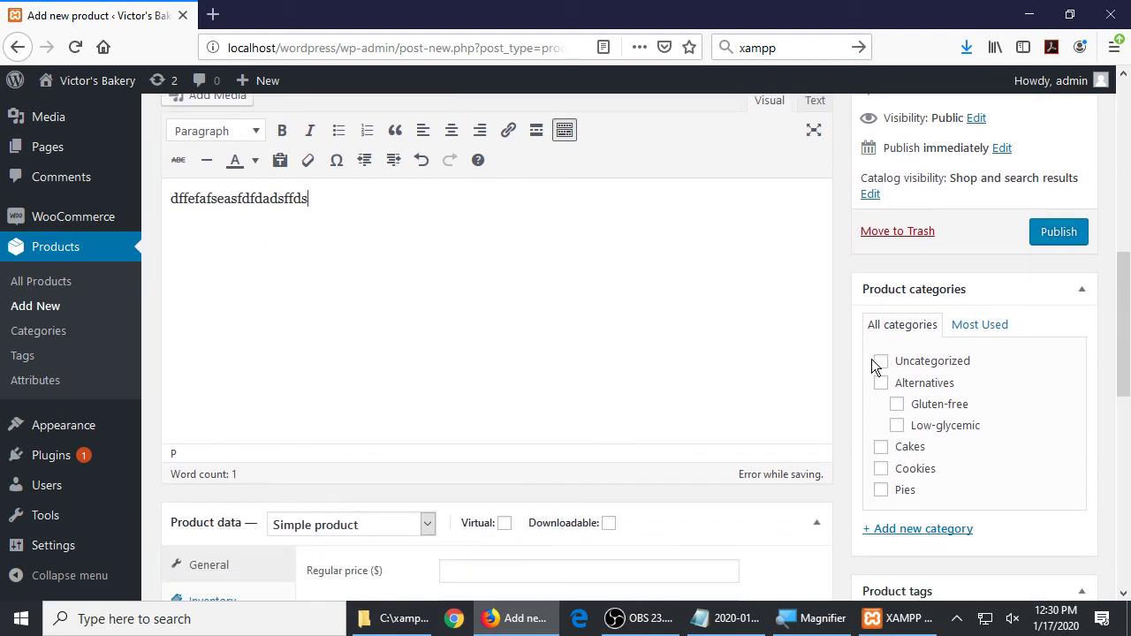
pyautogui.scroll(-3, 871, 359)
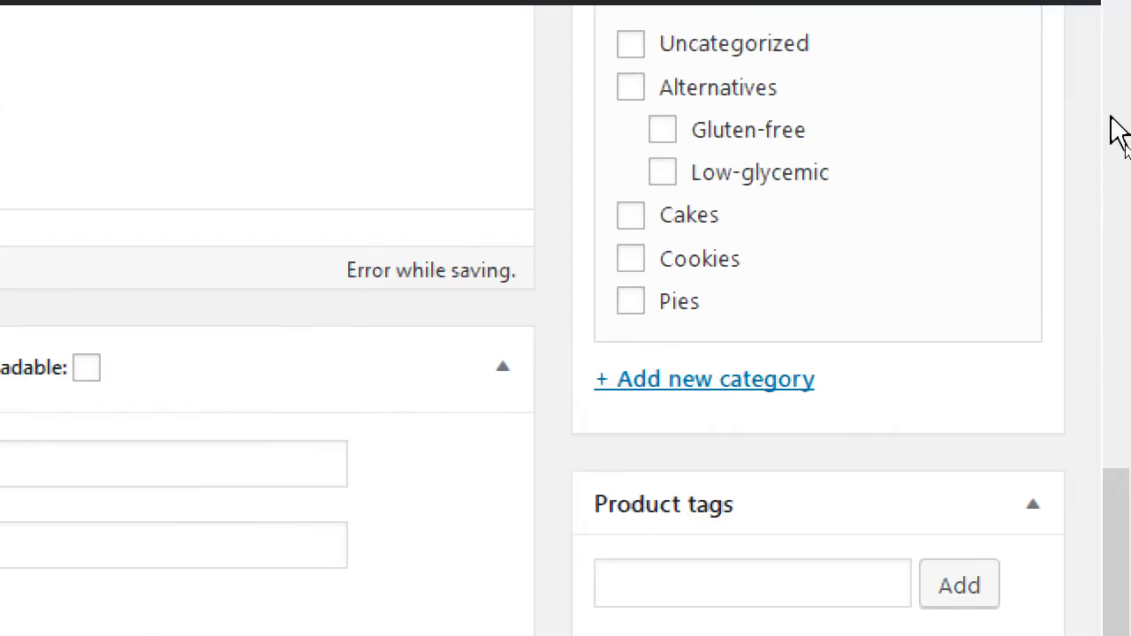
pyautogui.click(631, 356)
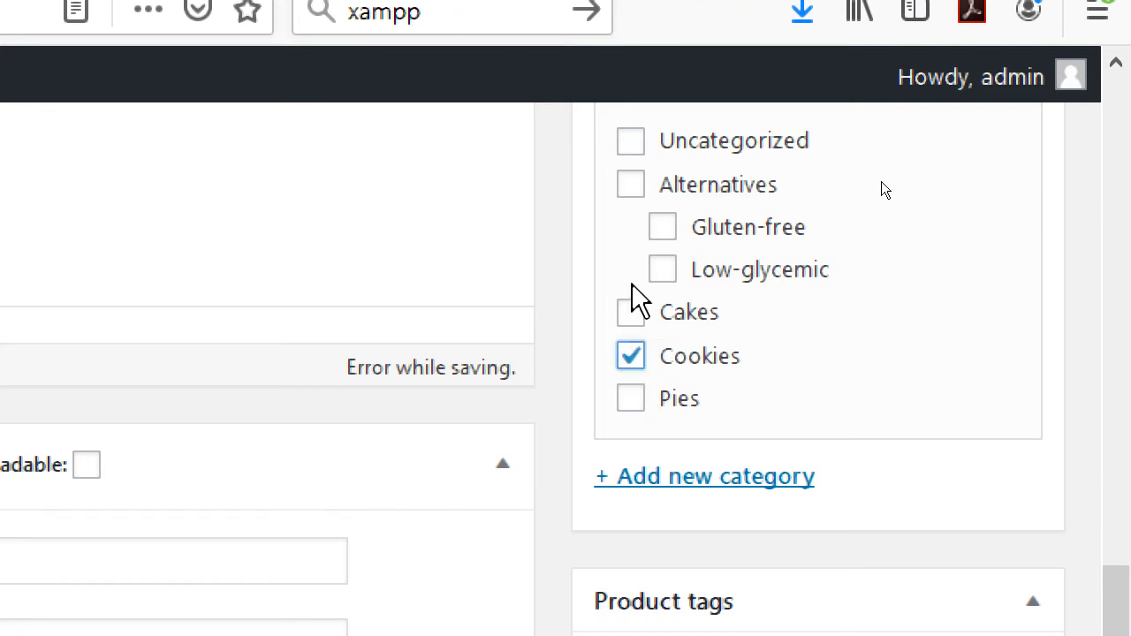
pyautogui.click(751, 234)
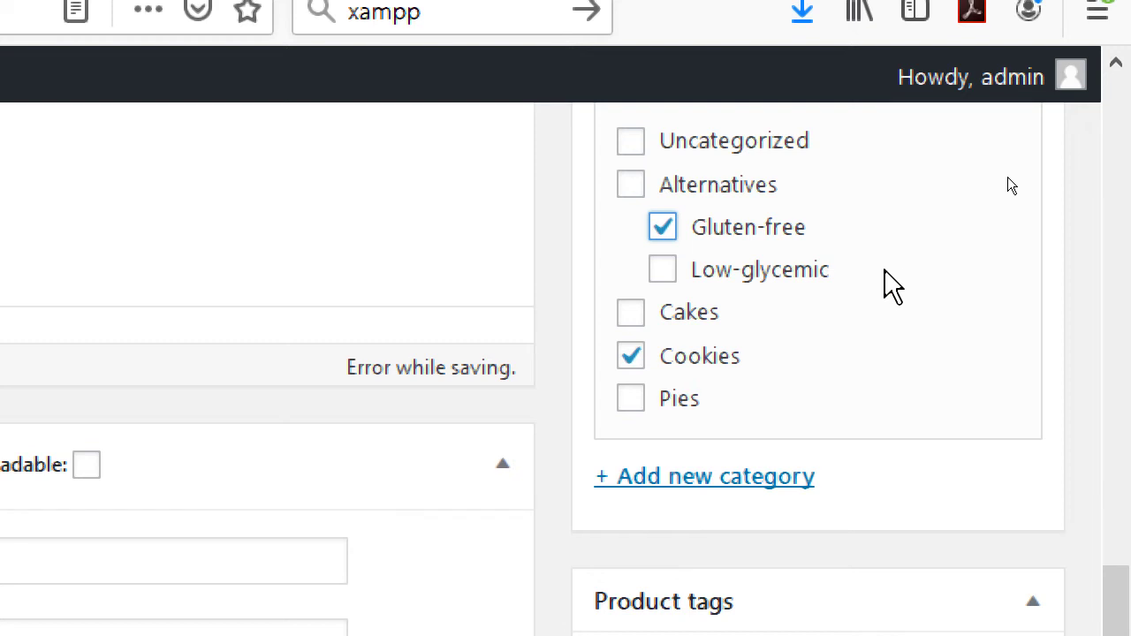
# - Compare the full list of product categories with the most used ones, ending on the full list
pyautogui.scroll(-5, 893, 283)
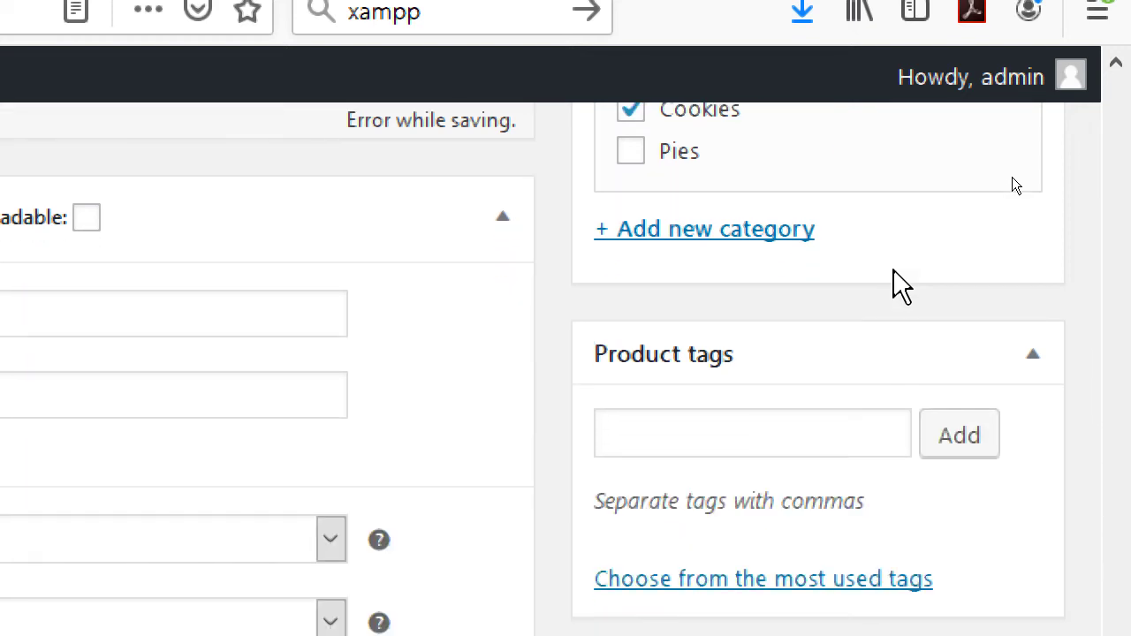
pyautogui.scroll(8, 902, 284)
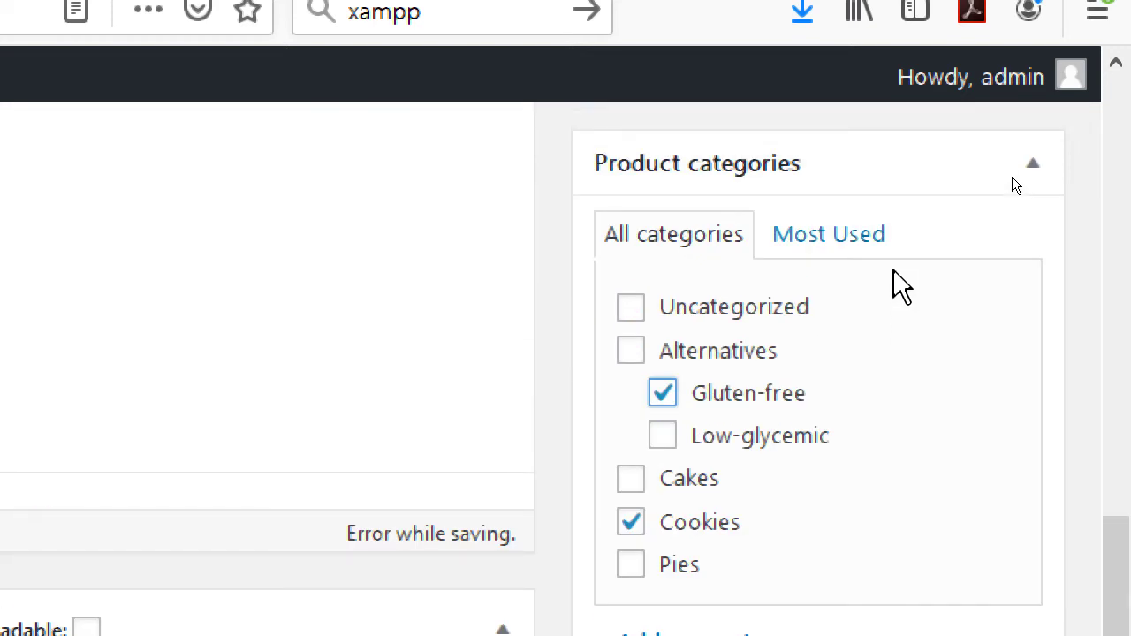
pyautogui.scroll(-1, 901, 284)
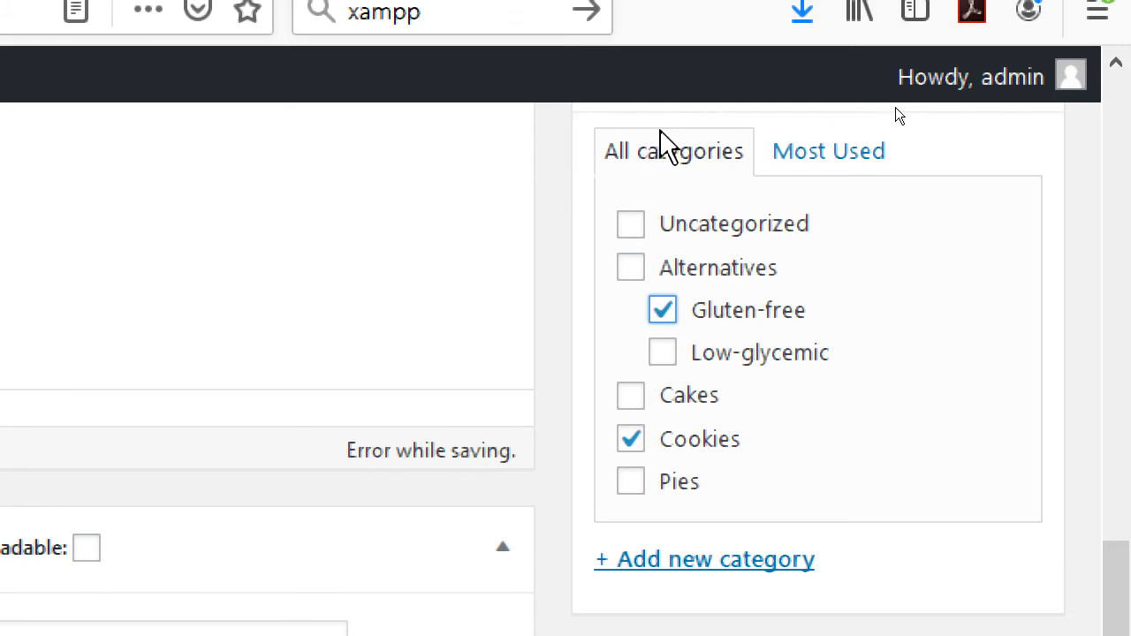
pyautogui.click(837, 151)
pyautogui.click(714, 174)
pyautogui.click(820, 172)
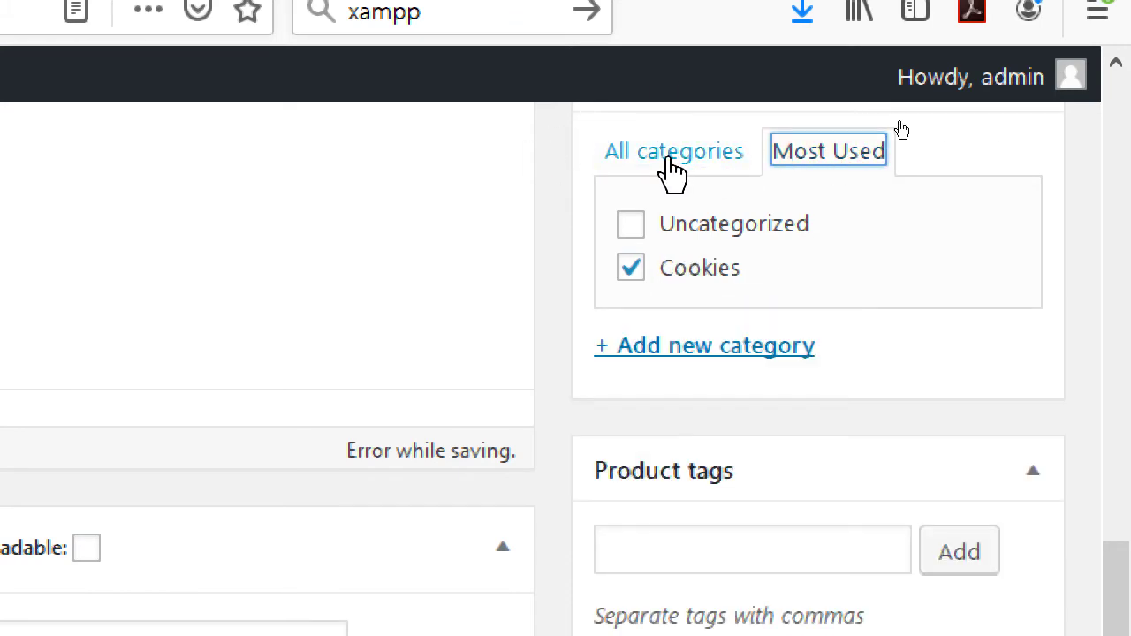
pyautogui.click(672, 173)
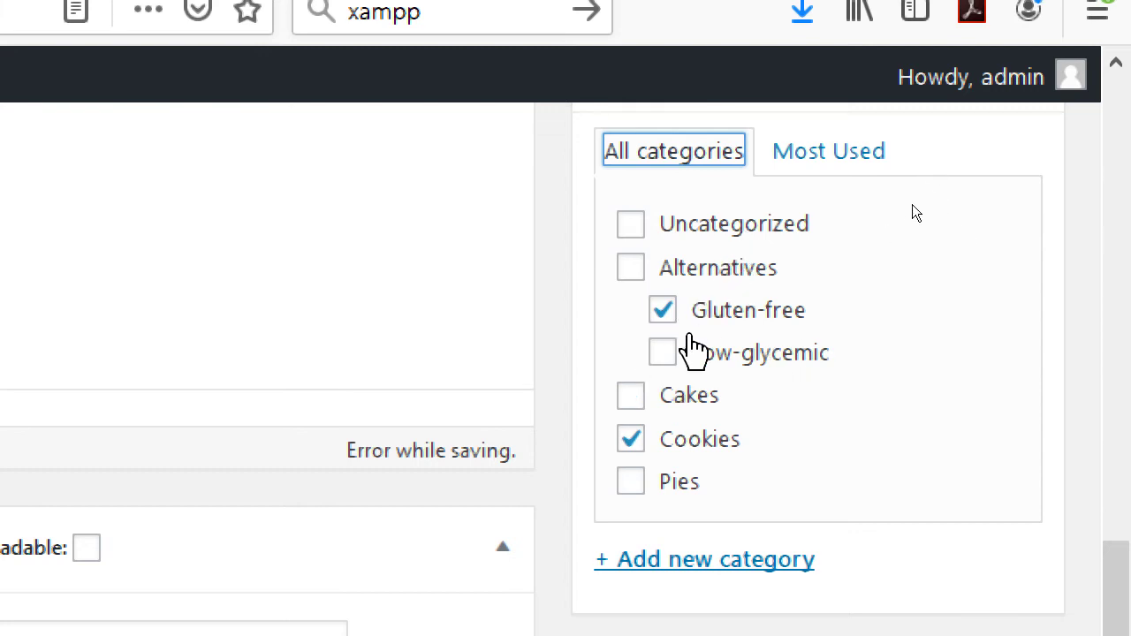
pyautogui.click(811, 177)
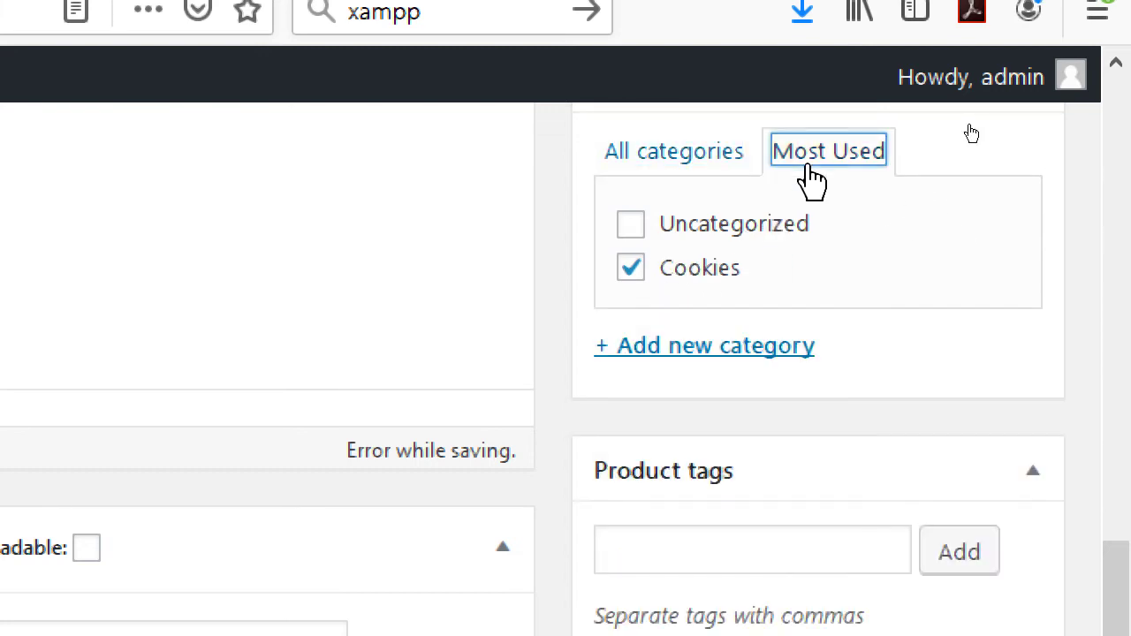
pyautogui.click(690, 155)
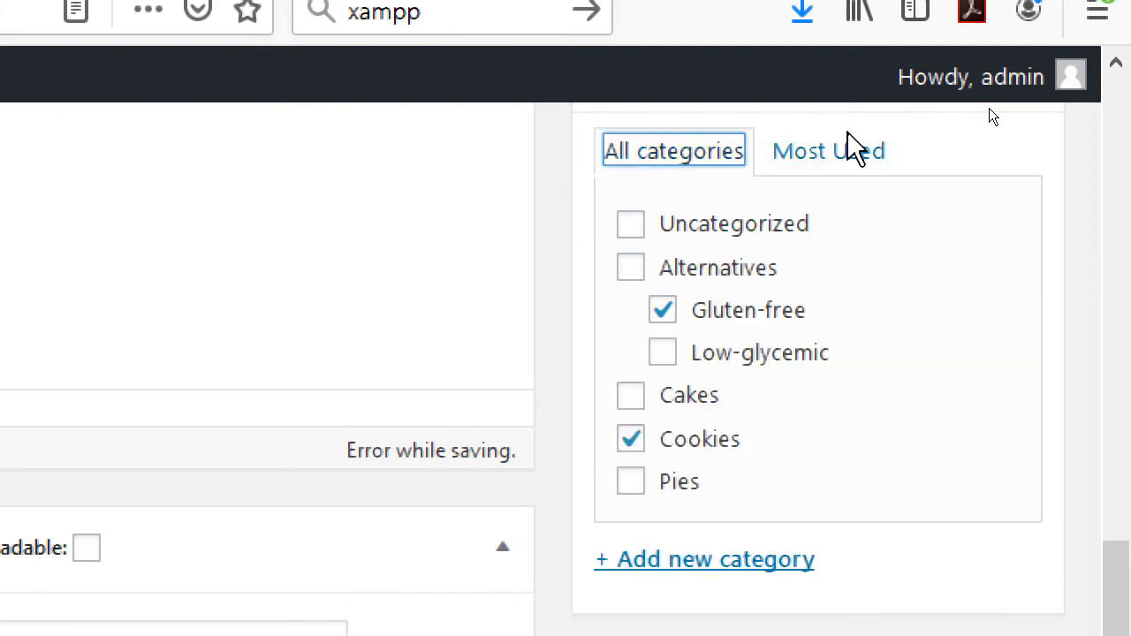
pyautogui.click(847, 159)
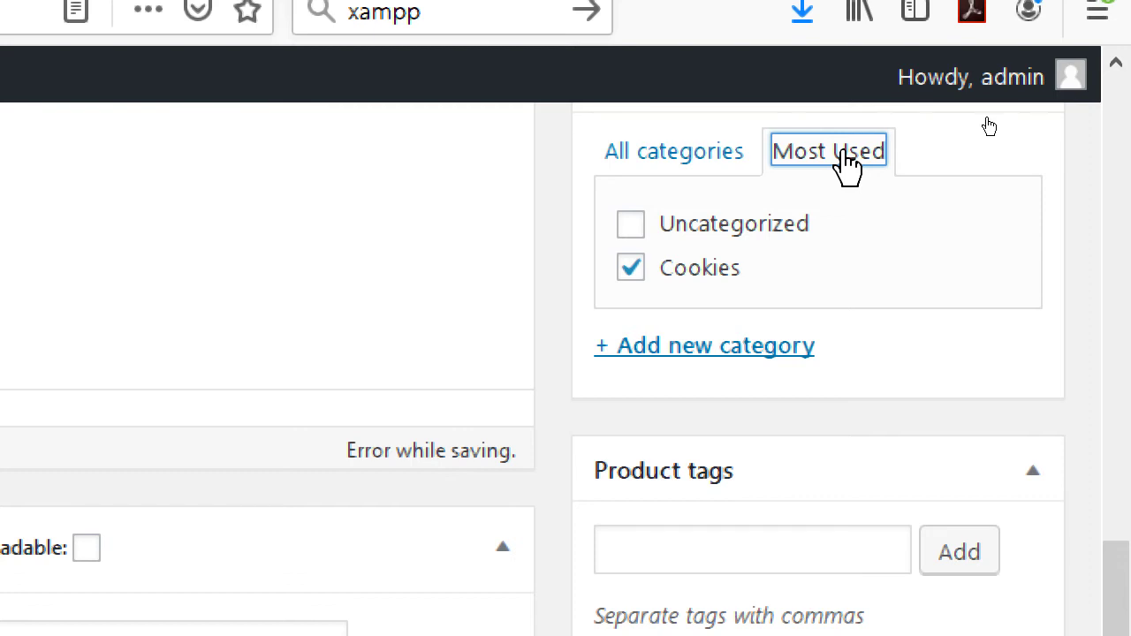
pyautogui.click(652, 154)
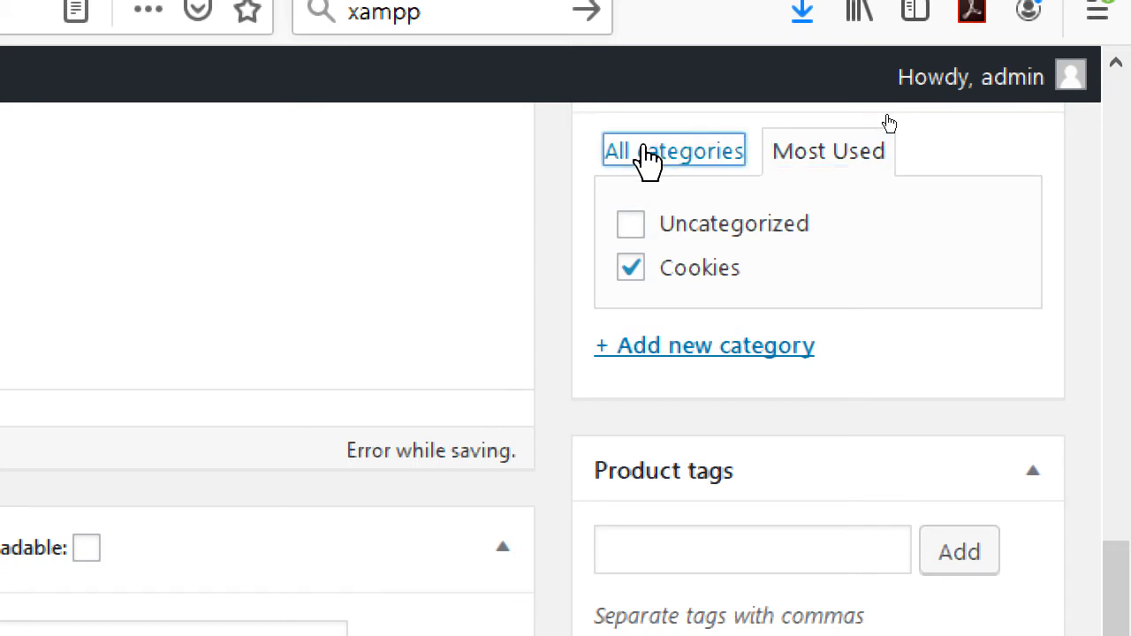
# - Check the product tag suggestions for "ch", clear the entry, and show the most used tags
pyautogui.scroll(-2, 725, 398)
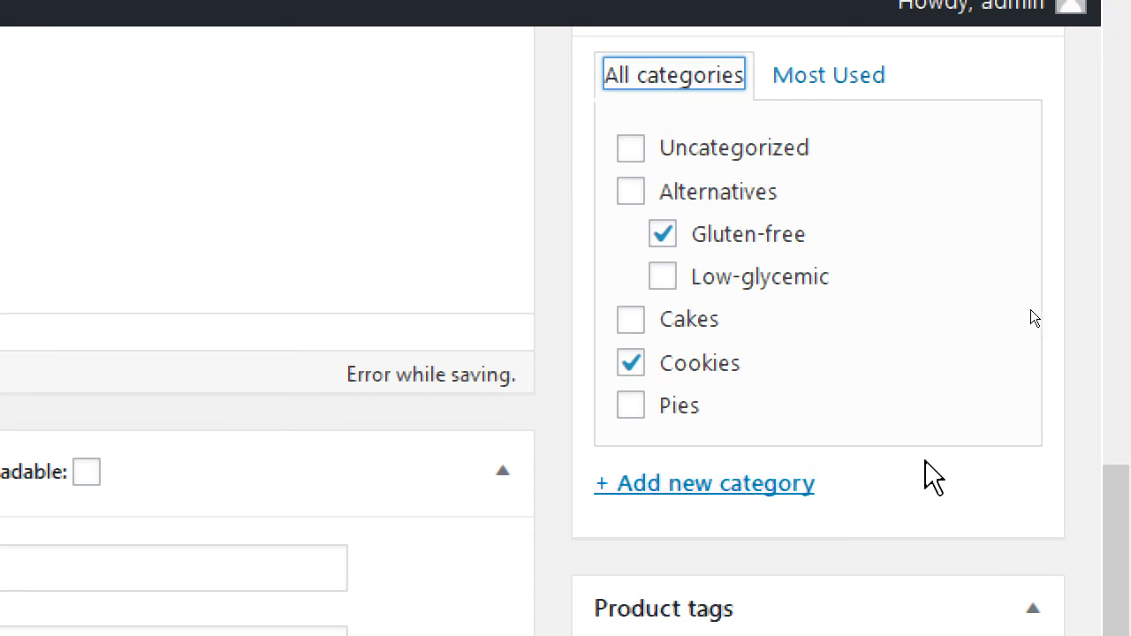
pyautogui.scroll(-3, 942, 450)
pyautogui.scroll(-2, 919, 274)
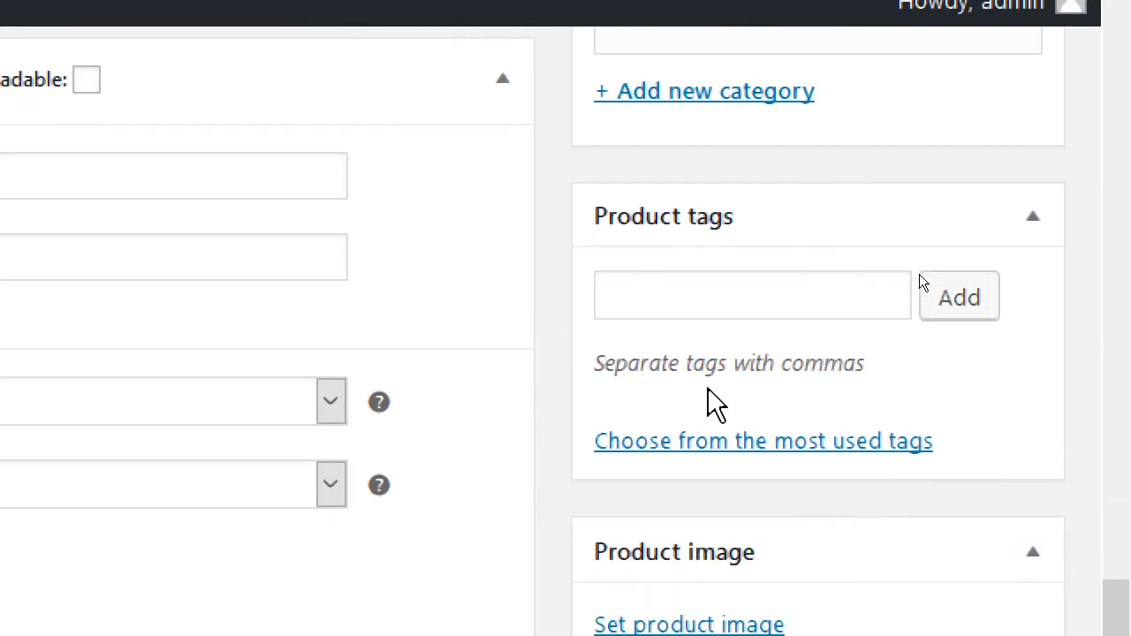
pyautogui.click(731, 273)
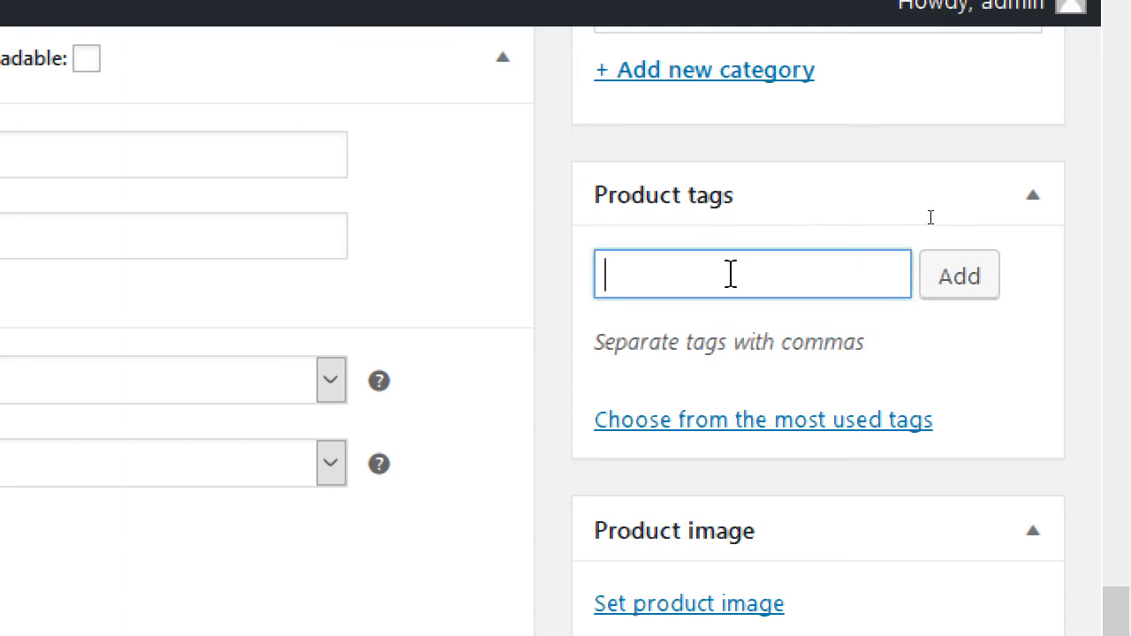
pyautogui.write('ch')
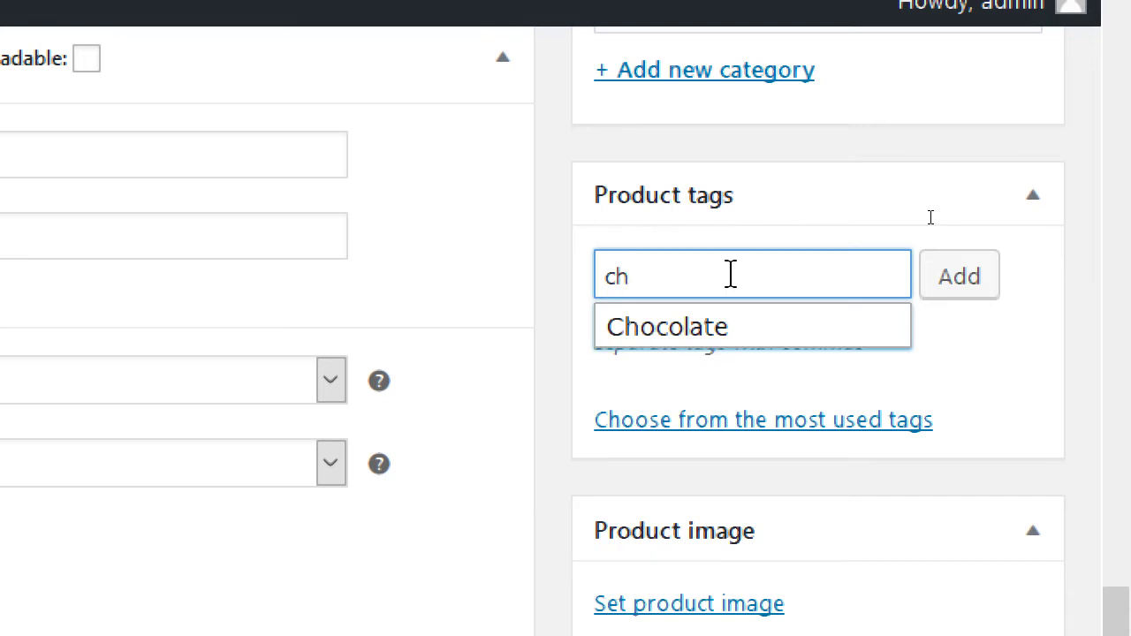
pyautogui.press('BackSpace')
pyautogui.press('BackSpace')
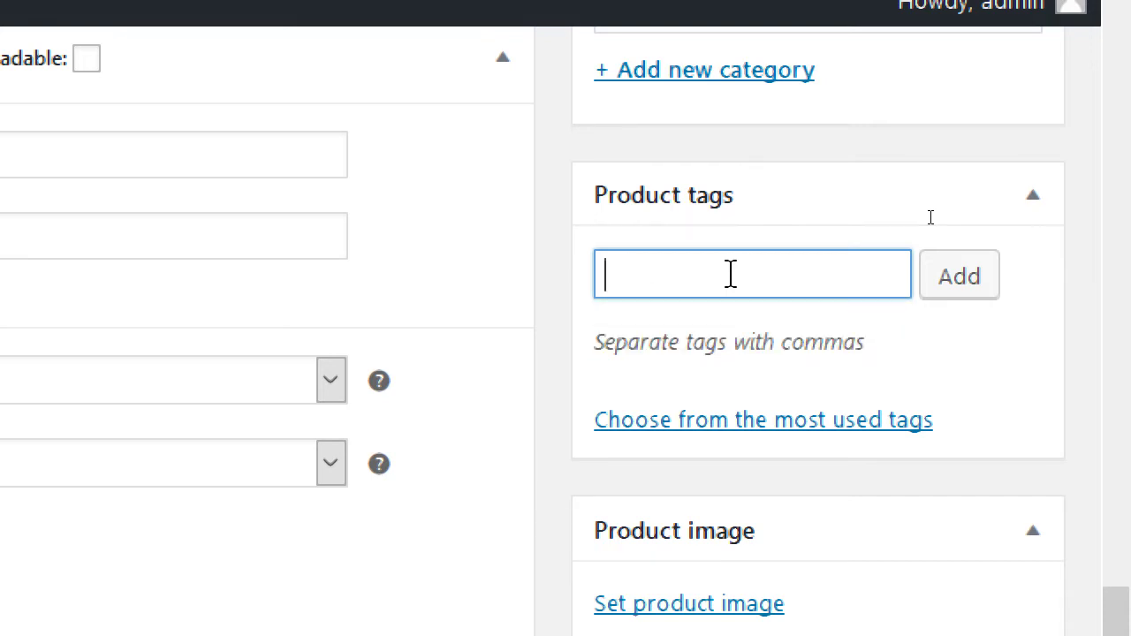
pyautogui.write('ch')
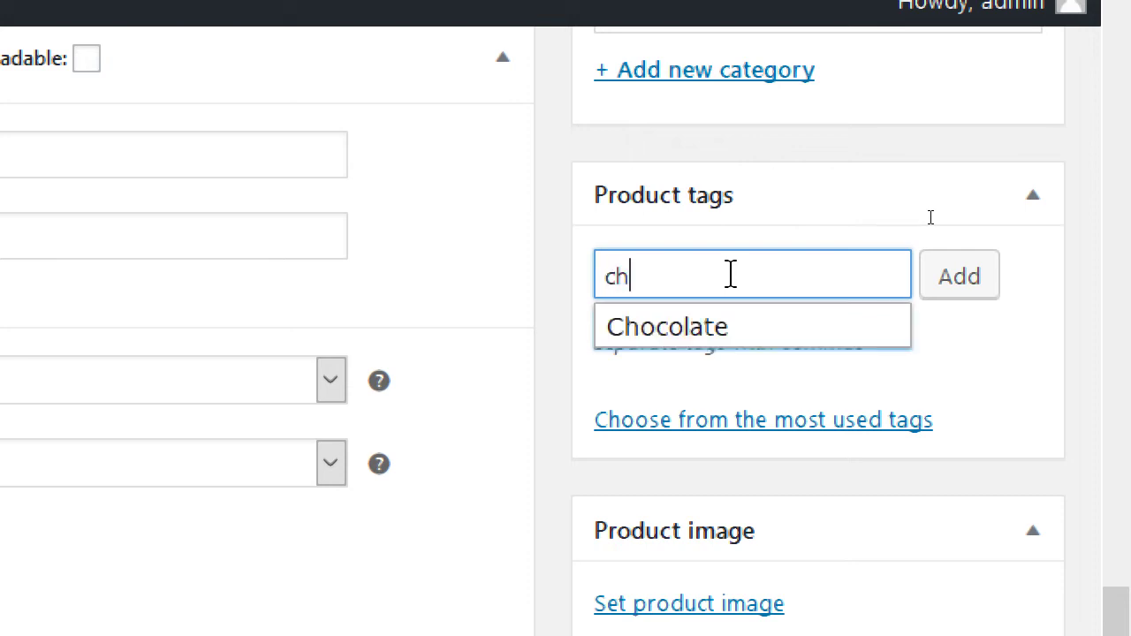
pyautogui.press('BackSpace')
pyautogui.press('BackSpace')
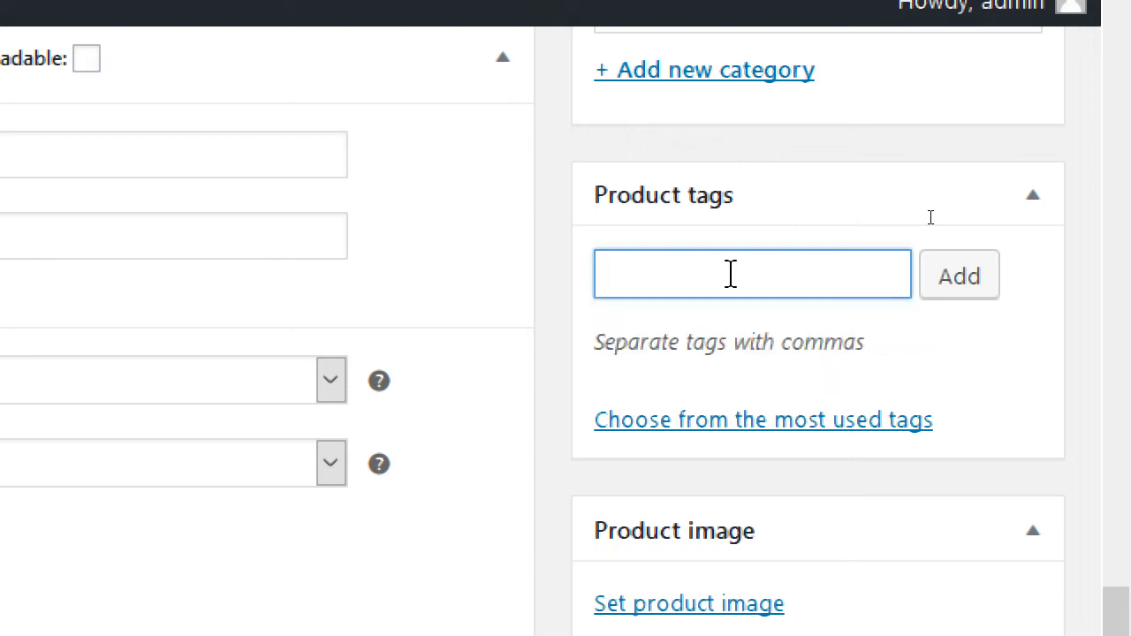
pyautogui.click(687, 431)
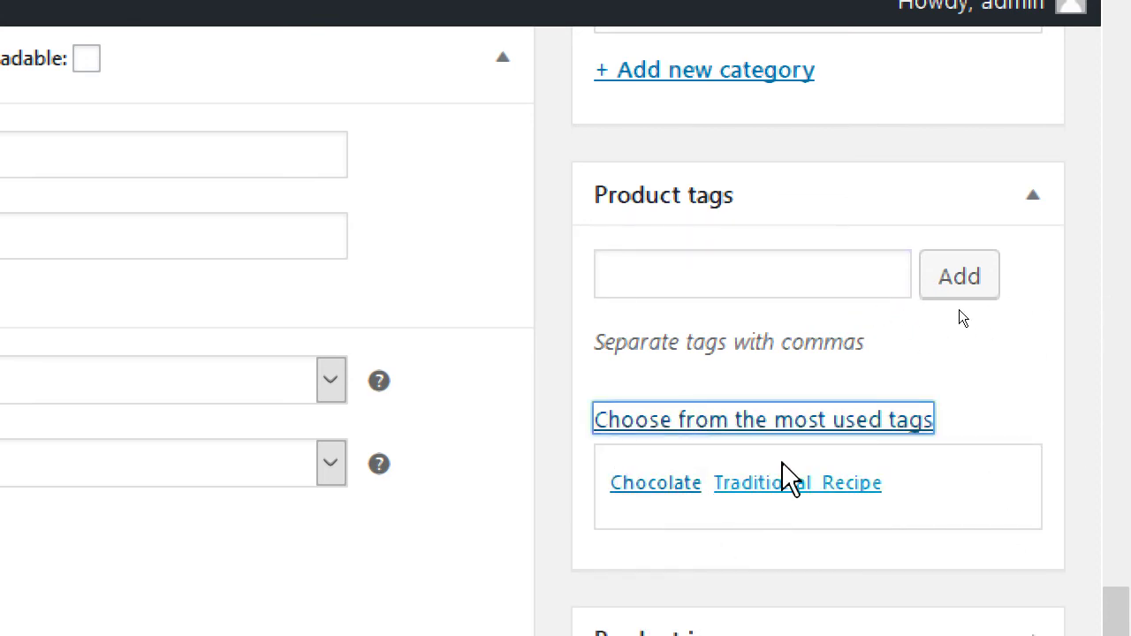
# - Add the new tag "Comfort food" to the Snickerdoodle product
pyautogui.click(758, 272)
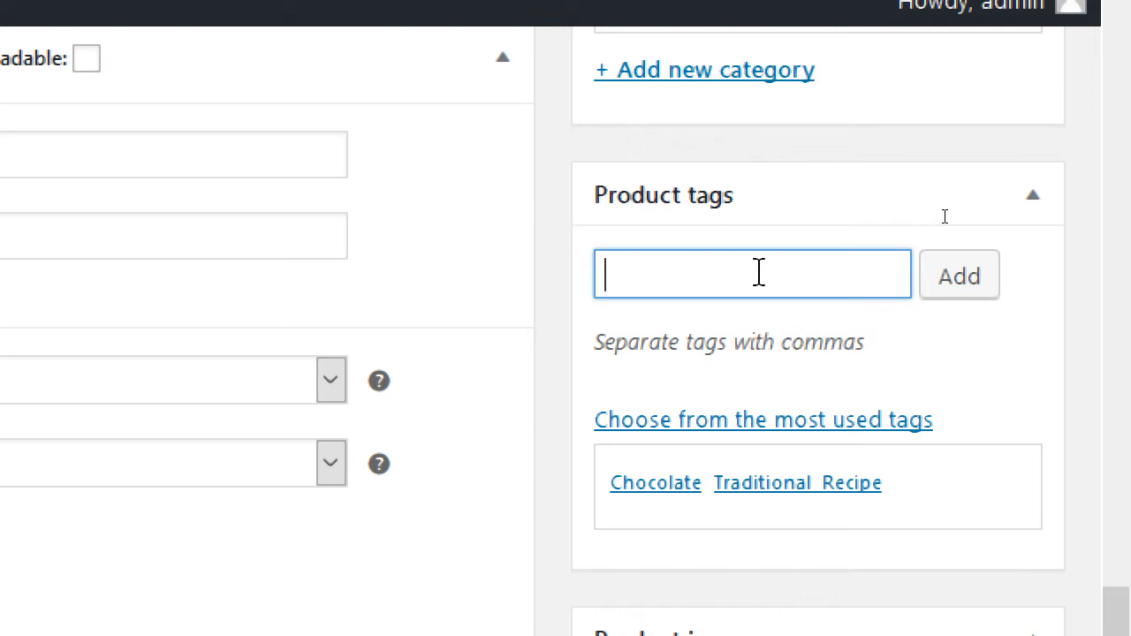
pyautogui.write('Comfort food')
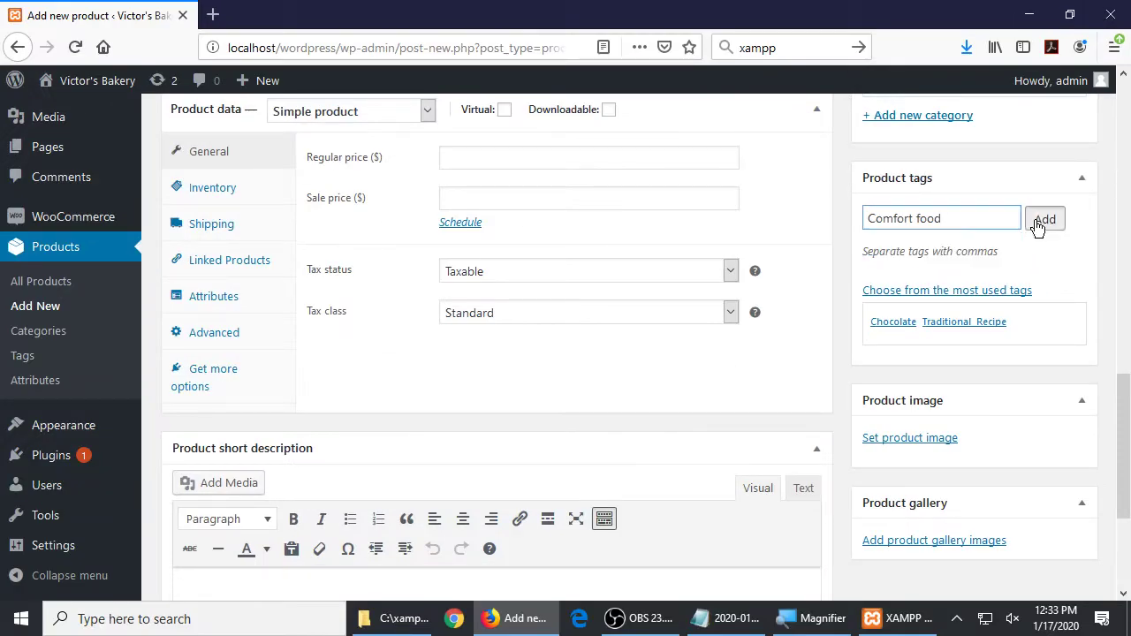
pyautogui.click(1039, 227)
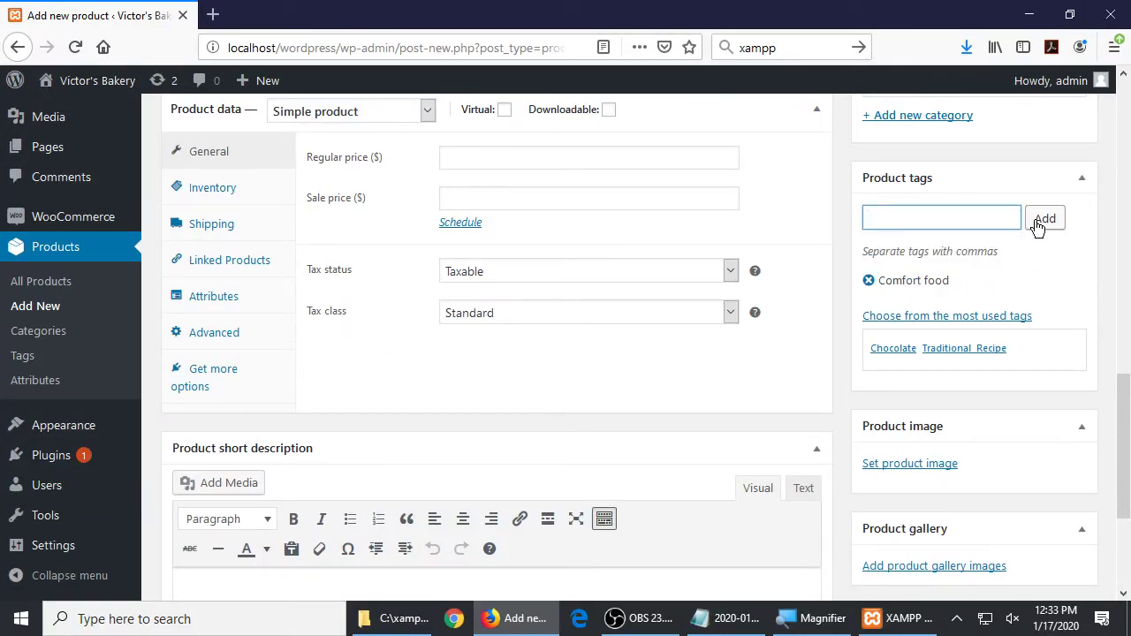
# - Set the Snickerdoodle product's regular price to $4, keeping the product data section expanded
pyautogui.scroll(2, 881, 243)
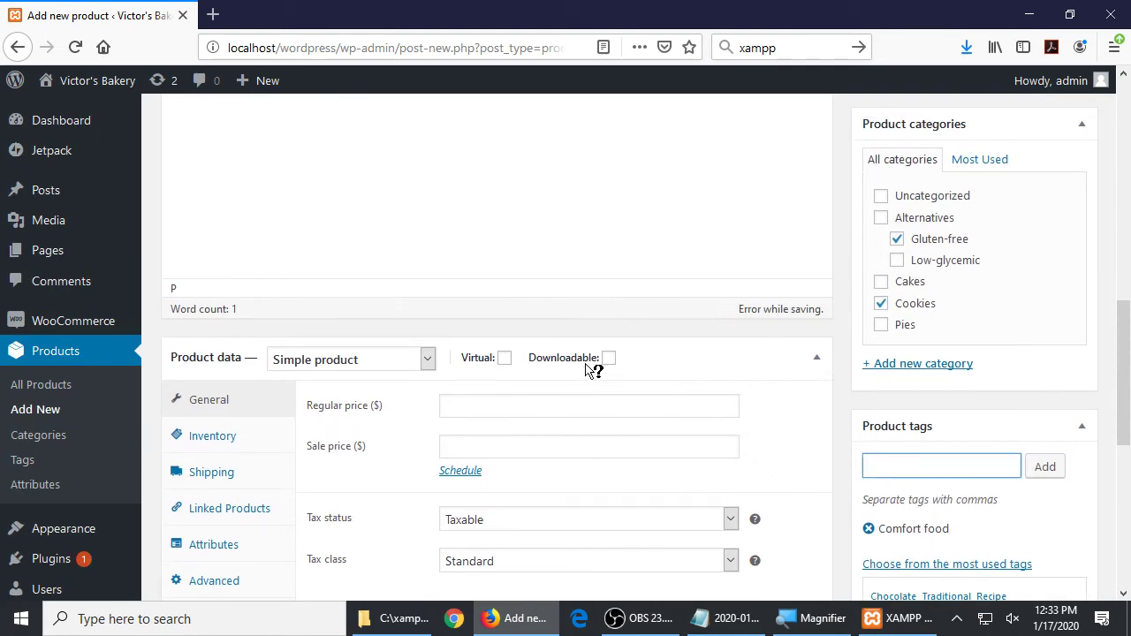
pyautogui.click(474, 399)
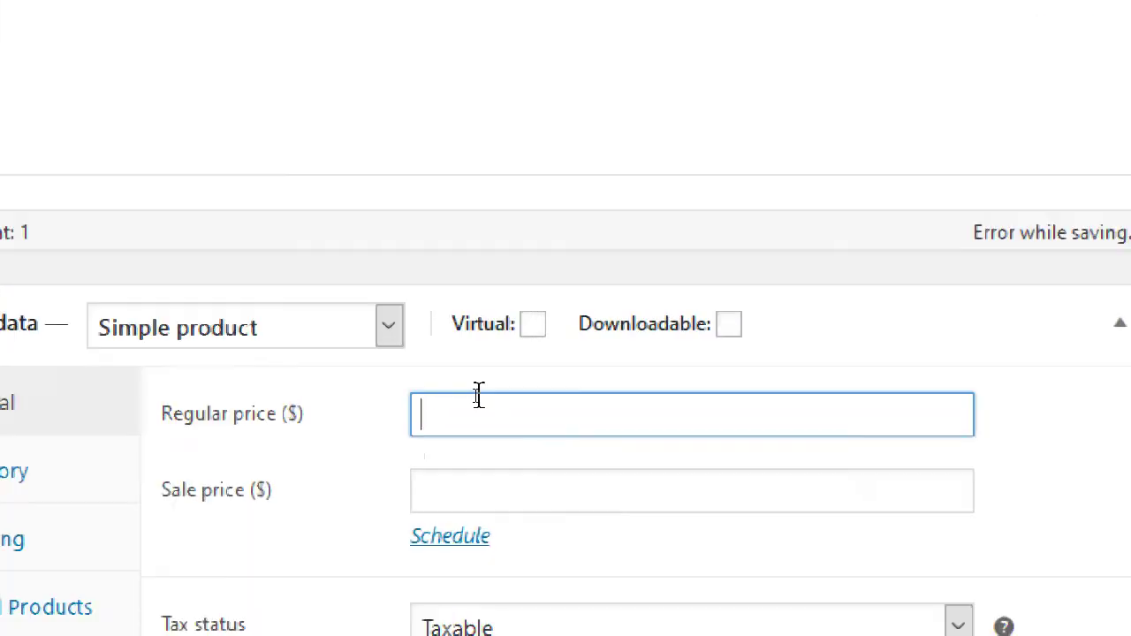
pyautogui.write('4')
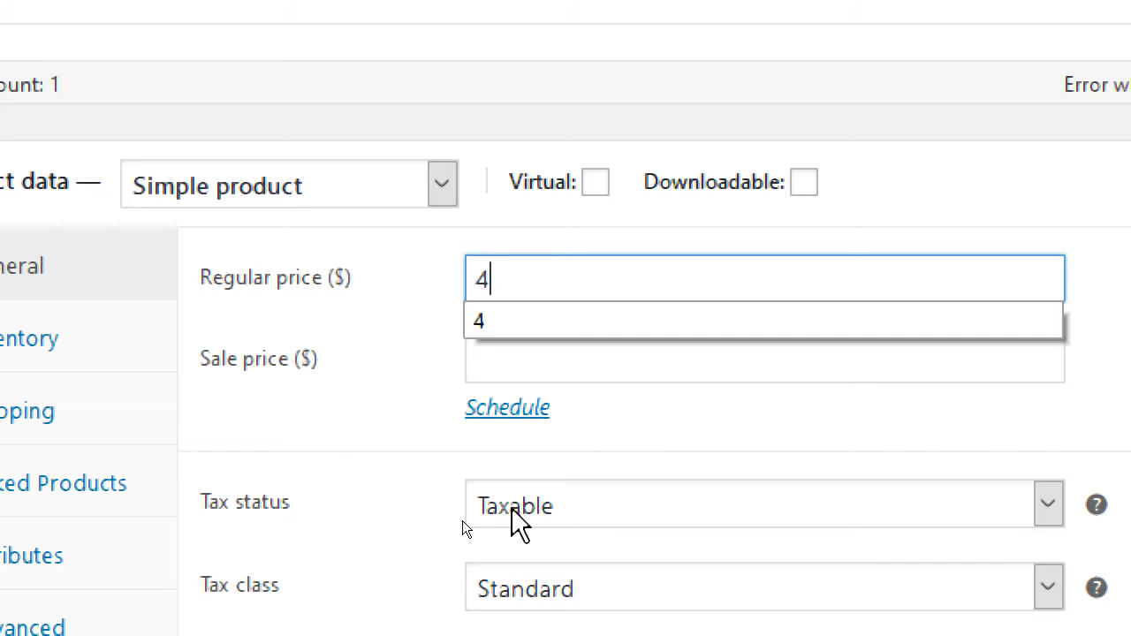
pyautogui.click(510, 214)
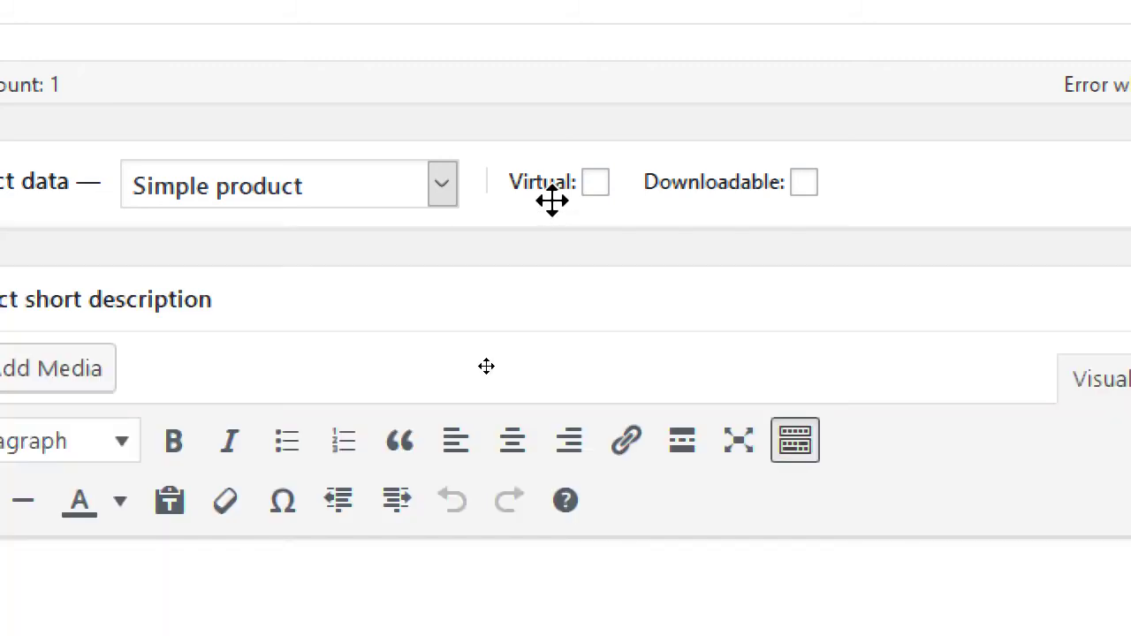
pyautogui.click(485, 211)
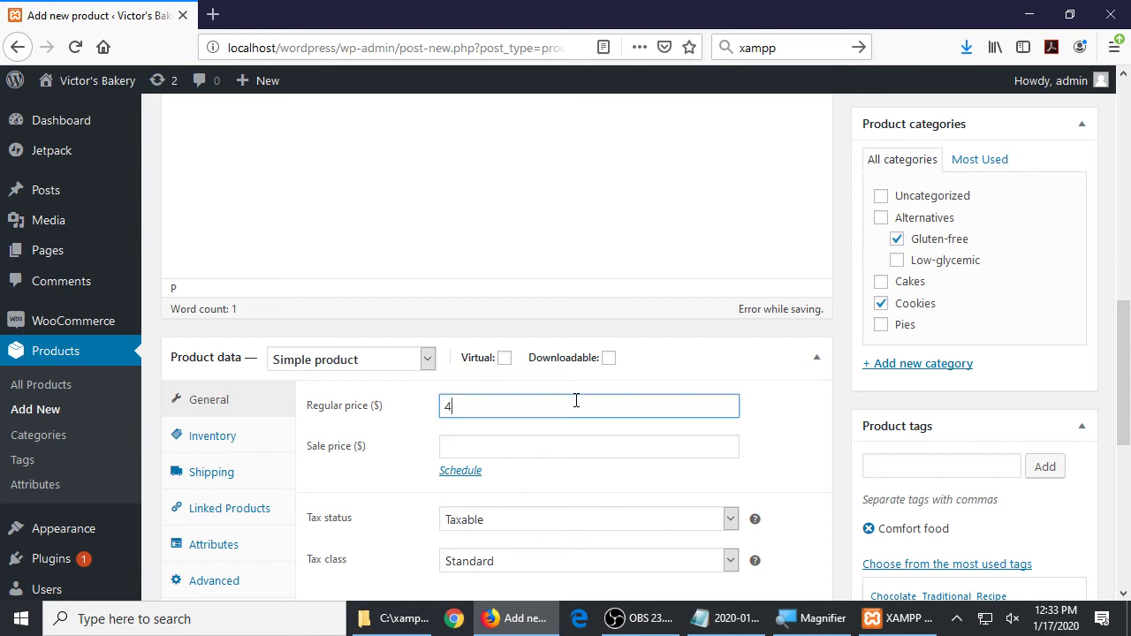
# - Publish the Snickerdoodle product and visit the Victor's Bakery storefront home page
pyautogui.scroll(-5, 856, 499)
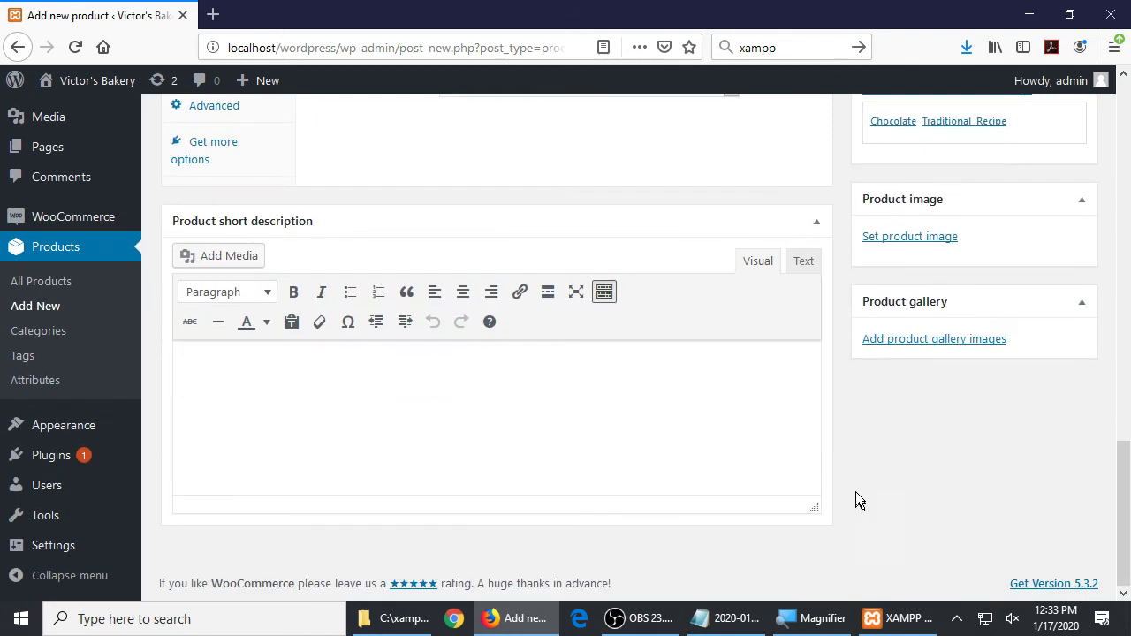
pyautogui.scroll(10, 984, 526)
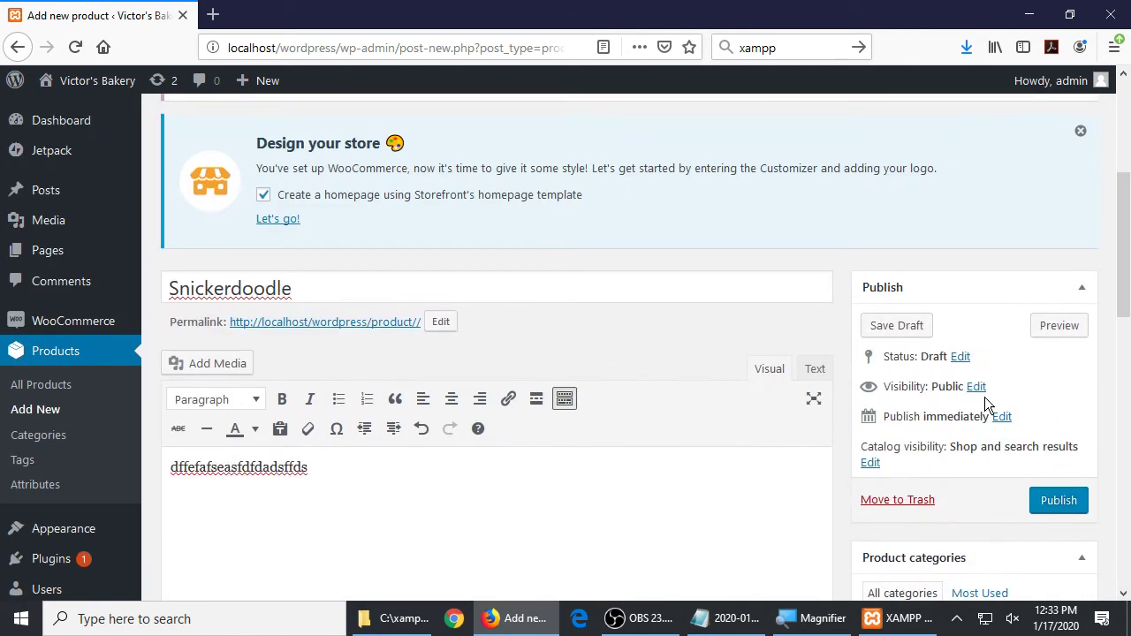
pyautogui.click(1041, 499)
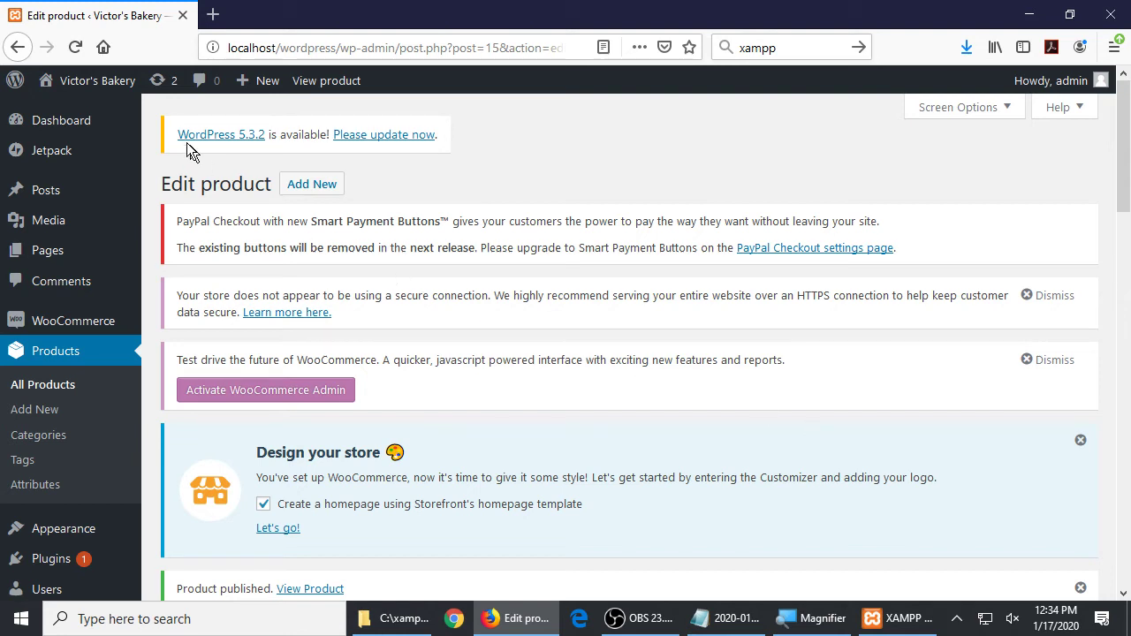
pyautogui.click(97, 81)
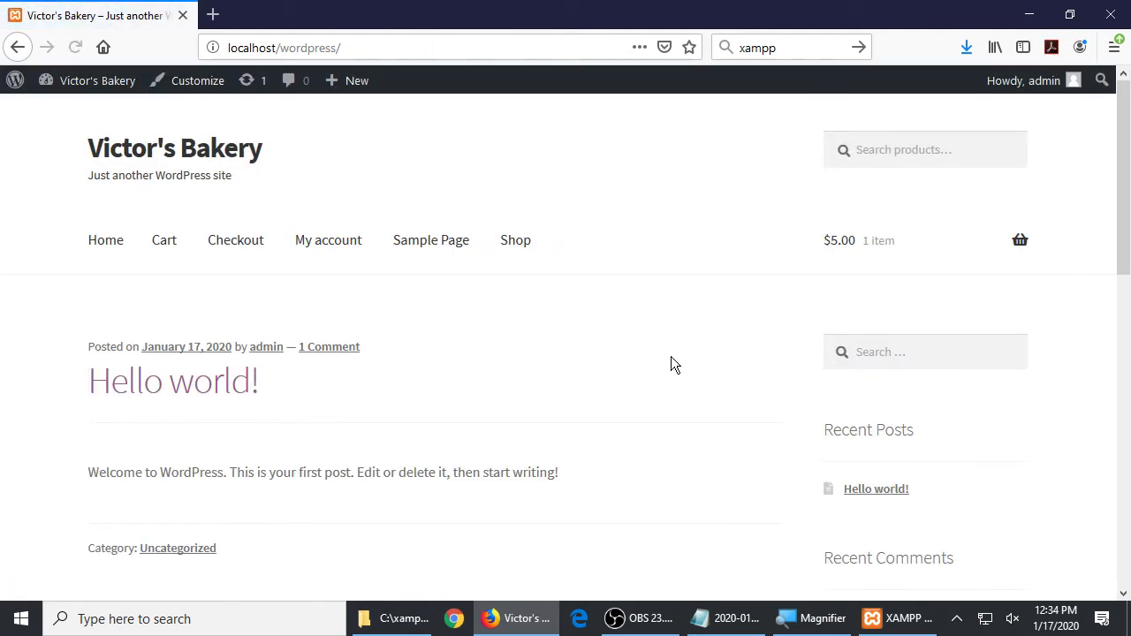
# - Open the Snickerdoodle product from the storefront's Shop page and review its categories and tag
pyautogui.click(517, 241)
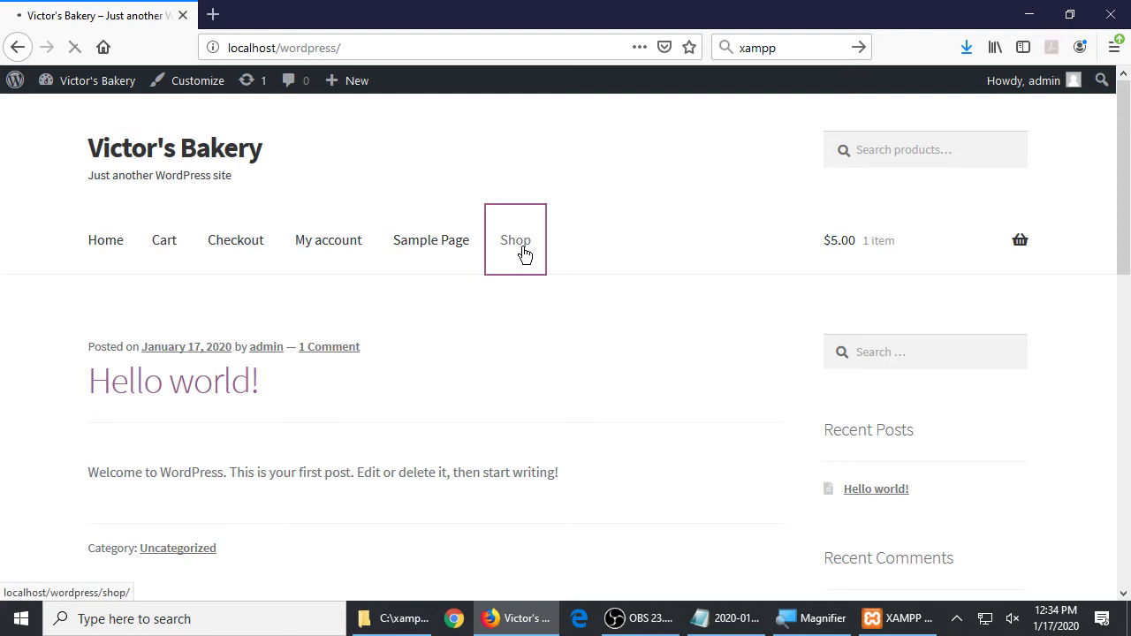
pyautogui.scroll(-1, 633, 376)
pyautogui.scroll(-4, 632, 378)
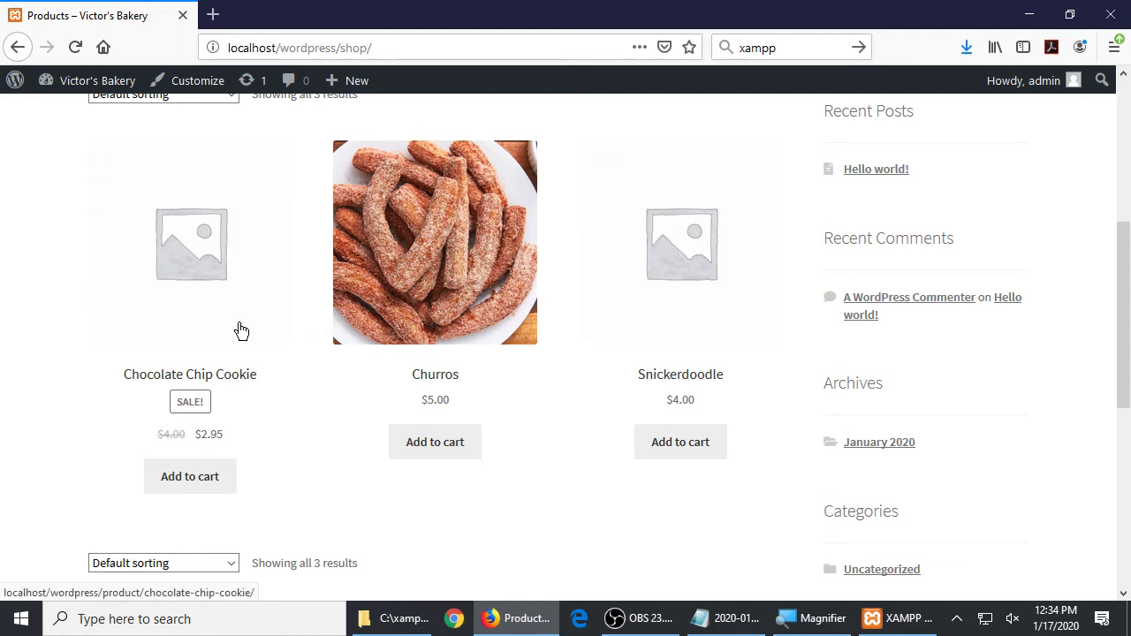
pyautogui.click(672, 258)
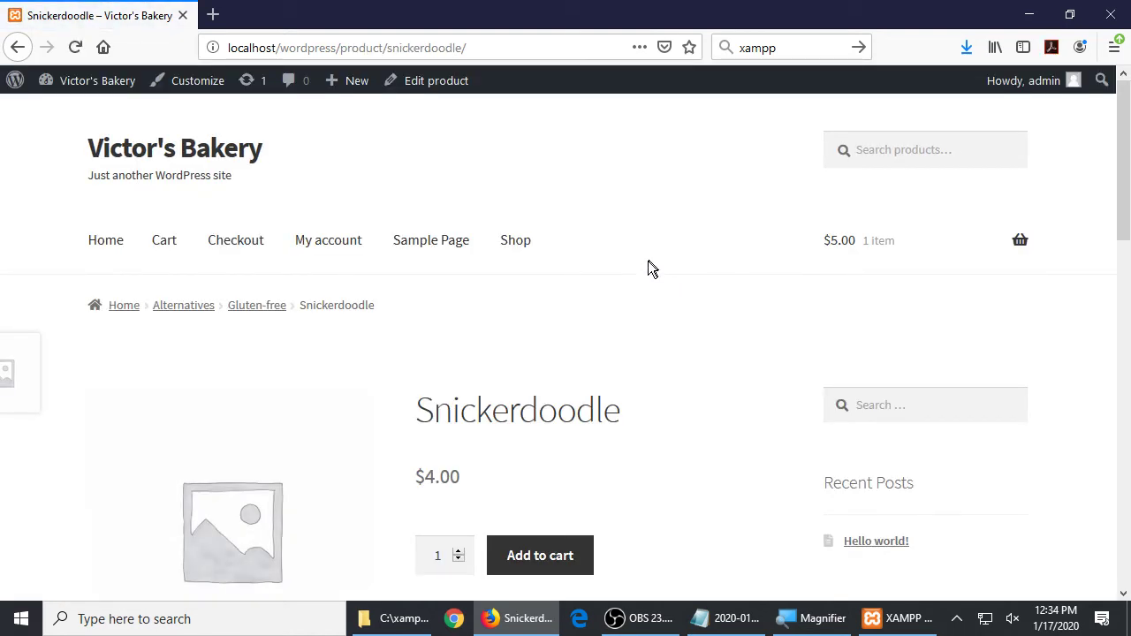
pyautogui.hotkey('alt', 'Left')
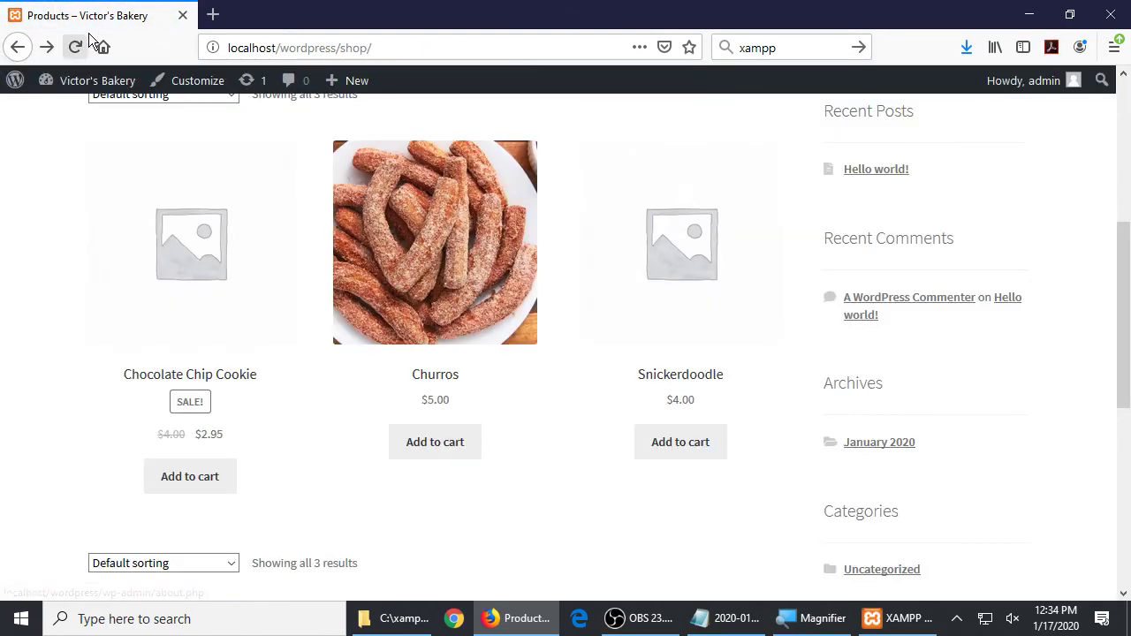
pyautogui.click(42, 51)
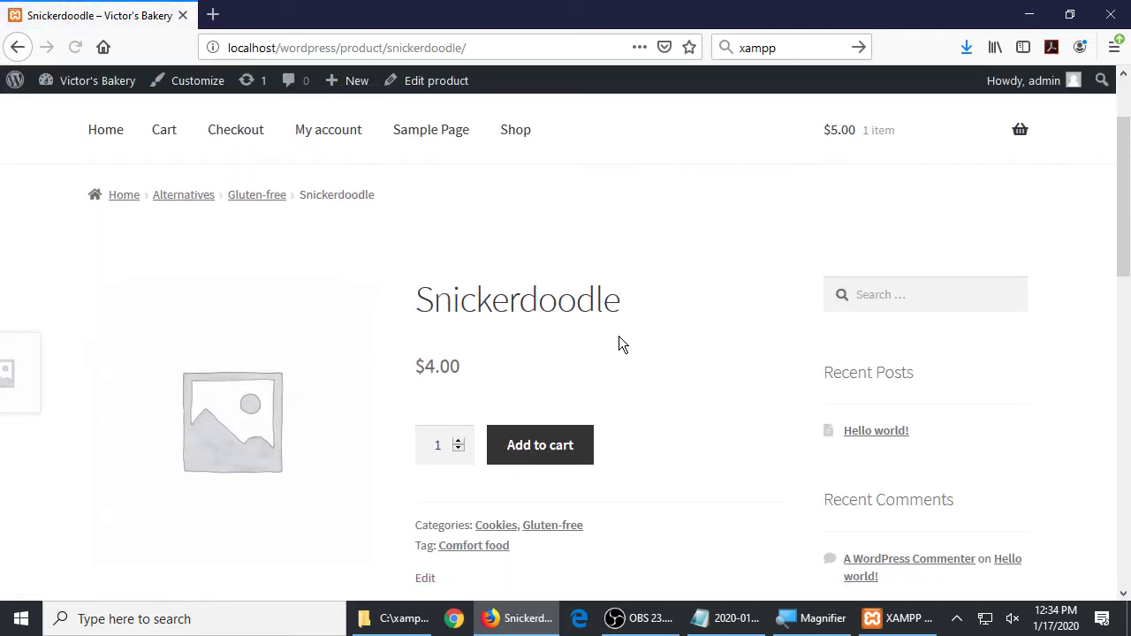
pyautogui.scroll(-2, 619, 338)
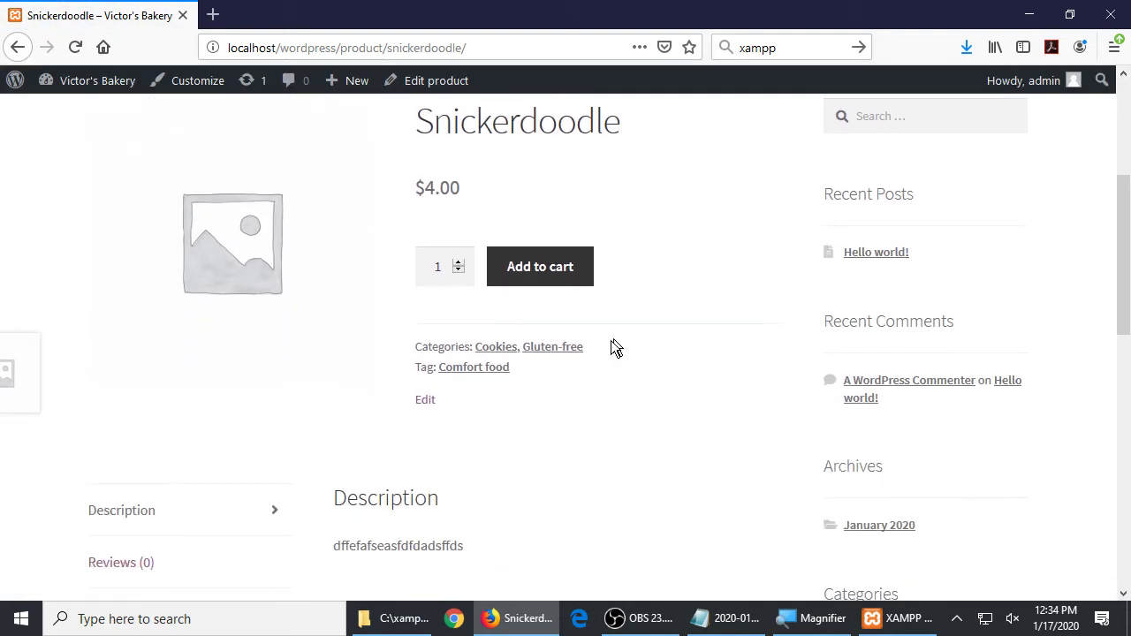
# - View the Cookies category page from the Snickerdoodle product and look over the products it lists
pyautogui.click(494, 351)
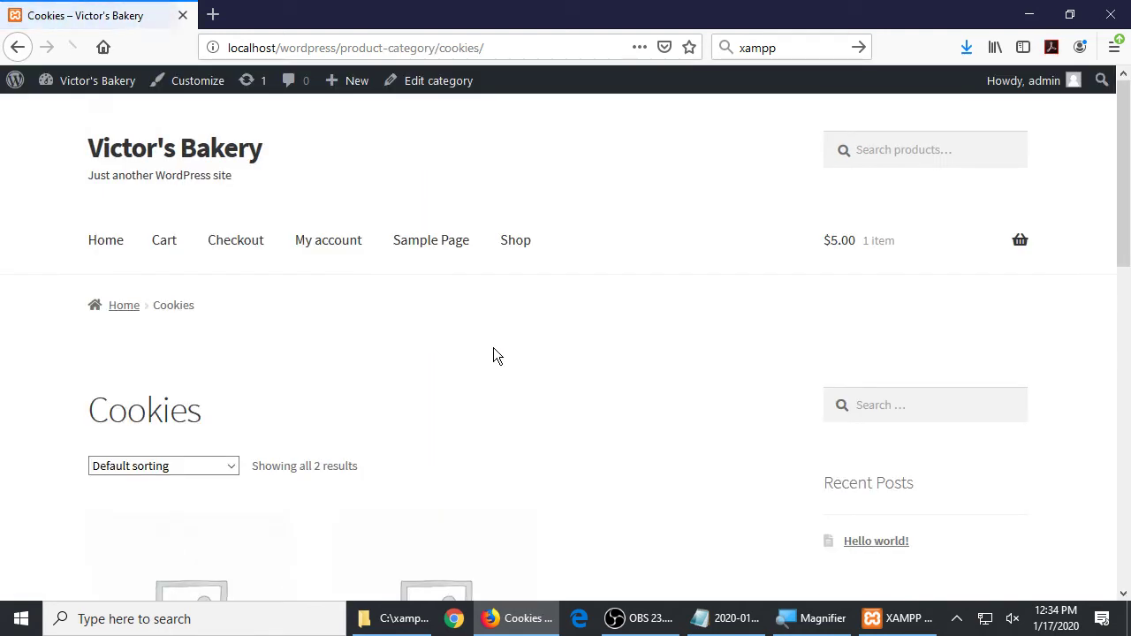
pyautogui.scroll(-4, 483, 384)
pyautogui.moveTo(284, 258); pyautogui.dragTo(424, 263)
pyautogui.click(494, 247)
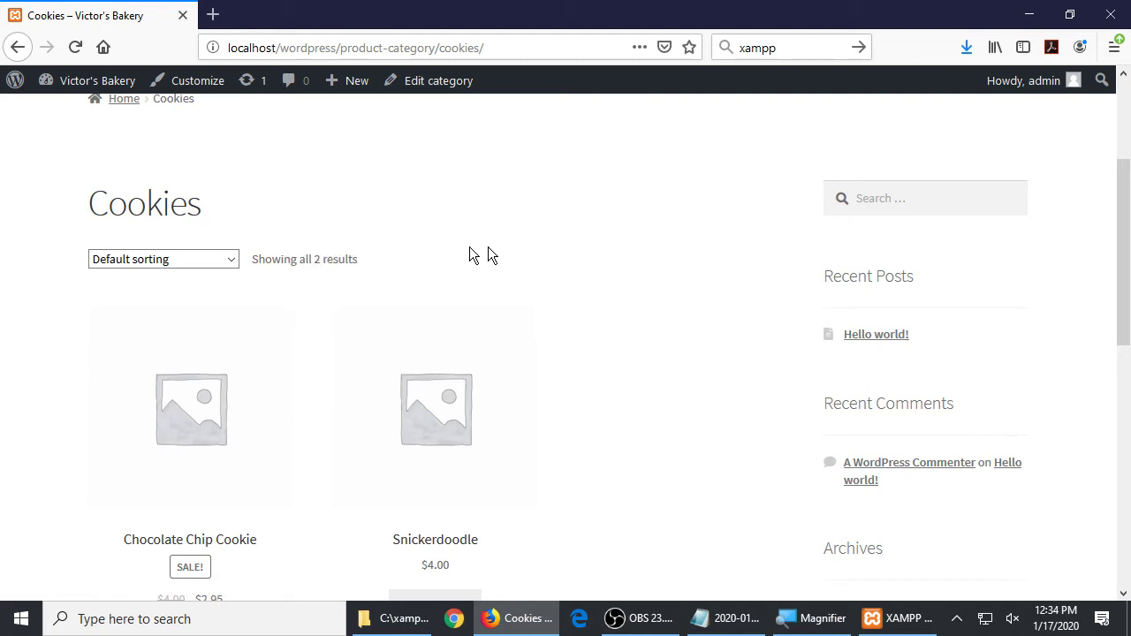
pyautogui.moveTo(285, 259); pyautogui.dragTo(353, 261)
pyautogui.click(432, 270)
pyautogui.scroll(-3, 431, 278)
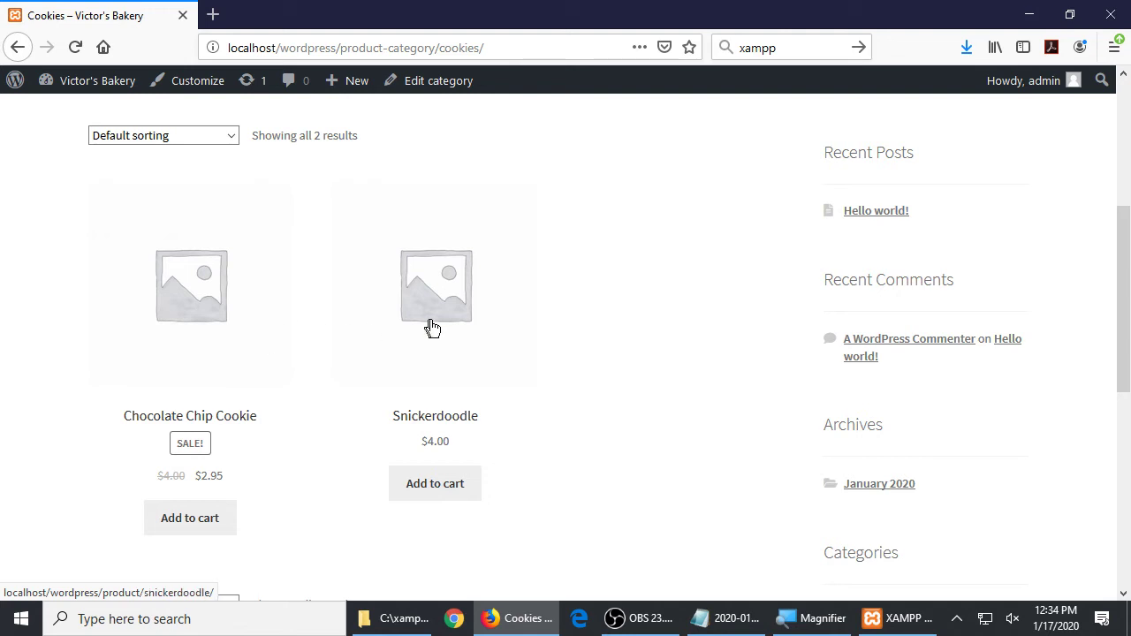
pyautogui.scroll(4, 637, 333)
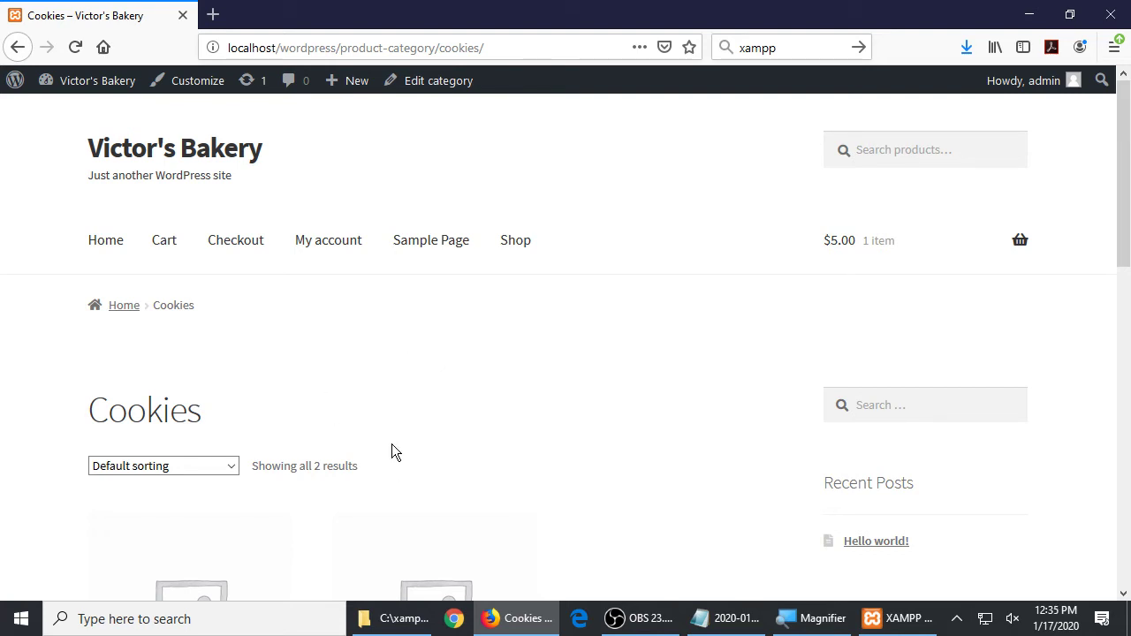
# - Reopen the Snickerdoodle product from the Cookies category and review its price, categories, tag and description
pyautogui.scroll(-2, 391, 445)
pyautogui.click(410, 468)
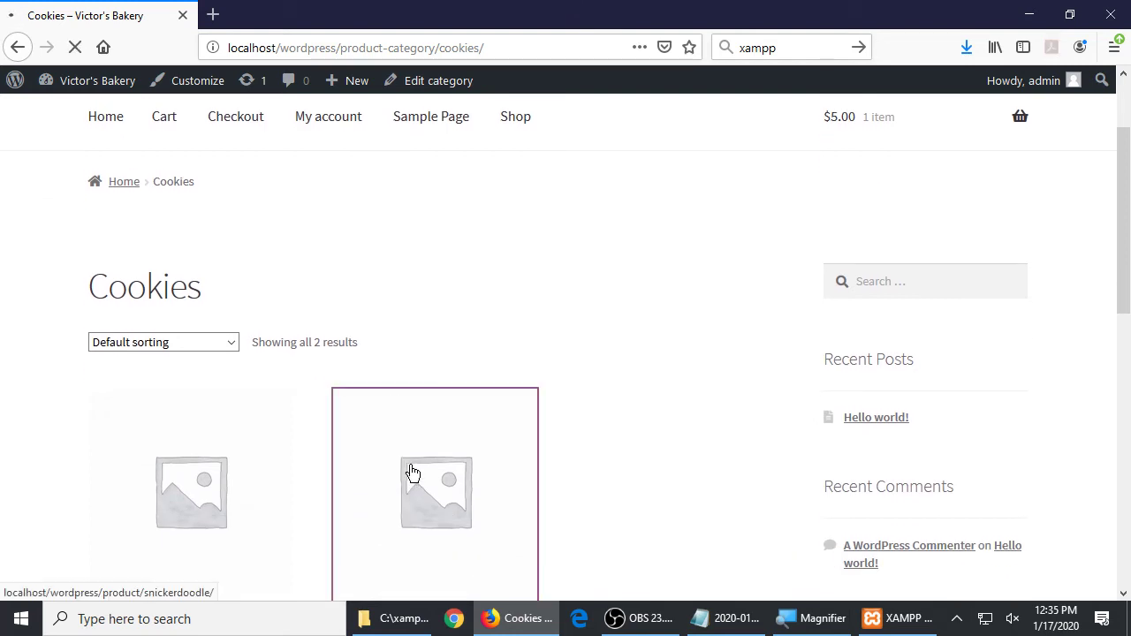
pyautogui.scroll(-5, 410, 468)
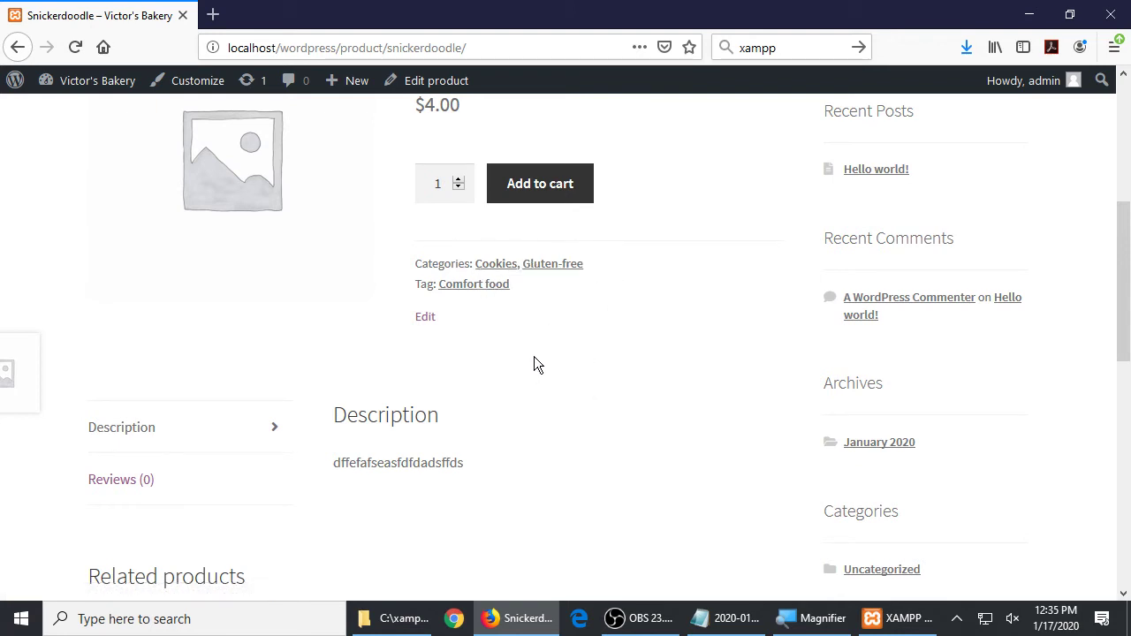
pyautogui.scroll(3, 534, 355)
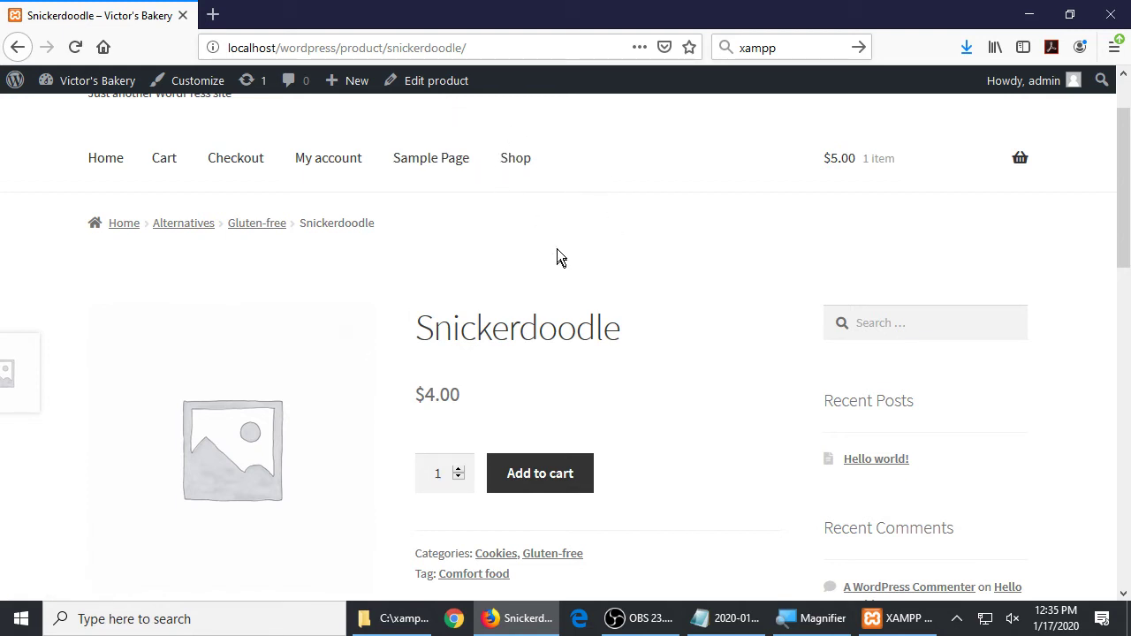
pyautogui.scroll(2, 641, 287)
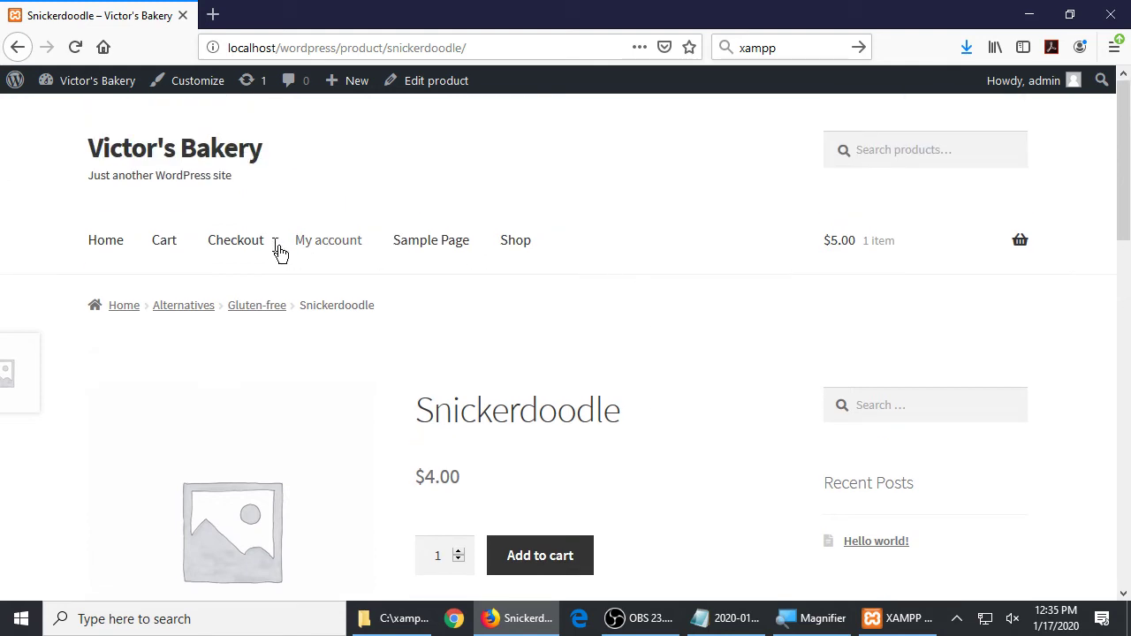
# - Open the WordPress dashboard and, at the end of the Notepad notes, add the line "Menus in WordPress can have Pages, Posts, Products, Categories"
pyautogui.click(89, 92)
pyautogui.click(723, 618)
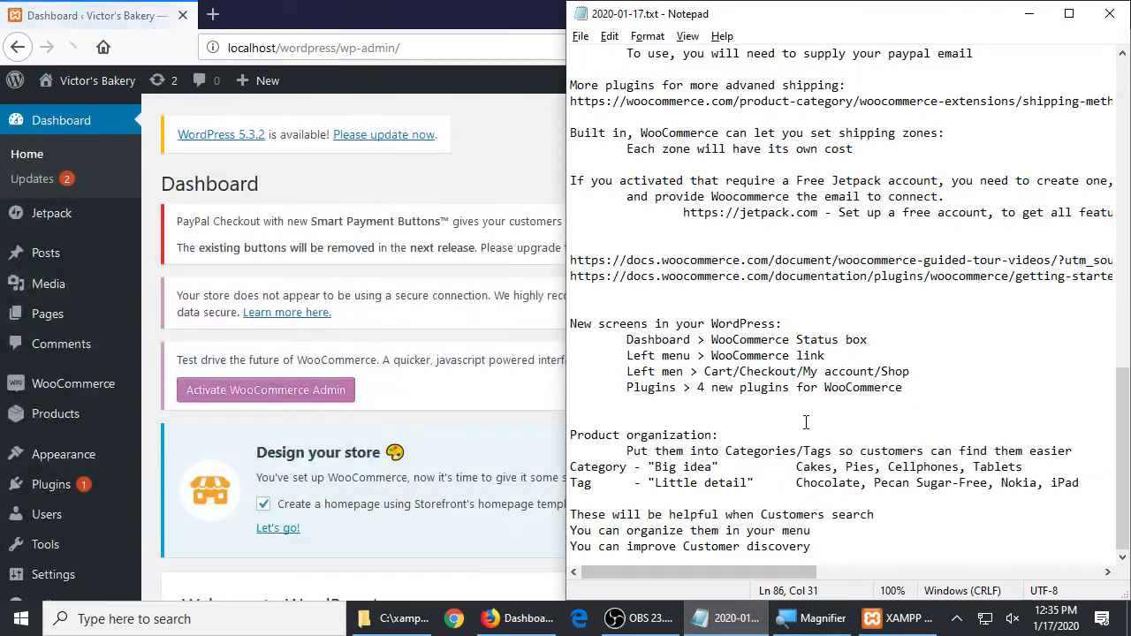
pyautogui.press('Return')
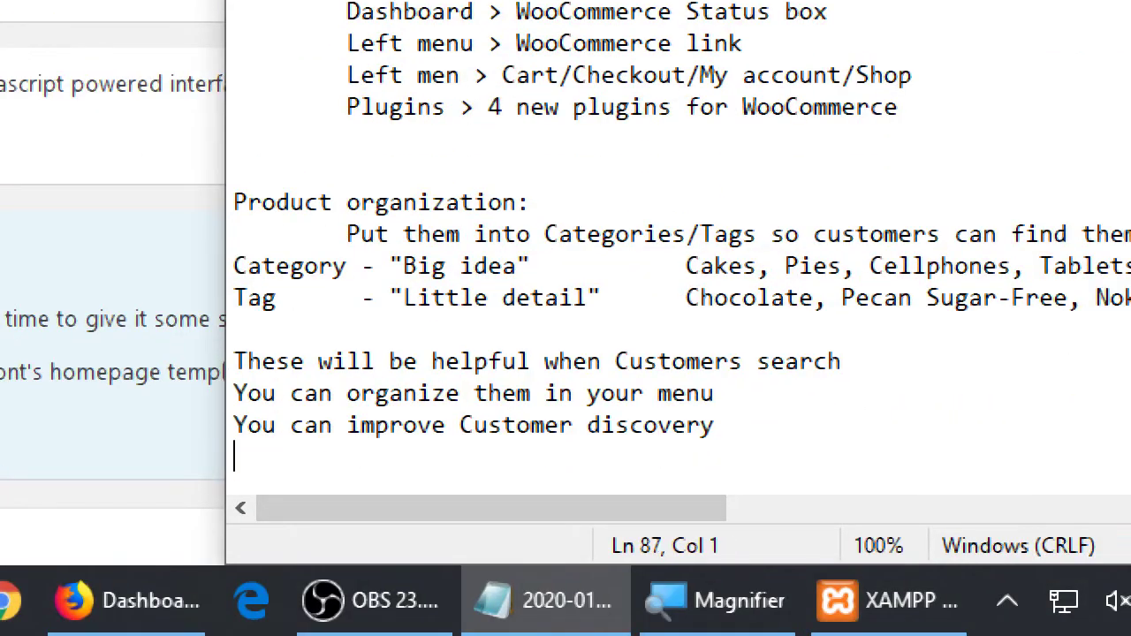
pyautogui.press('Return')
pyautogui.write('Menus in')
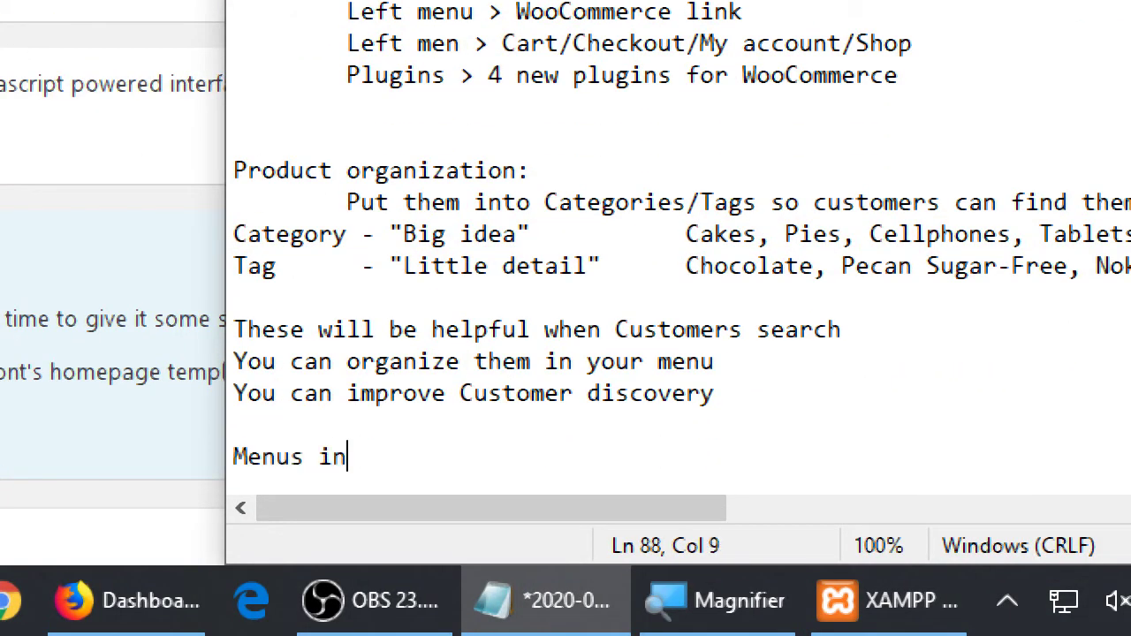
pyautogui.write(' WordPress can have Page')
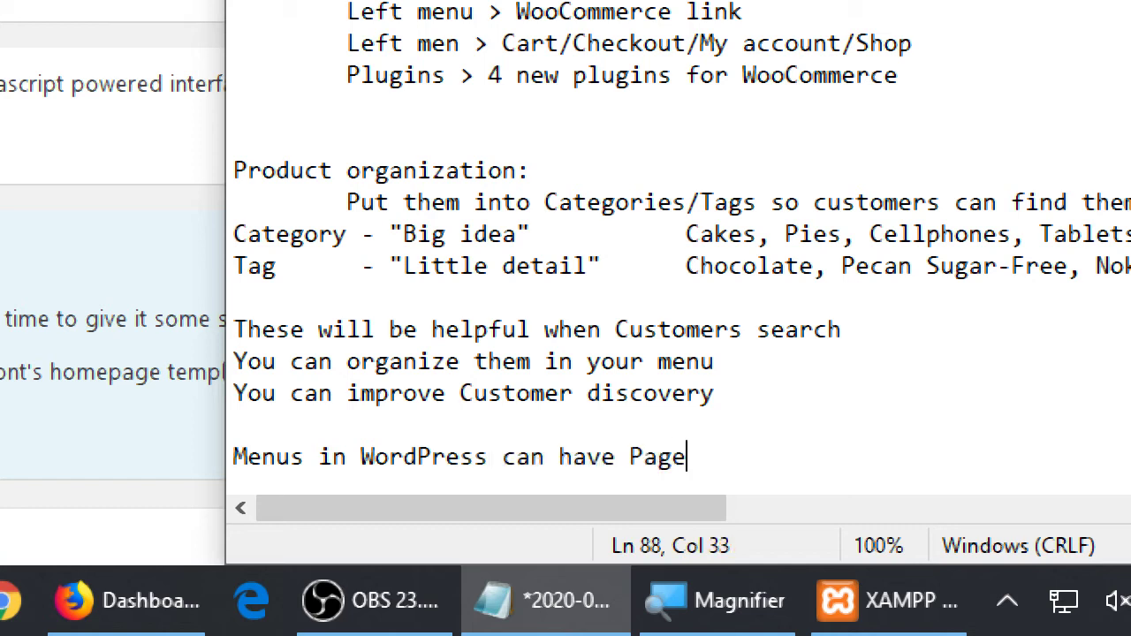
pyautogui.write('s, Pos')
pyautogui.press('BackSpace')
pyautogui.write('osts, Produ')
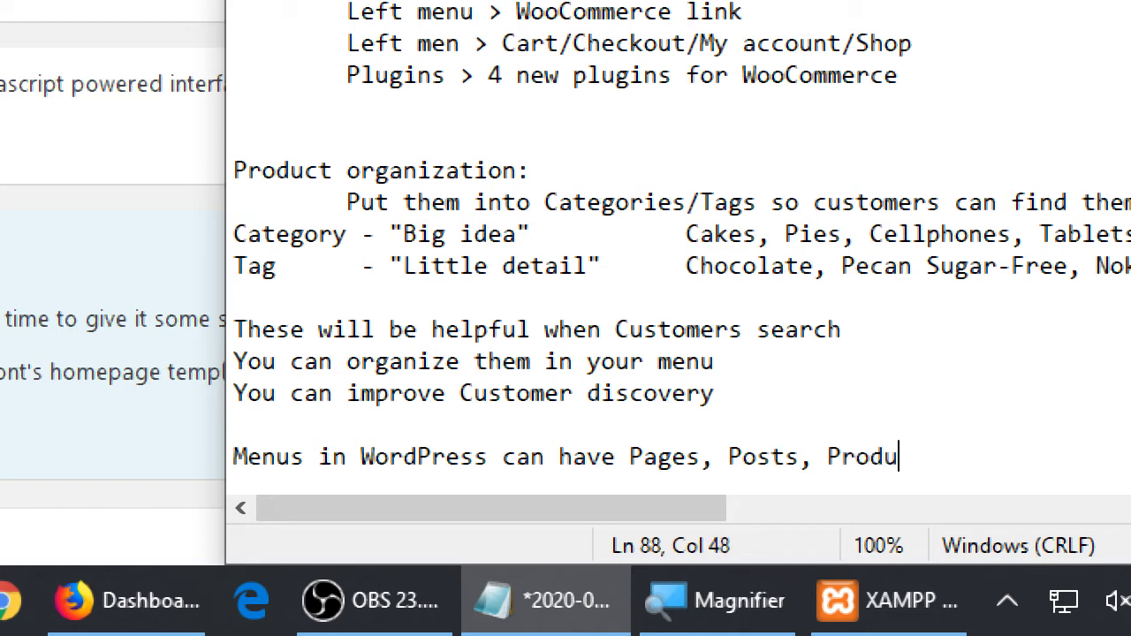
pyautogui.write('cts, Categories')
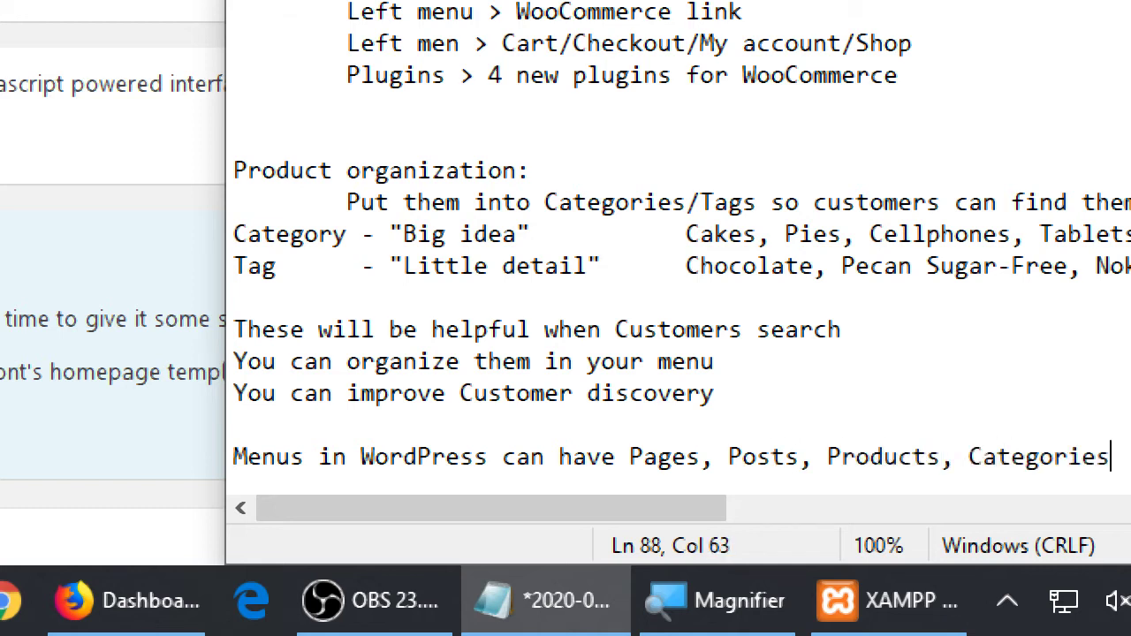
# - Add the indented line "Default may be the current Pages you have only" below the WordPress menus note
pyautogui.press('Return')
pyautogui.press('Tab')
pyautogui.write('Def')
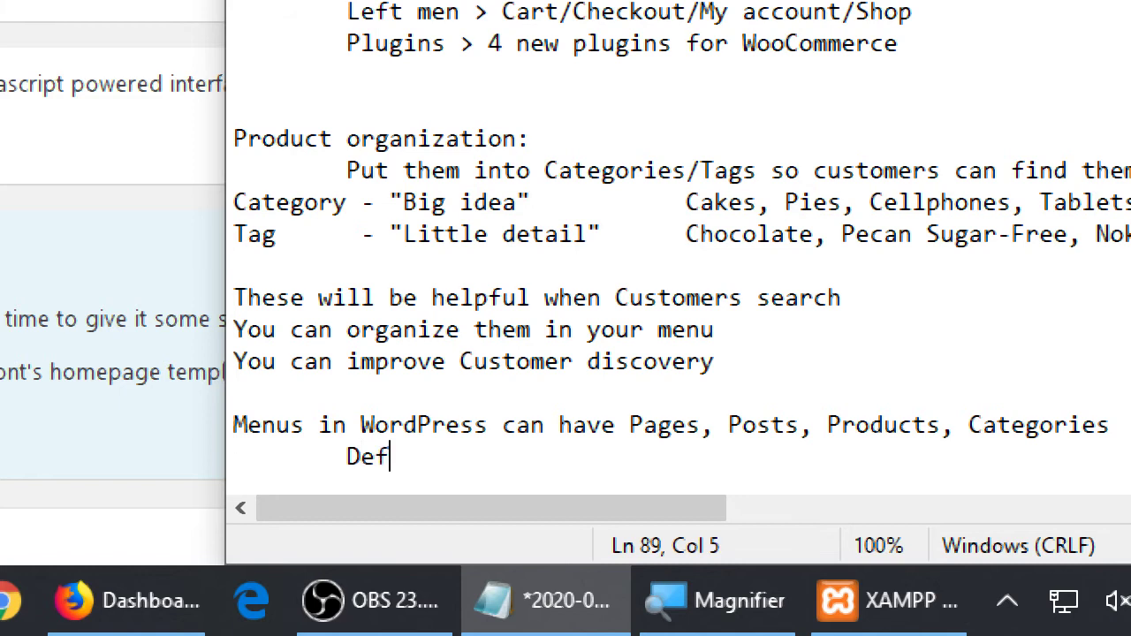
pyautogui.write('ault may be ')
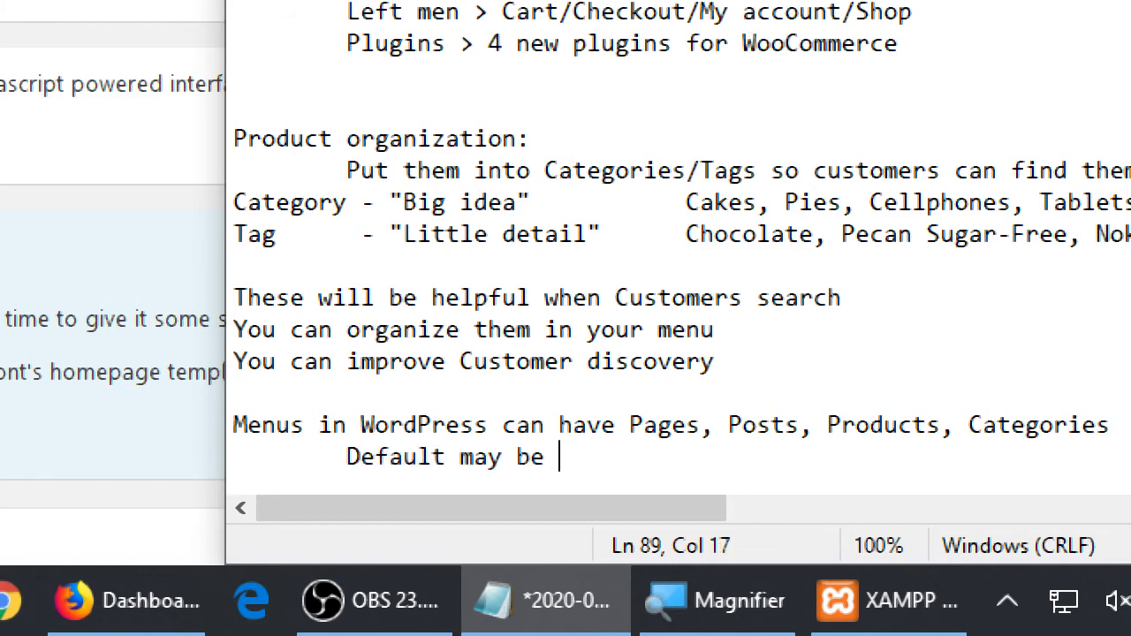
pyautogui.write('the current pa')
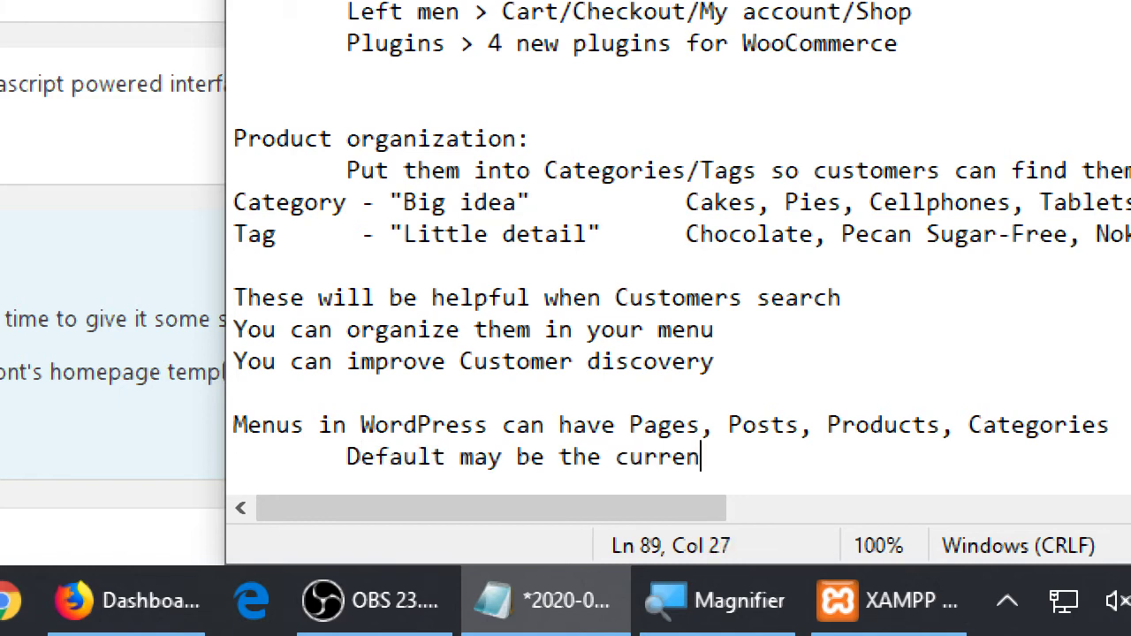
pyautogui.press('BackSpace')
pyautogui.press('BackSpace')
pyautogui.write('Pages')
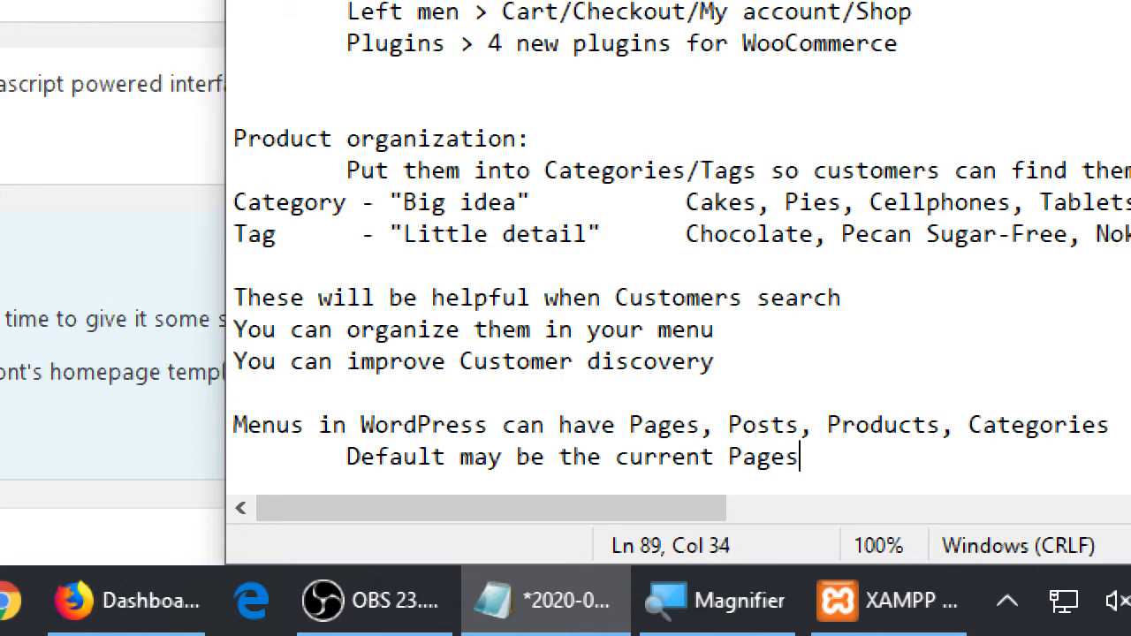
pyautogui.write(' you have only')
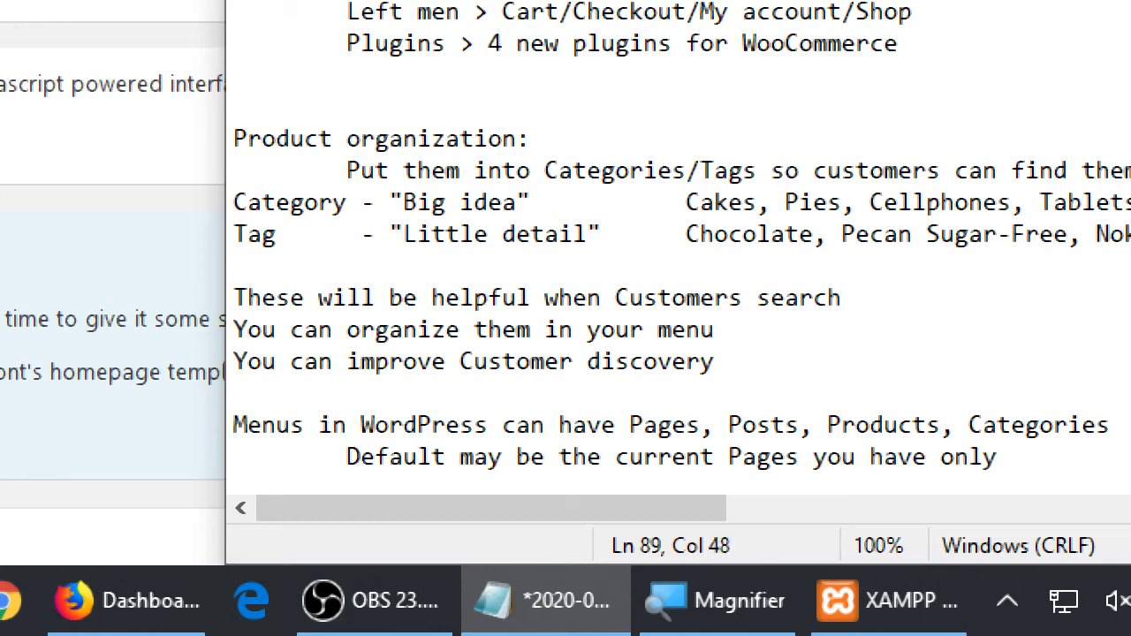
# - Start a new unindented line in the notes beginning with "You ma"
pyautogui.press('Return')
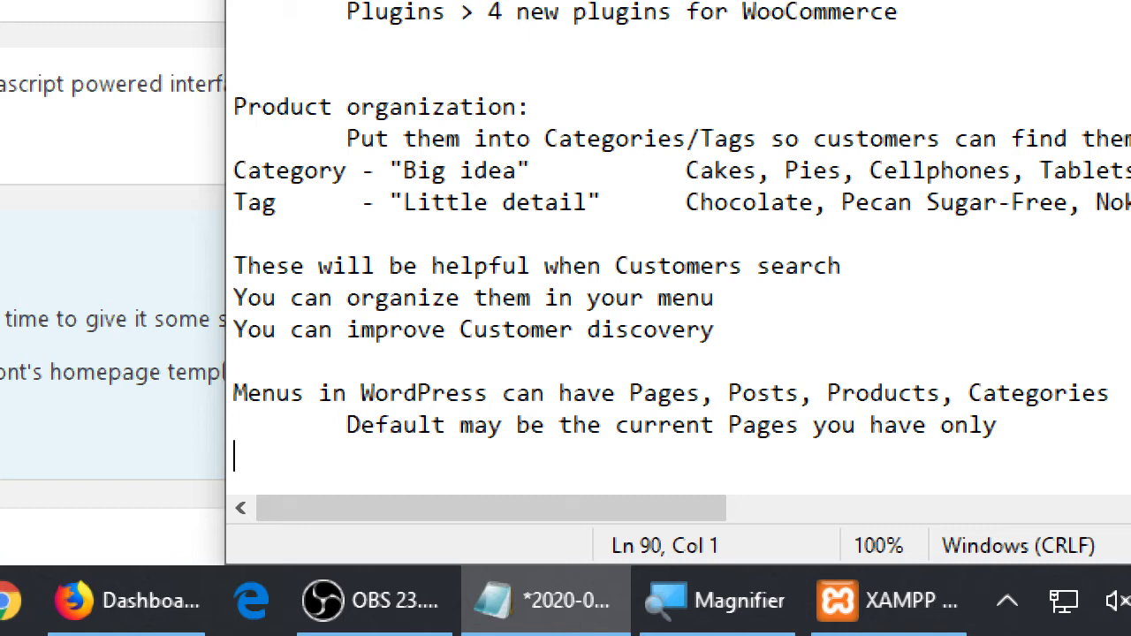
pyautogui.write('You ma')
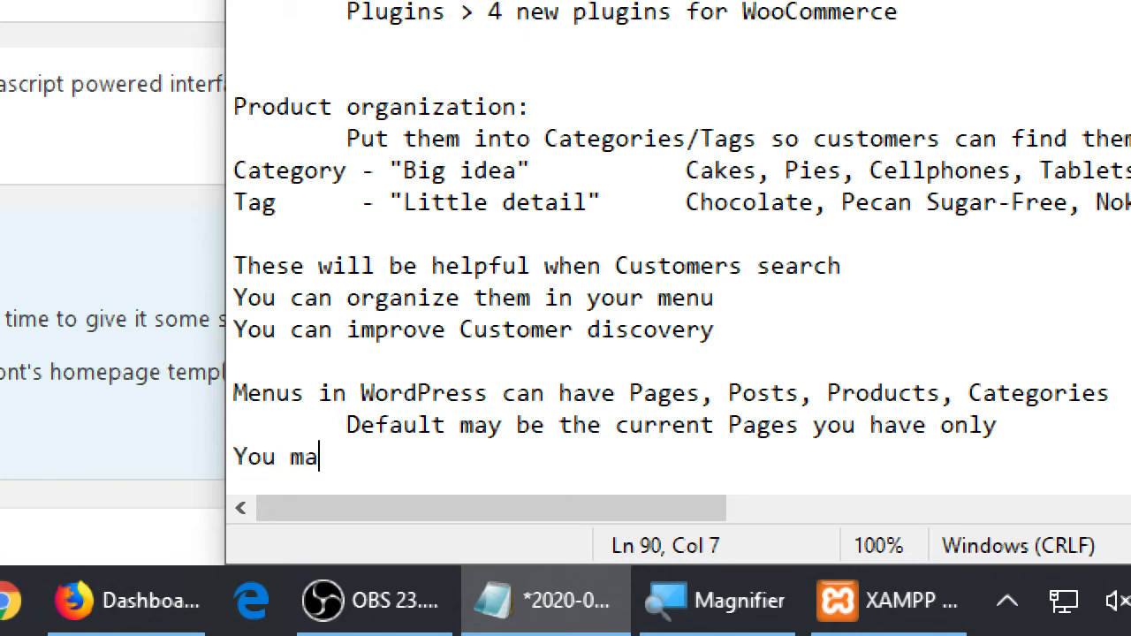
# - Finish the current note line as "You many have multiple menus" and save the notes file
pyautogui.write('ny have mult')
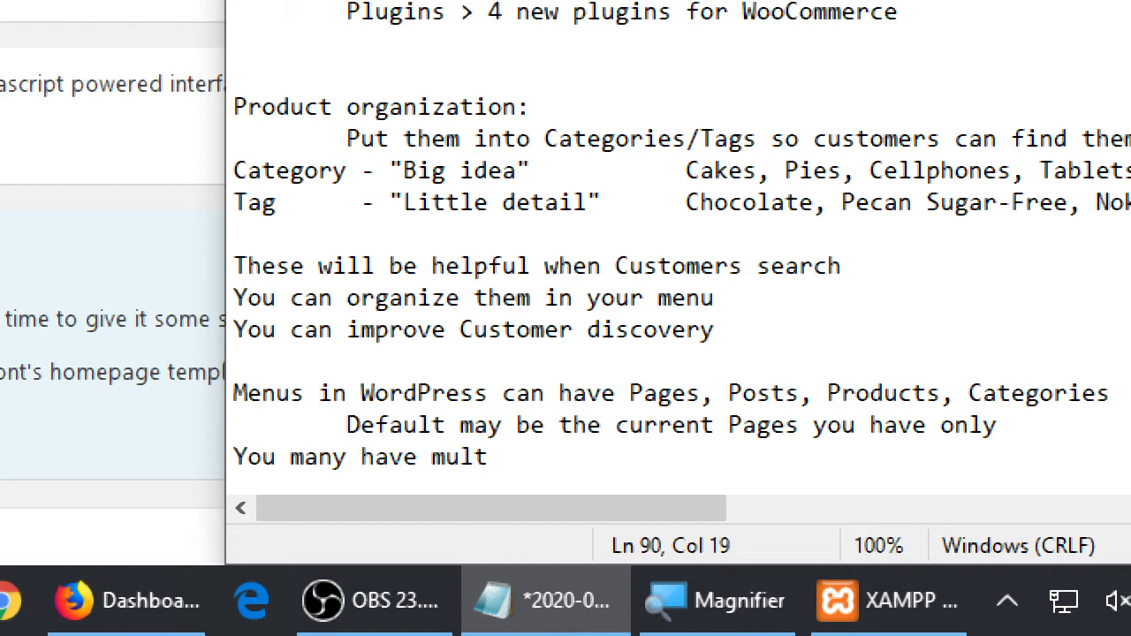
pyautogui.write('iple menus')
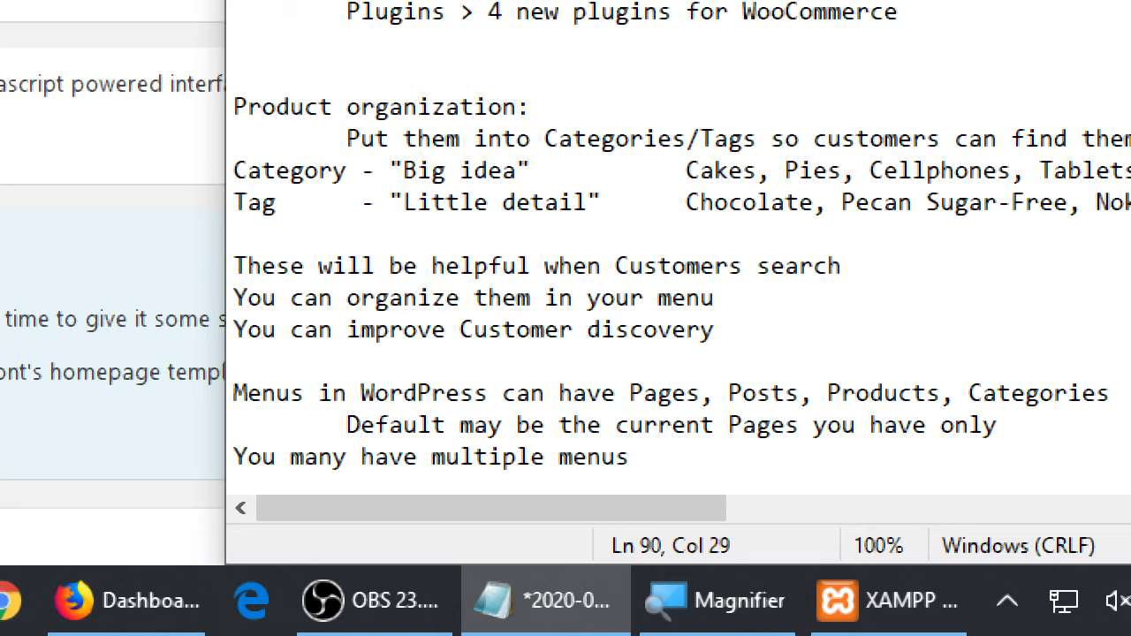
pyautogui.hotkey('ctrl', 's')
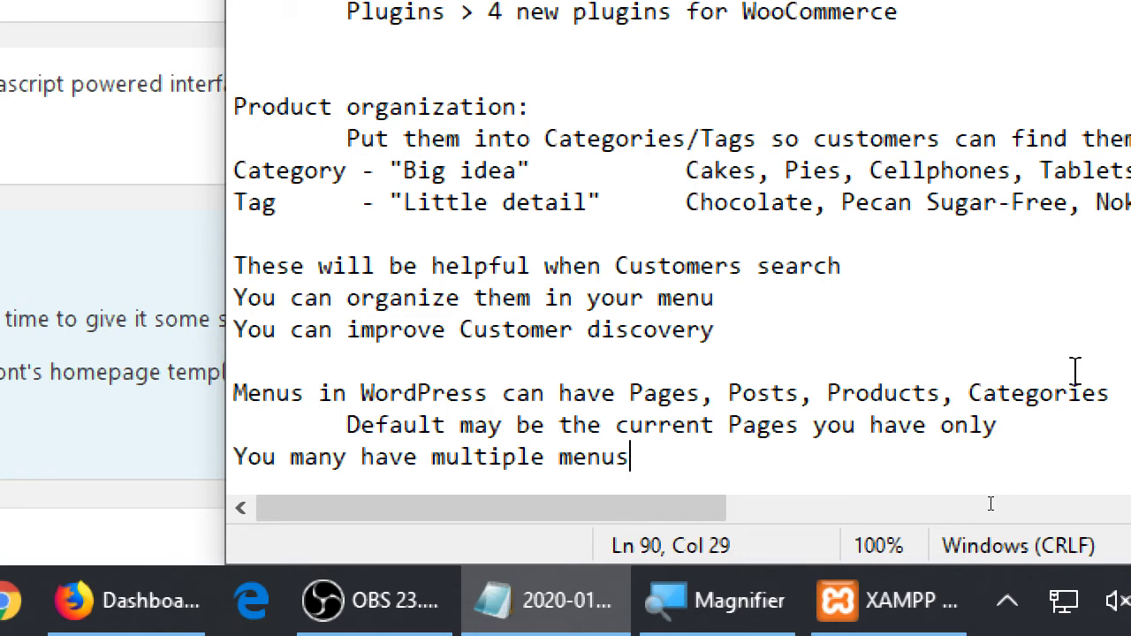
pyautogui.press('super+Escape')
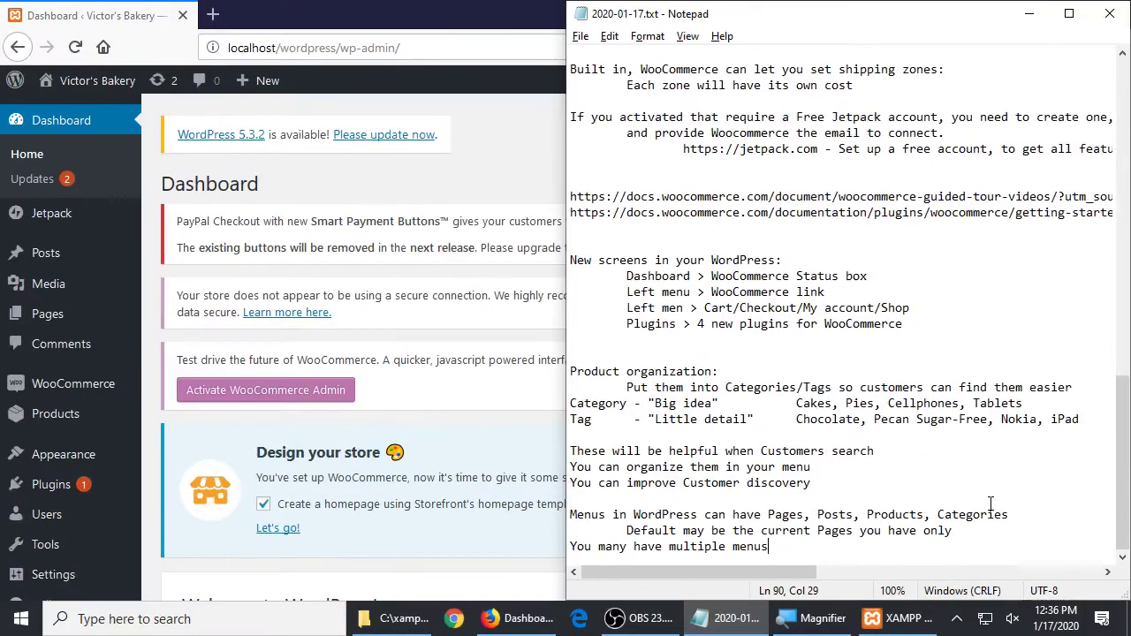
# - Switch to Firefox, open the site's front page in a separate tab to view its navigation menu, and return to the dashboard
pyautogui.click(392, 9)
pyautogui.click(97, 80)
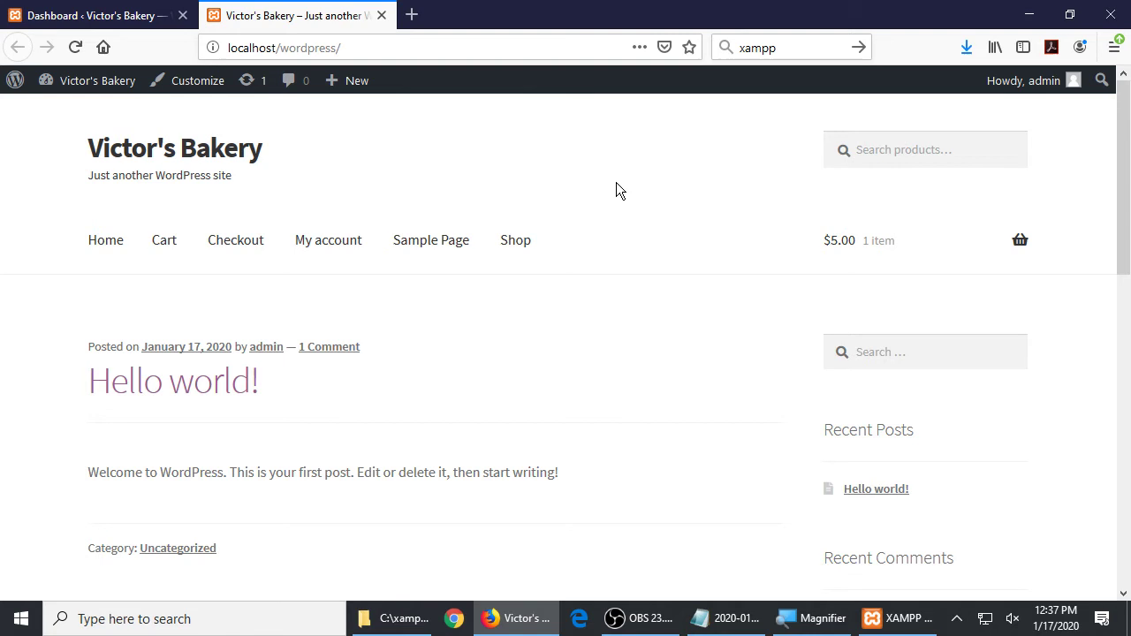
pyautogui.click(97, 15)
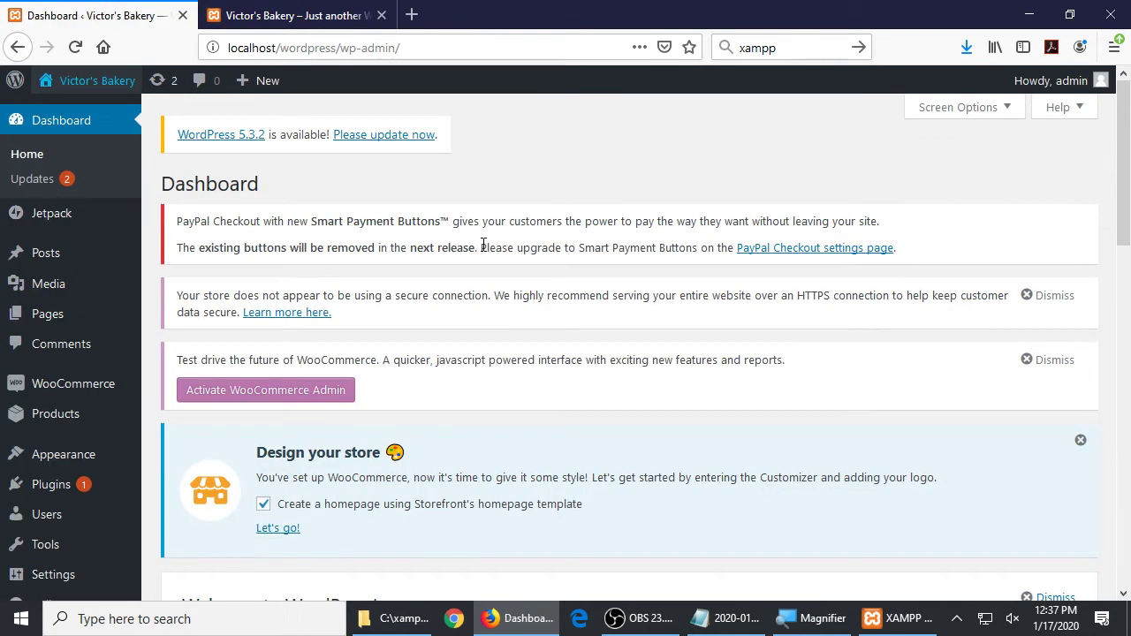
# - Open the Menus management page among the site's appearance settings
pyautogui.scroll(-3, 375, 220)
pyautogui.scroll(-8, 375, 220)
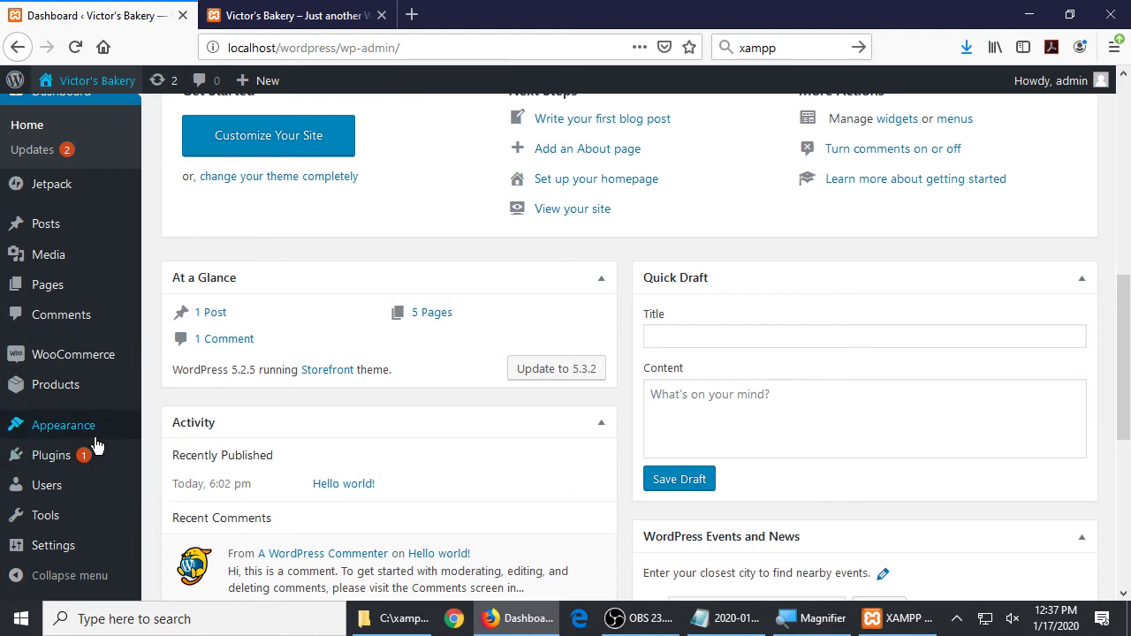
pyautogui.moveTo(93, 440)
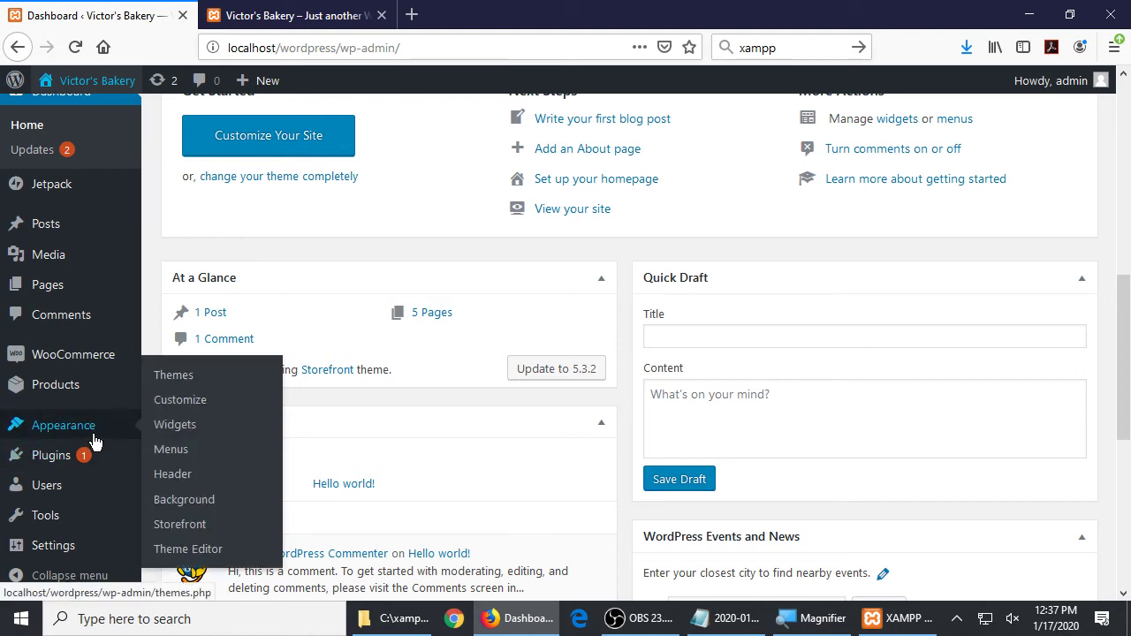
pyautogui.click(186, 456)
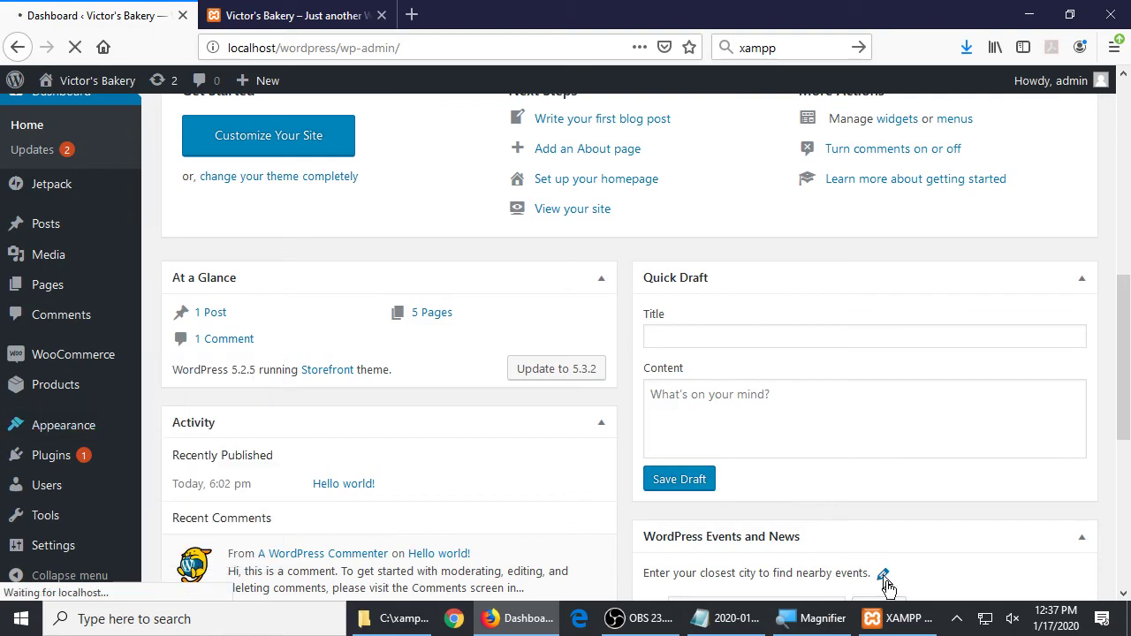
# - Switch to Notepad, add the line "Manage them: Dashboard > Appearance > Menus" at the end of the notes, and save the file
pyautogui.click(720, 622)
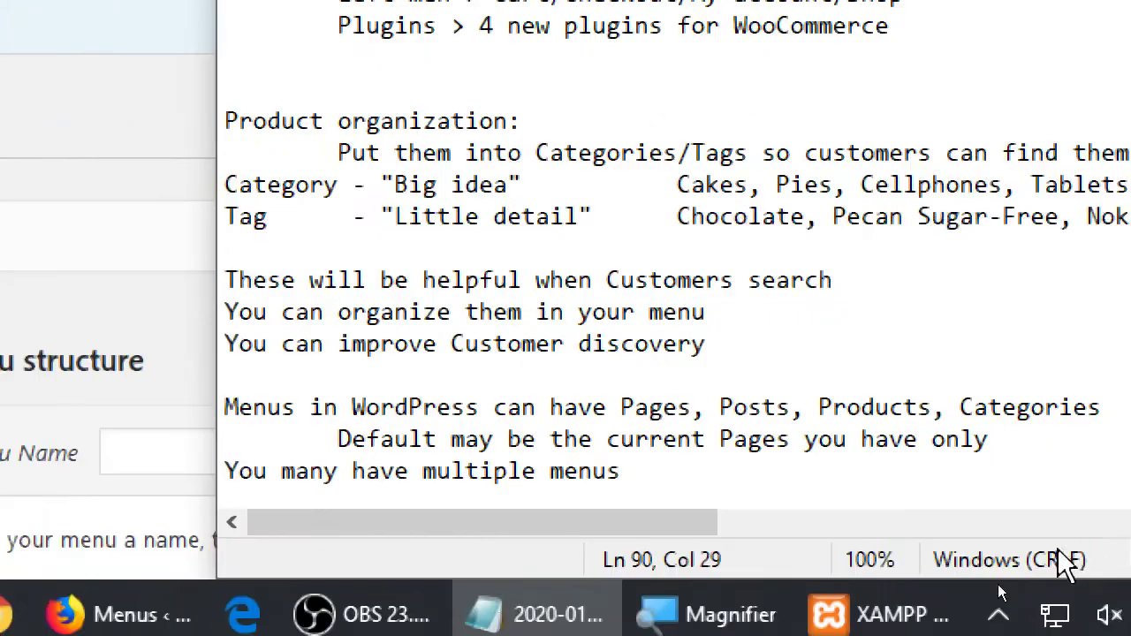
pyautogui.press('Return')
pyautogui.write('Ma')
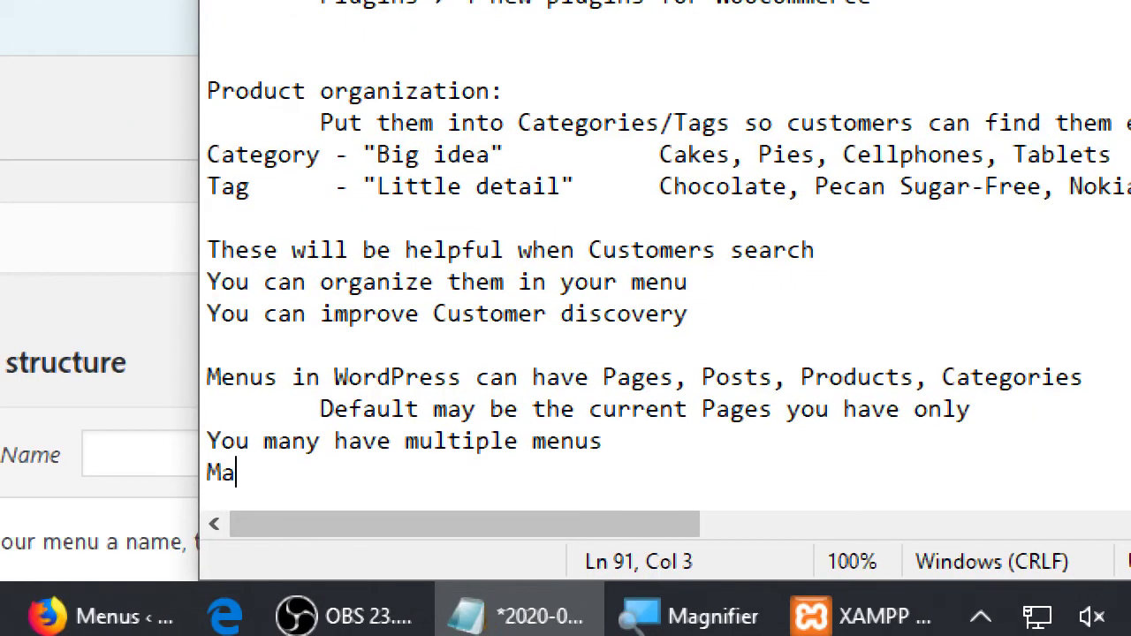
pyautogui.write('nage them: Dashbo')
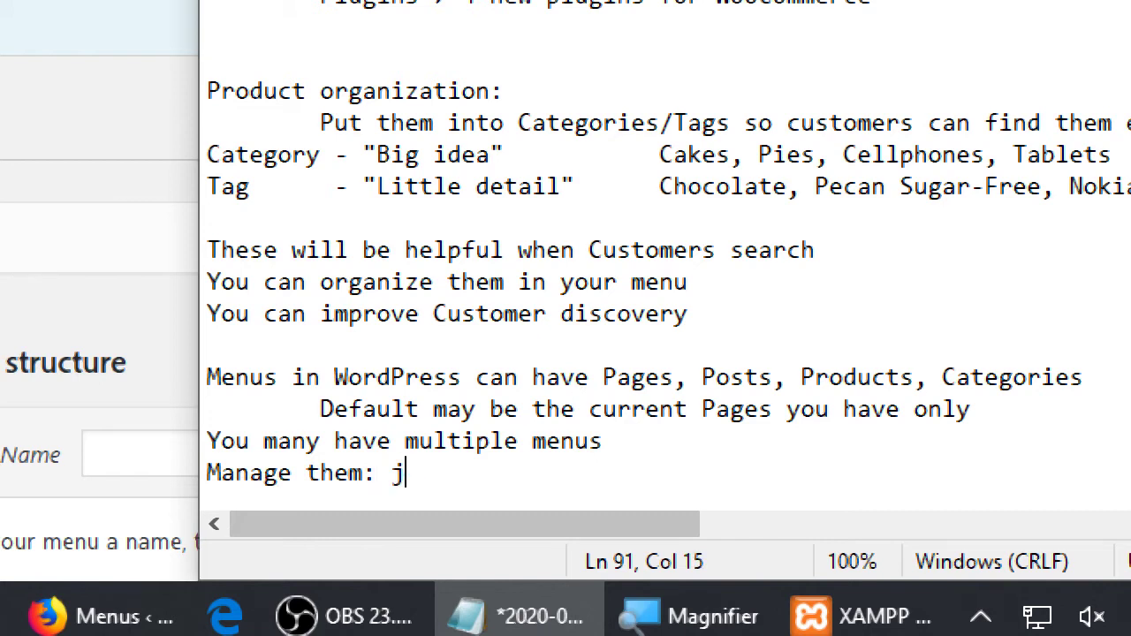
pyautogui.write('ard > ')
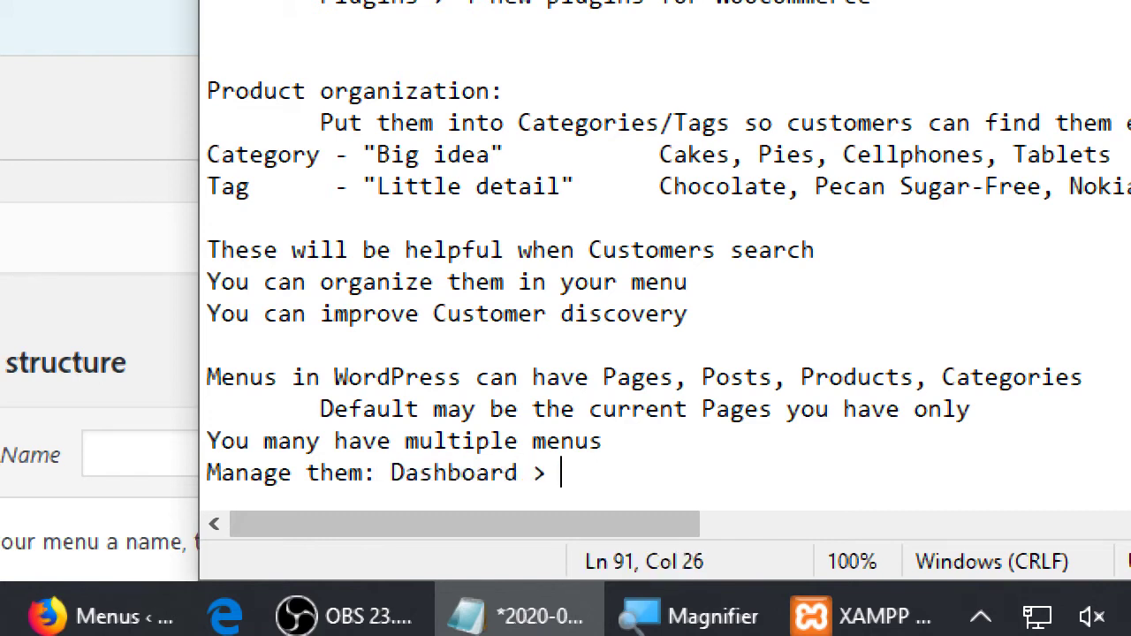
pyautogui.write('Appearance > Menus')
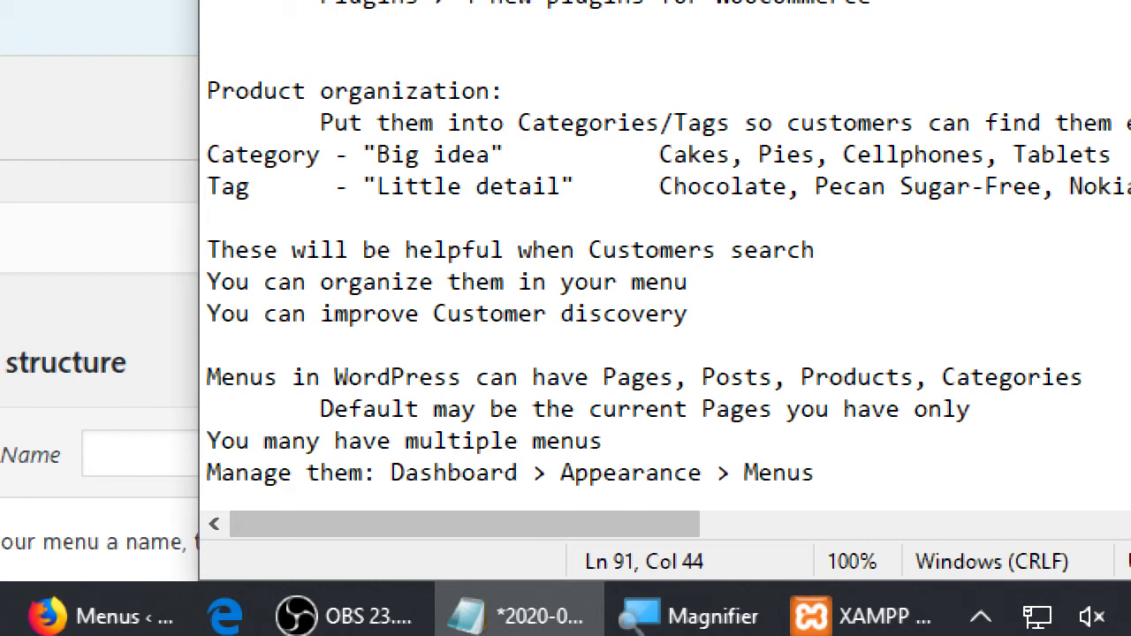
pyautogui.hotkey('ctrl', 's')
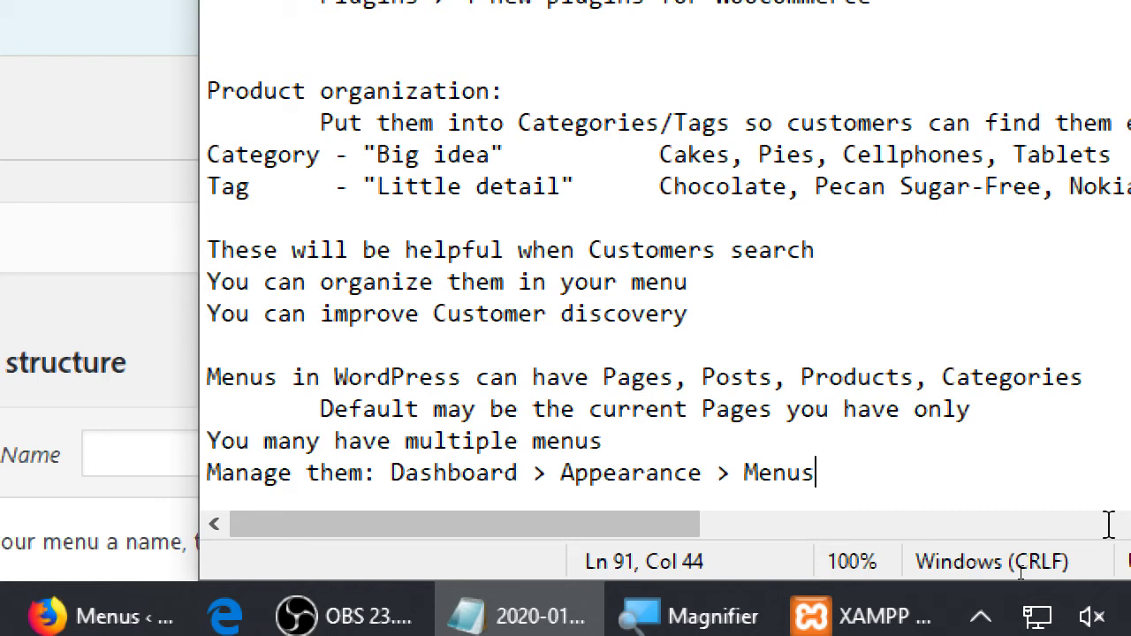
pyautogui.press('super+minus')
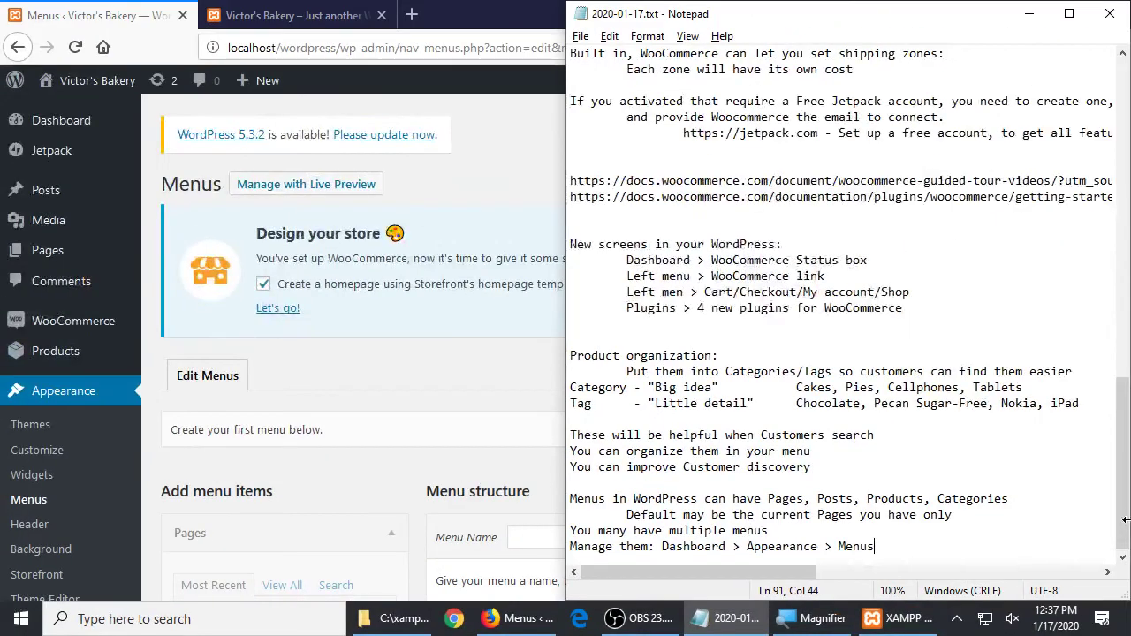
# - Switch to Firefox and examine the options on the Menus page alongside the storefront's current navigation menu
pyautogui.click(513, 137)
pyautogui.scroll(-5, 528, 174)
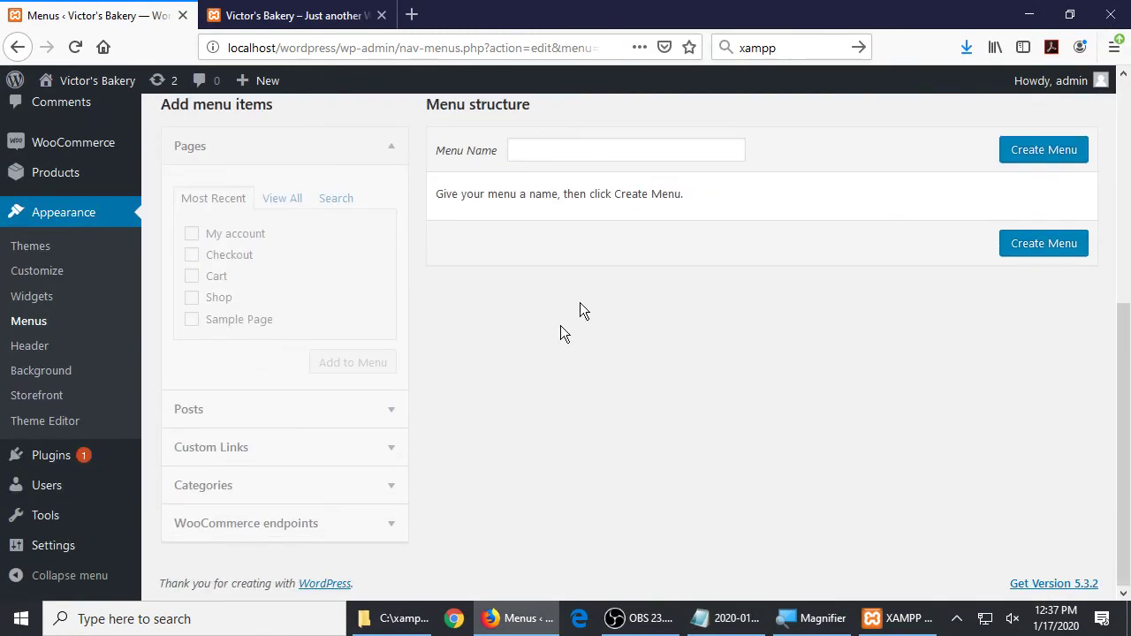
pyautogui.scroll(4, 683, 446)
pyautogui.scroll(-4, 684, 451)
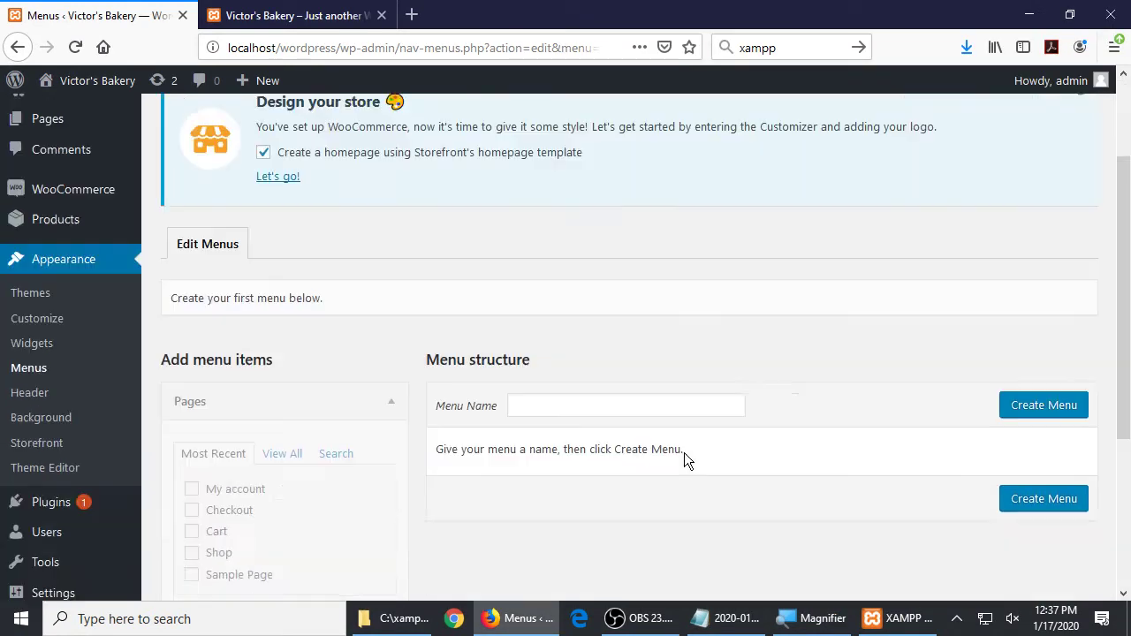
pyautogui.scroll(4, 684, 451)
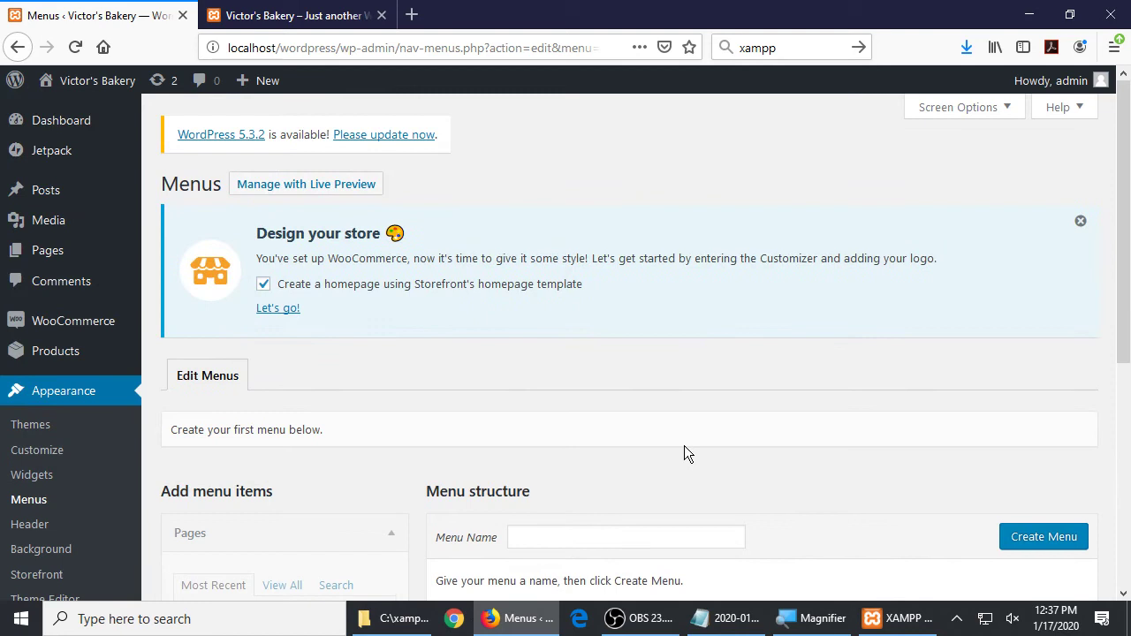
pyautogui.click(292, 15)
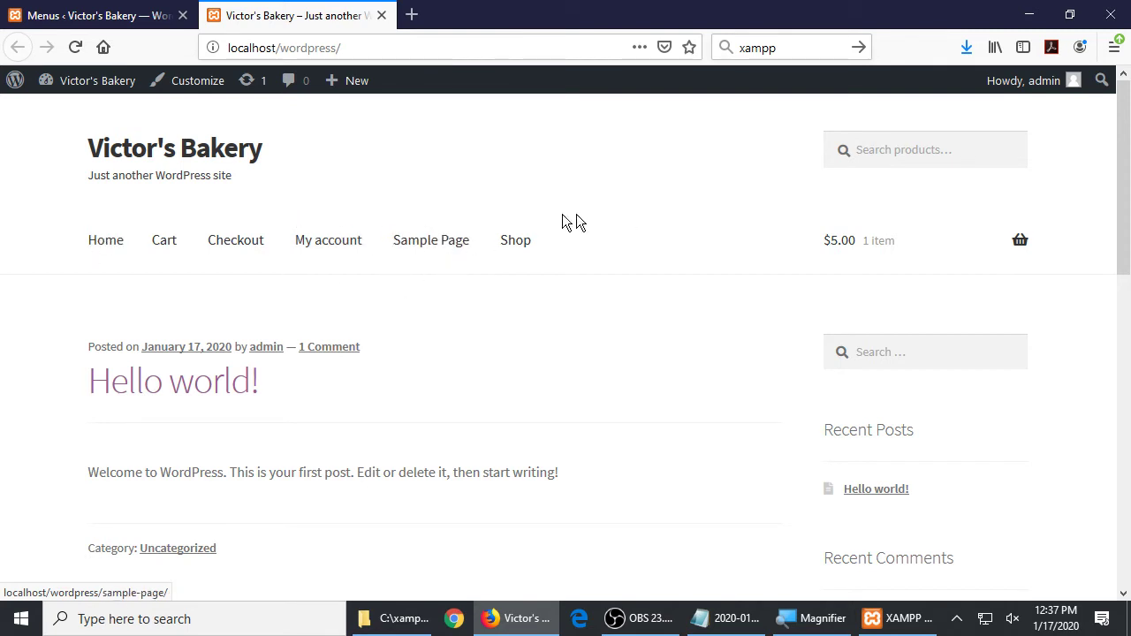
pyautogui.hotkey('ctrl', 'Tab')
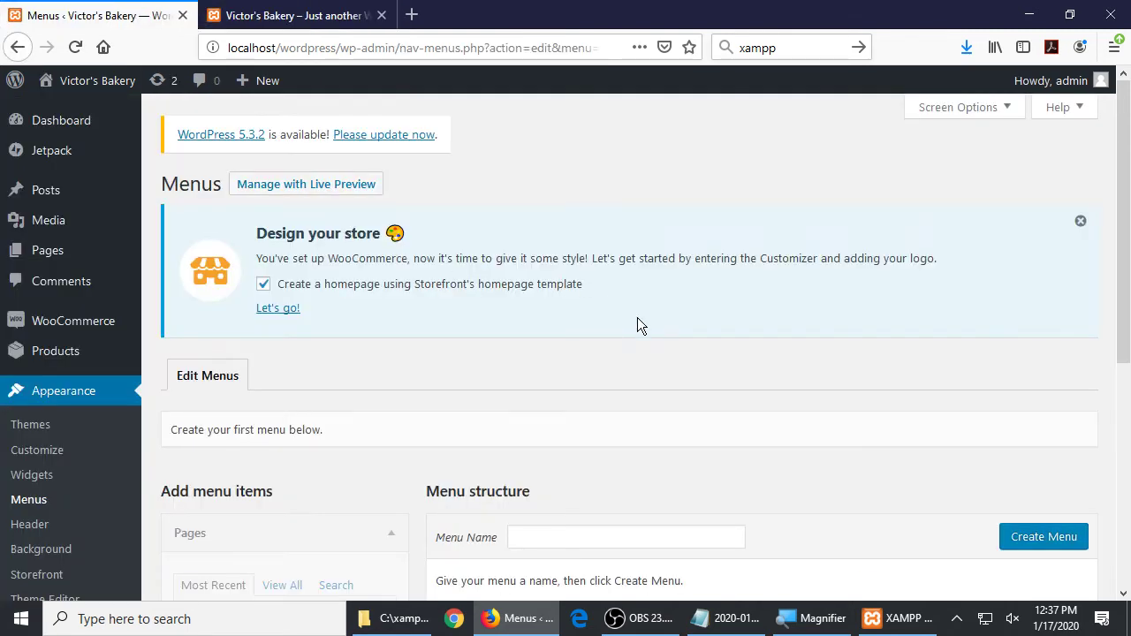
pyautogui.scroll(-3, 637, 318)
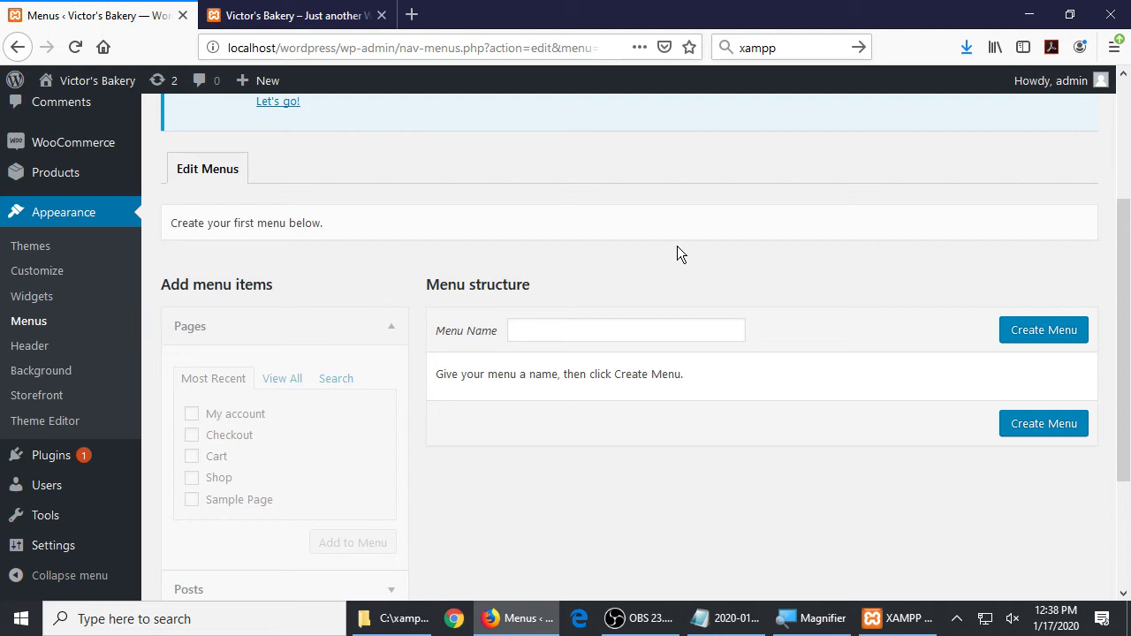
# - Switch to Notepad and add the numbered lines "1. Create a menu (name it)" and "2. Apply it to a location" to the notes
pyautogui.click(738, 621)
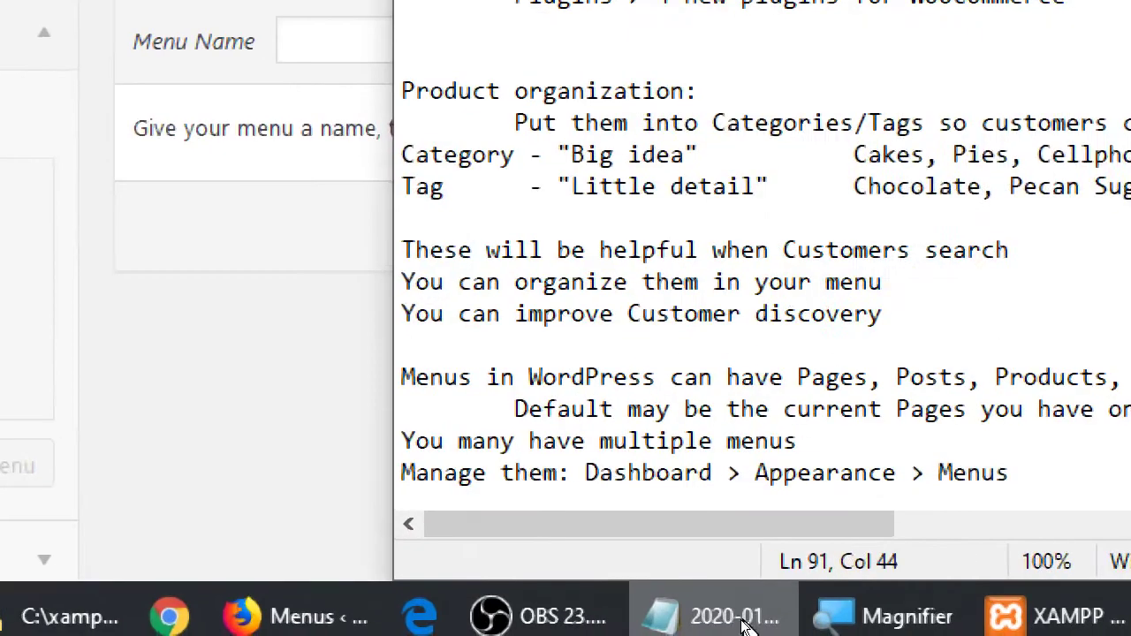
pyautogui.press('Return')
pyautogui.write('1')
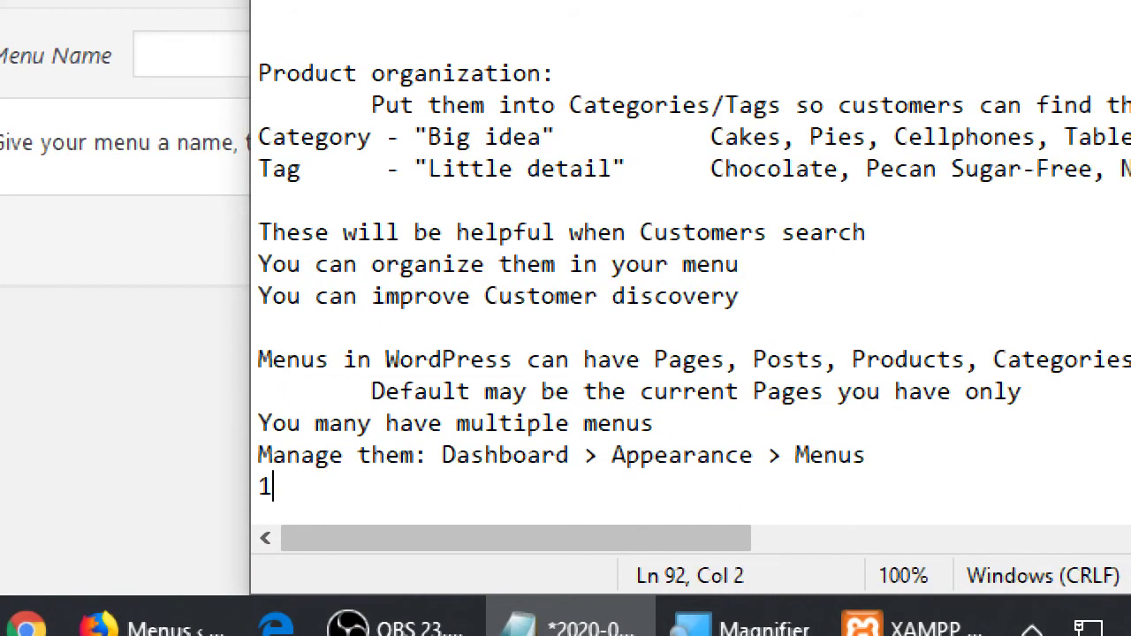
pyautogui.write('. Create a men')
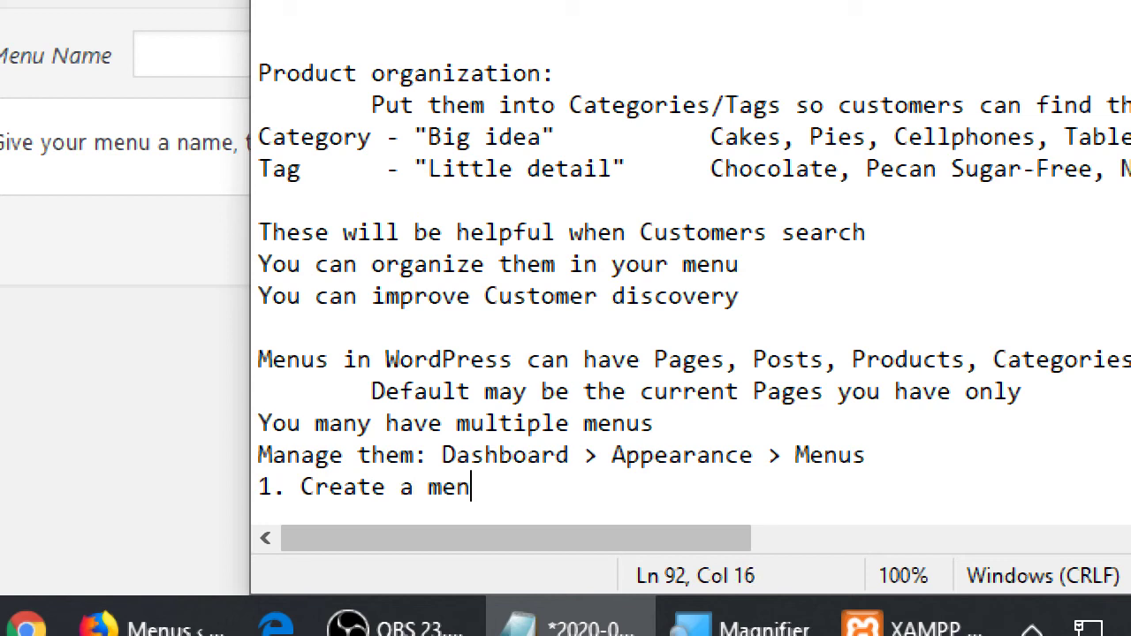
pyautogui.write('u (name it)')
pyautogui.press('Return')
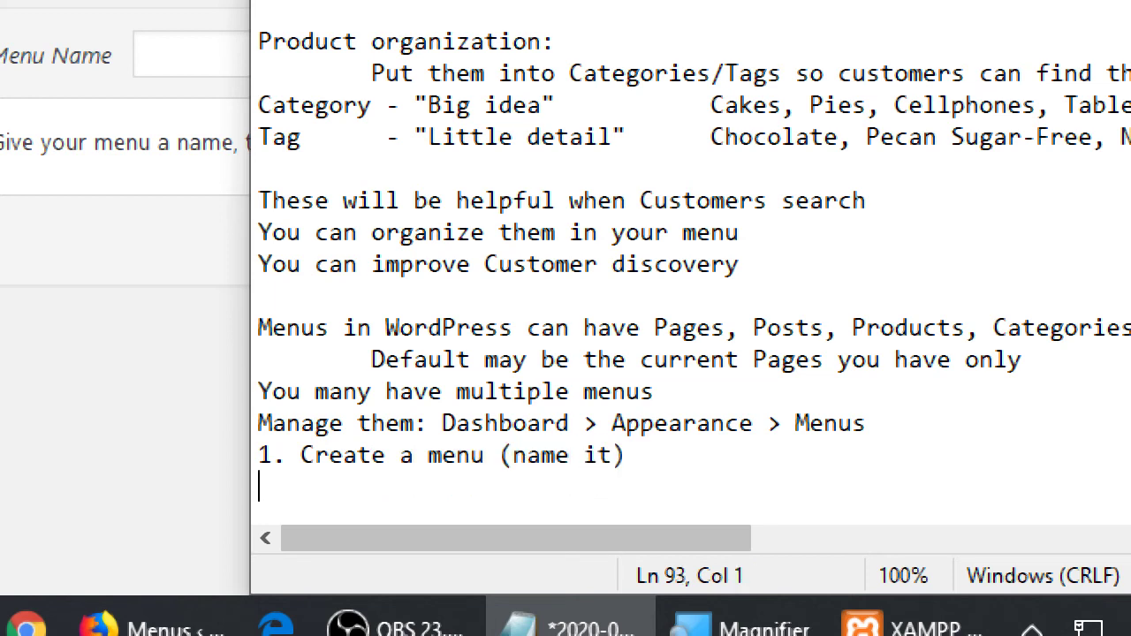
pyautogui.write('2. Apply it')
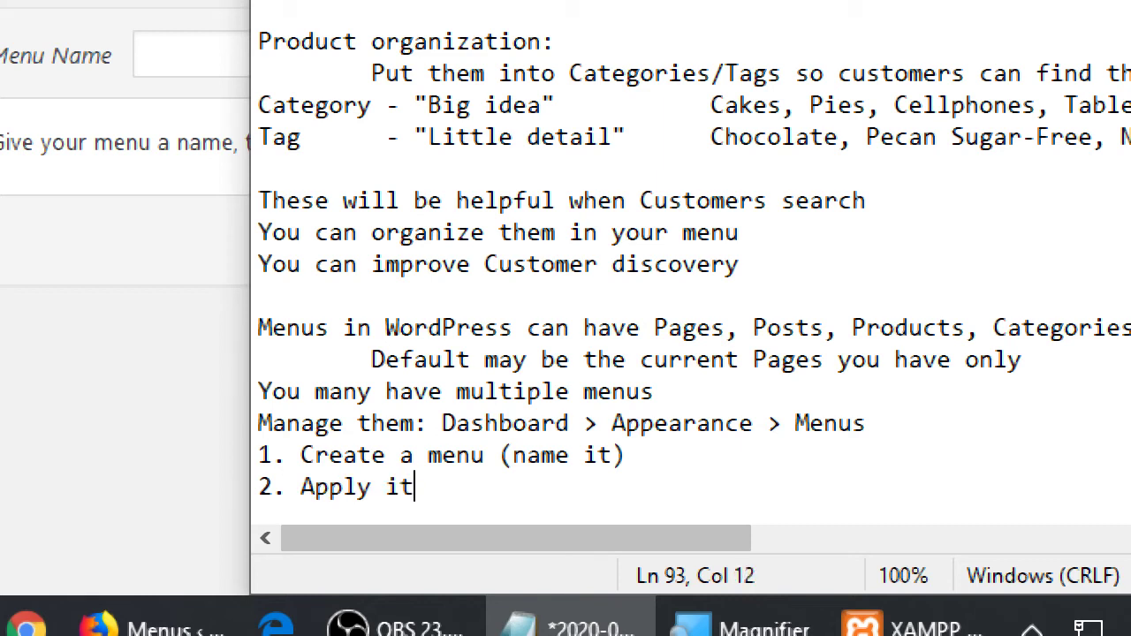
pyautogui.write(' to a location')
pyautogui.press('Return')
# - Add the numbered lines "3. Add items to the menu" and "4. Arrange as you wish", and save the notes file
pyautogui.write('3. Add item')
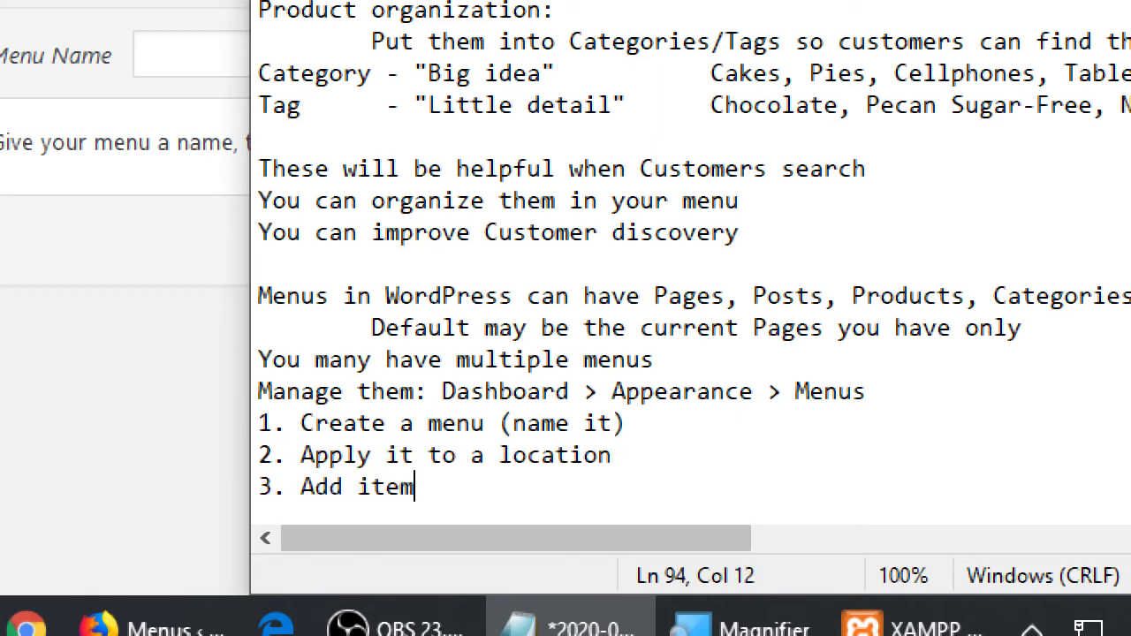
pyautogui.write('s to the menu')
pyautogui.press('Return')
pyautogui.write('4. Arran')
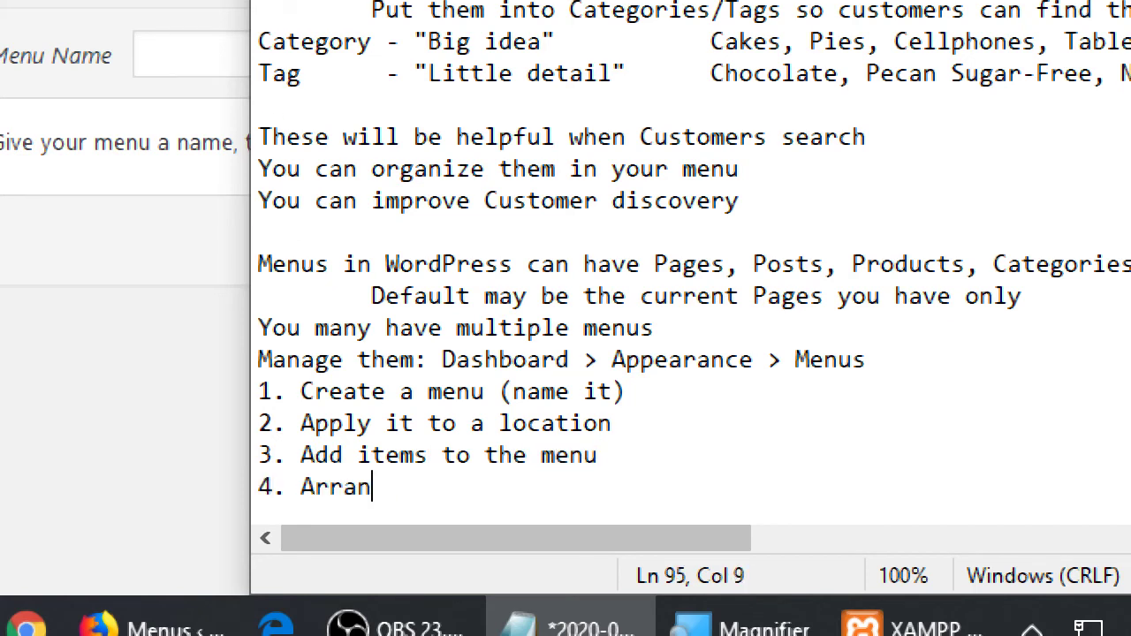
pyautogui.write('ge as you wish')
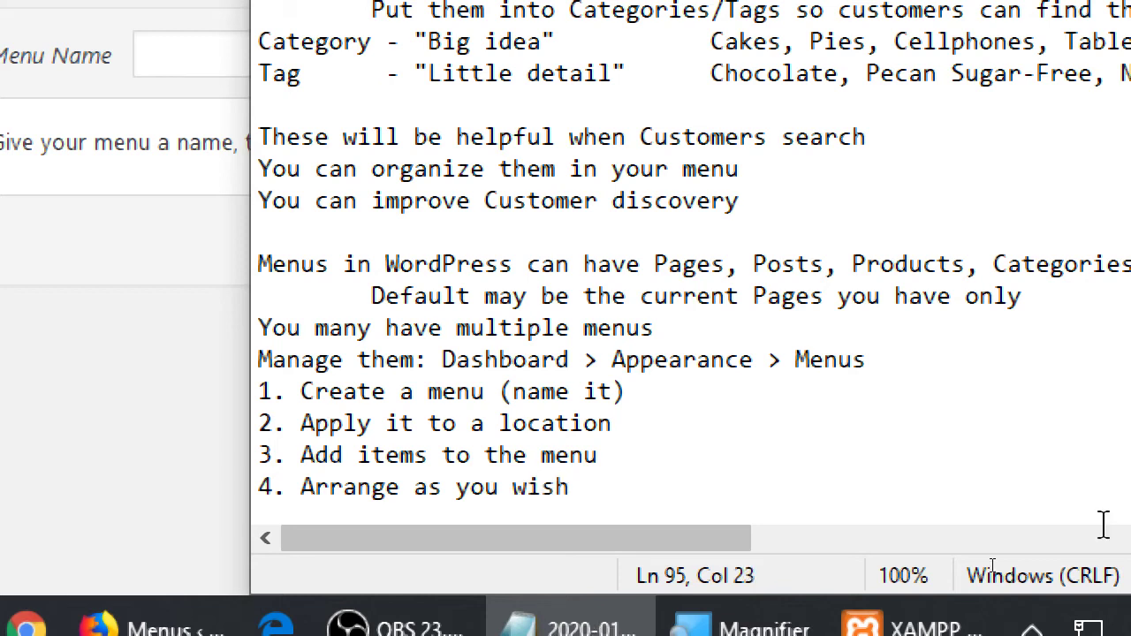
pyautogui.hotkey('ctrl', 's')
# - Review numbered lines 2 to 4 of the menu notes, highlighting the line about applying the menu to a location
pyautogui.press('Up')
pyautogui.press('Up')
pyautogui.press('Right')
pyautogui.press('Right')
pyautogui.press('Right')
pyautogui.hotkey('shift', 'Home')
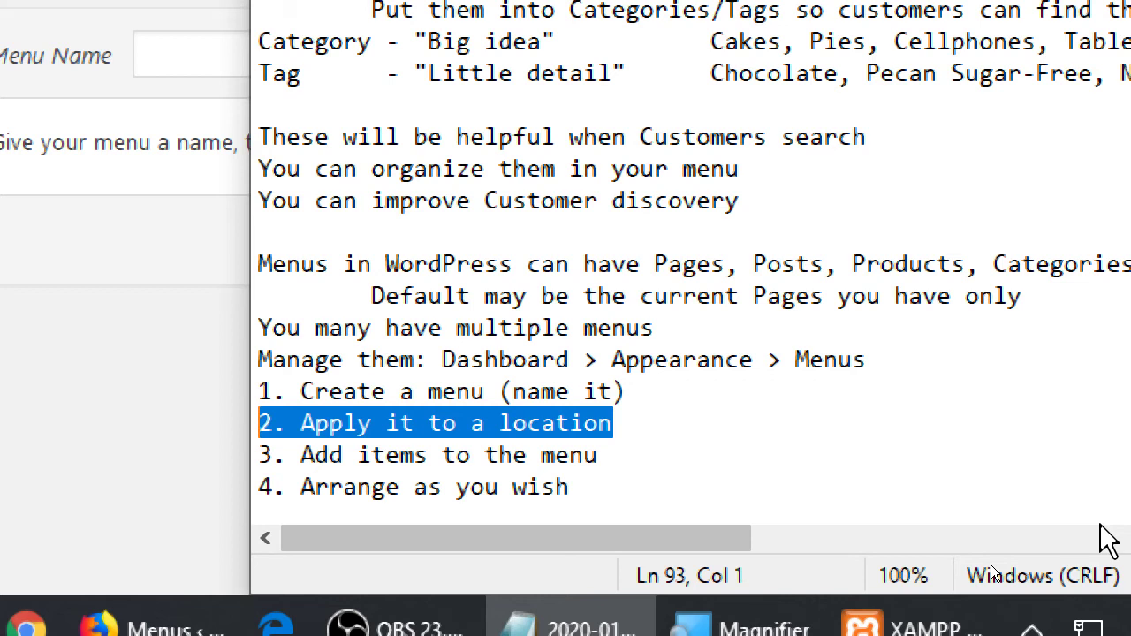
pyautogui.press('End')
pyautogui.press('Left')
pyautogui.press('Left')
pyautogui.press('Left')
pyautogui.press('Left')
pyautogui.press('Left')
pyautogui.press('Left')
pyautogui.press('Left')
pyautogui.press('Left')
pyautogui.press('Left')
pyautogui.press('Left')
pyautogui.press('Left')
pyautogui.press('Left')
pyautogui.press('Left')
pyautogui.press('Down')
pyautogui.press('Left')
pyautogui.press('Left')
pyautogui.press('Left')
pyautogui.press('Left')
pyautogui.press('Left')
pyautogui.press('Left')
pyautogui.press('Down')
pyautogui.press('Right')
pyautogui.press('Right')
pyautogui.press('Right')
pyautogui.press('Right')
pyautogui.press('Right')
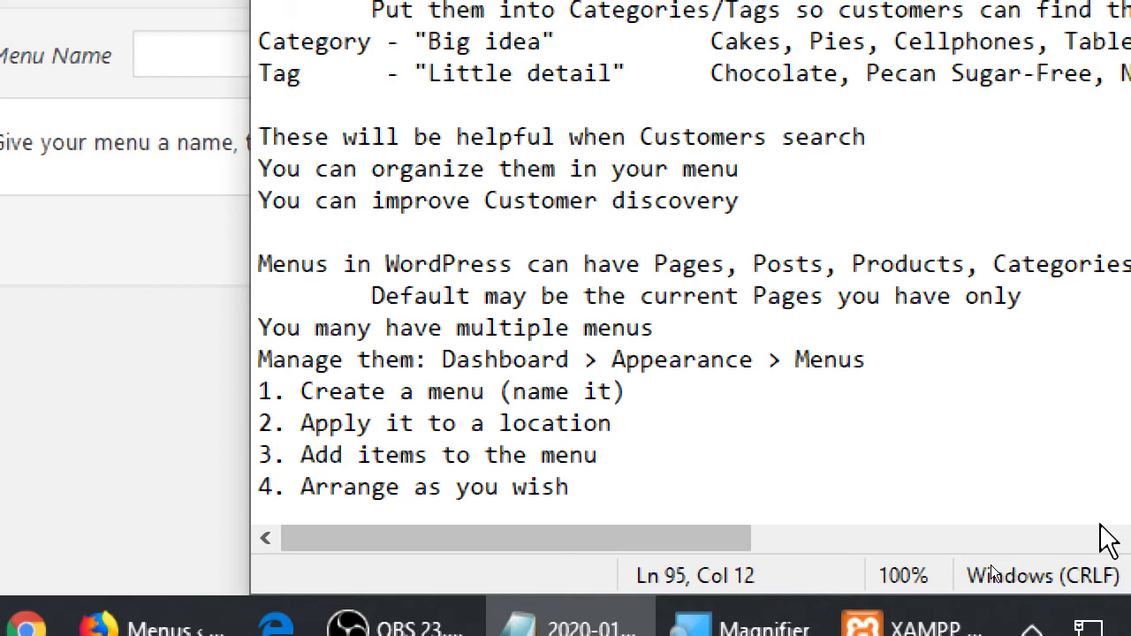
# - Switch to Firefox and name the new menu "Main Menu" in the menu structure section
pyautogui.press('super+minus')
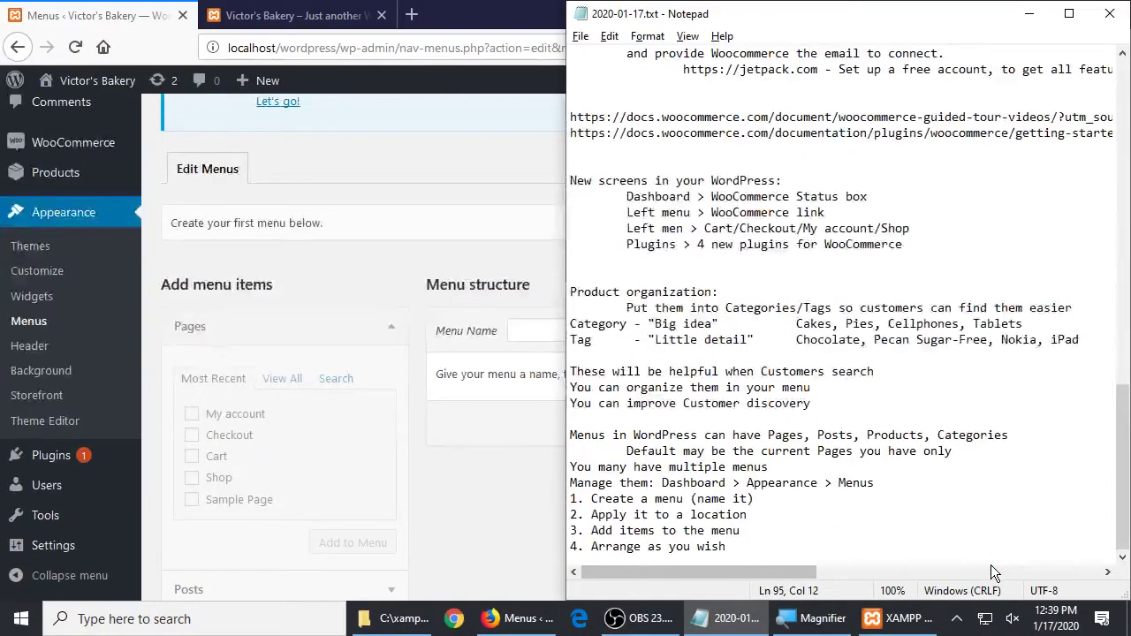
pyautogui.click(535, 330)
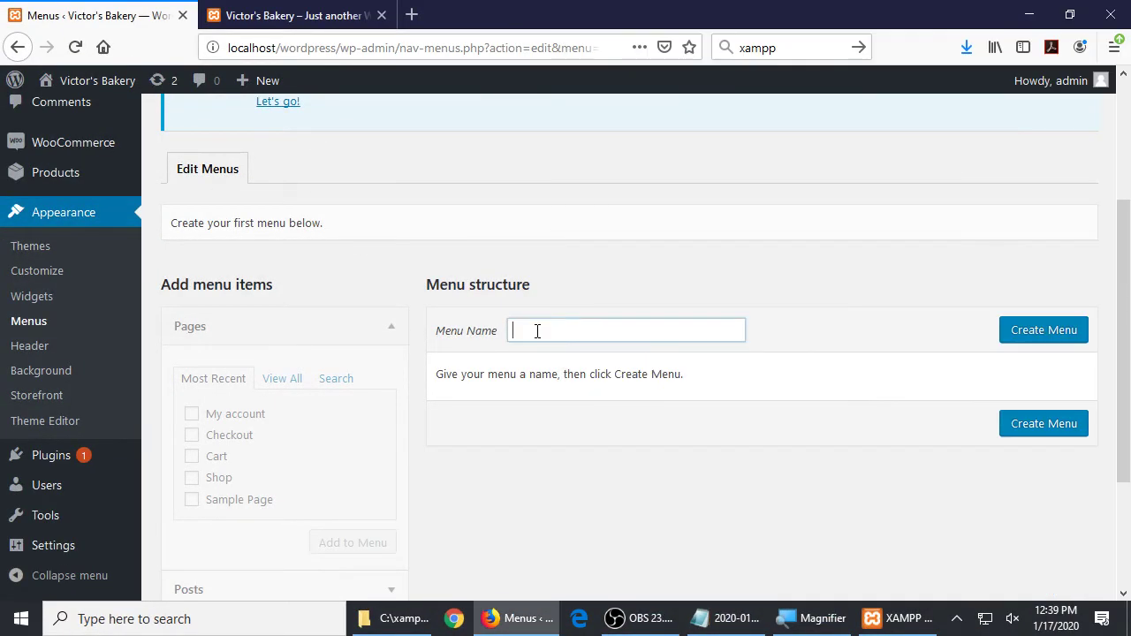
pyautogui.write('Main')
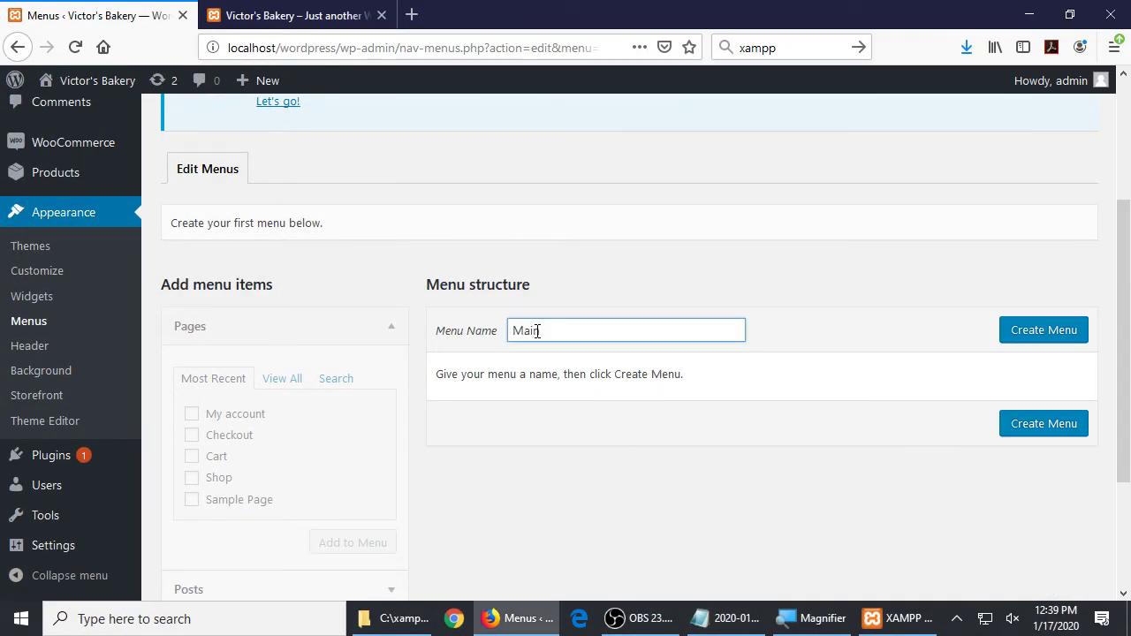
pyautogui.press('super+plus')
pyautogui.write('n Menu')
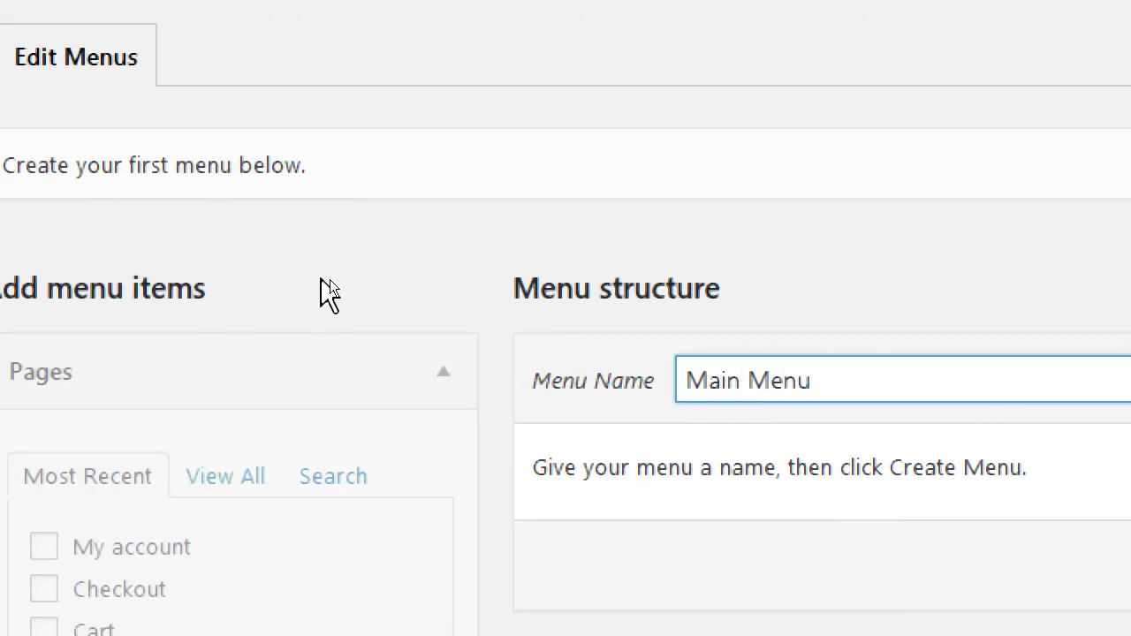
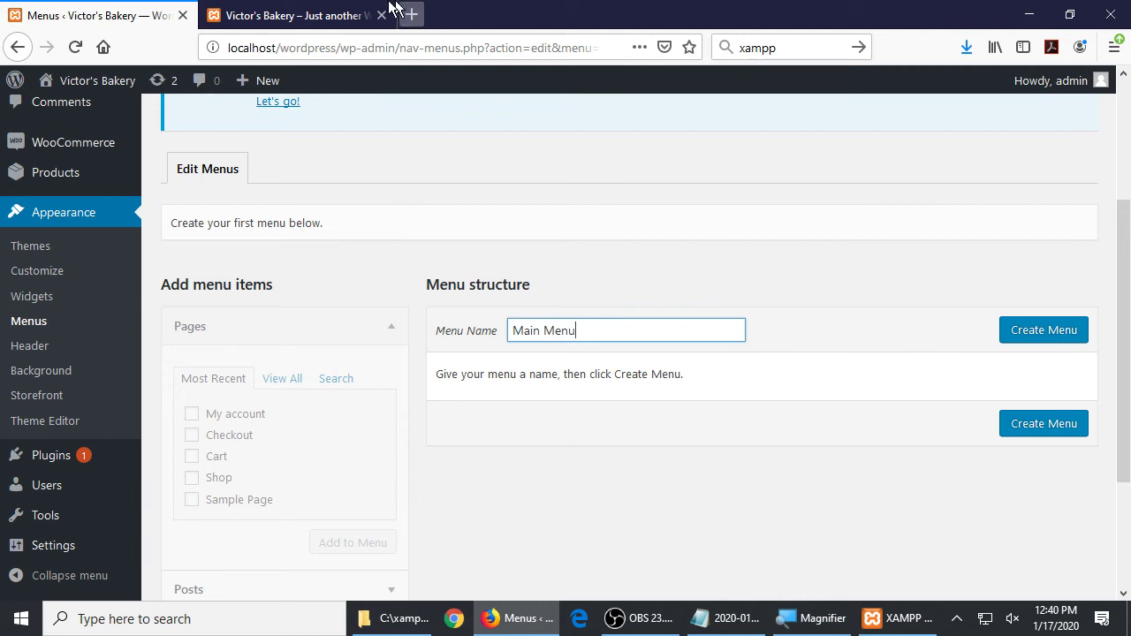
# - Compare the menu being set up with the storefront's current navigation, and create the menu
pyautogui.click(322, 9)
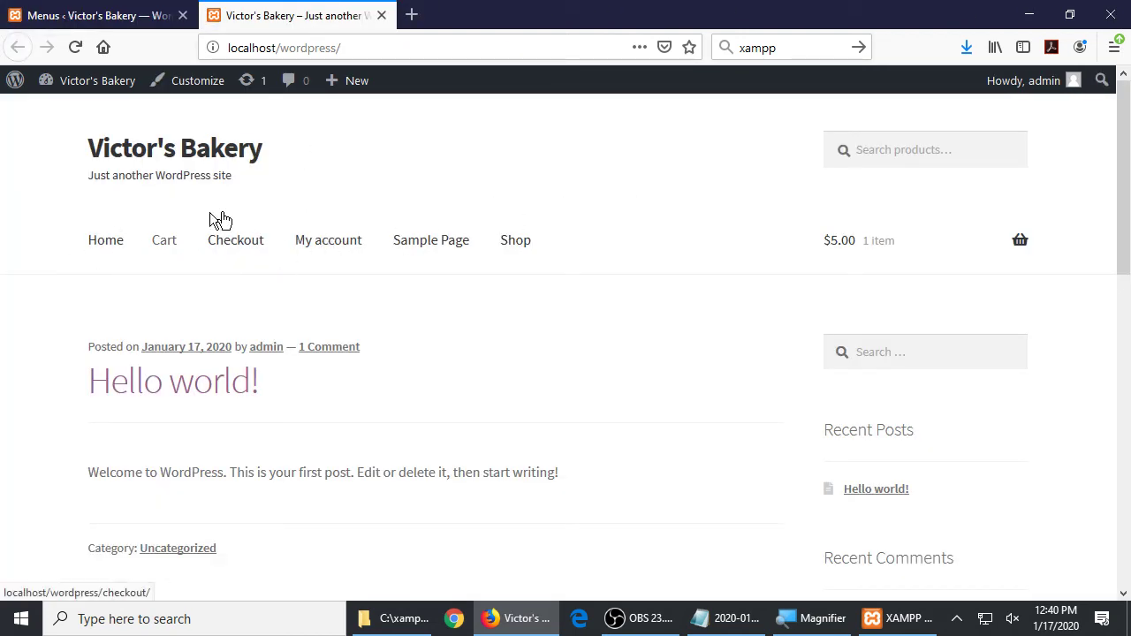
pyautogui.click(93, 15)
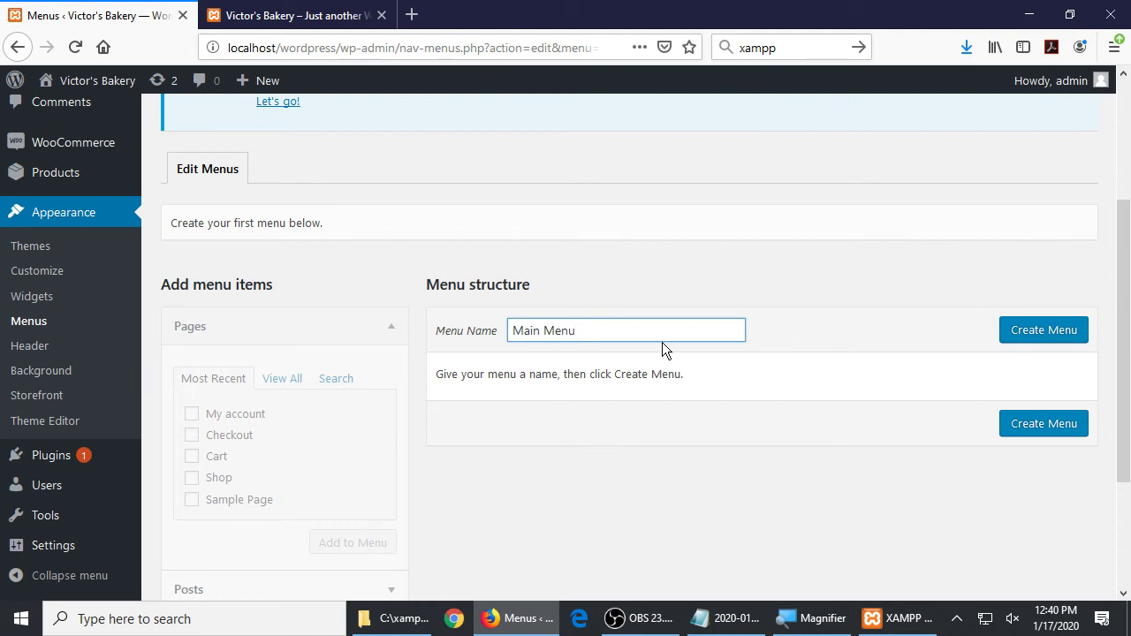
pyautogui.moveTo(648, 334); pyautogui.dragTo(501, 335)
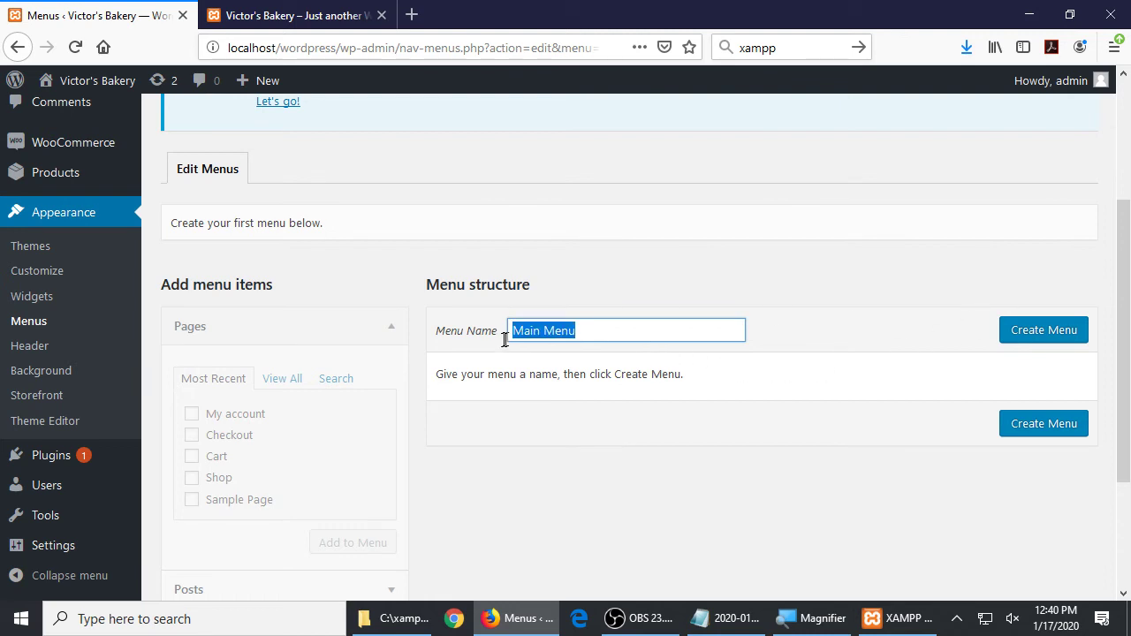
pyautogui.click(603, 323)
pyautogui.click(292, 15)
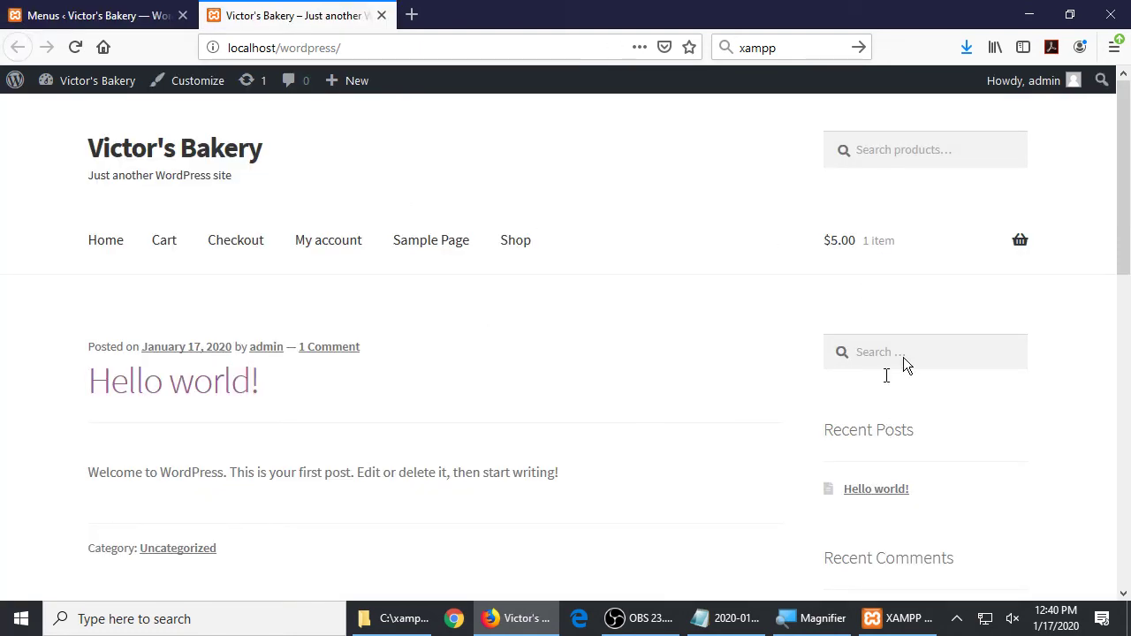
pyautogui.click(92, 10)
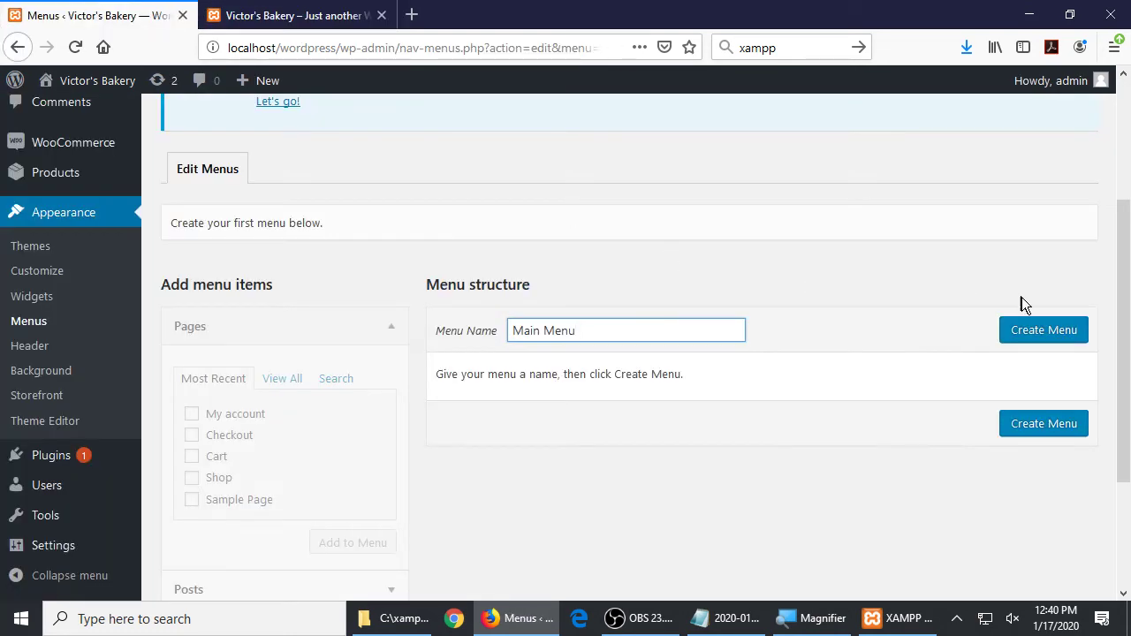
pyautogui.click(1040, 328)
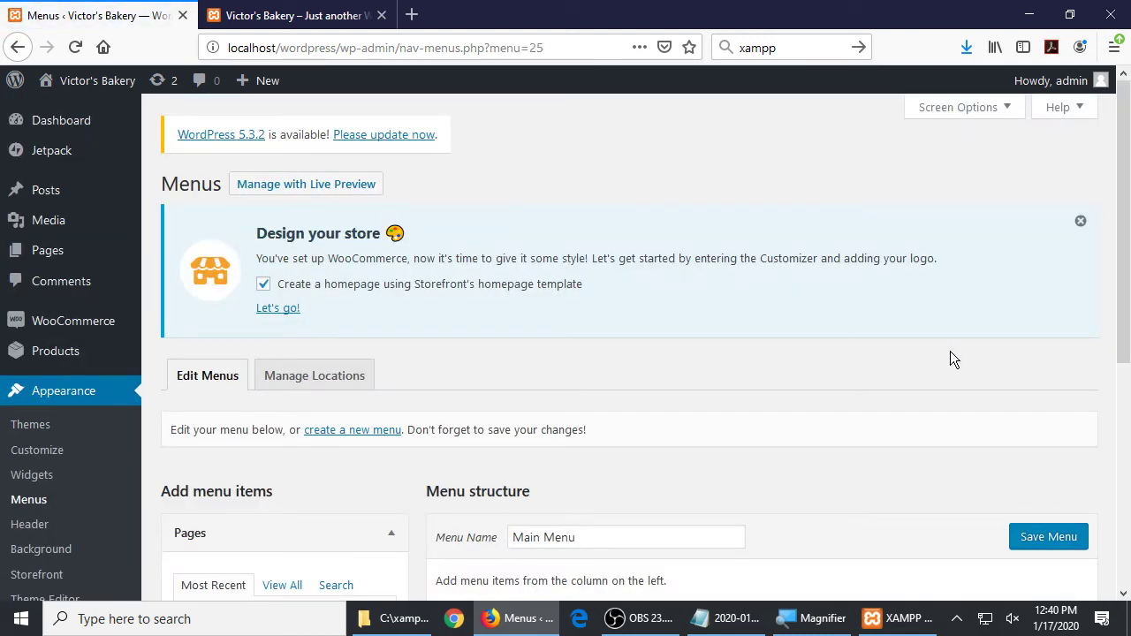
# - Assign Main Menu to the Primary Menu display location, checking the storefront page for menu positions, and save the menu
pyautogui.scroll(-3, 950, 352)
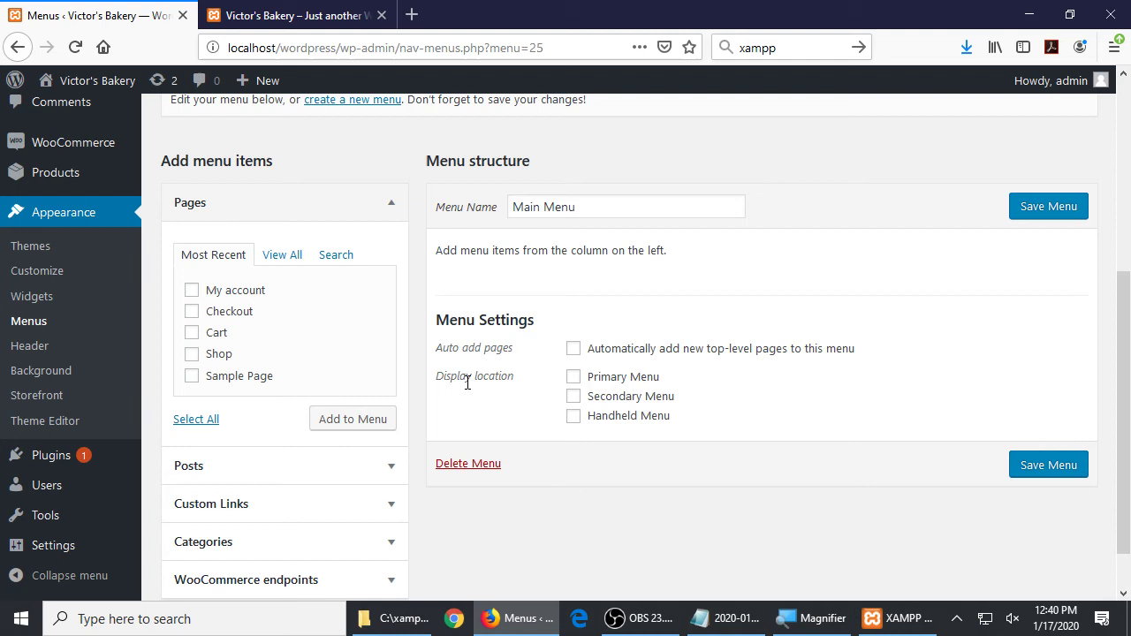
pyautogui.moveTo(461, 376); pyautogui.dragTo(500, 375)
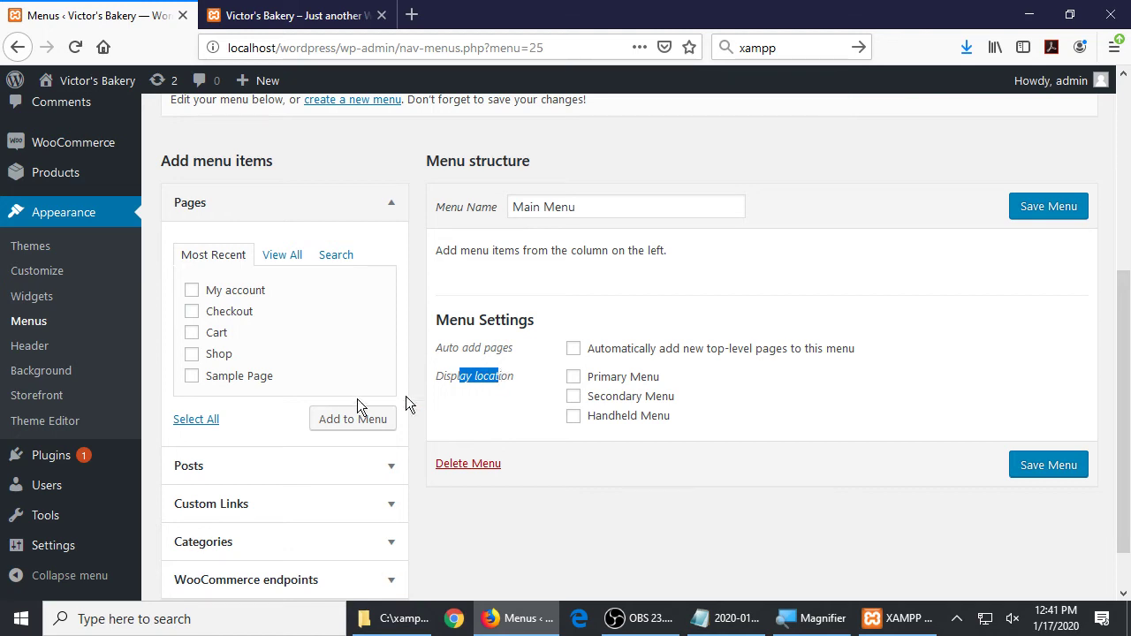
pyautogui.click(643, 513)
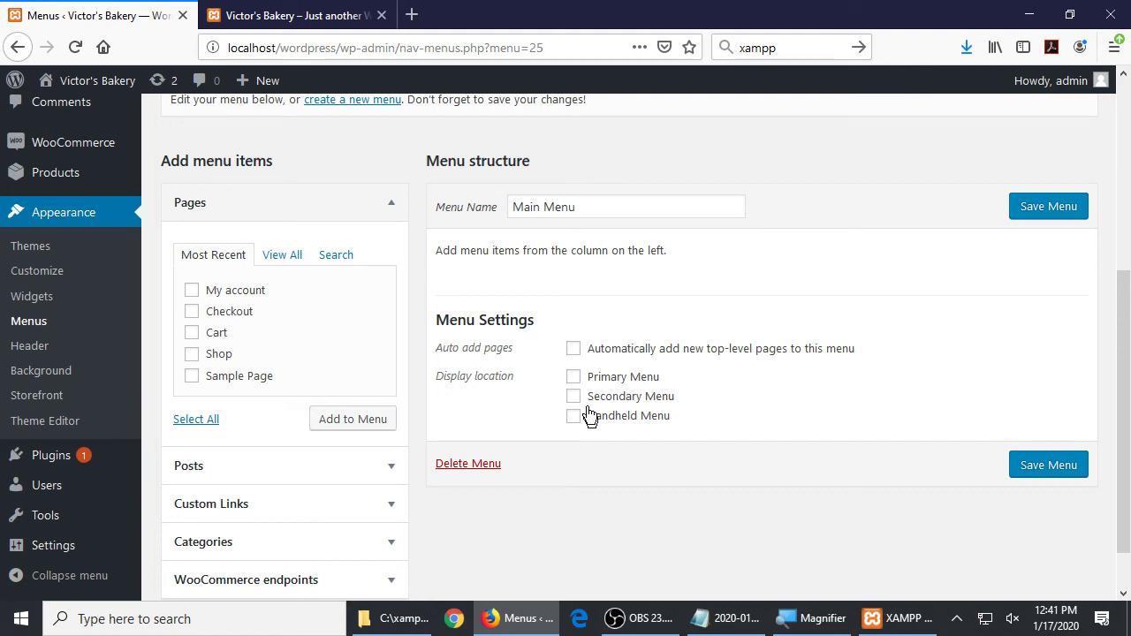
pyautogui.click(573, 377)
pyautogui.click(292, 15)
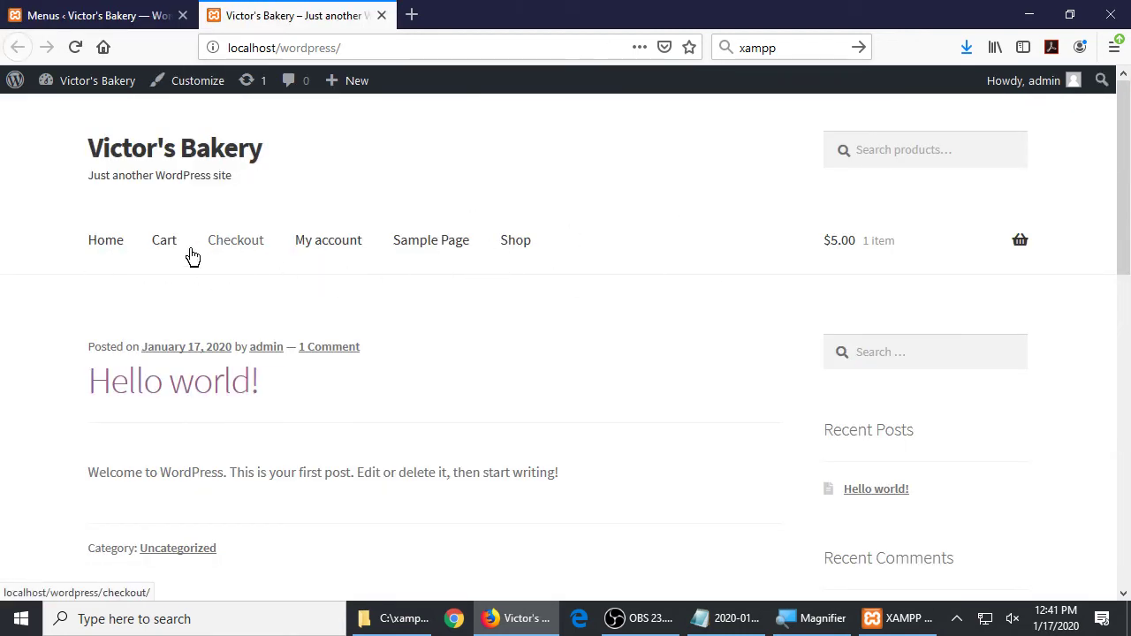
pyautogui.scroll(-1, 1023, 600)
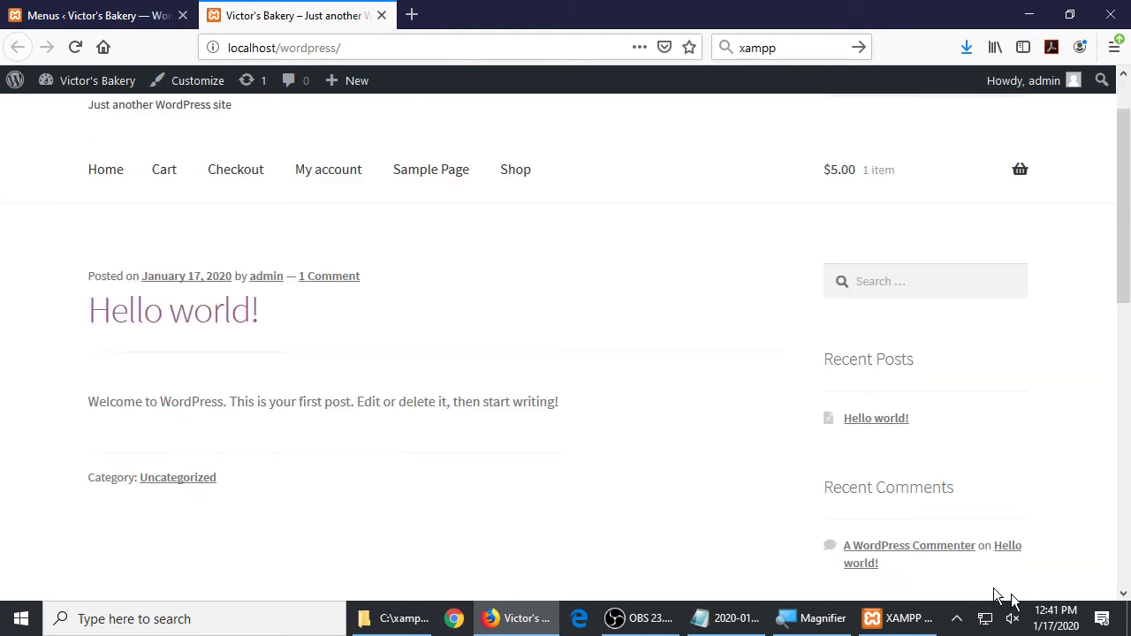
pyautogui.scroll(-15, 1017, 592)
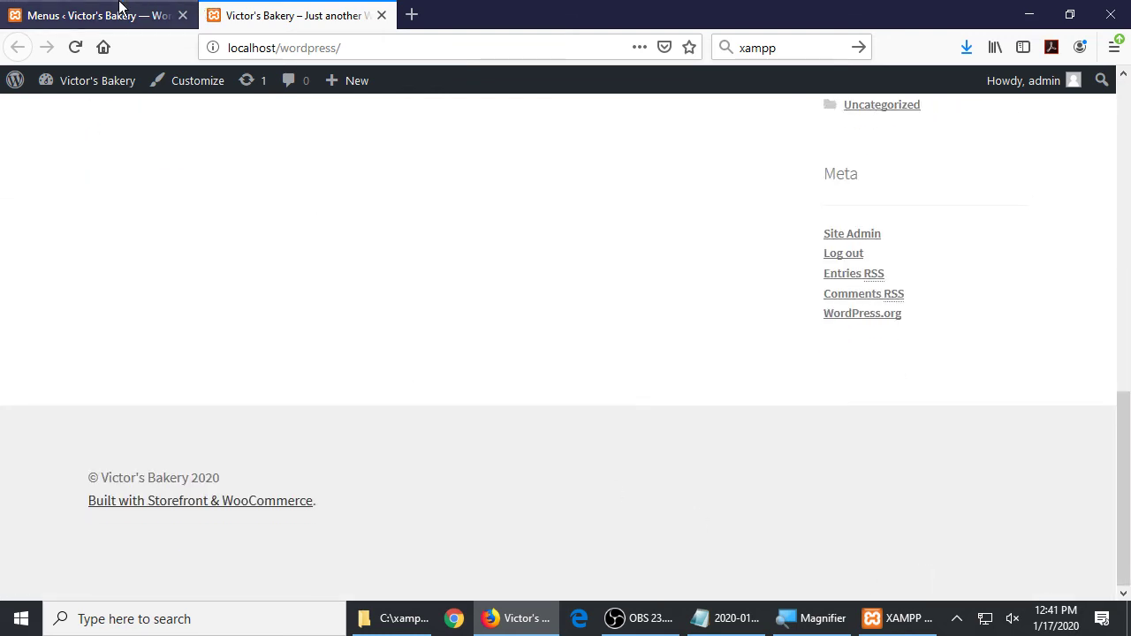
pyautogui.click(120, 10)
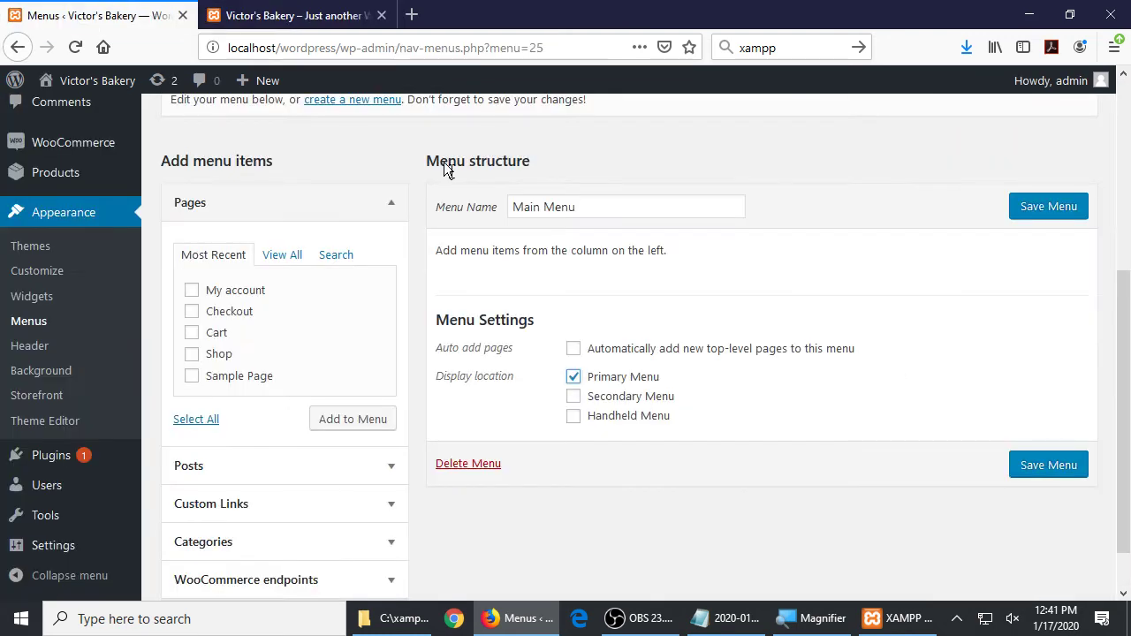
pyautogui.click(1023, 466)
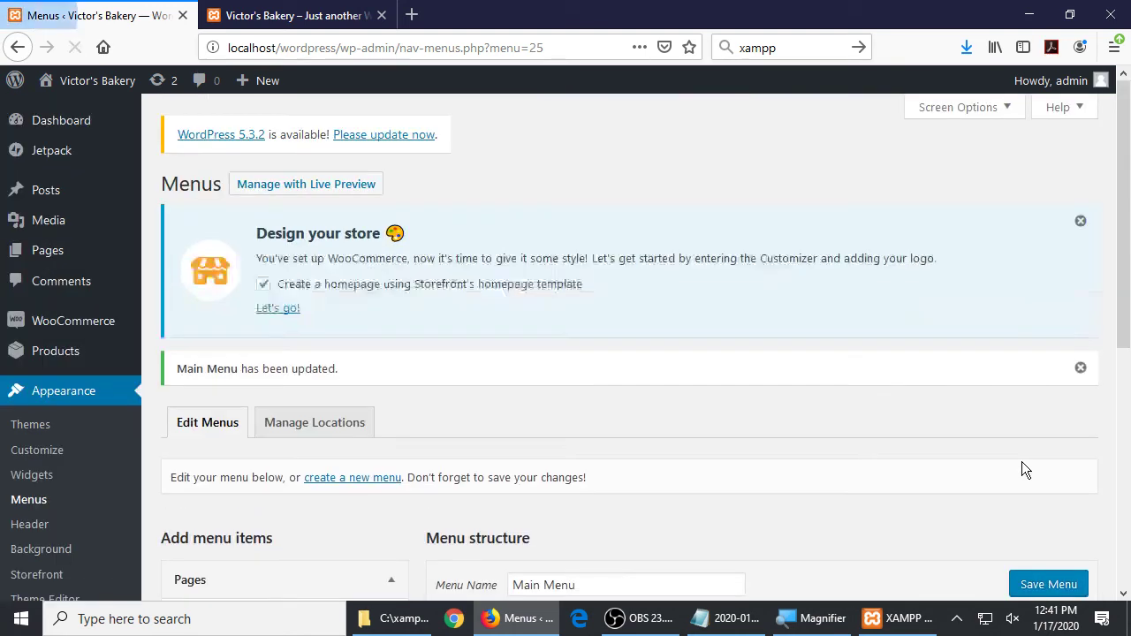
pyautogui.scroll(-5, 1007, 486)
pyautogui.scroll(2, 989, 482)
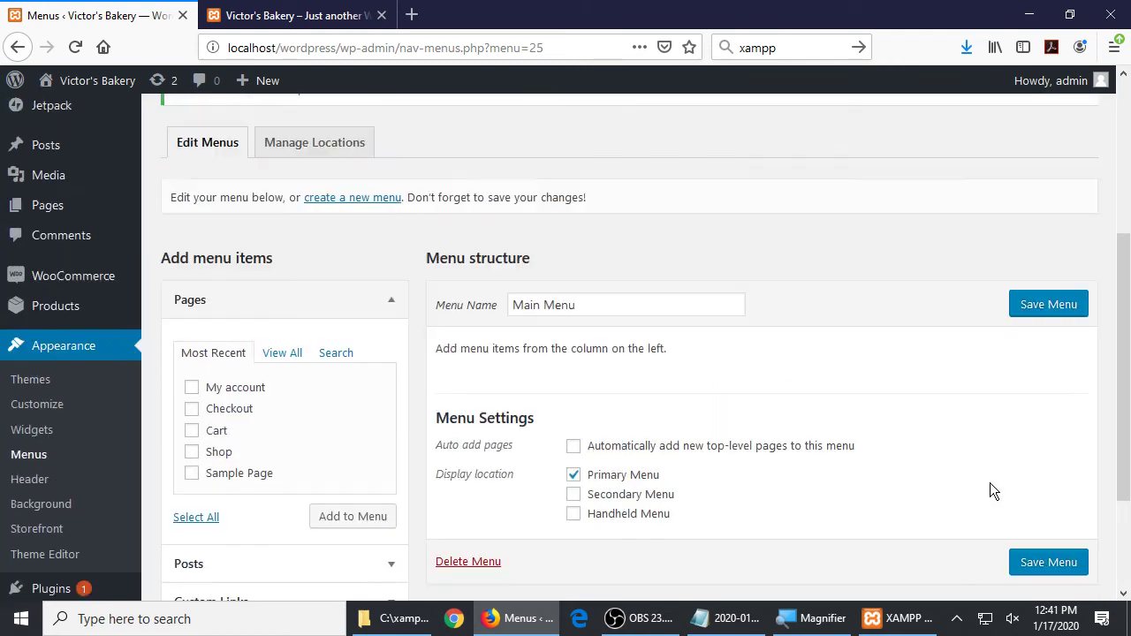
pyautogui.scroll(-1, 760, 541)
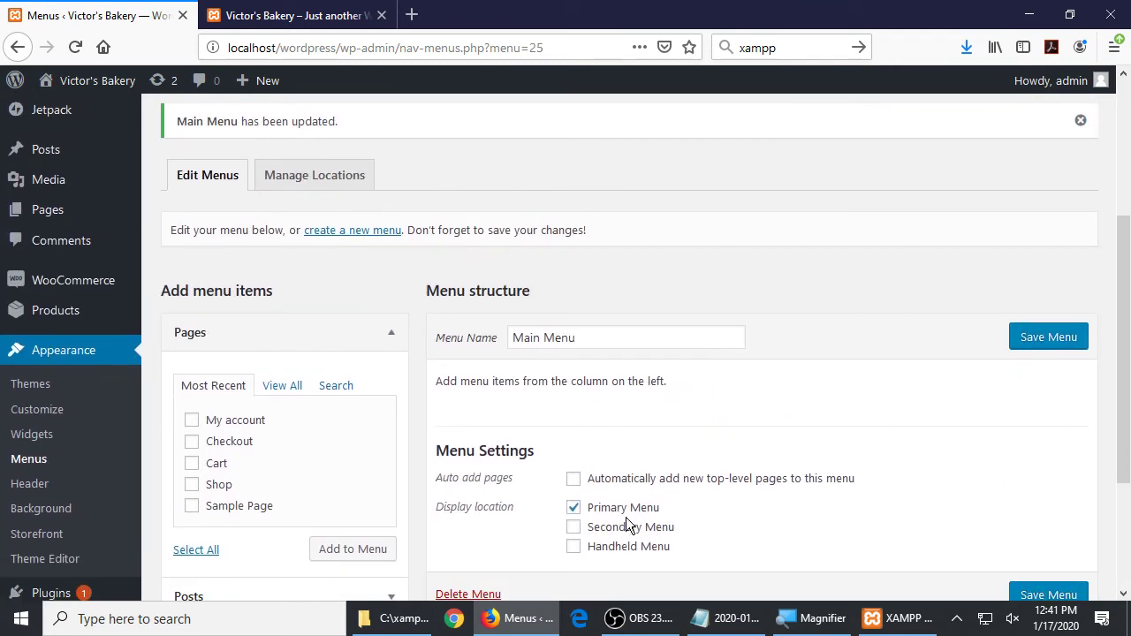
# - Switch to Notepad and review numbered lines 1 to 3 of the menu notes, highlighting them in turn
pyautogui.click(722, 619)
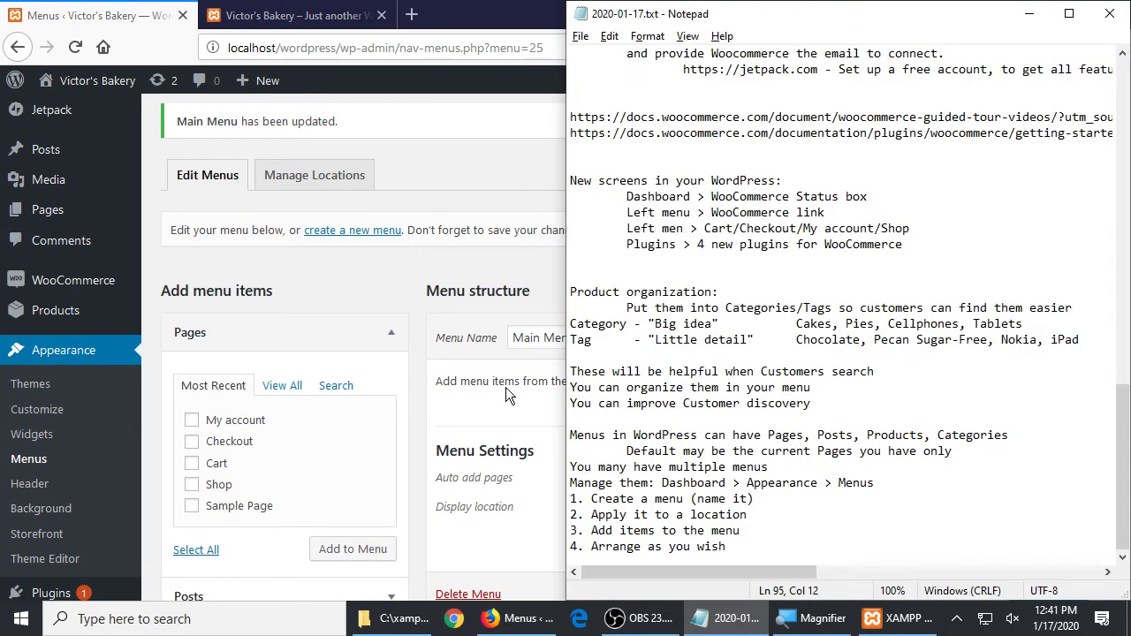
pyautogui.press('super+plus')
pyautogui.moveTo(633, 498); pyautogui.dragTo(699, 499)
pyautogui.moveTo(558, 393); pyautogui.dragTo(769, 393)
pyautogui.moveTo(515, 425); pyautogui.dragTo(712, 431)
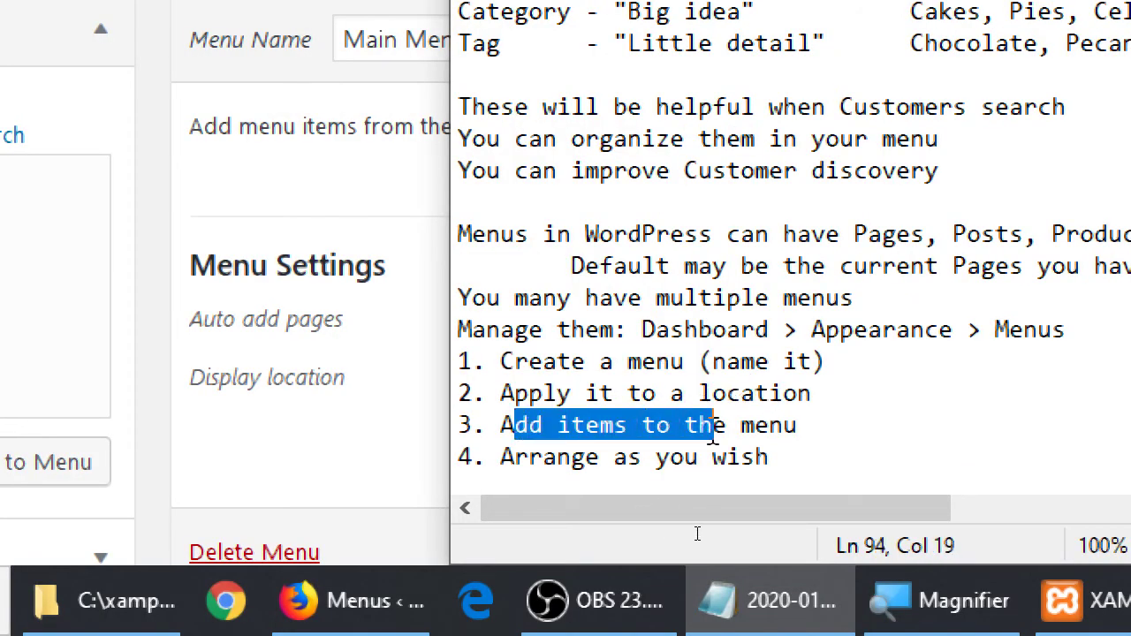
# - Switch to Firefox and add the Home, Cart, Checkout, My account and Shop pages to Main Menu, leaving out Sample Page
pyautogui.press('super+minus')
pyautogui.click(392, 287)
pyautogui.scroll(-2, 396, 283)
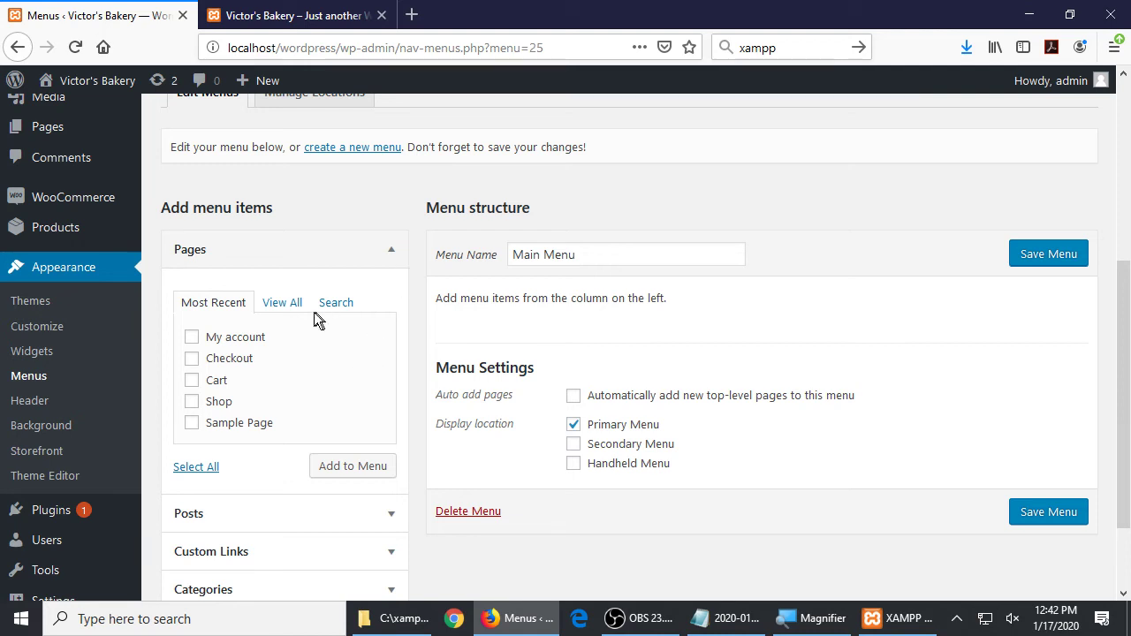
pyautogui.click(289, 302)
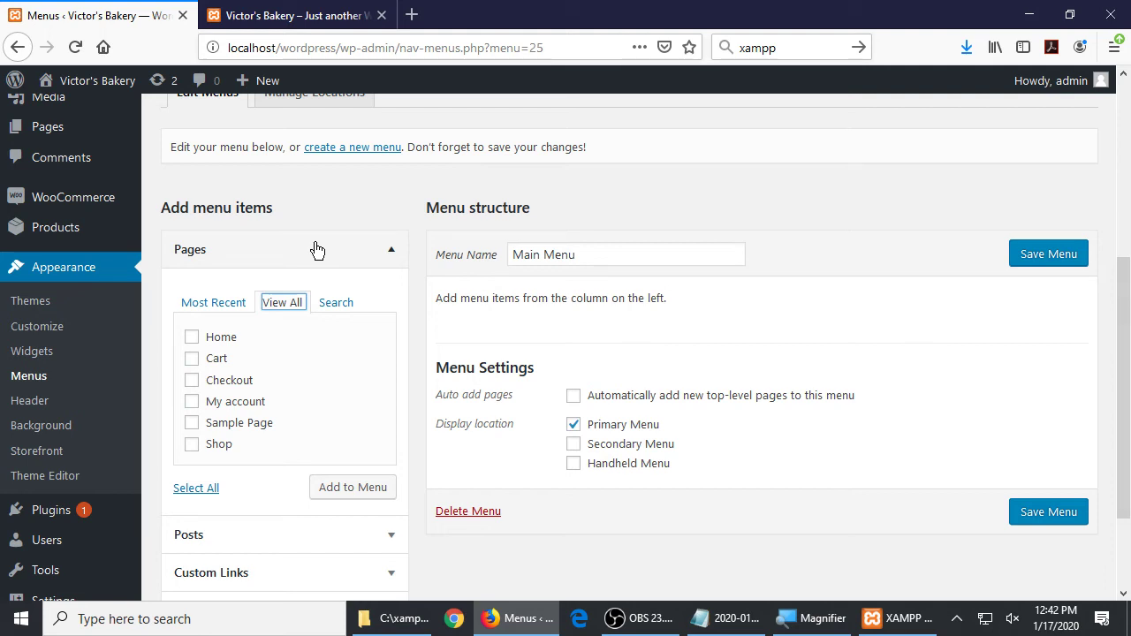
pyautogui.click(192, 337)
pyautogui.click(192, 358)
pyautogui.click(193, 380)
pyautogui.click(194, 401)
pyautogui.click(193, 446)
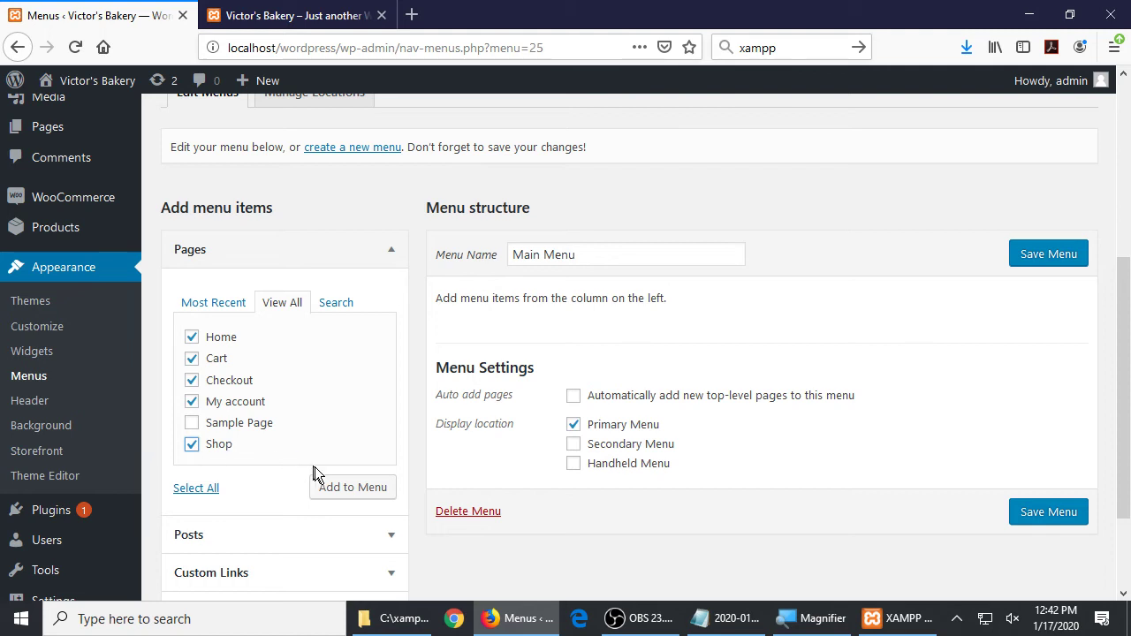
pyautogui.click(351, 495)
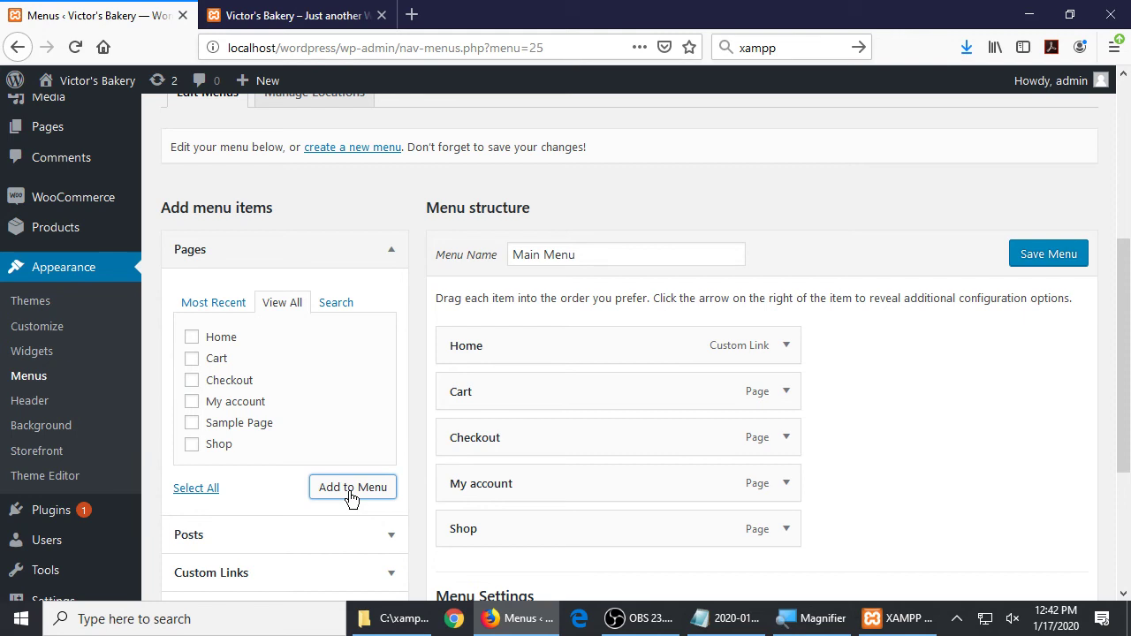
# - Refresh the storefront to check its navigation, and rearrange Main Menu so Home comes first with Shop directly below it
pyautogui.hotkey('ctrl', 'Tab')
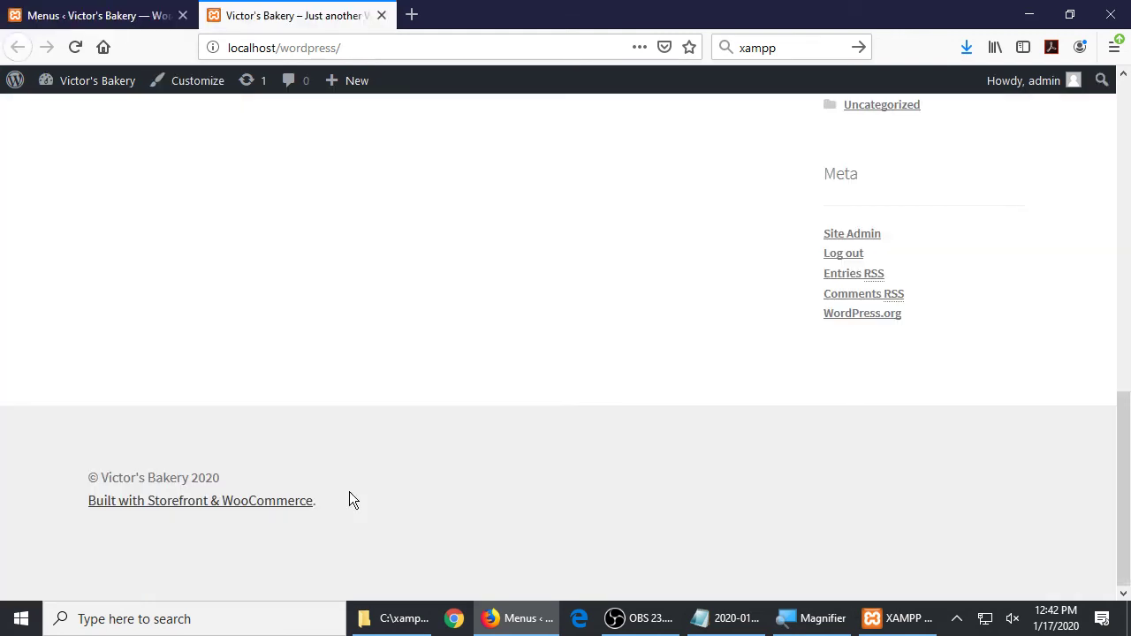
pyautogui.press('F5')
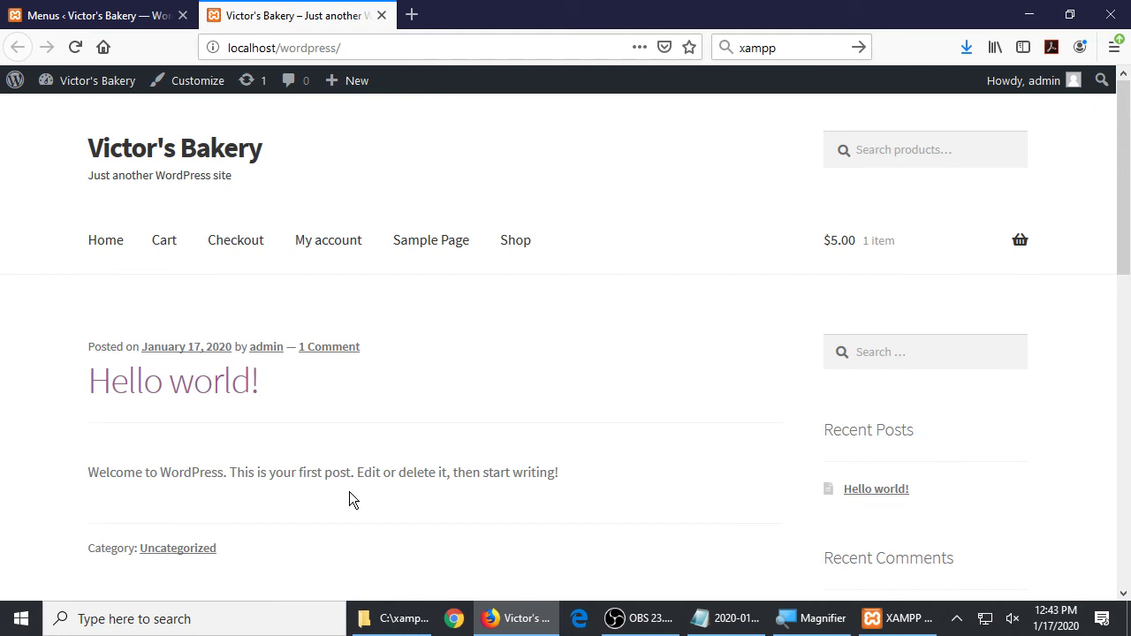
pyautogui.hotkey('ctrl', 'Tab')
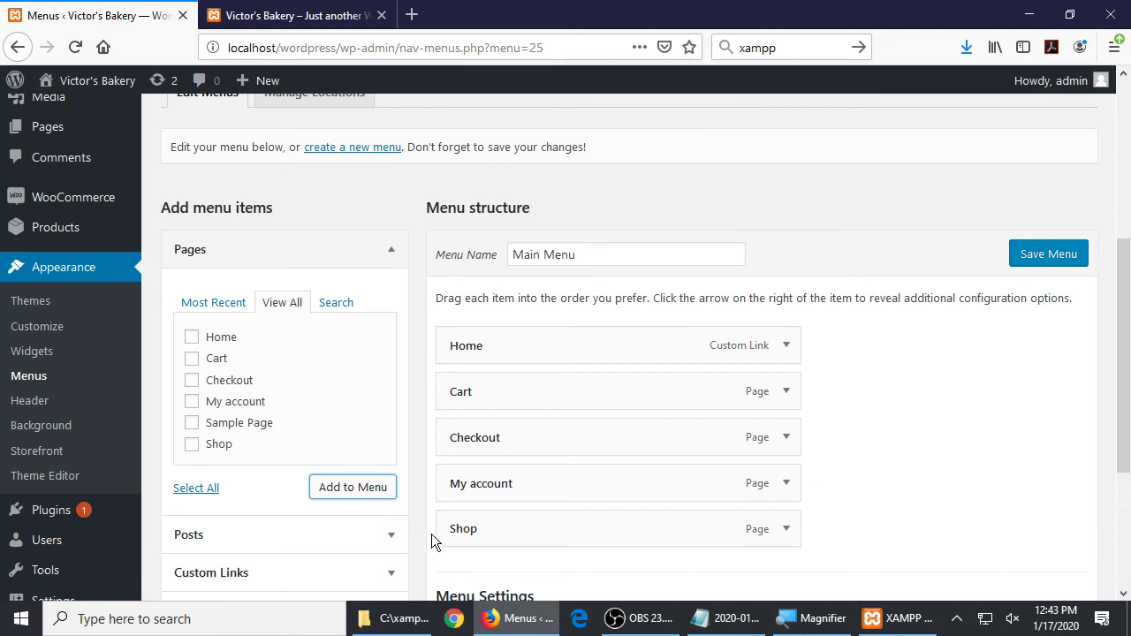
pyautogui.moveTo(472, 530); pyautogui.dragTo(488, 330)
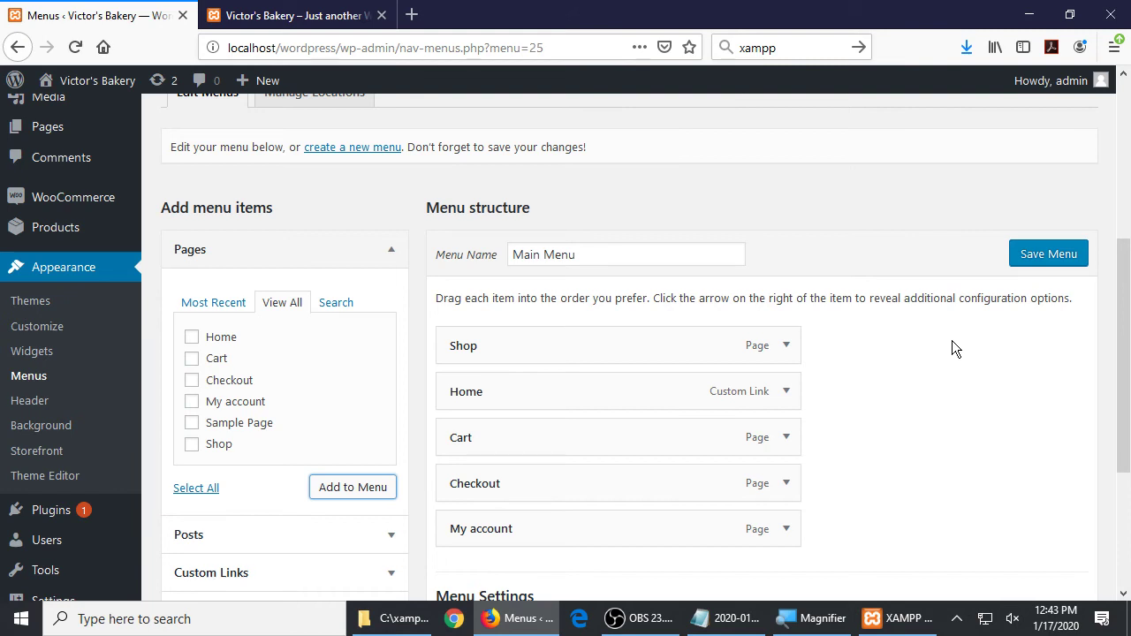
pyautogui.moveTo(464, 398); pyautogui.dragTo(472, 338)
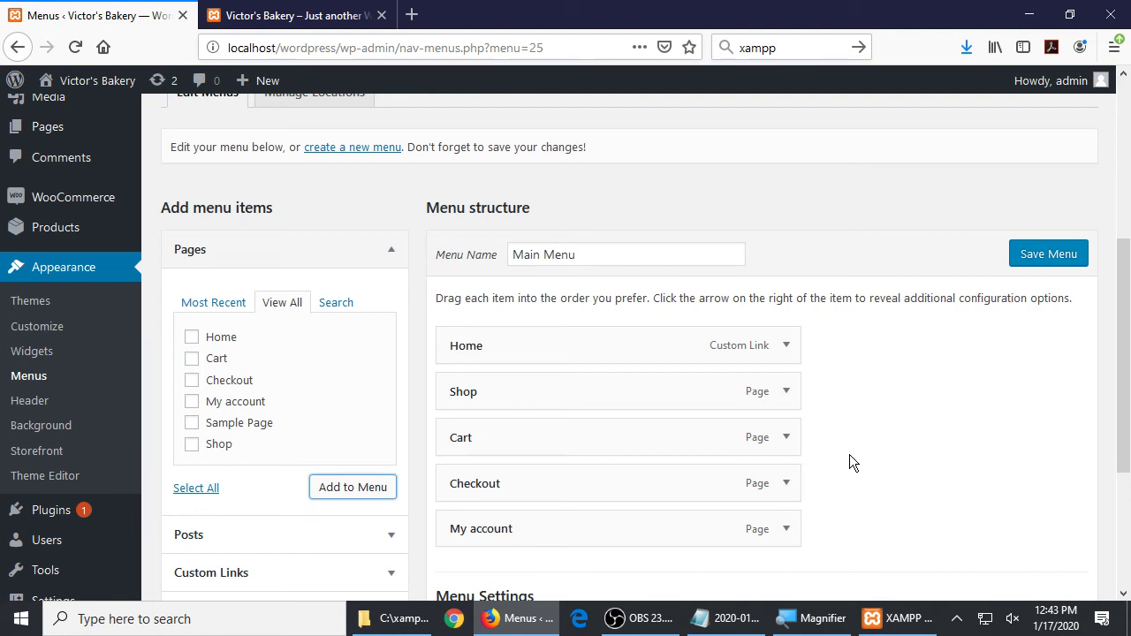
# - Check the storefront navigation, and nest Cart and Checkout as sub items of My account in Main Menu, with Cart first
pyautogui.click(291, 15)
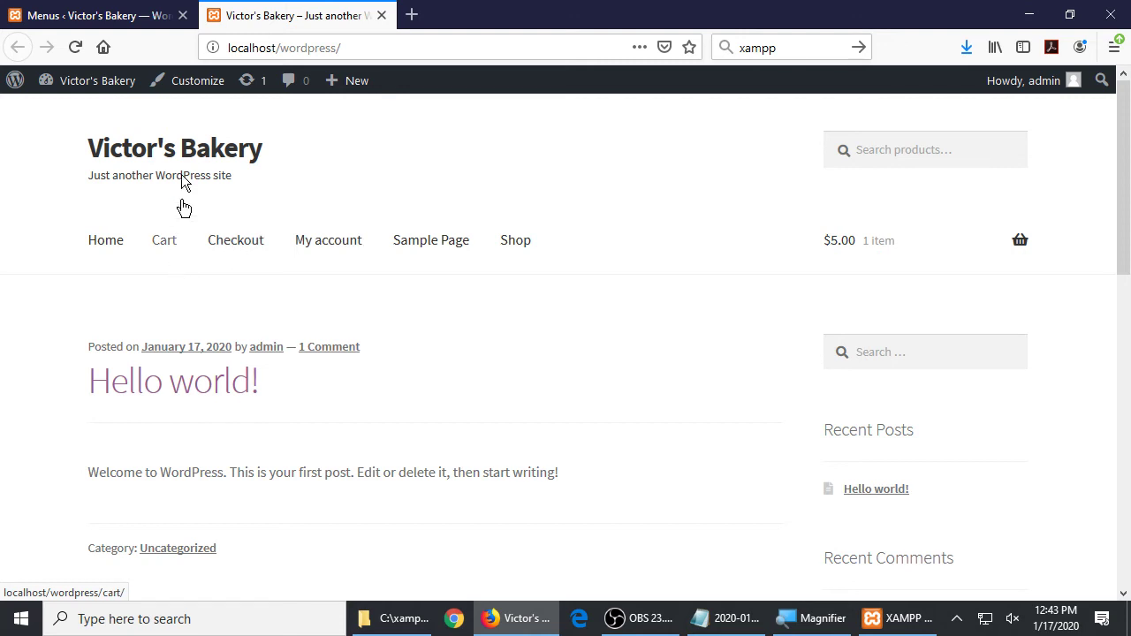
pyautogui.hotkey('ctrl', 'pageup')
pyautogui.scroll(-2, 619, 554)
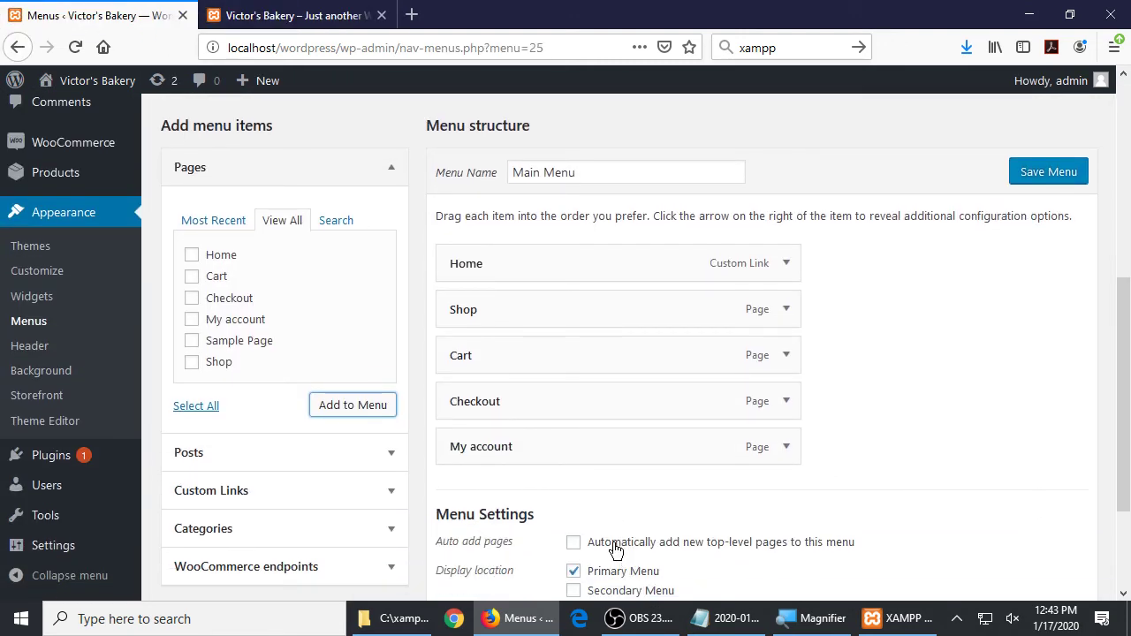
pyautogui.press('super+plus')
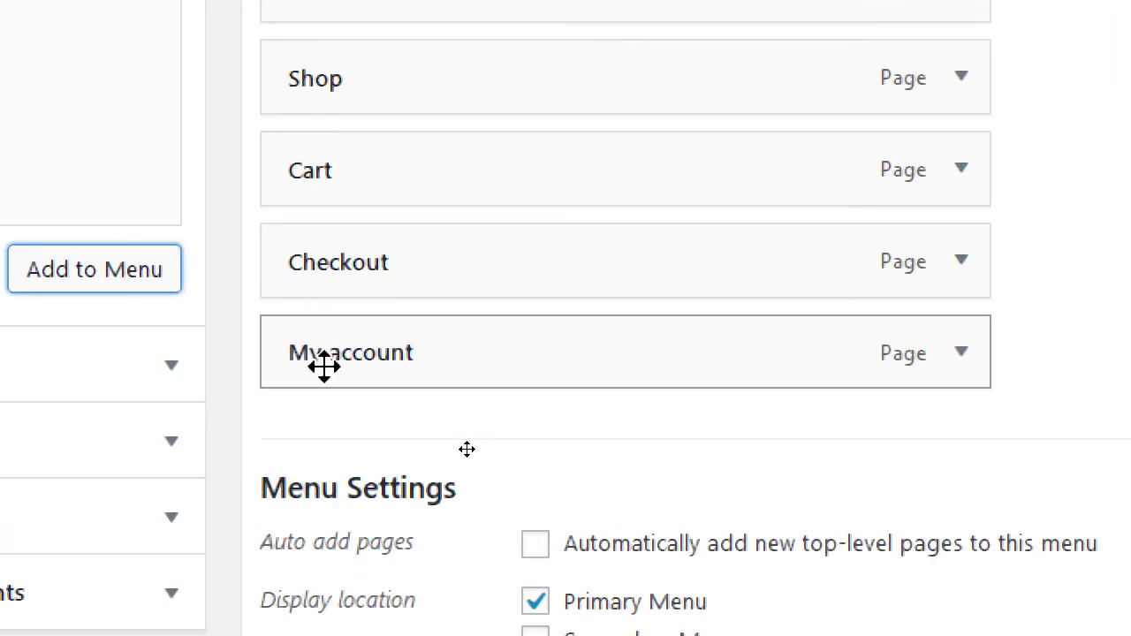
pyautogui.moveTo(321, 260); pyautogui.dragTo(325, 378)
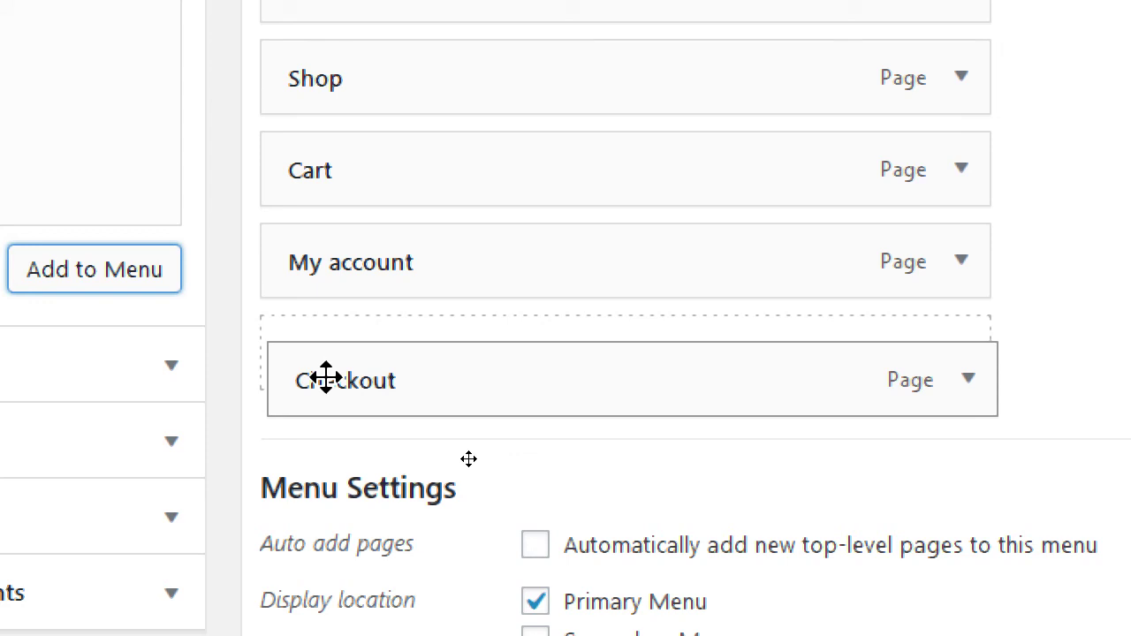
pyautogui.moveTo(325, 378)
pyautogui.mouseDown()
pyautogui.moveTo(395, 386)
pyautogui.moveTo(332, 384)
pyautogui.moveTo(329, 362)
pyautogui.mouseUp()
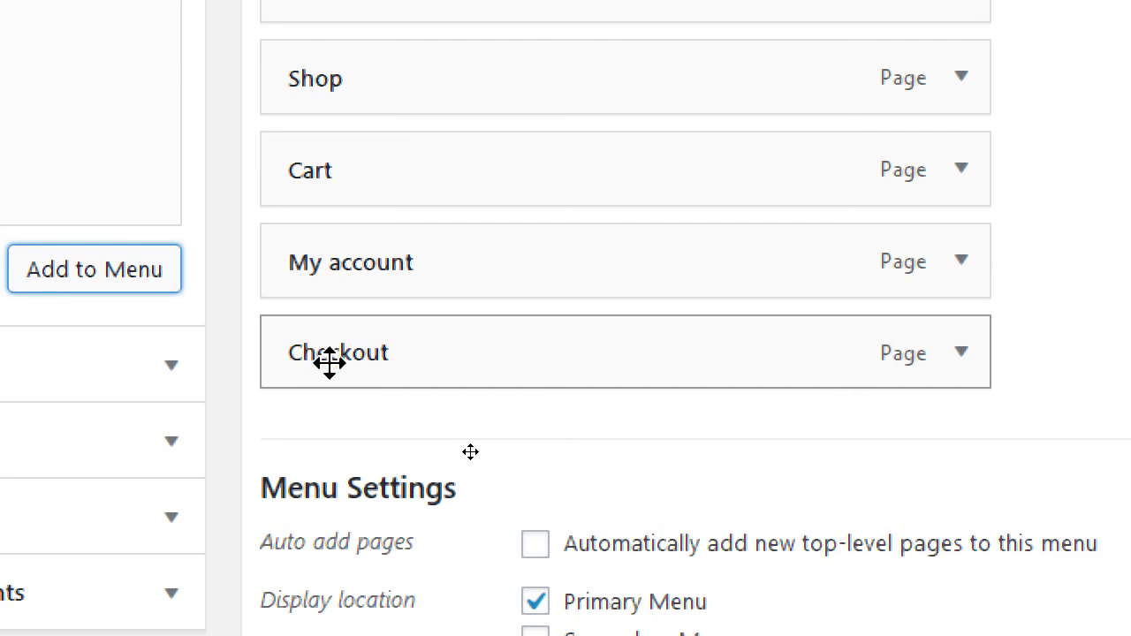
pyautogui.moveTo(329, 362); pyautogui.dragTo(394, 383)
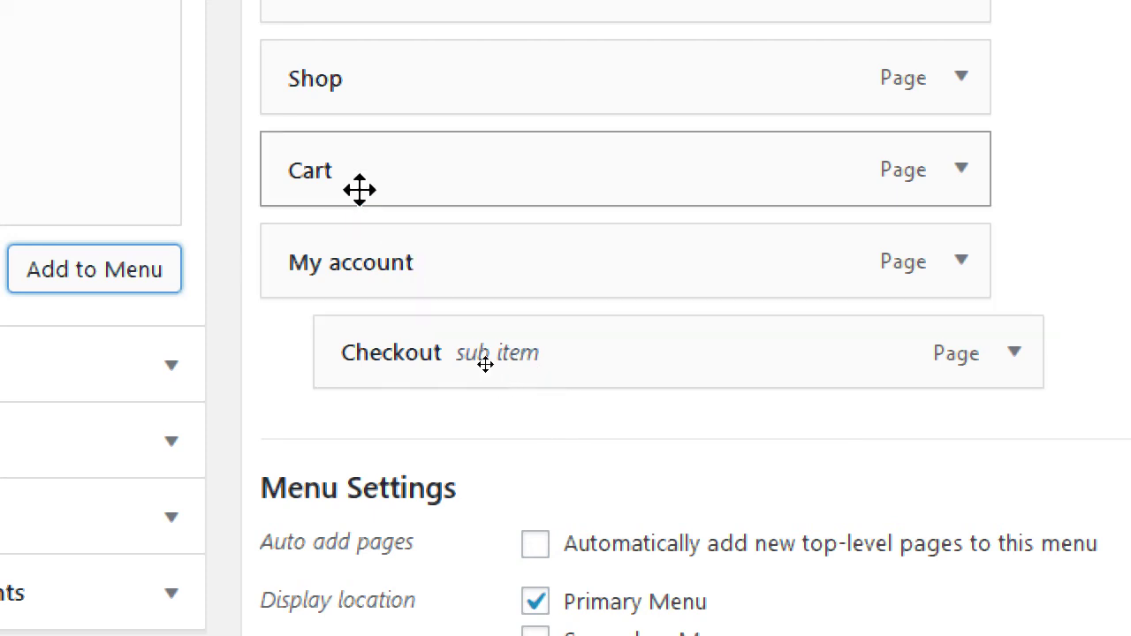
pyautogui.moveTo(336, 192); pyautogui.dragTo(390, 242)
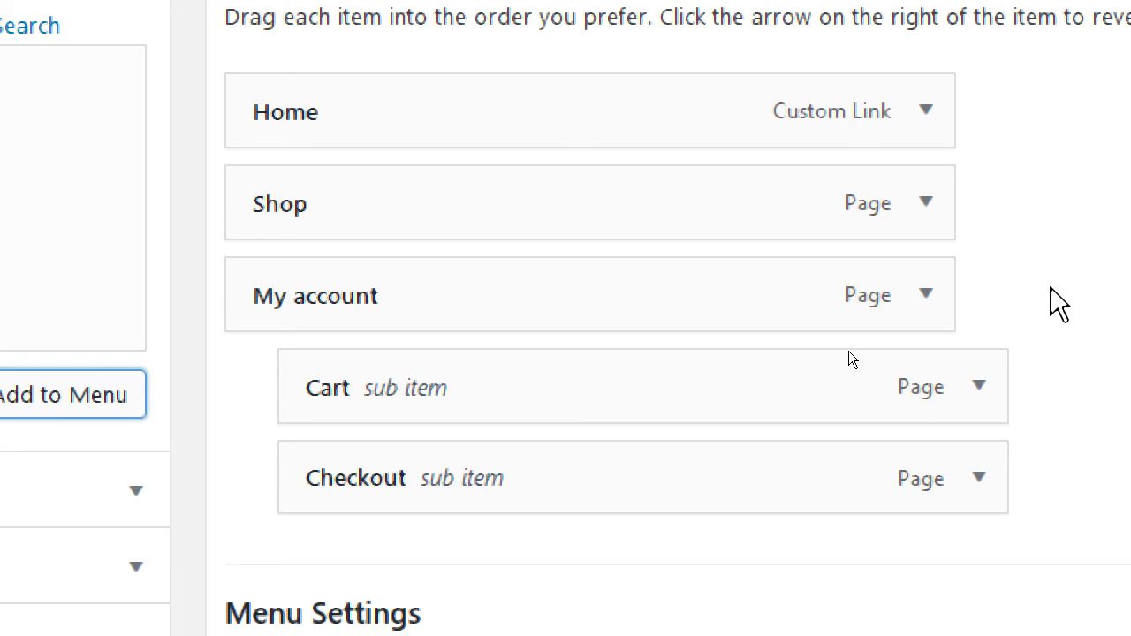
# - Move Cart below Checkout in Main Menu, keeping it as a sub item of My account
pyautogui.moveTo(543, 387); pyautogui.dragTo(547, 556)
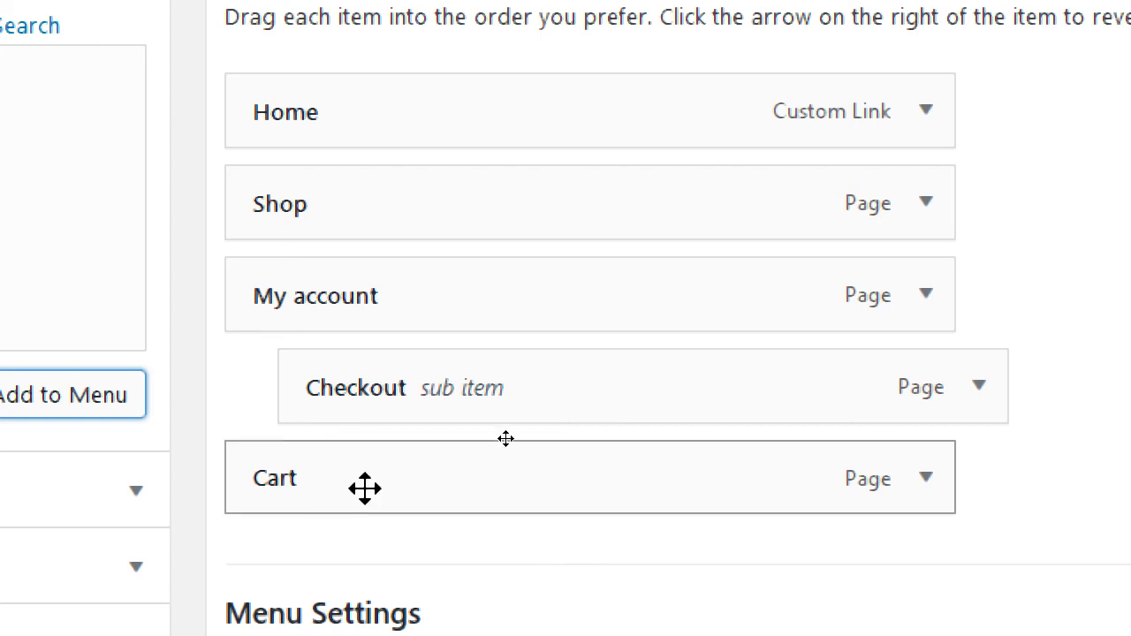
pyautogui.moveTo(328, 477); pyautogui.dragTo(352, 501)
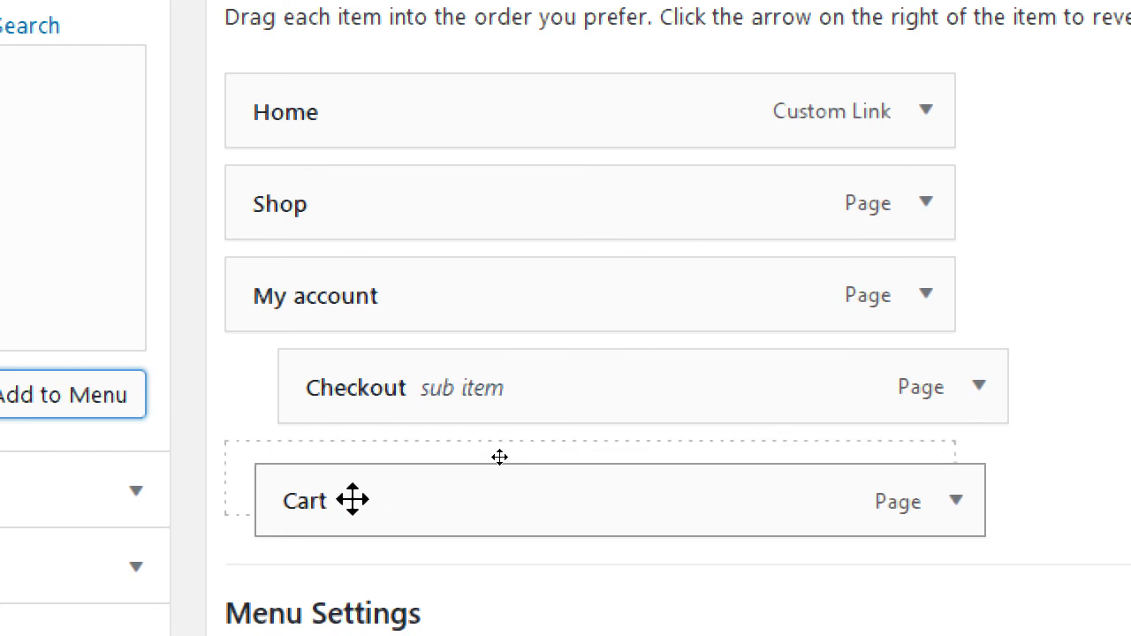
pyautogui.moveTo(351, 500); pyautogui.dragTo(399, 495)
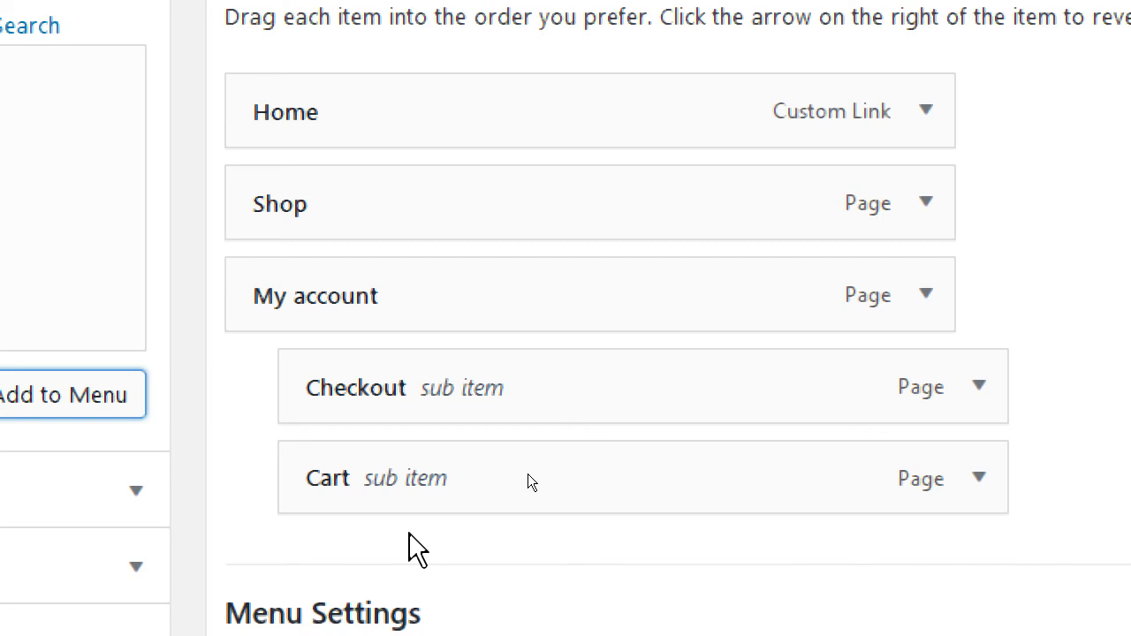
# - Try nesting Cart one level deeper under Checkout, and return it to being a sub item of My account
pyautogui.moveTo(475, 479); pyautogui.dragTo(541, 493)
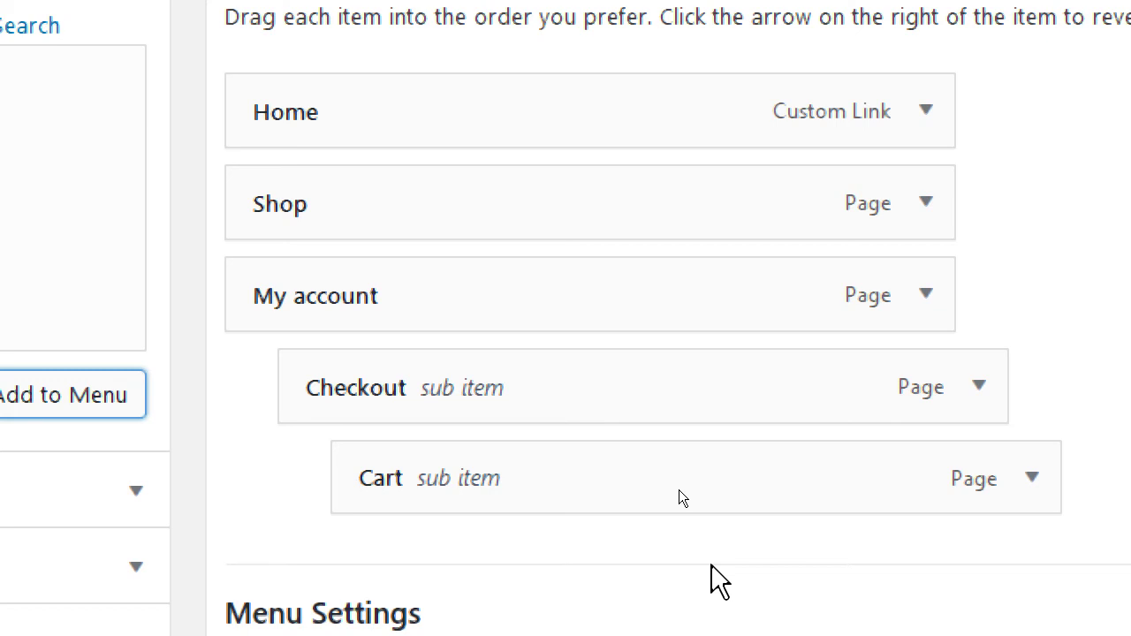
pyautogui.moveTo(601, 495); pyautogui.dragTo(425, 478)
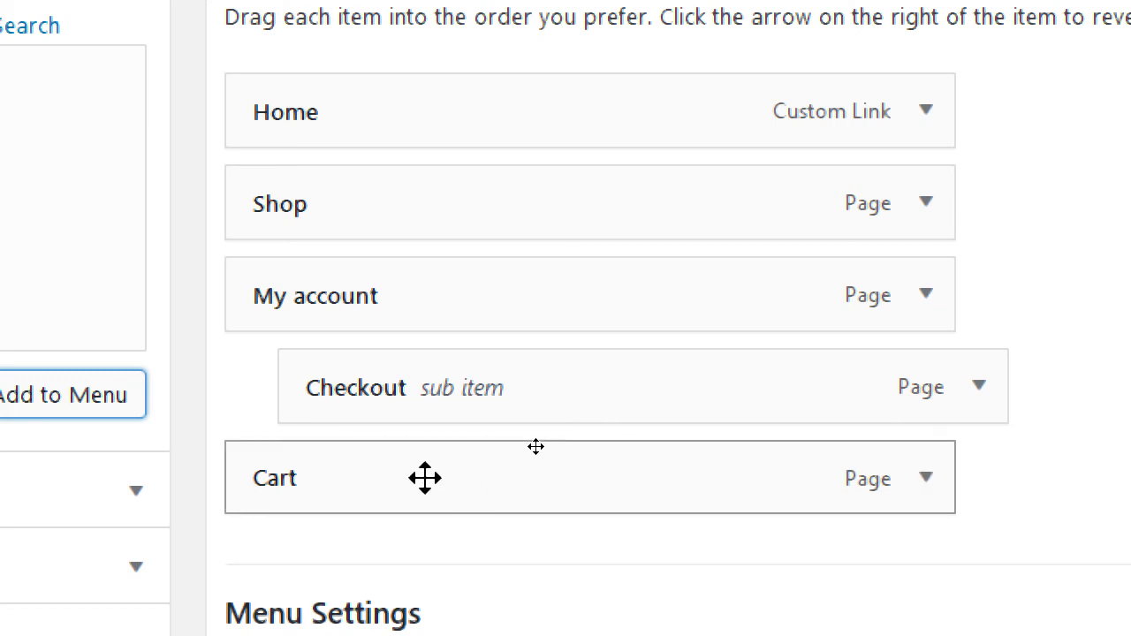
pyautogui.moveTo(412, 485)
pyautogui.mouseDown()
pyautogui.moveTo(369, 473)
pyautogui.moveTo(394, 476)
pyautogui.mouseUp()
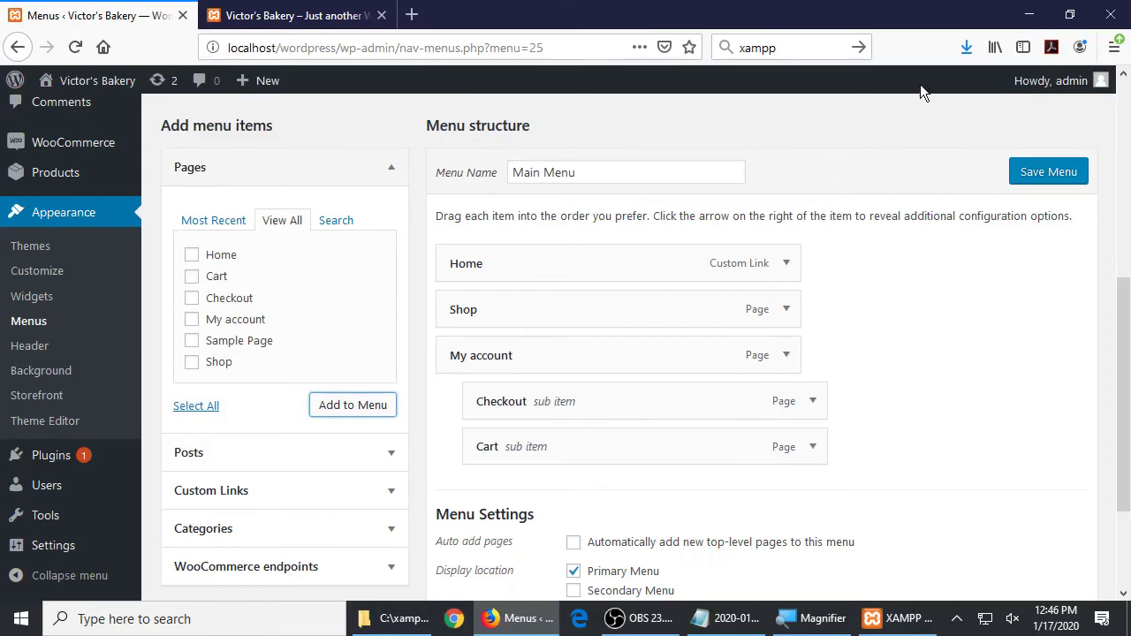
# - Save Main Menu and look through the kinds of items that can be added to it, including Categories
pyautogui.click(1038, 177)
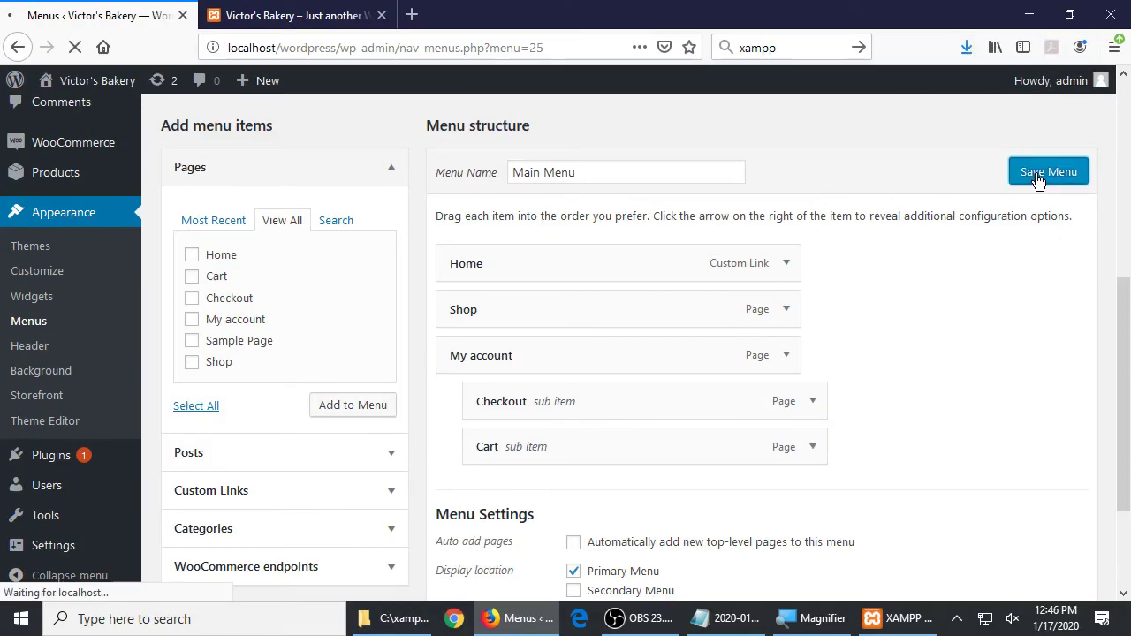
pyautogui.scroll(-2, 399, 316)
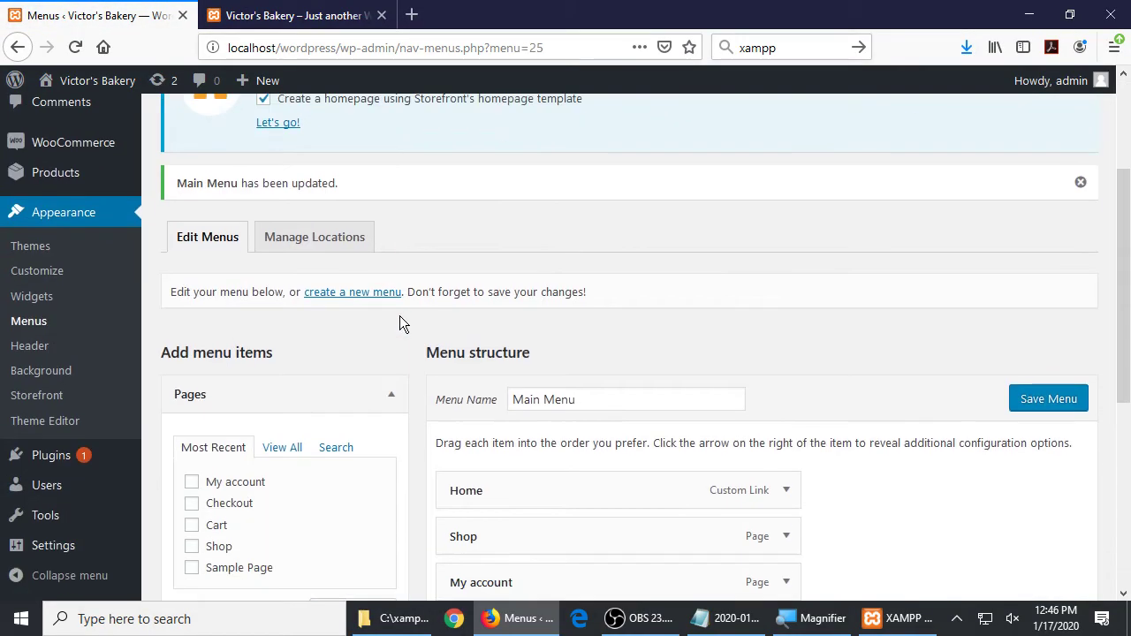
pyautogui.scroll(-3, 399, 315)
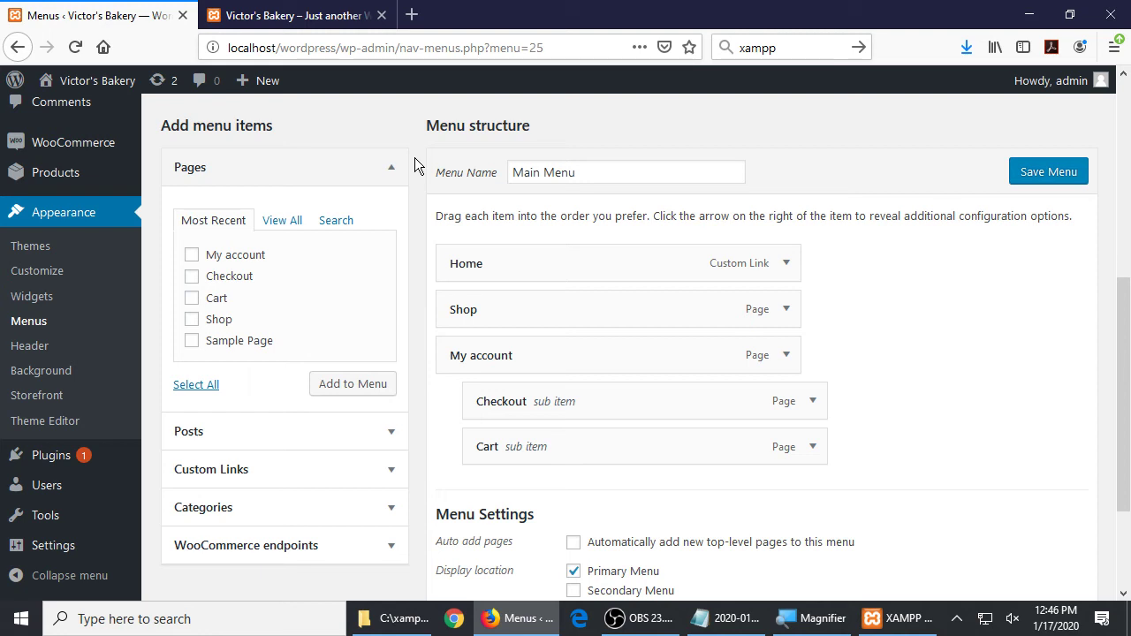
pyautogui.click(373, 508)
pyautogui.click(276, 336)
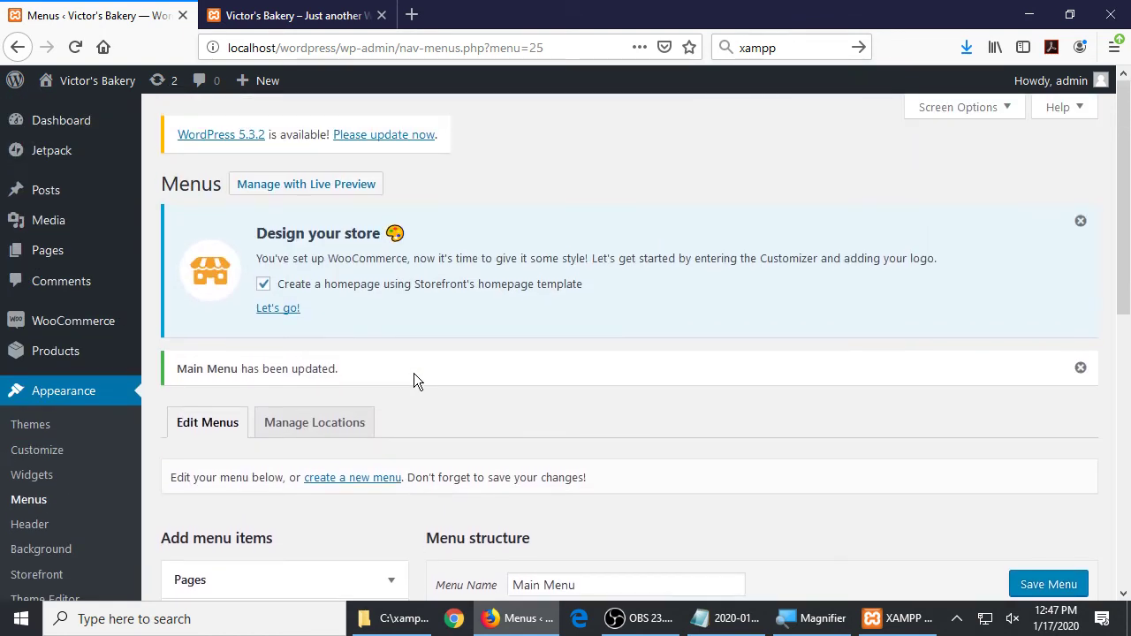
pyautogui.scroll(-4, 414, 373)
pyautogui.scroll(4, 414, 373)
pyautogui.scroll(-2, 414, 373)
pyautogui.scroll(2, 414, 381)
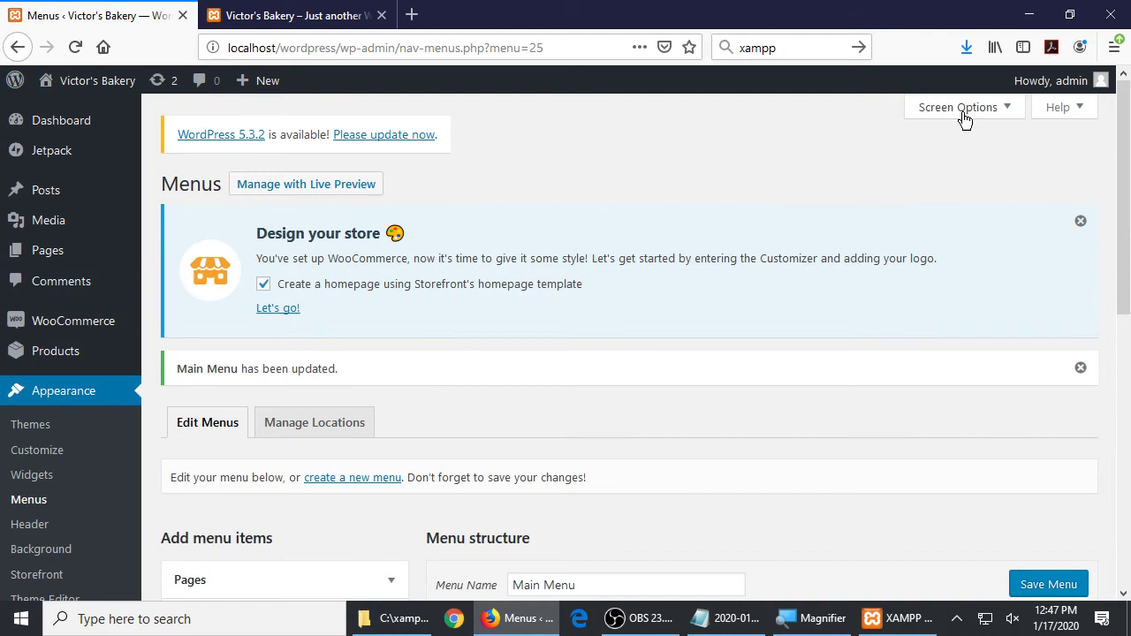
pyautogui.scroll(-1, 970, 315)
pyautogui.scroll(1, 967, 265)
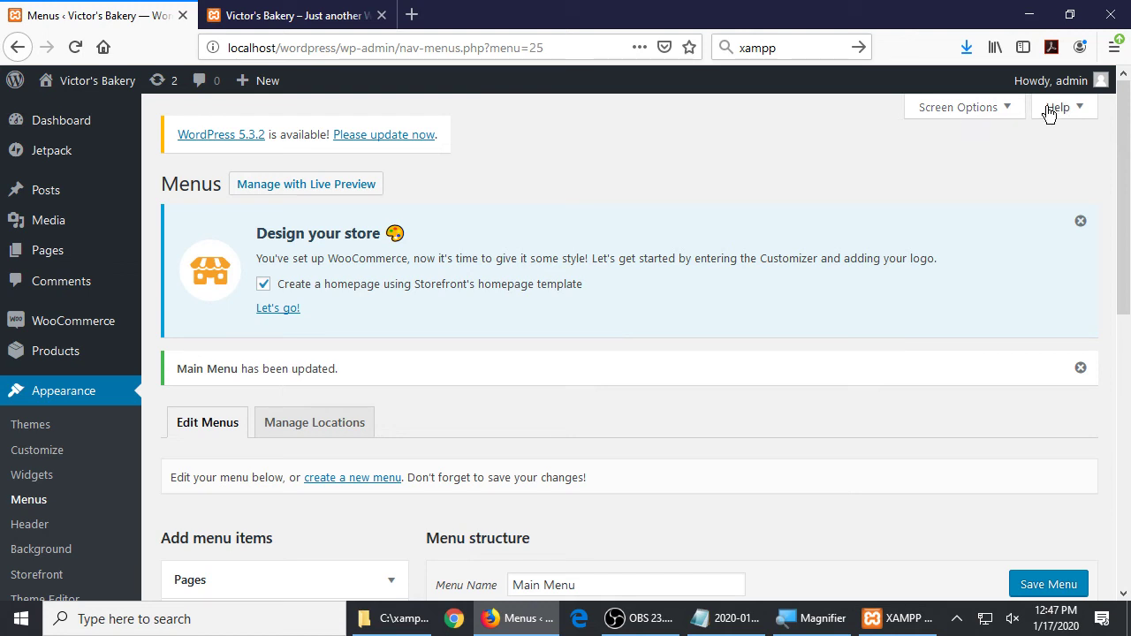
pyautogui.scroll(-2, 837, 336)
pyautogui.scroll(2, 831, 331)
pyautogui.doubleClick(179, 179)
pyautogui.click(760, 118)
# - Configure the Menus screen options to show Product categories and hide Posts, Categories and WooCommerce endpoints, leaving Product tags hidden
pyautogui.click(961, 115)
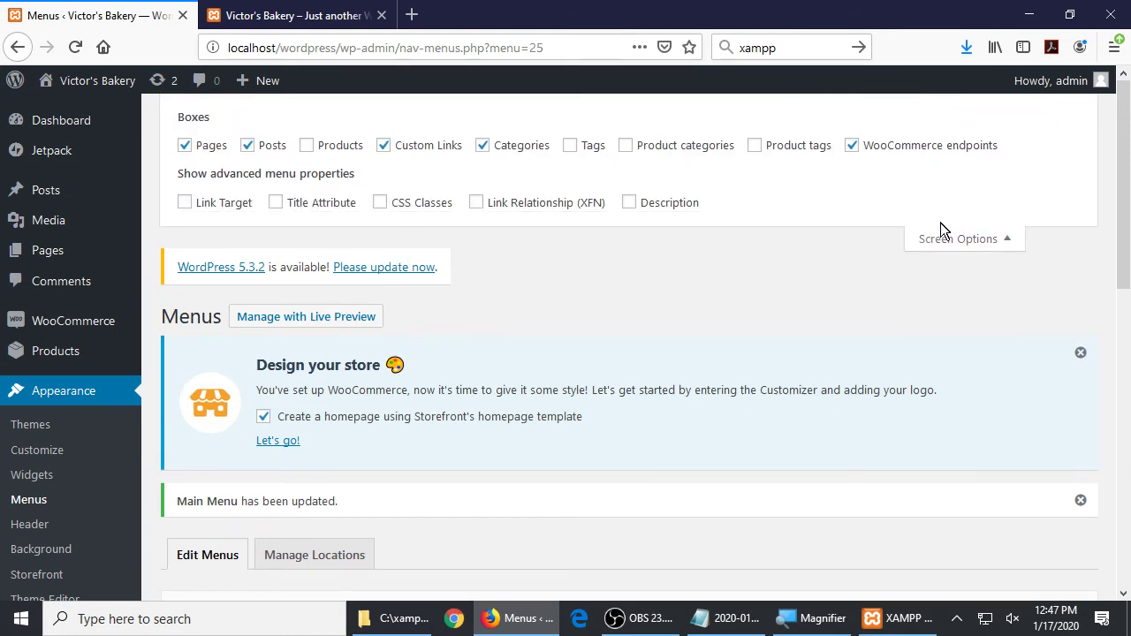
pyautogui.click(942, 233)
pyautogui.click(945, 114)
pyautogui.click(658, 152)
pyautogui.click(853, 152)
pyautogui.click(490, 152)
pyautogui.click(489, 152)
pyautogui.click(488, 150)
pyautogui.click(251, 148)
pyautogui.click(764, 148)
pyautogui.click(765, 153)
# - Add the Cakes, Cookies and Pies product categories to Main Menu
pyautogui.scroll(-3, 434, 359)
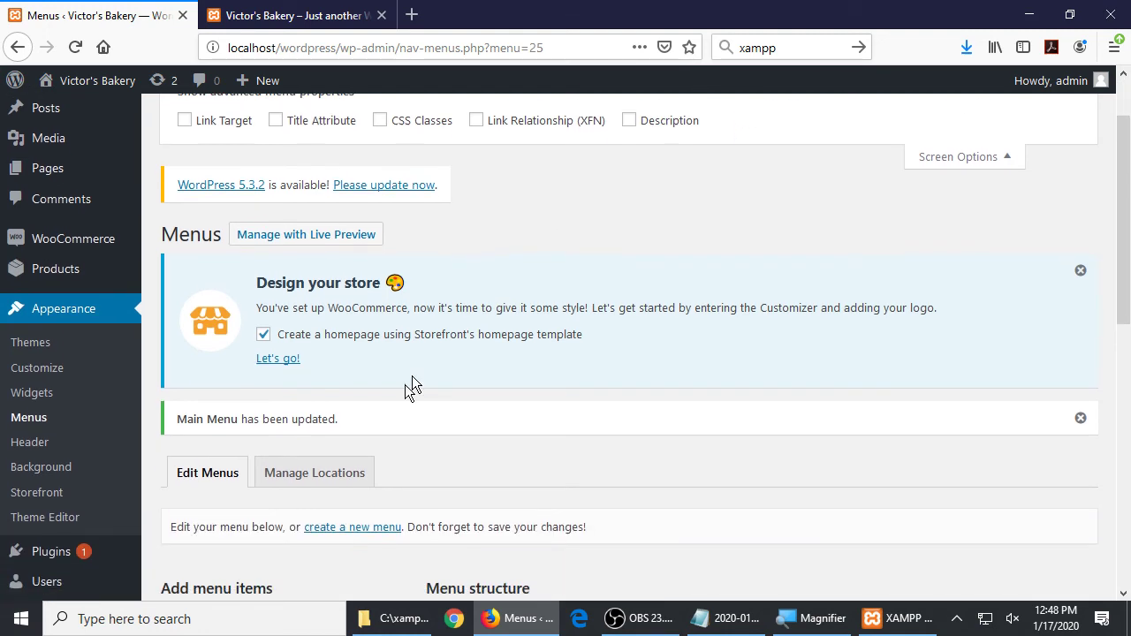
pyautogui.scroll(-2, 325, 442)
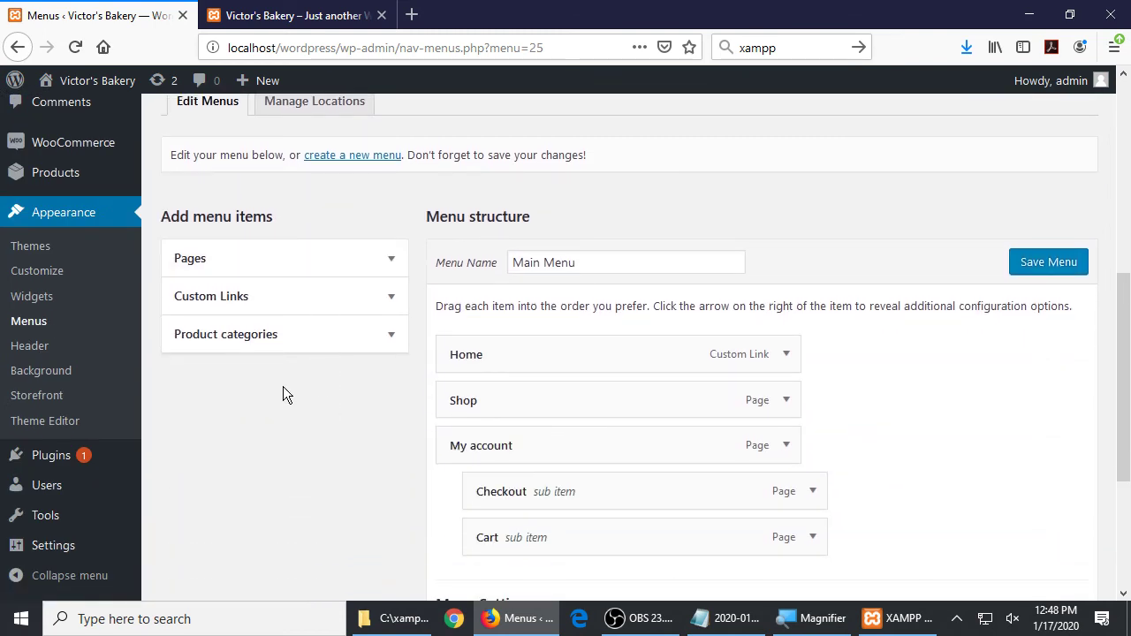
pyautogui.click(317, 351)
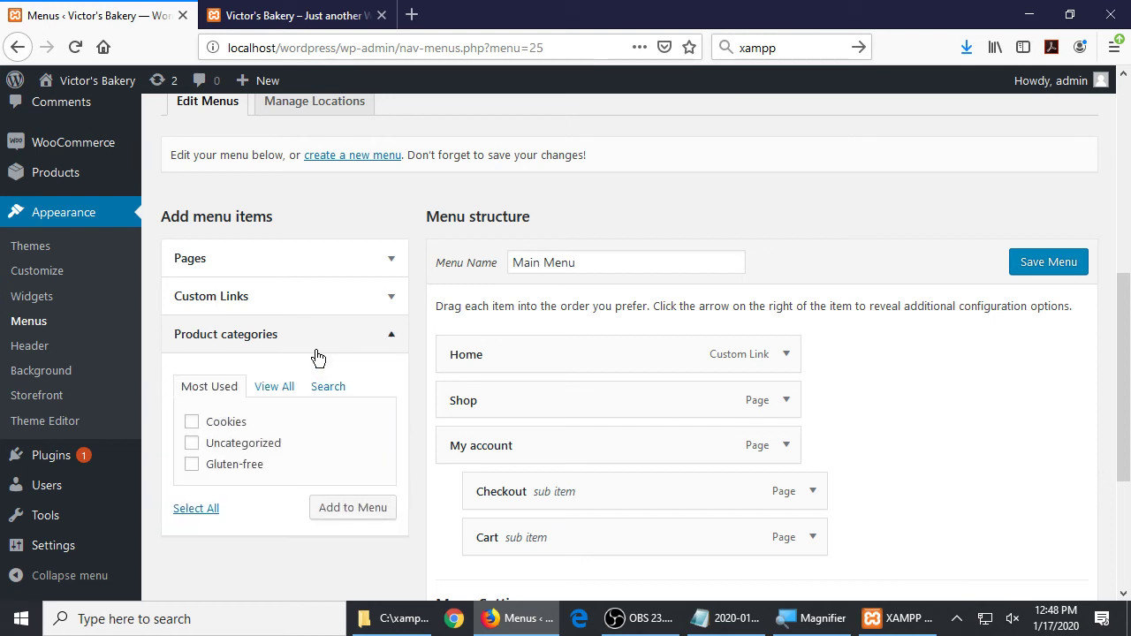
pyautogui.click(263, 388)
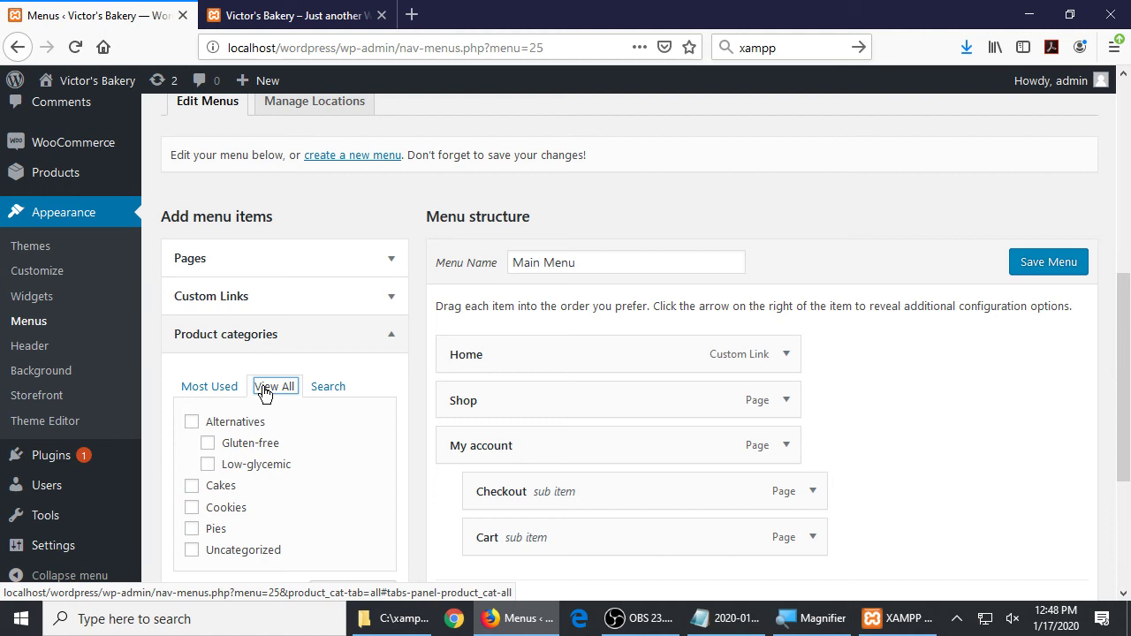
pyautogui.click(193, 486)
pyautogui.click(193, 508)
pyautogui.click(193, 529)
pyautogui.click(327, 591)
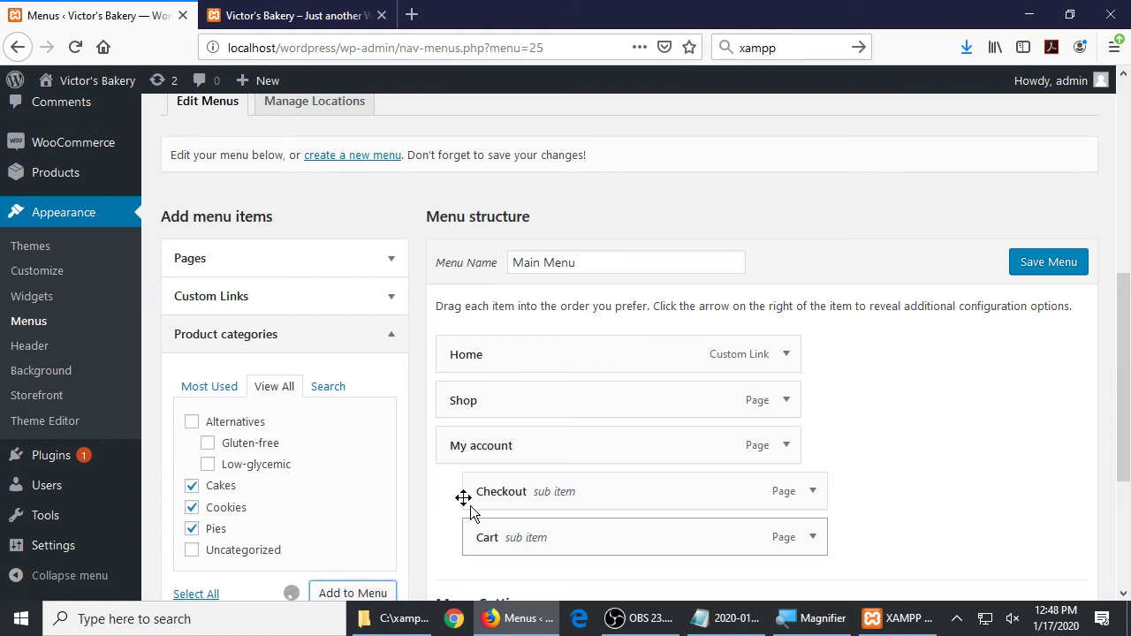
pyautogui.scroll(-3, 435, 491)
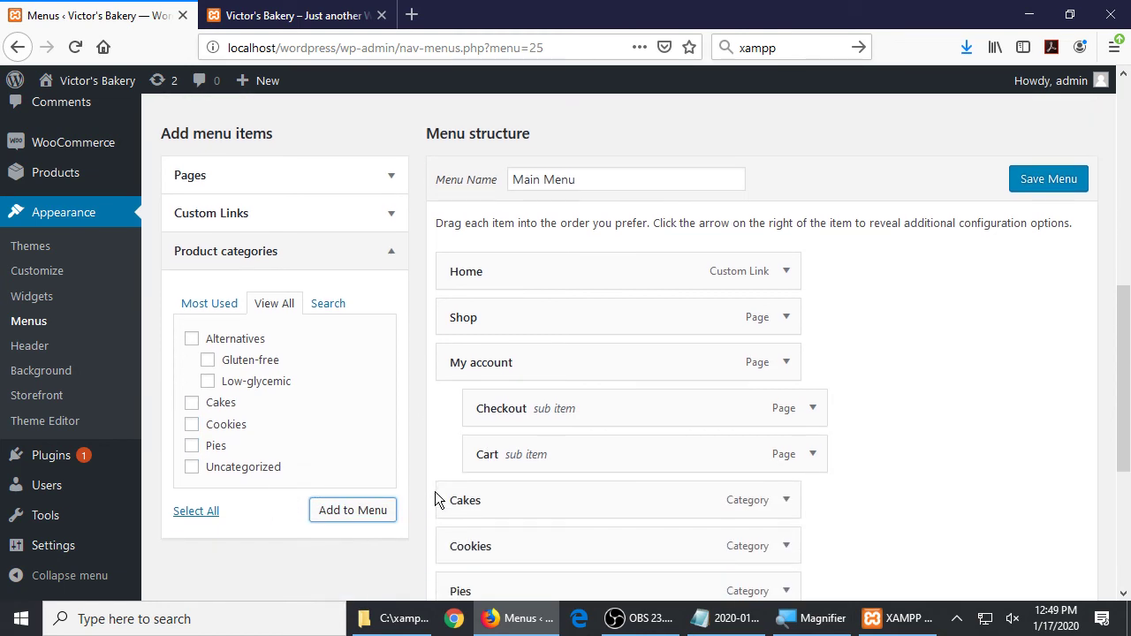
# - Nest Cakes, Cookies and Pies in that order as sub items of Shop, and review the menu's display location settings
pyautogui.scroll(-1, 435, 492)
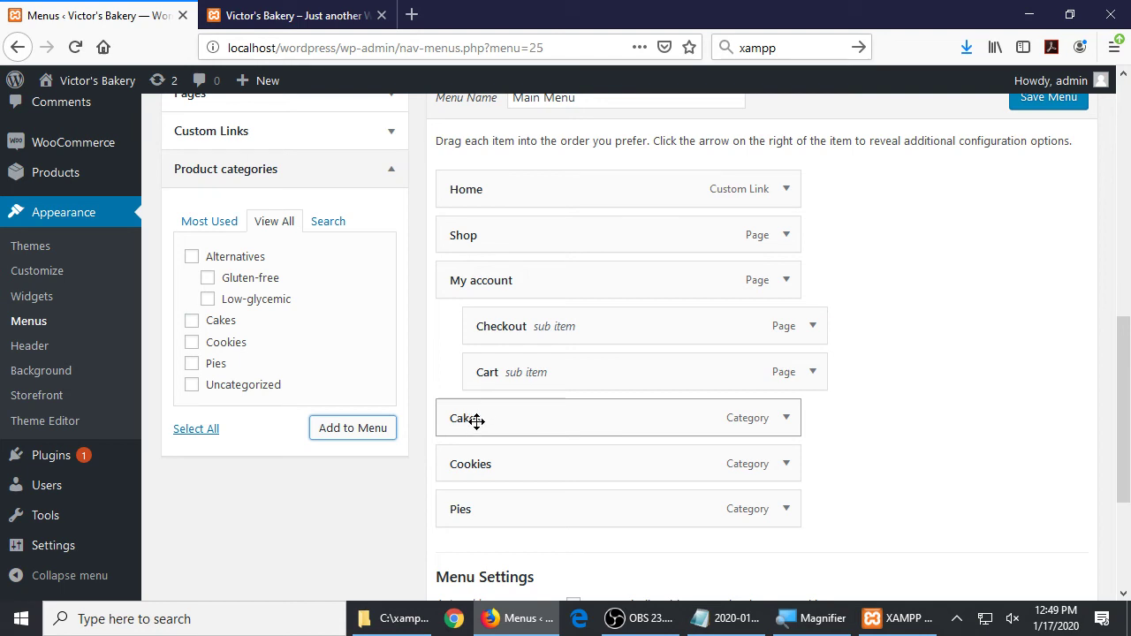
pyautogui.moveTo(472, 422); pyautogui.dragTo(505, 309)
pyautogui.moveTo(480, 459); pyautogui.dragTo(509, 328)
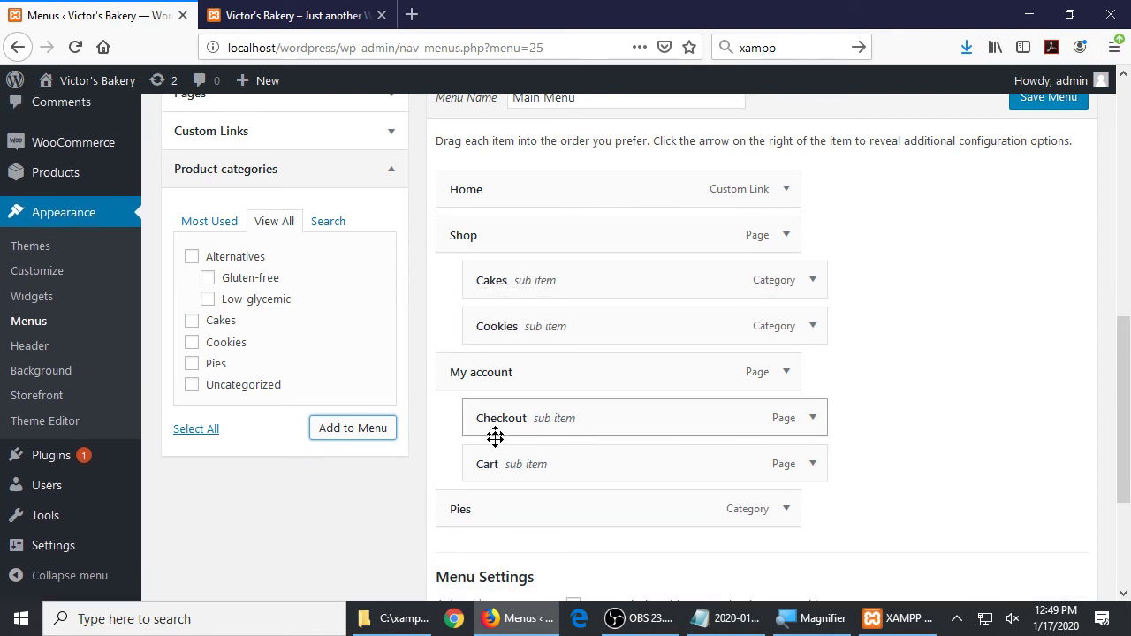
pyautogui.moveTo(490, 505); pyautogui.dragTo(518, 363)
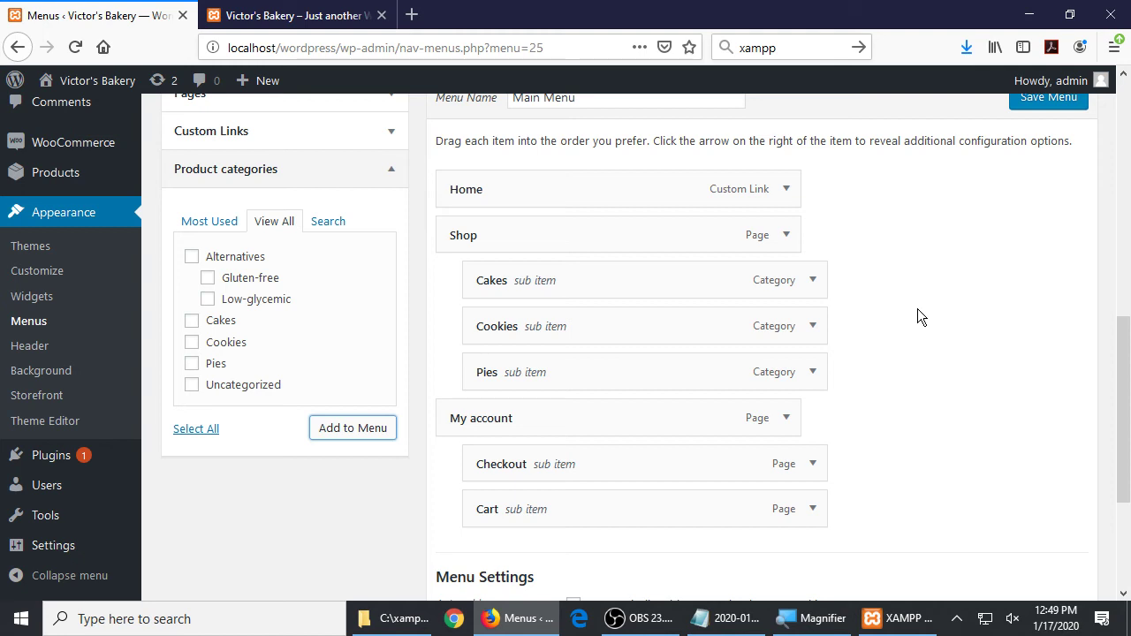
pyautogui.scroll(-5, 917, 308)
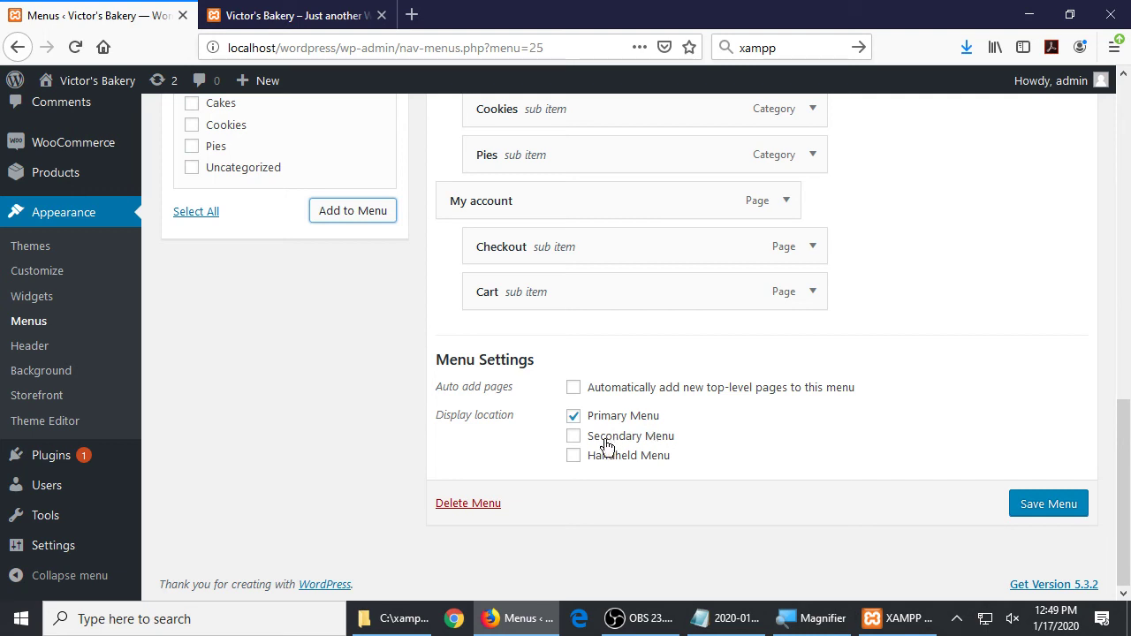
pyautogui.scroll(5, 606, 446)
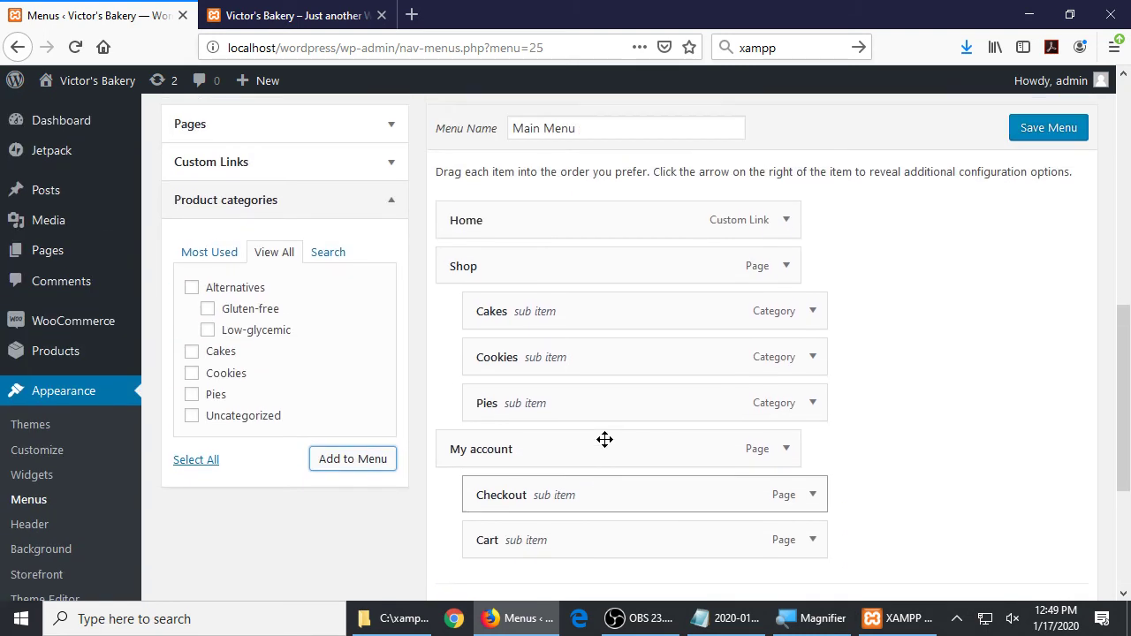
# - Select and clear the Cookies and Cakes product categories without adding them, and list the most used categories
pyautogui.click(192, 373)
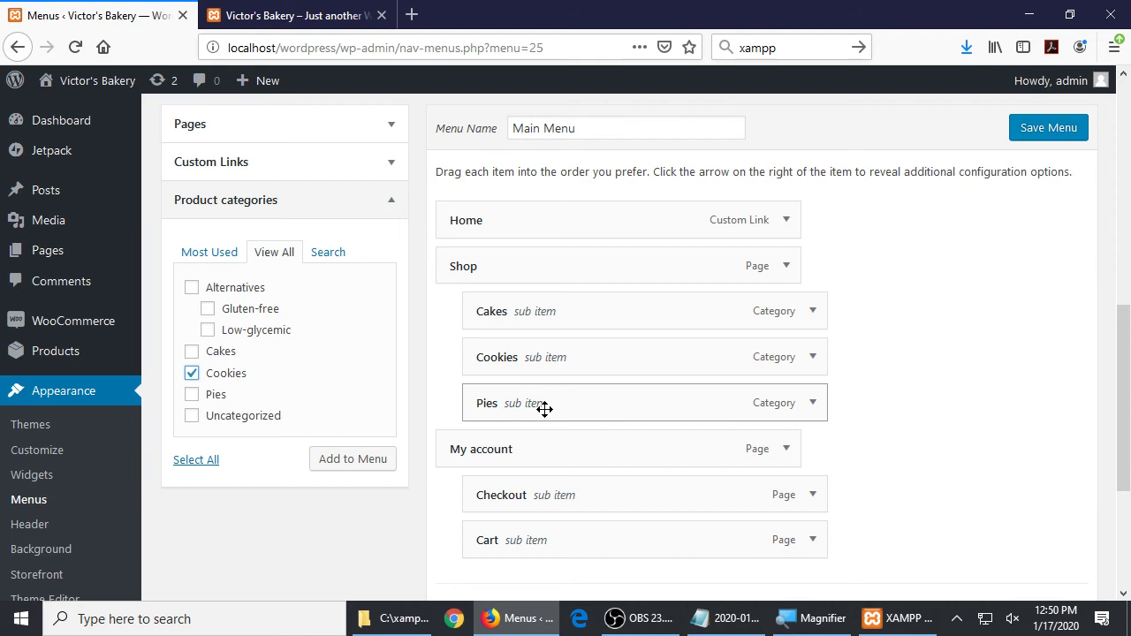
pyautogui.click(210, 376)
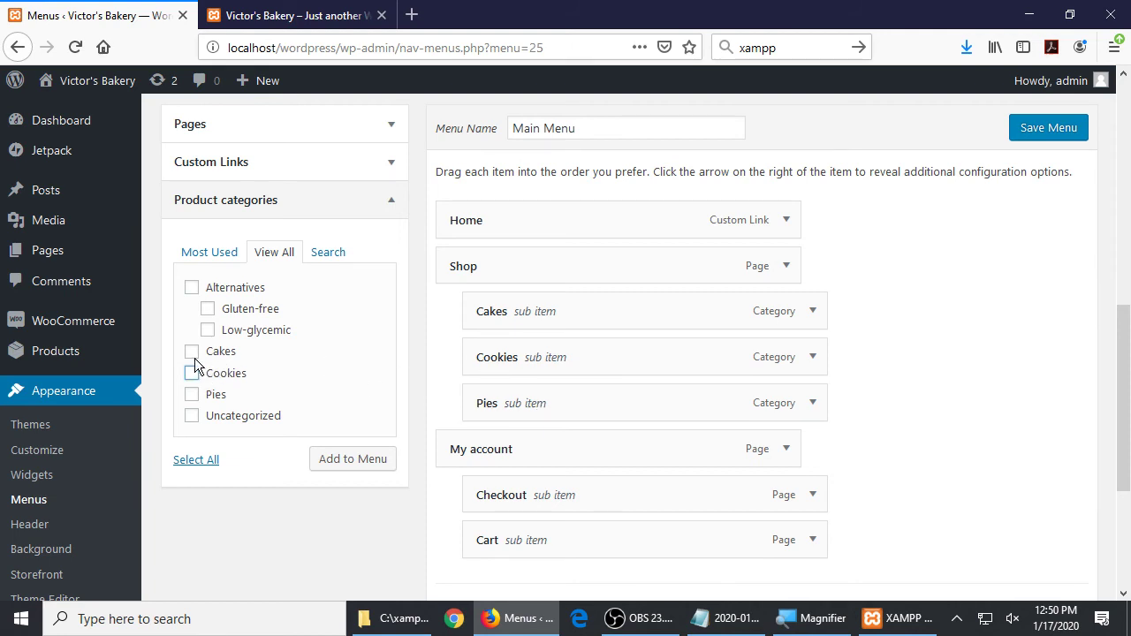
pyautogui.click(192, 355)
pyautogui.click(190, 377)
pyautogui.click(192, 373)
pyautogui.click(192, 351)
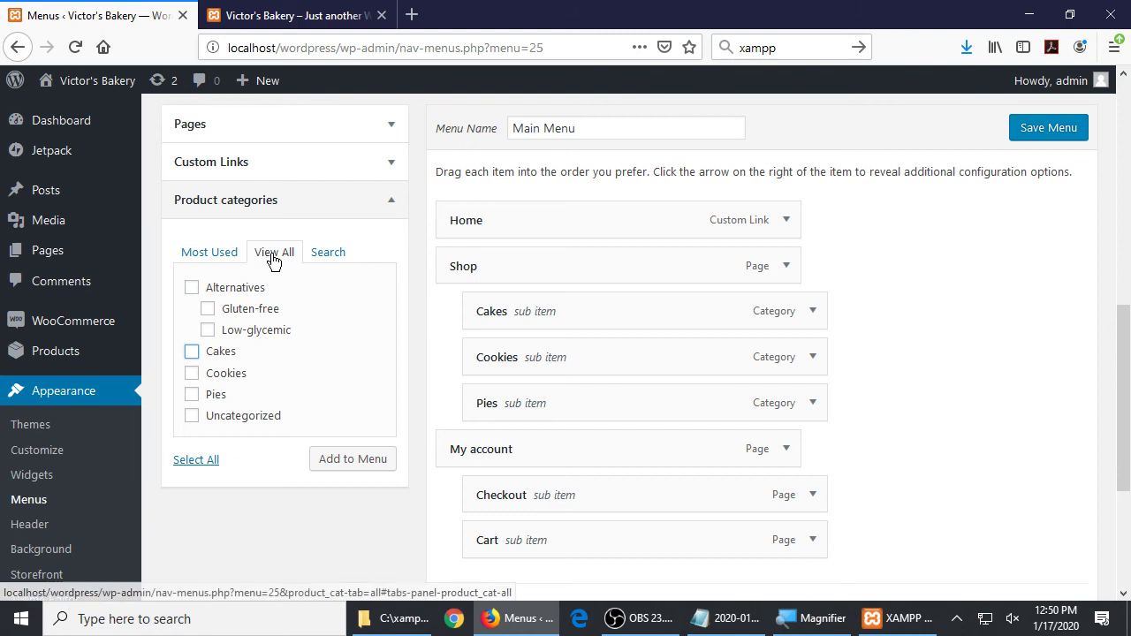
pyautogui.click(237, 254)
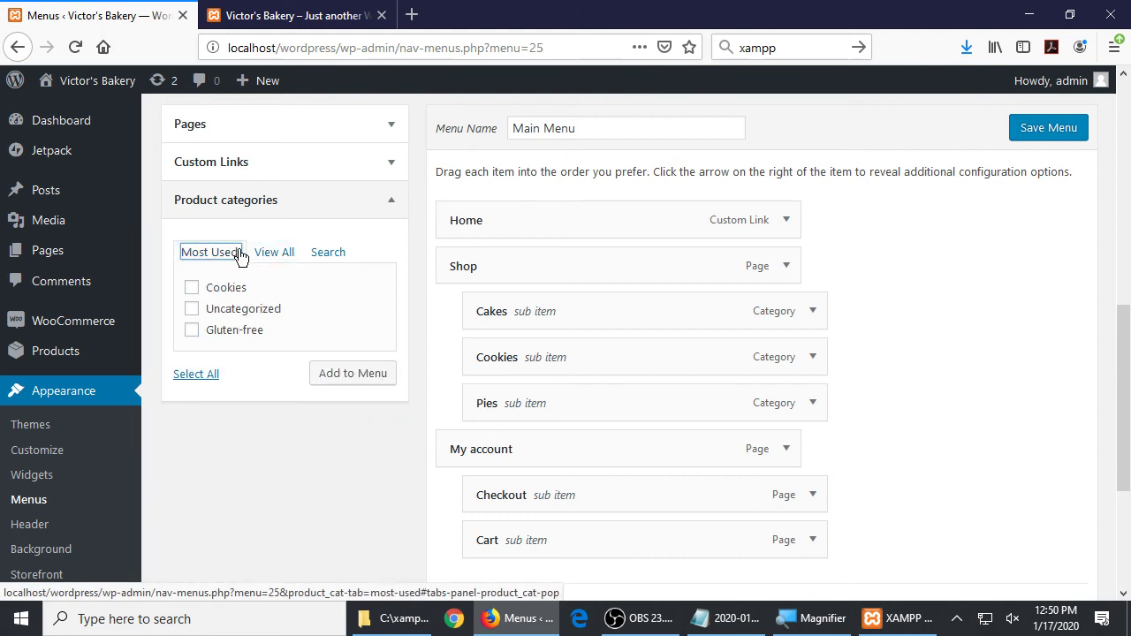
# - List all product categories and save the changes to Main Menu
pyautogui.click(275, 254)
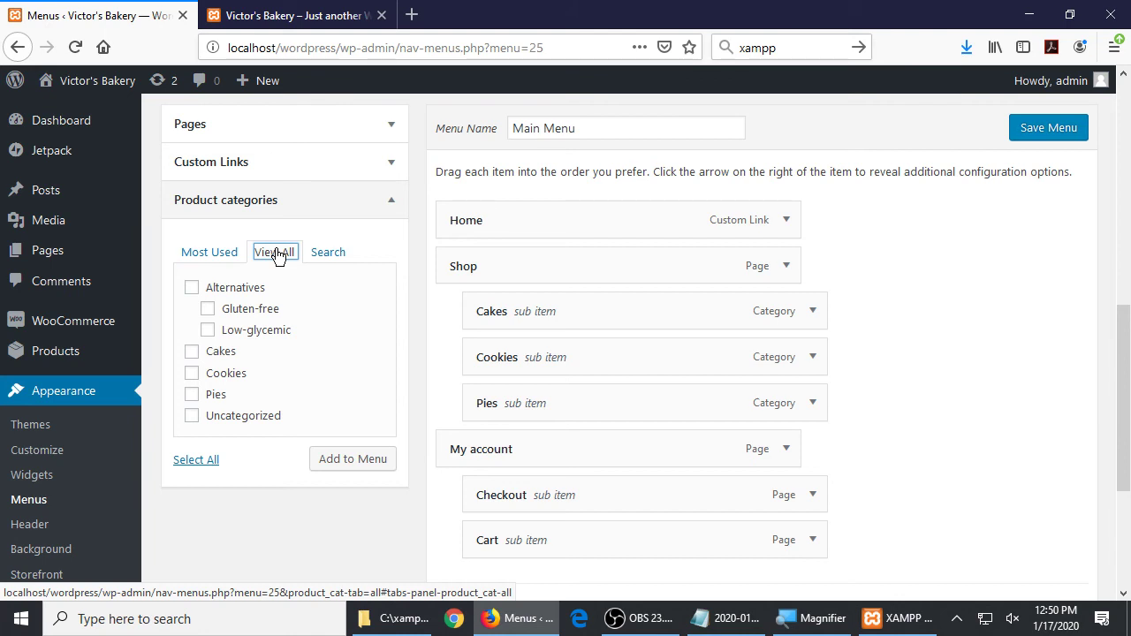
pyautogui.click(1051, 130)
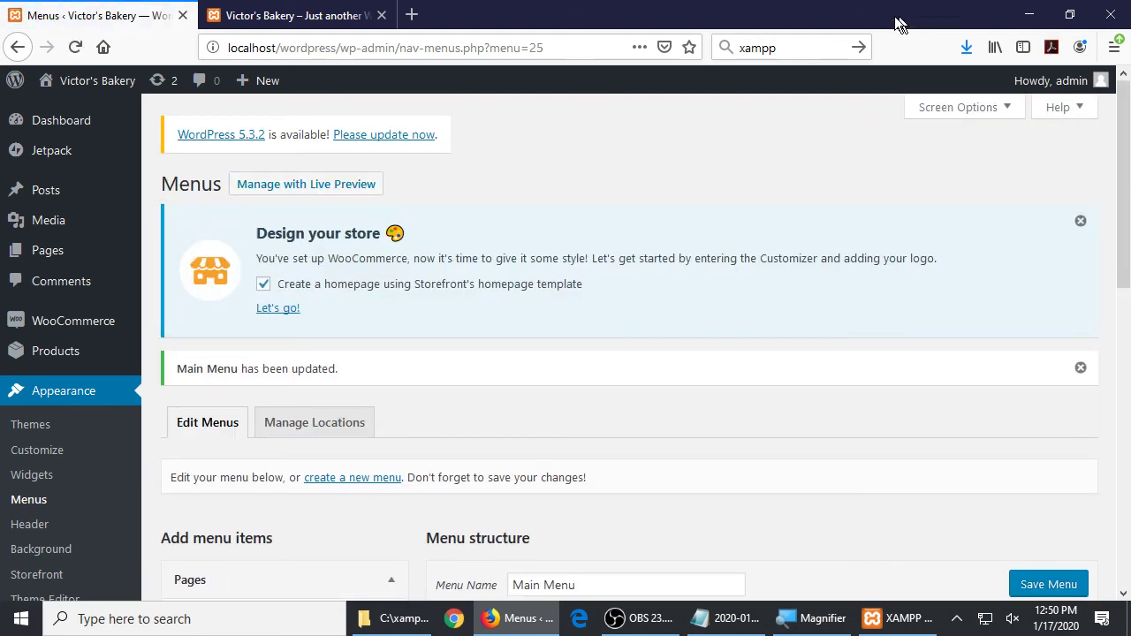
pyautogui.scroll(-10, 862, 264)
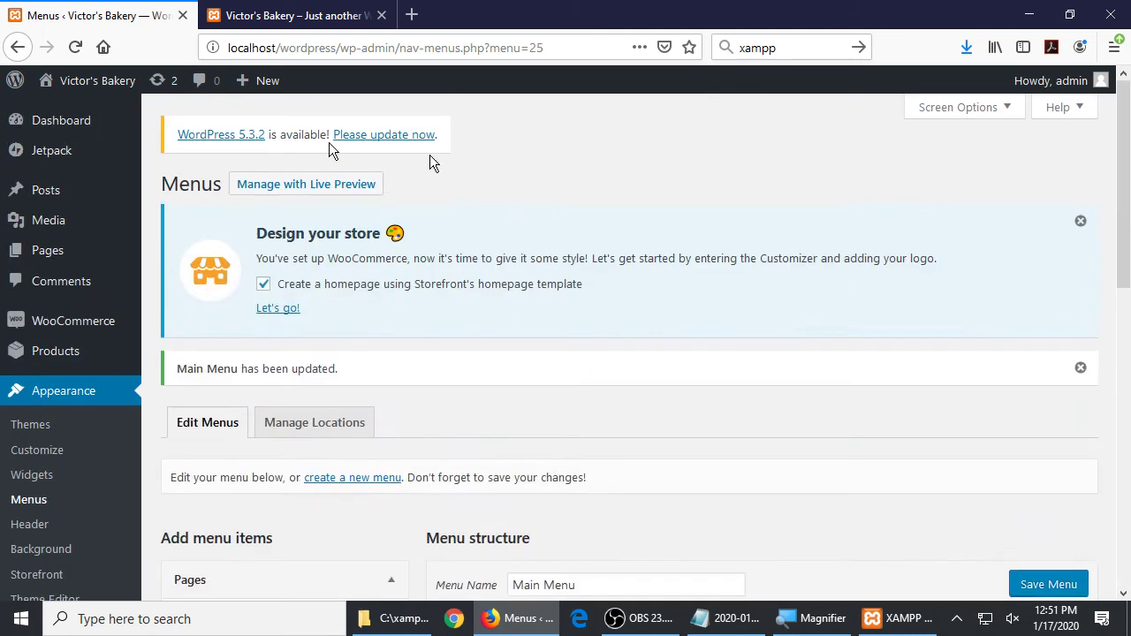
# - Check the My account and Shop submenus on the live site and look through the products on the Shop page
pyautogui.click(119, 86)
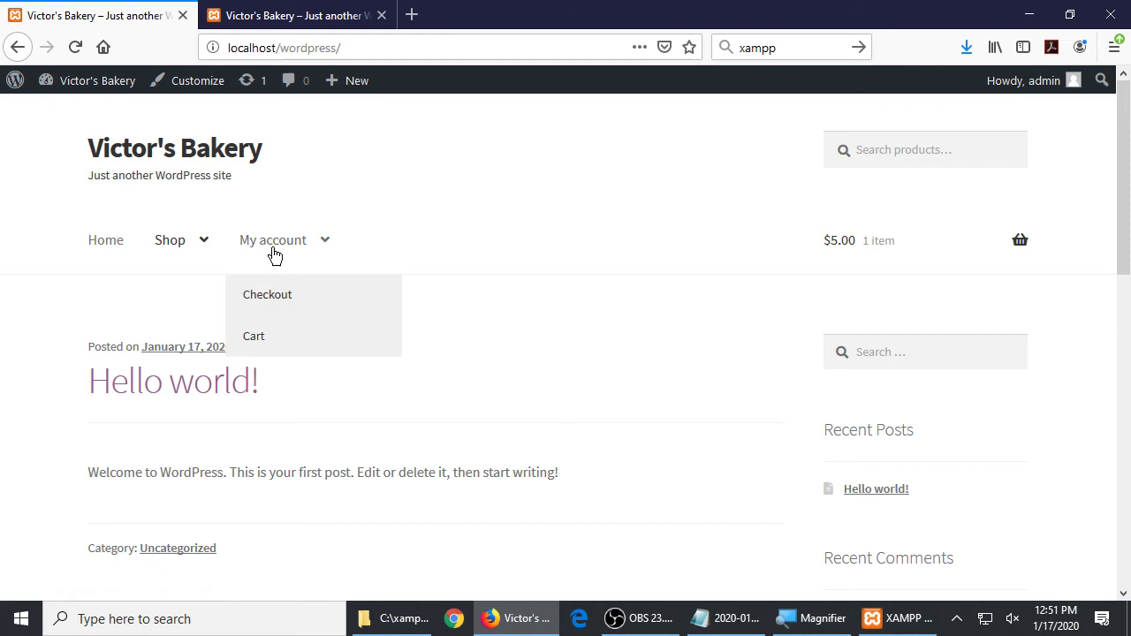
pyautogui.moveTo(298, 240)
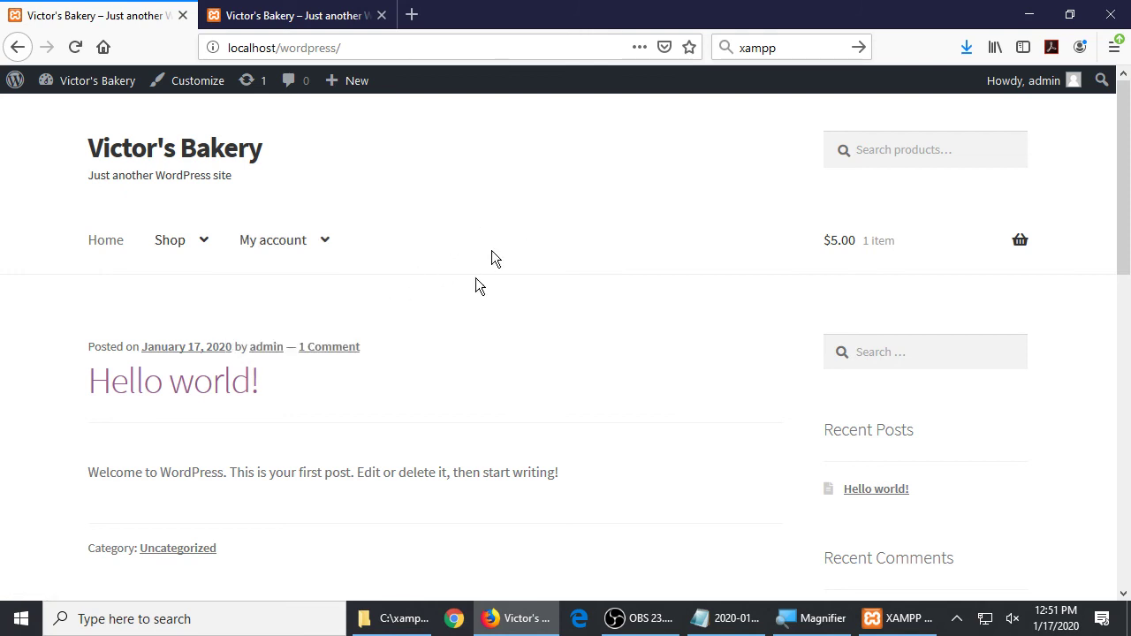
pyautogui.moveTo(138, 271)
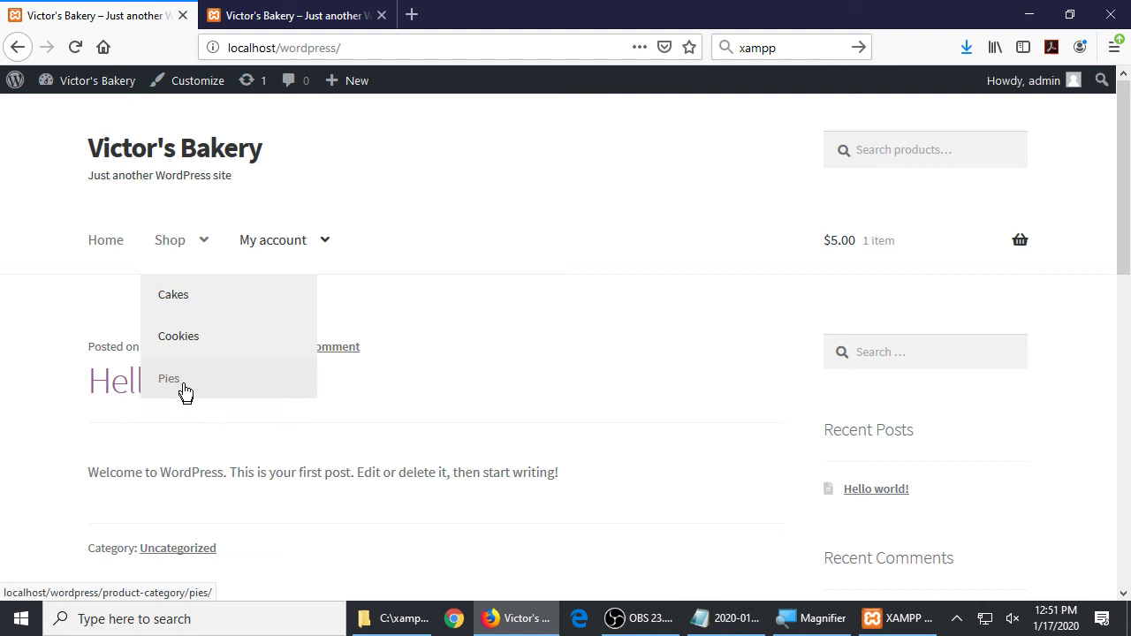
pyautogui.click(162, 243)
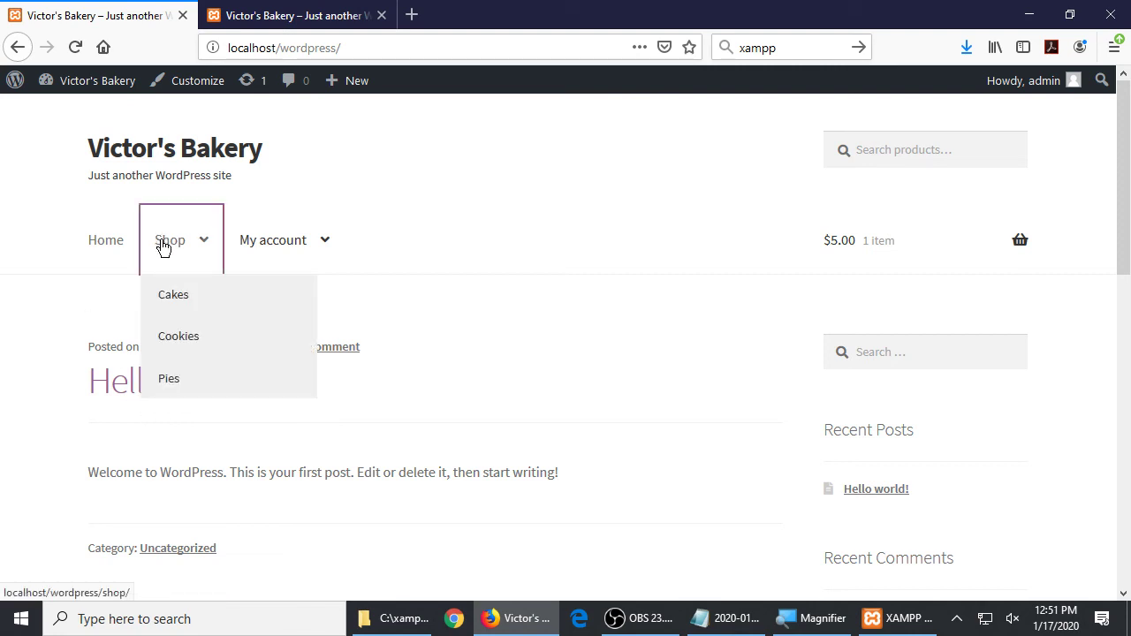
pyautogui.scroll(-5, 215, 324)
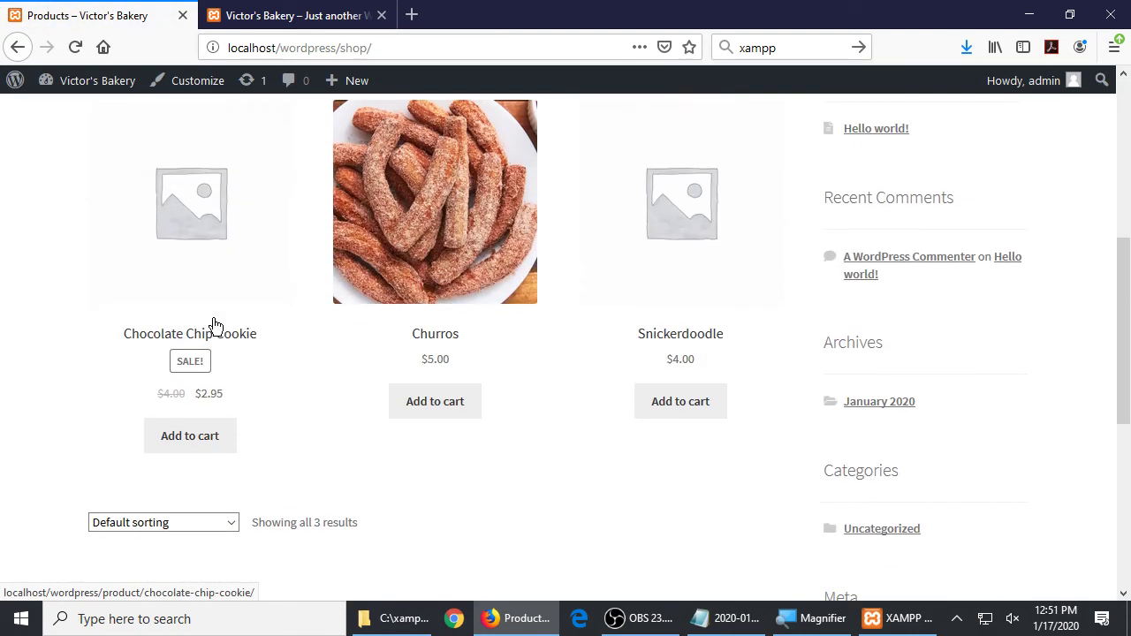
pyautogui.scroll(5, 215, 324)
pyautogui.moveTo(175, 273)
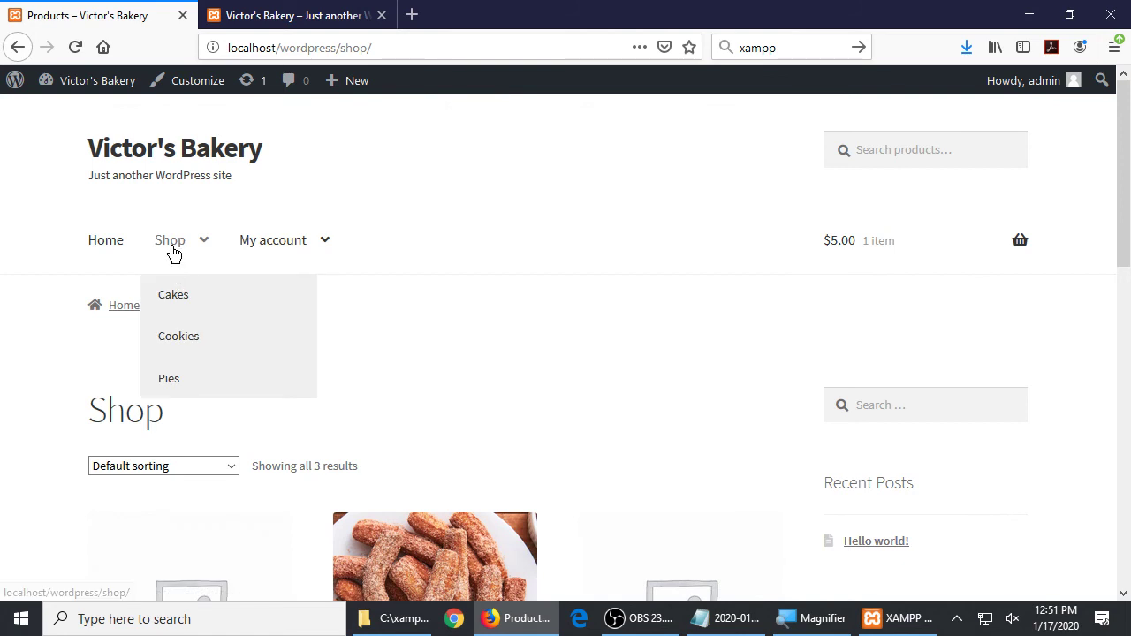
# - View the Cookies and Cakes product category pages through the Shop submenu
pyautogui.click(197, 338)
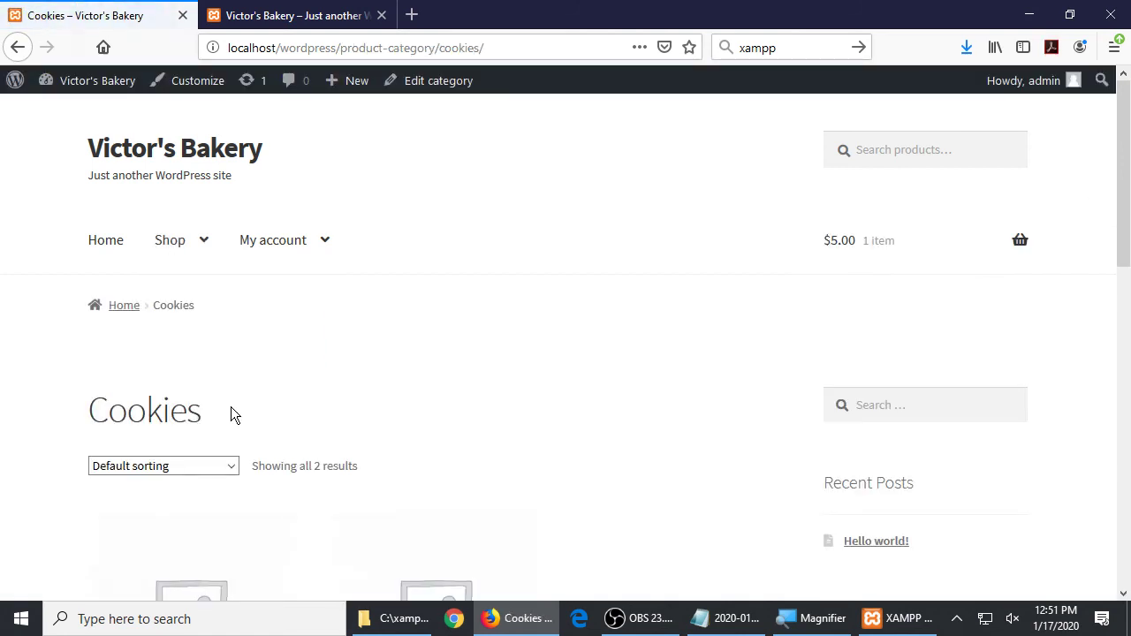
pyautogui.scroll(-5, 232, 413)
pyautogui.scroll(5, 225, 402)
pyautogui.moveTo(166, 241)
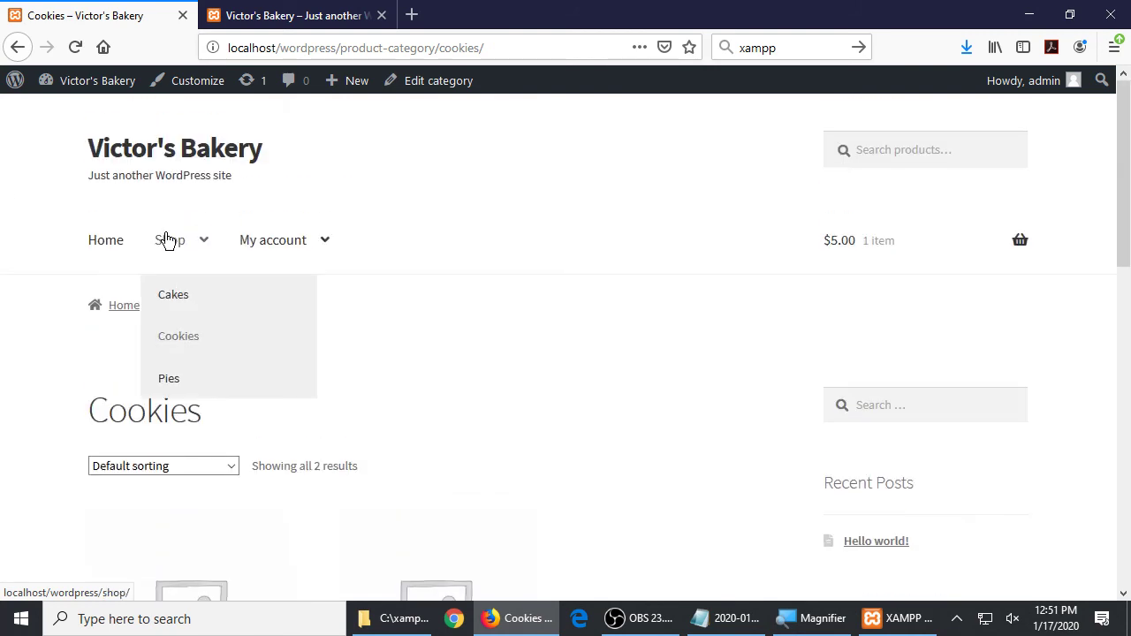
pyautogui.click(167, 296)
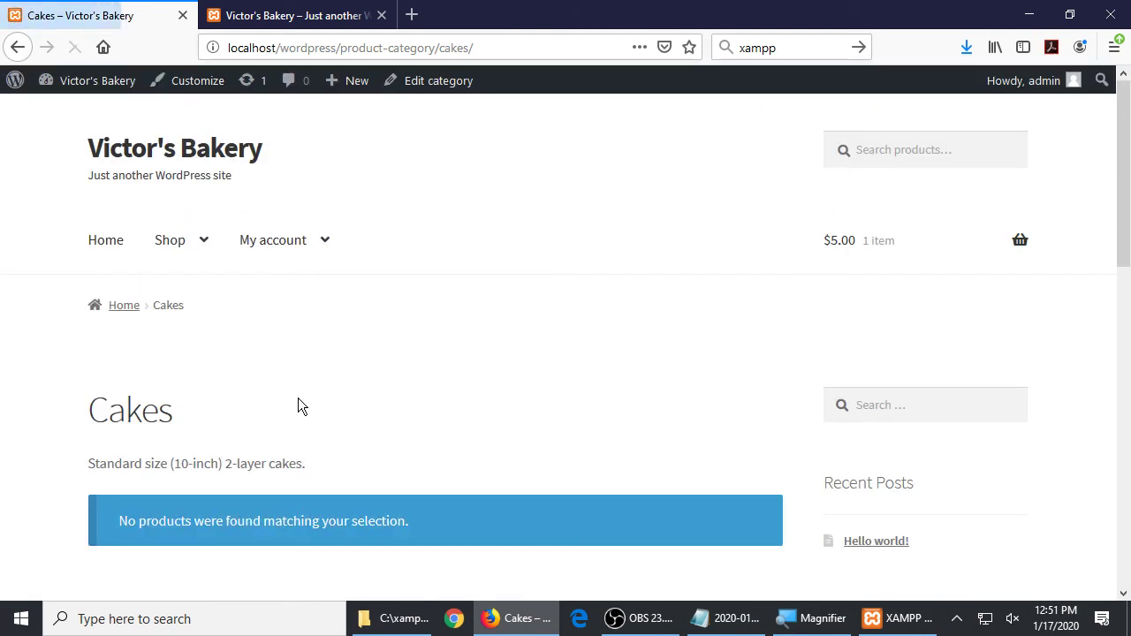
pyautogui.scroll(-3, 298, 406)
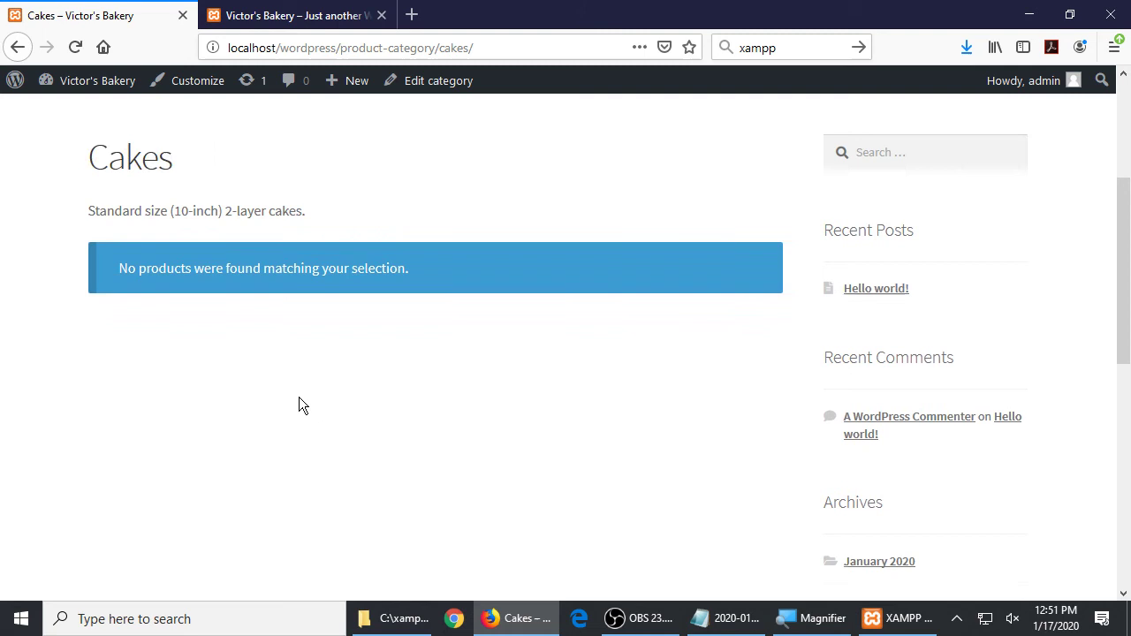
pyautogui.scroll(3, 298, 406)
pyautogui.moveTo(176, 246)
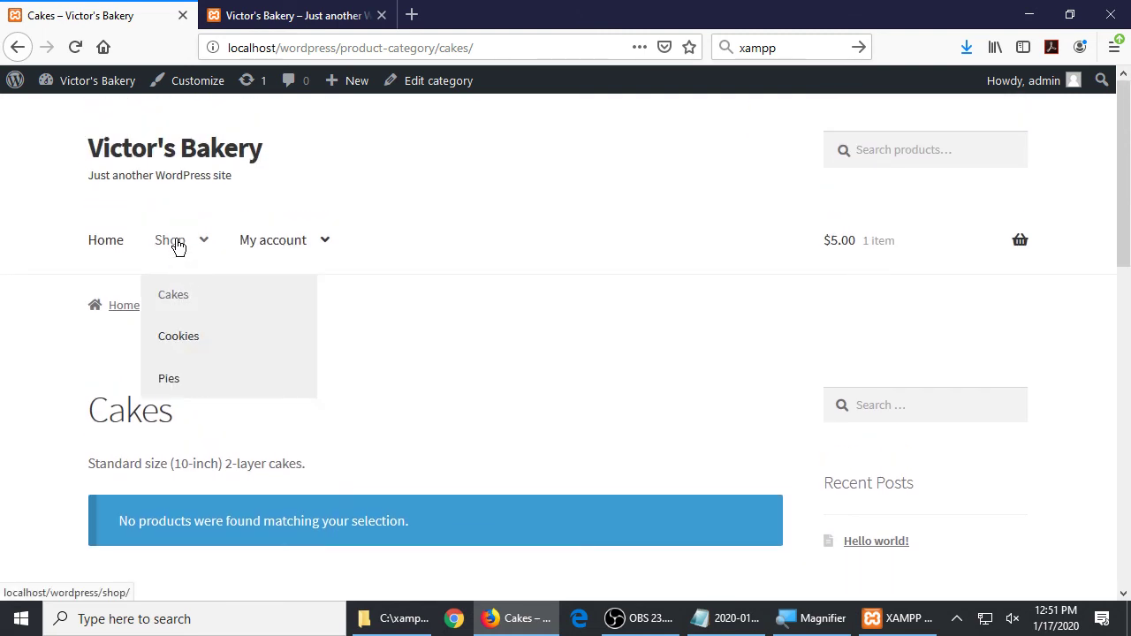
pyautogui.moveTo(104, 402); pyautogui.dragTo(247, 464)
pyautogui.click(291, 430)
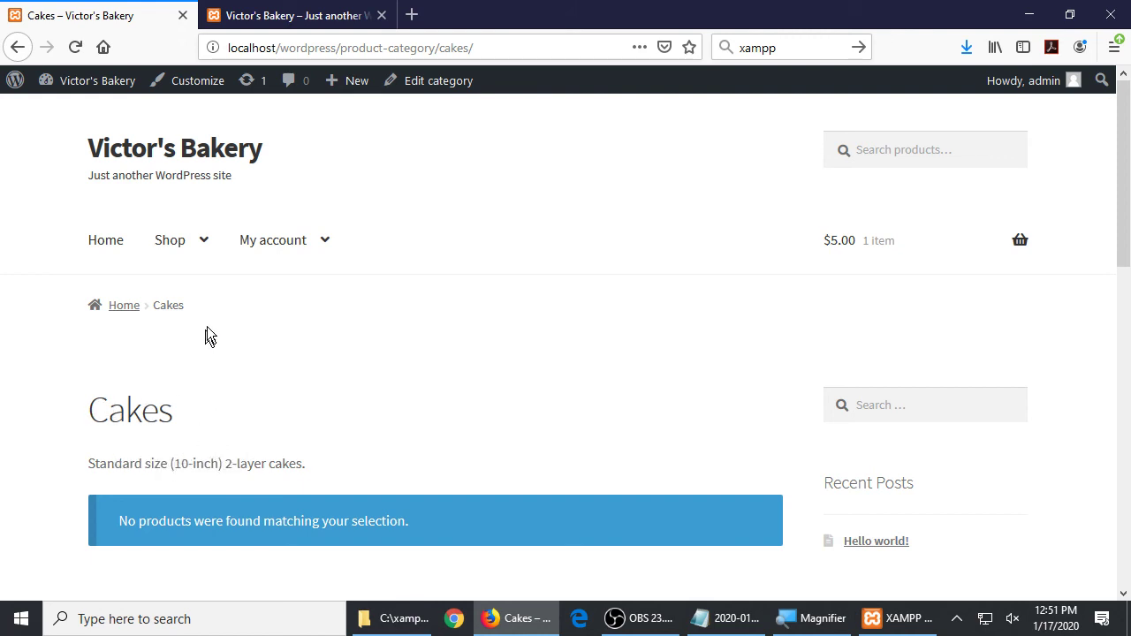
pyautogui.moveTo(189, 257)
# - Switch to the 2020-01-17.txt notes in Notepad and add the heading "To transfer a wordpress site:" at the end, after two blank lines
pyautogui.click(700, 619)
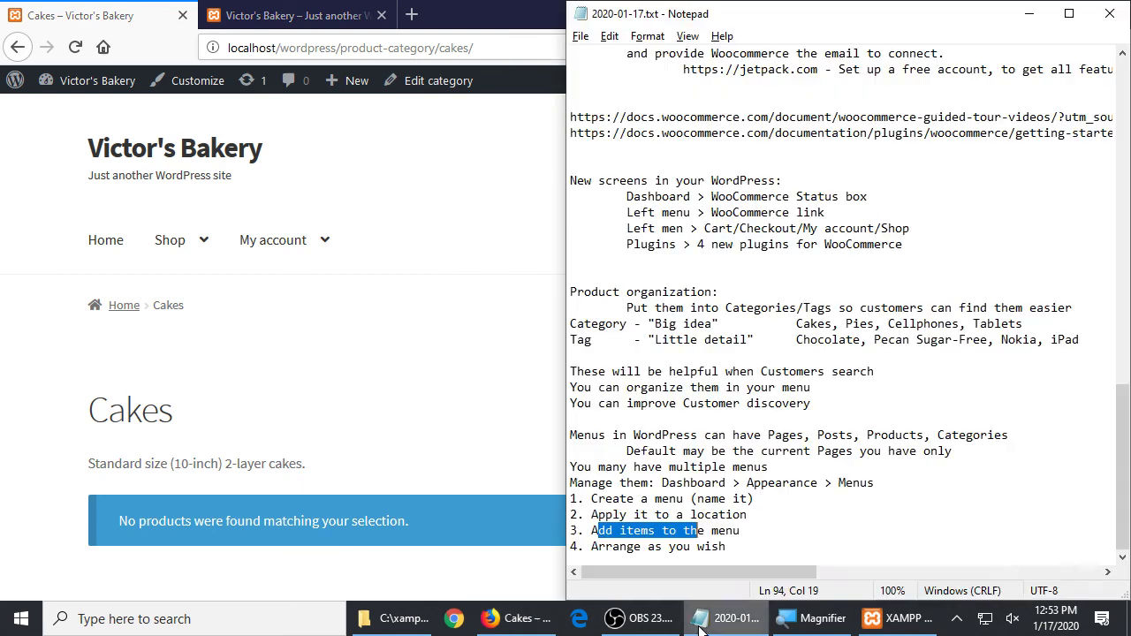
pyautogui.hotkey('ctrl', 'End')
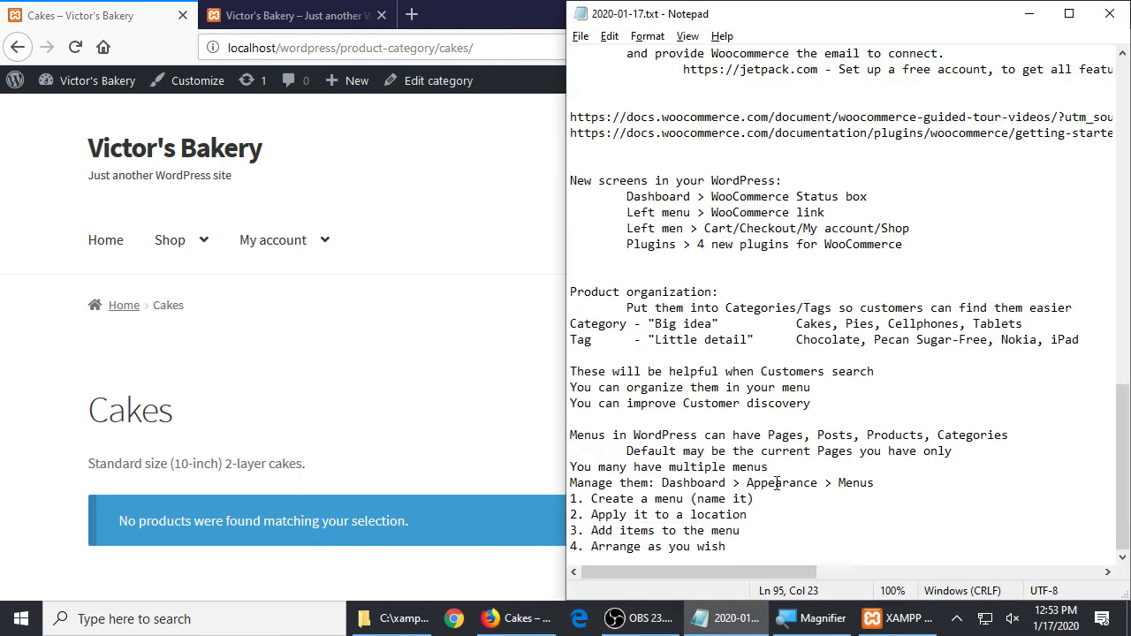
pyautogui.press('super+plus')
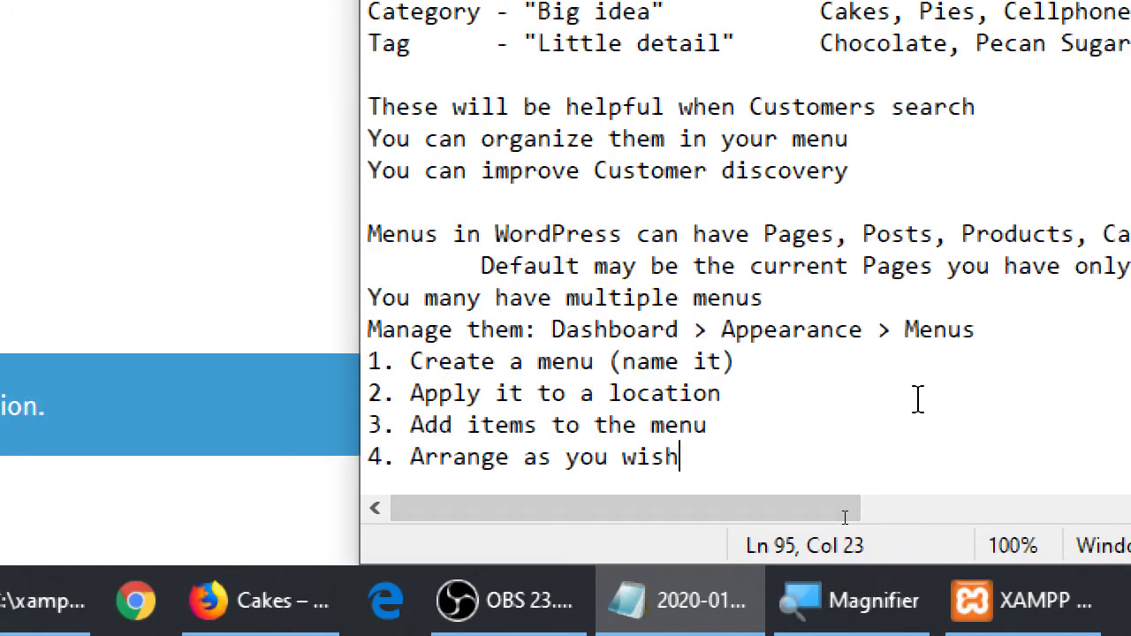
pyautogui.press('Return')
pyautogui.press('Return')
pyautogui.press('Return')
pyautogui.write('To transfer a wordpress')
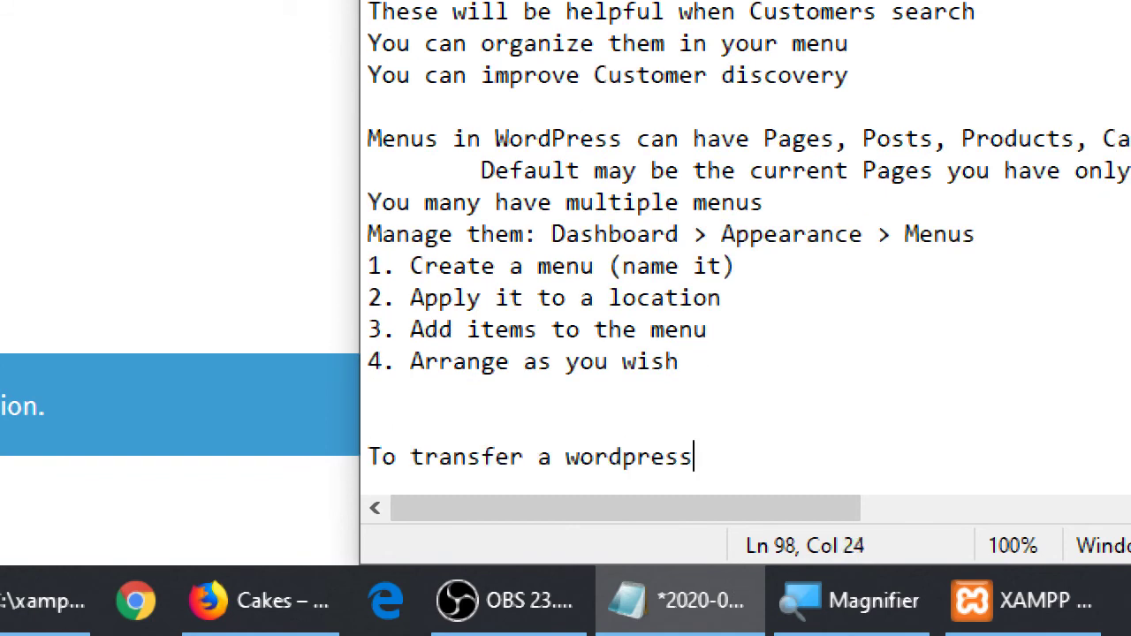
pyautogui.write(' site:')
pyautogui.press('Return')
# - Add the line "Duplicator plugin (free)" under the site transfer heading and save the notes
pyautogui.write('Duplicator p')
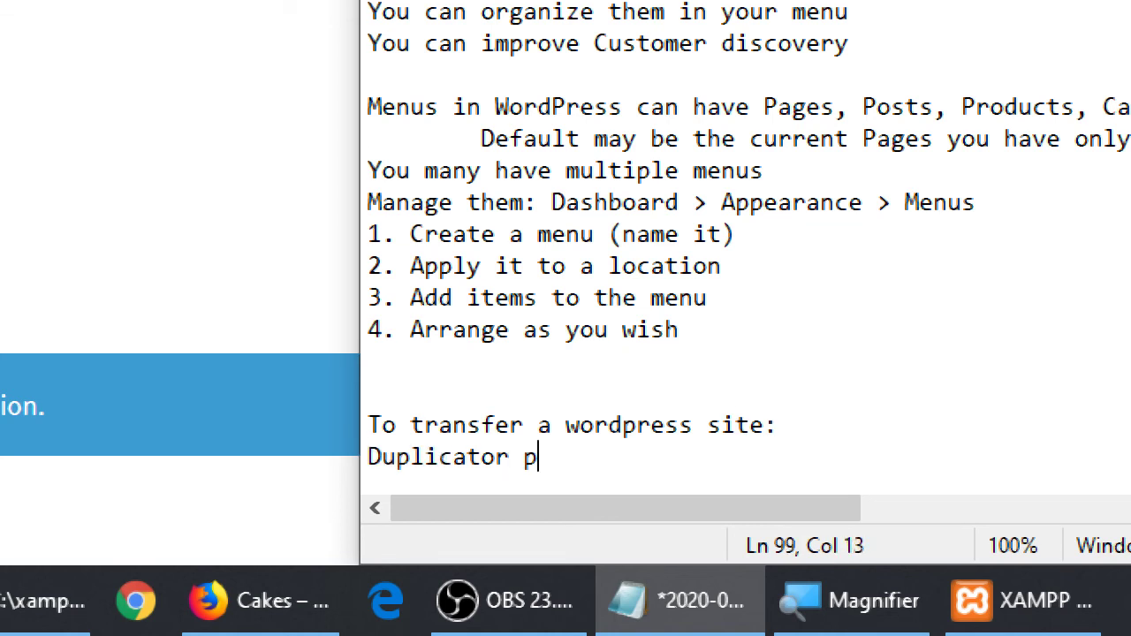
pyautogui.write('lugin')
pyautogui.press('Return')
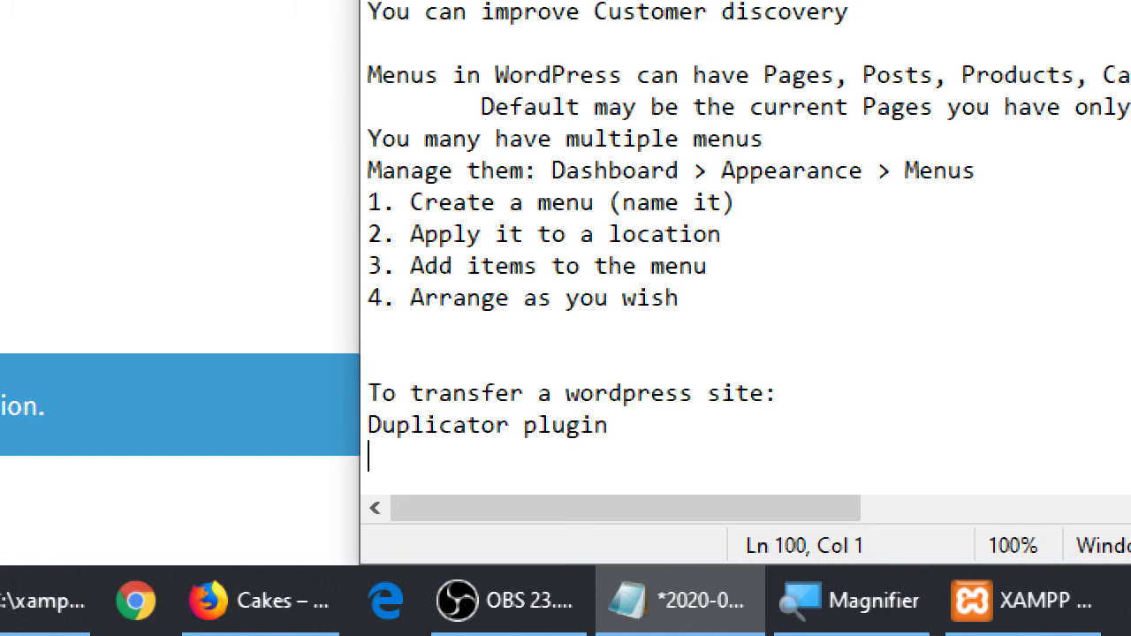
pyautogui.press('BackSpace')
pyautogui.write('(free)')
pyautogui.press('Return')
pyautogui.hotkey('ctrl', 's')
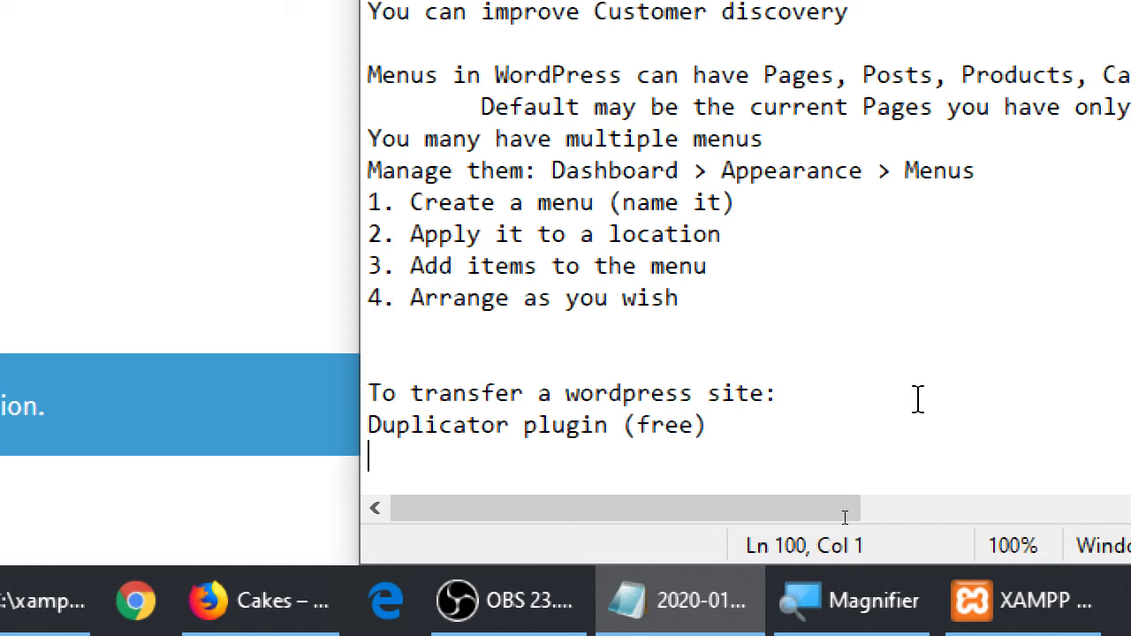
# - Add the lines "Install/active the plugin" and "Use Duplicator to make an archive (backup) of the site" to the notes
pyautogui.write('Install/active')
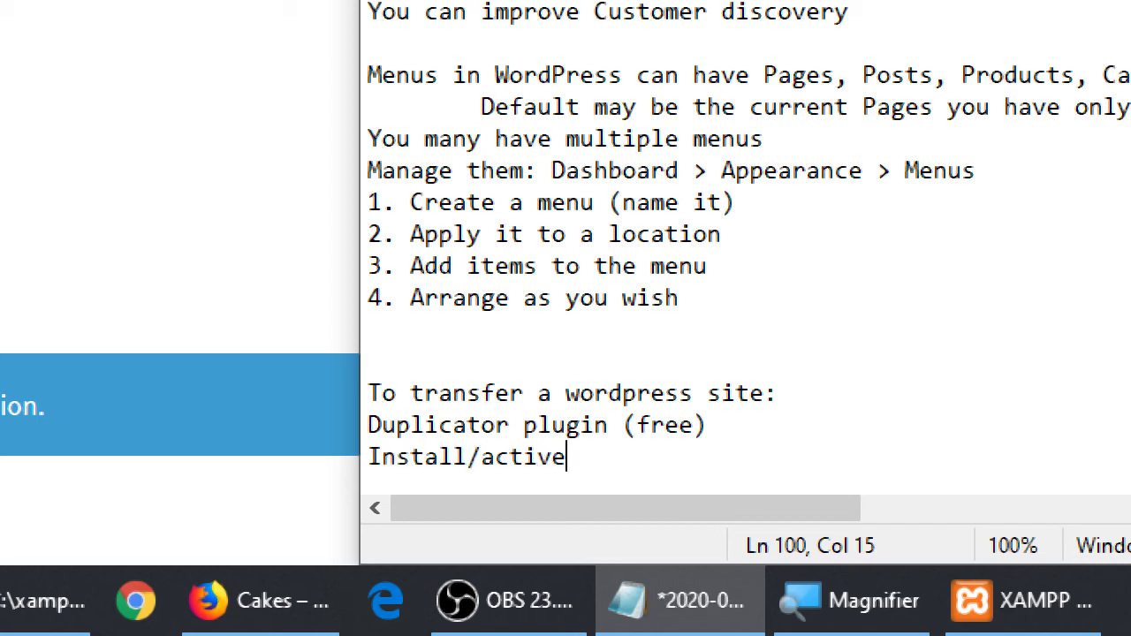
pyautogui.write(' the plugin')
pyautogui.press('Return')
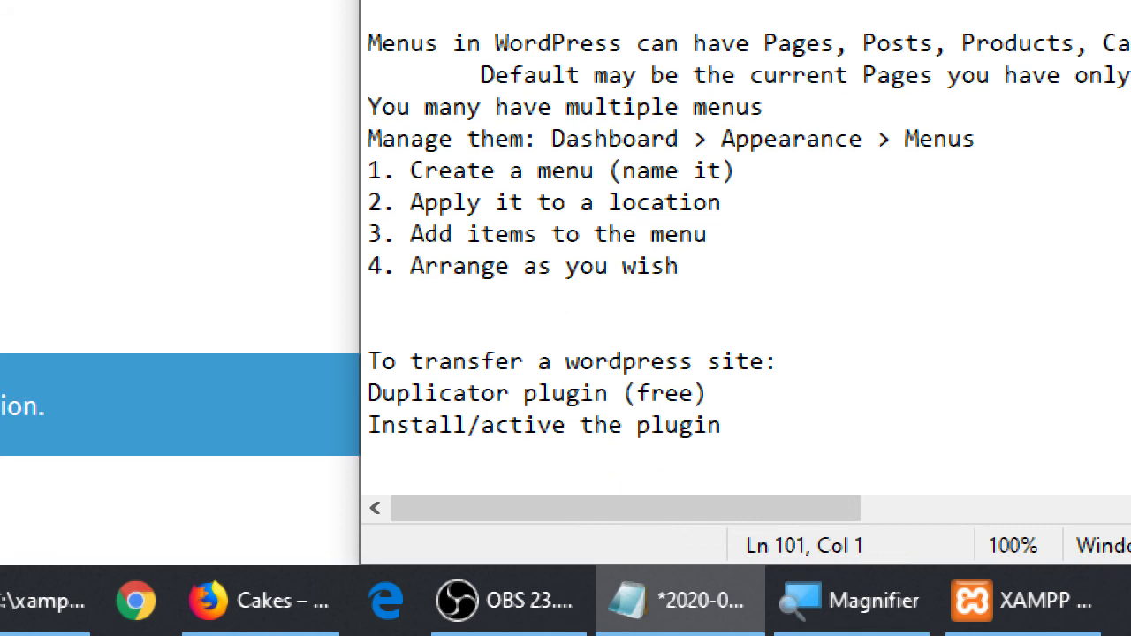
pyautogui.write('Use Duplicator to make')
pyautogui.press('BackSpace')
pyautogui.write('an archive (bafku')
pyautogui.press('BackSpace')
pyautogui.press('BackSpace')
pyautogui.press('BackSpace')
pyautogui.write('ckup')
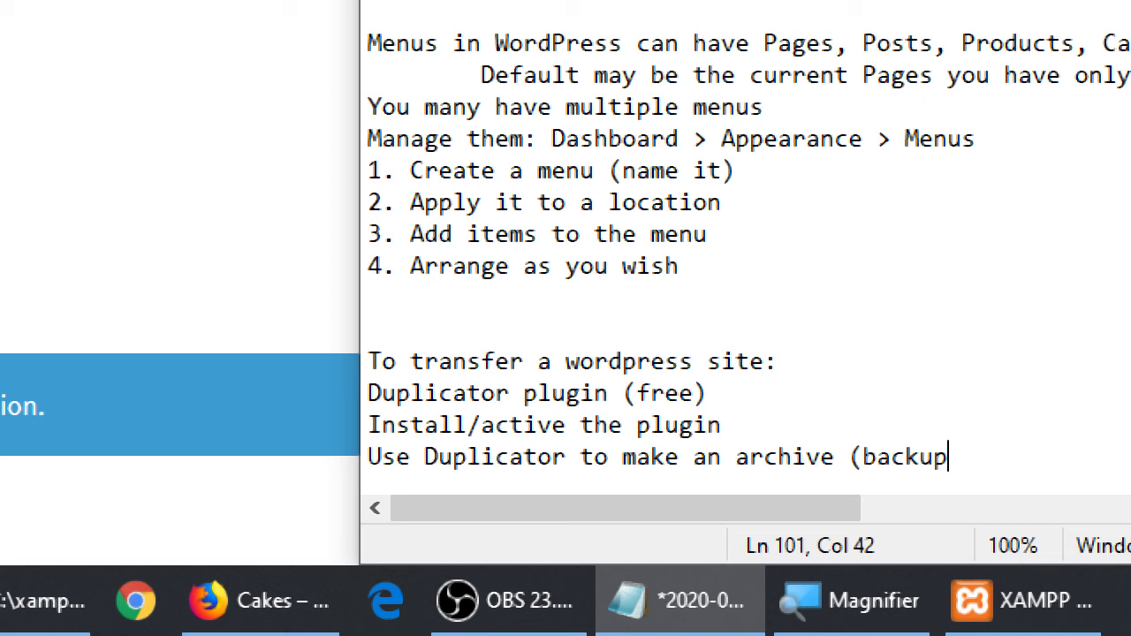
pyautogui.write(') of the site')
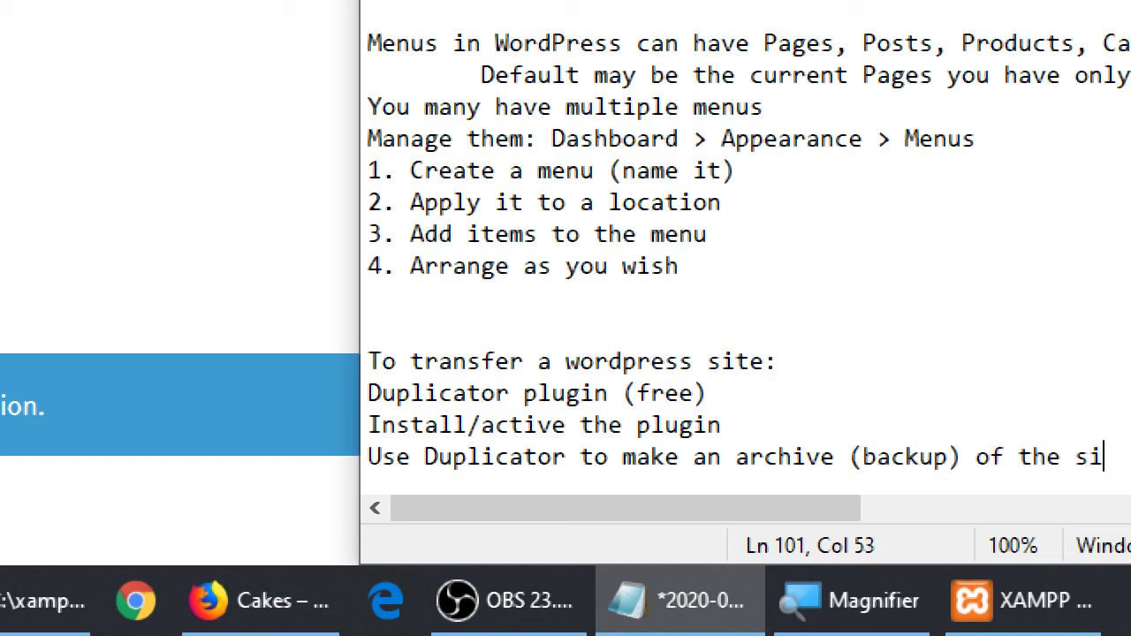
# - Add an "Archive:" line with the indented entries "mysite-2020-10-17.zip" and "installer.php", and save the notes
pyautogui.press('Return')
pyautogui.write('Archive:')
pyautogui.press('Return')
pyautogui.press('Tab')
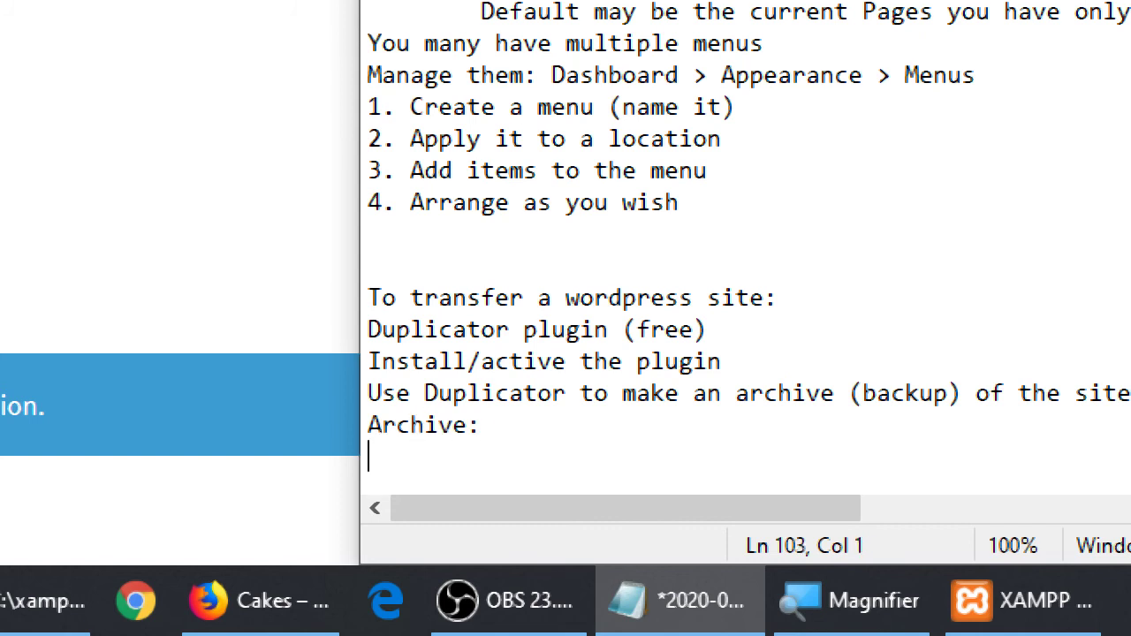
pyautogui.write('mysite-202')
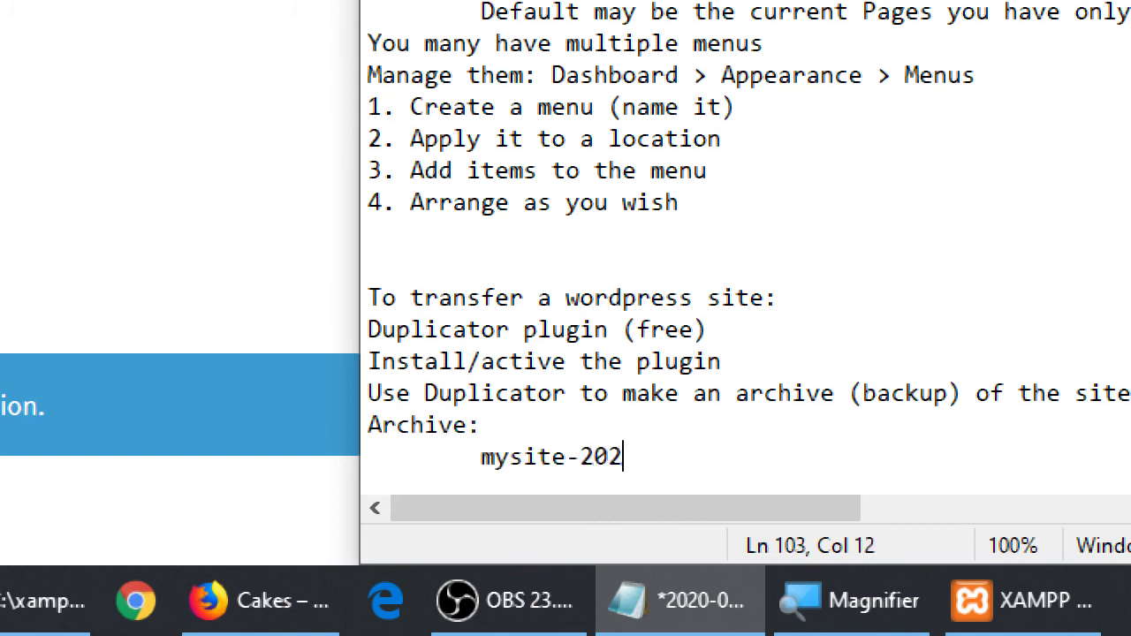
pyautogui.write('0-10-17.zip')
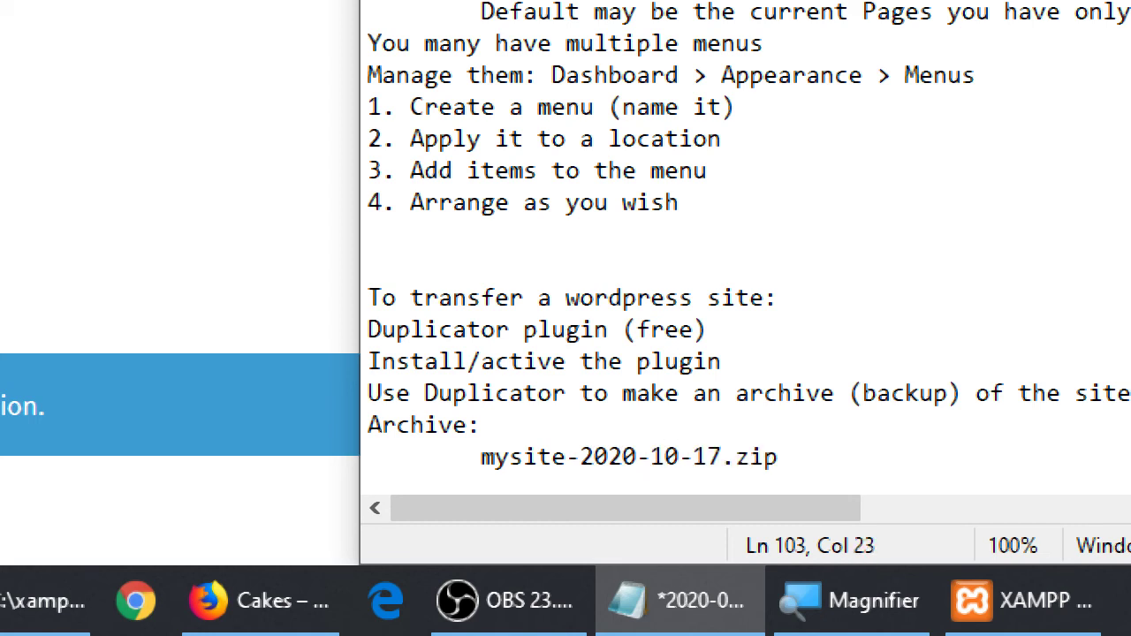
pyautogui.press('Return')
pyautogui.press('Tab')
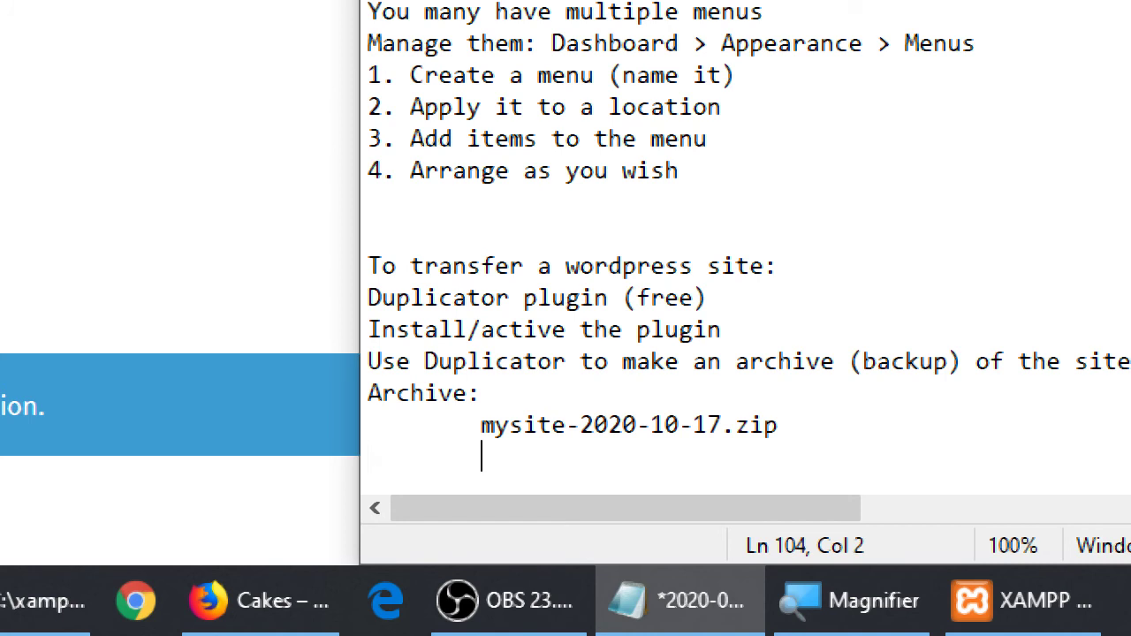
pyautogui.write('installer.php')
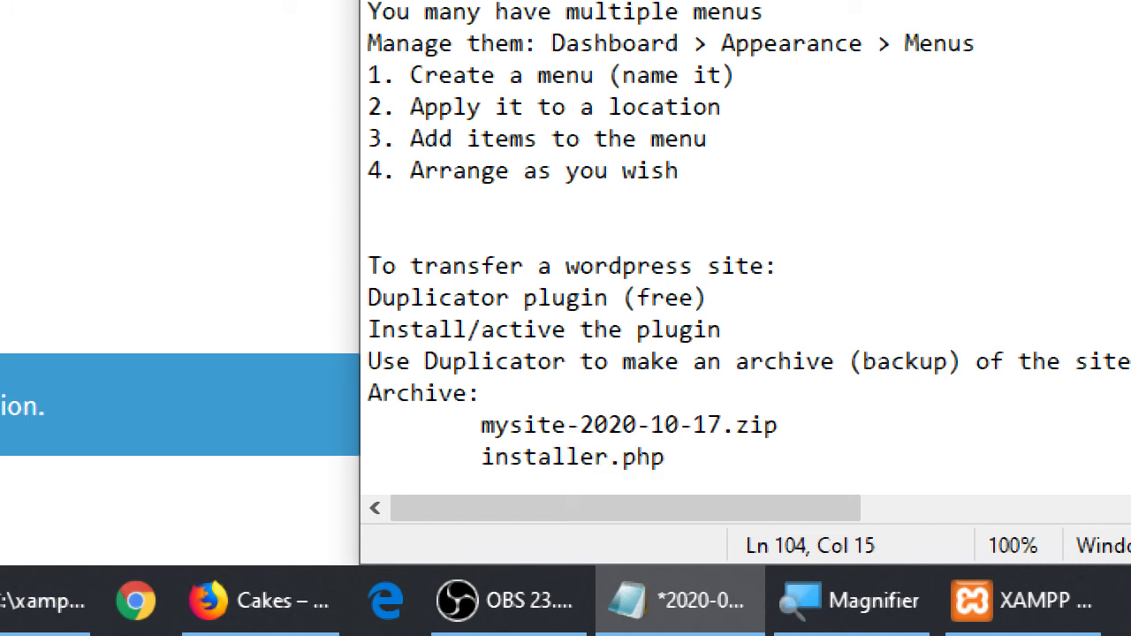
pyautogui.hotkey('ctrl', 's')
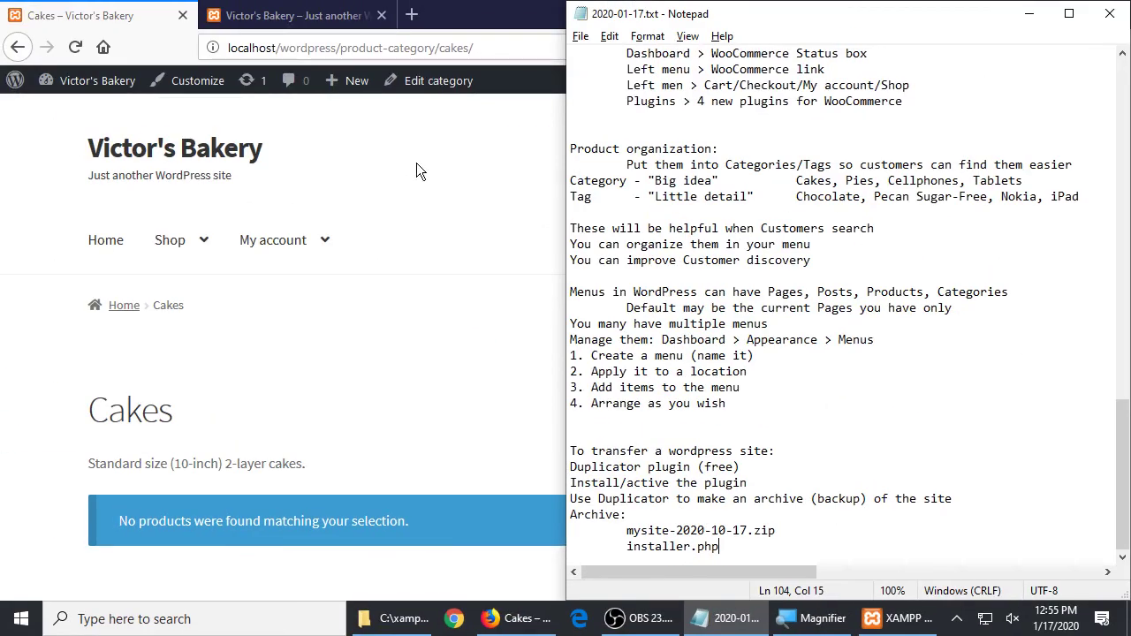
# - Switch back to Firefox and open the WordPress admin dashboard of the bakery site
pyautogui.click(456, 227)
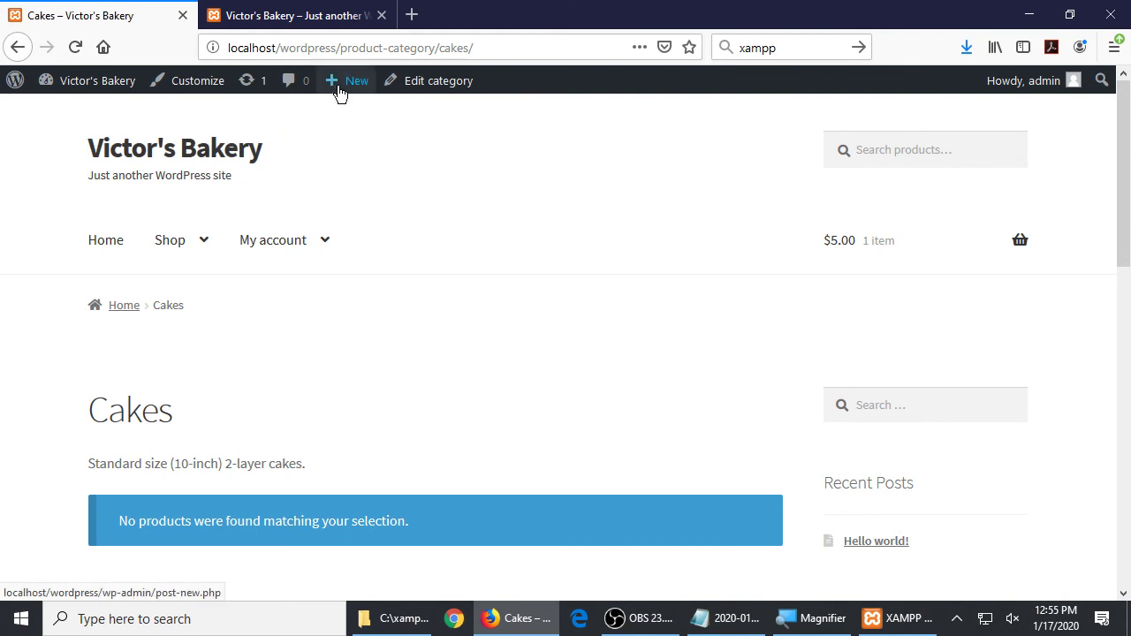
pyautogui.moveTo(342, 88)
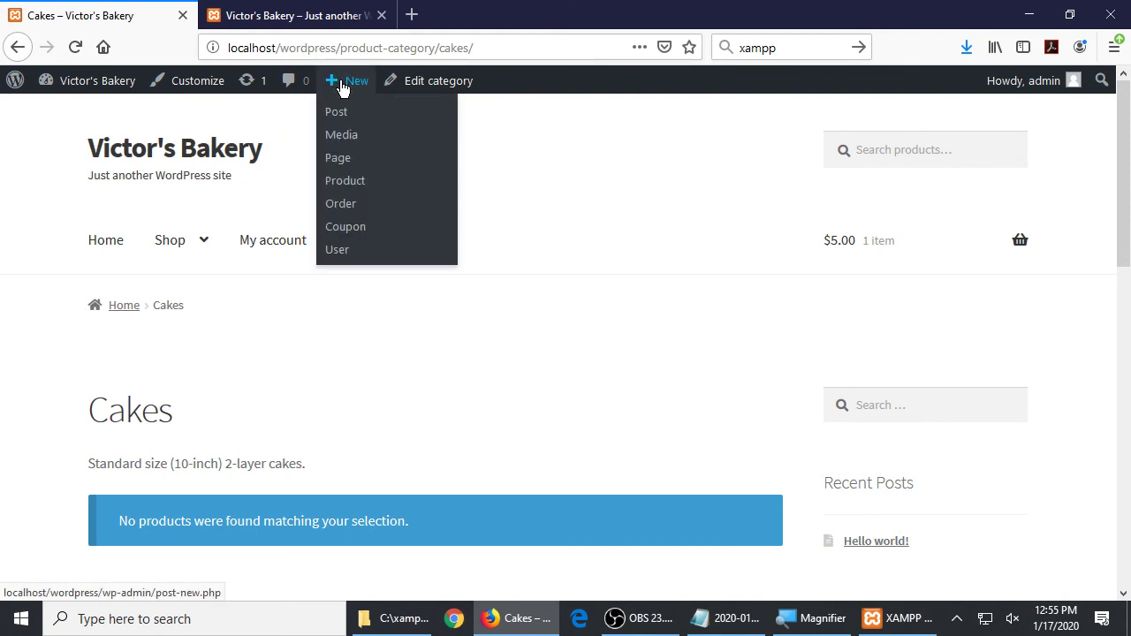
pyautogui.moveTo(73, 84)
pyautogui.click(71, 83)
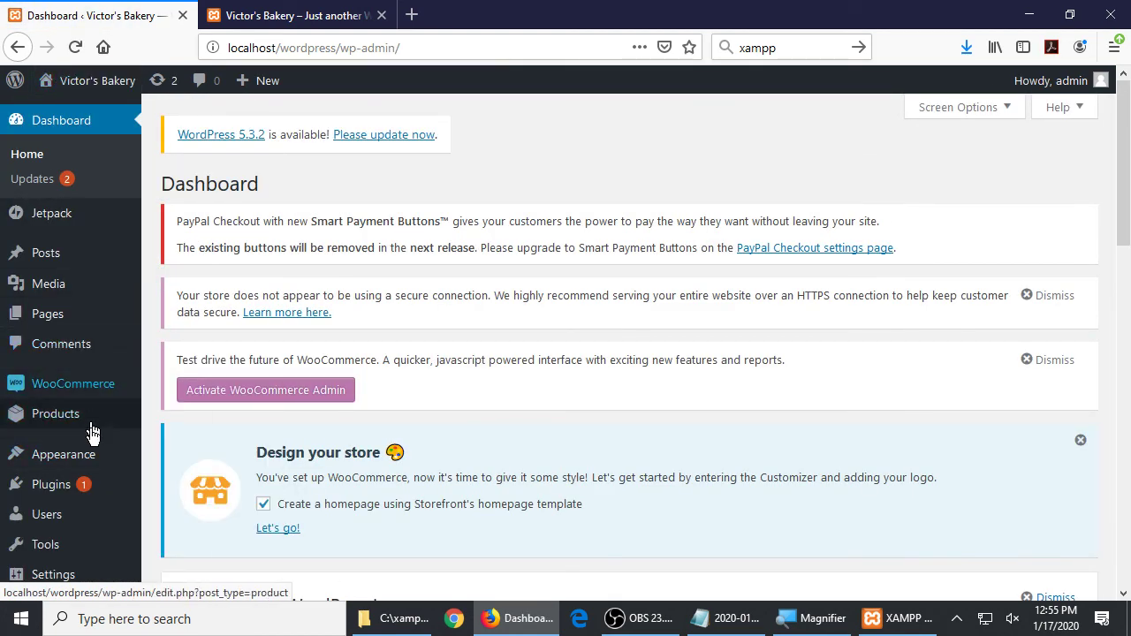
# - Open the page for adding new plugins and search the plugin directory for "duplicator"
pyautogui.moveTo(95, 488)
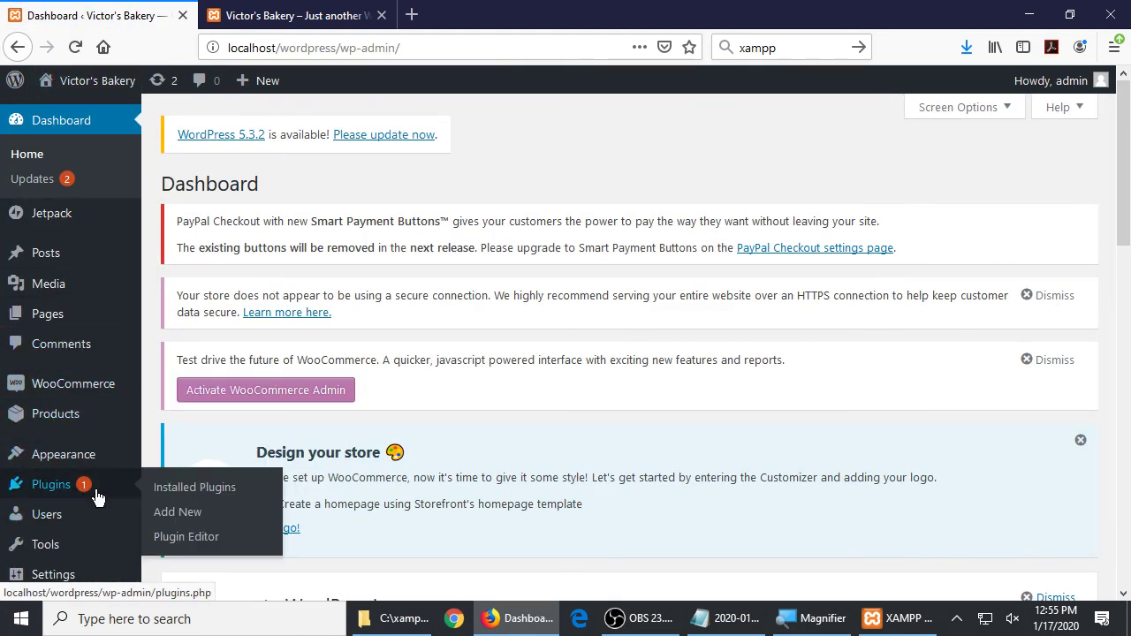
pyautogui.click(196, 517)
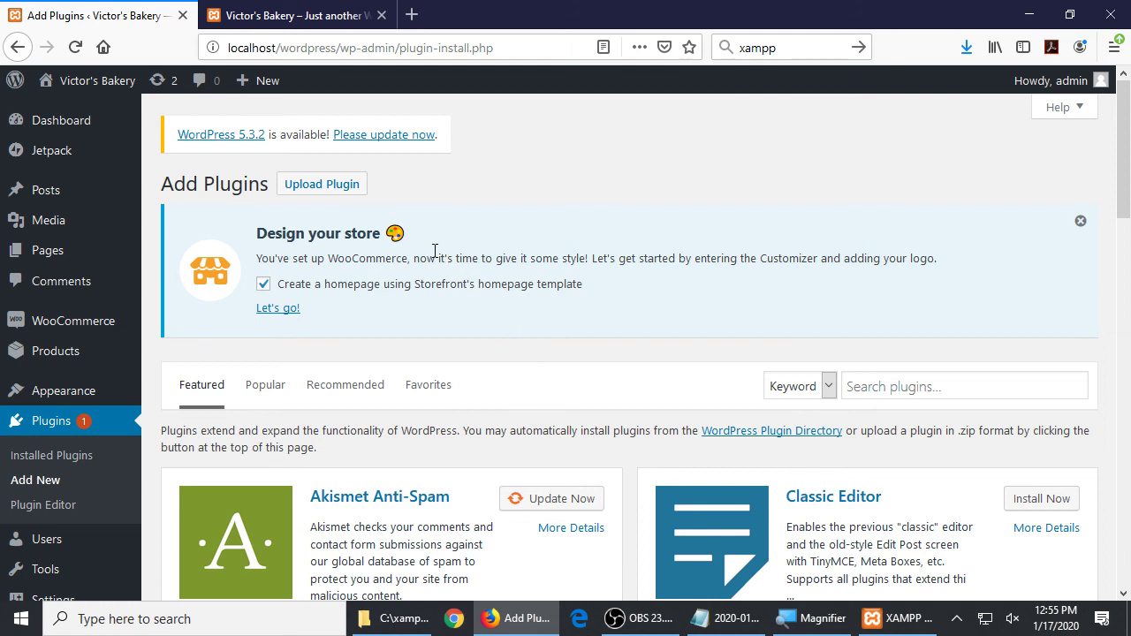
pyautogui.click(961, 393)
pyautogui.write('dupic')
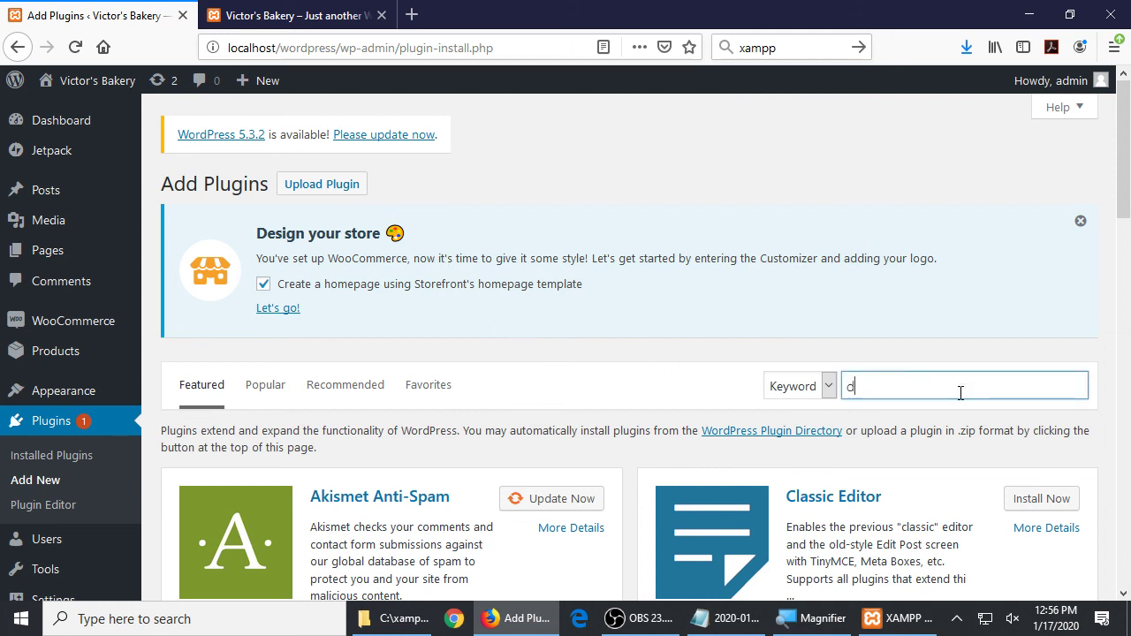
pyautogui.press('BackSpace')
pyautogui.press('BackSpace')
pyautogui.write('licator')
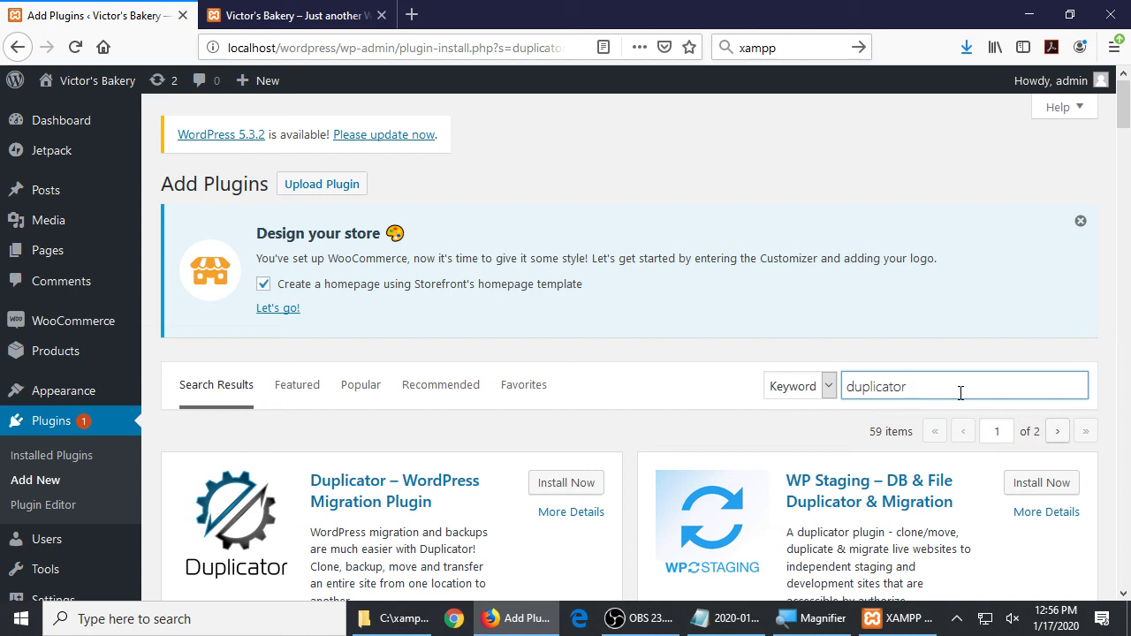
# - Install and activate the "Duplicator – WordPress Migration Plugin" by Snap Creek
pyautogui.scroll(-2, 674, 292)
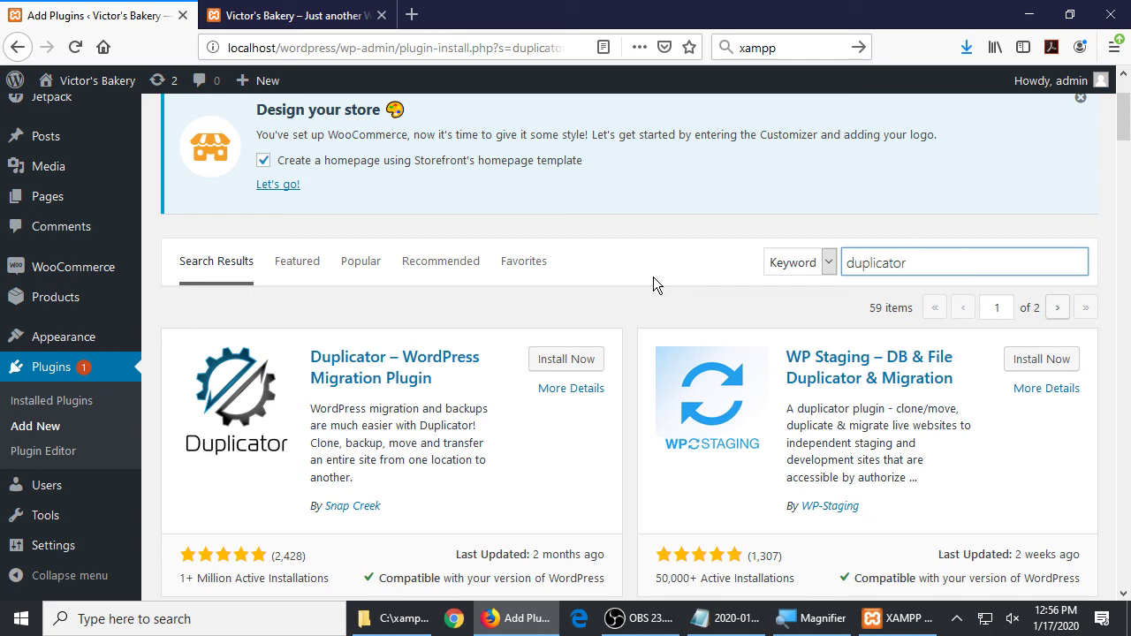
pyautogui.click(547, 359)
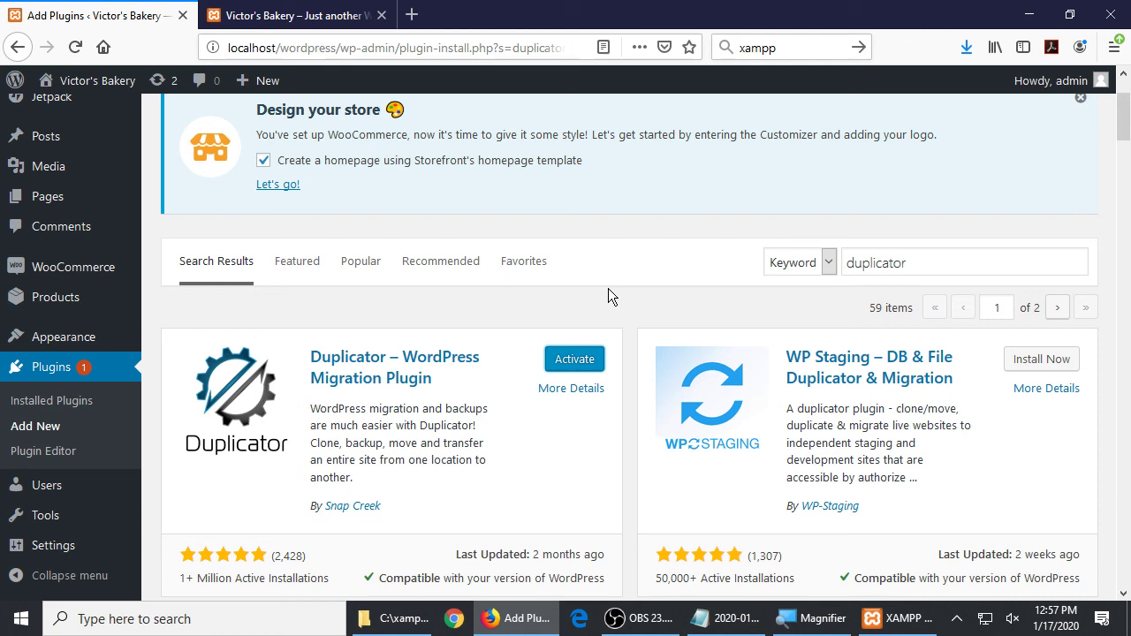
pyautogui.click(591, 362)
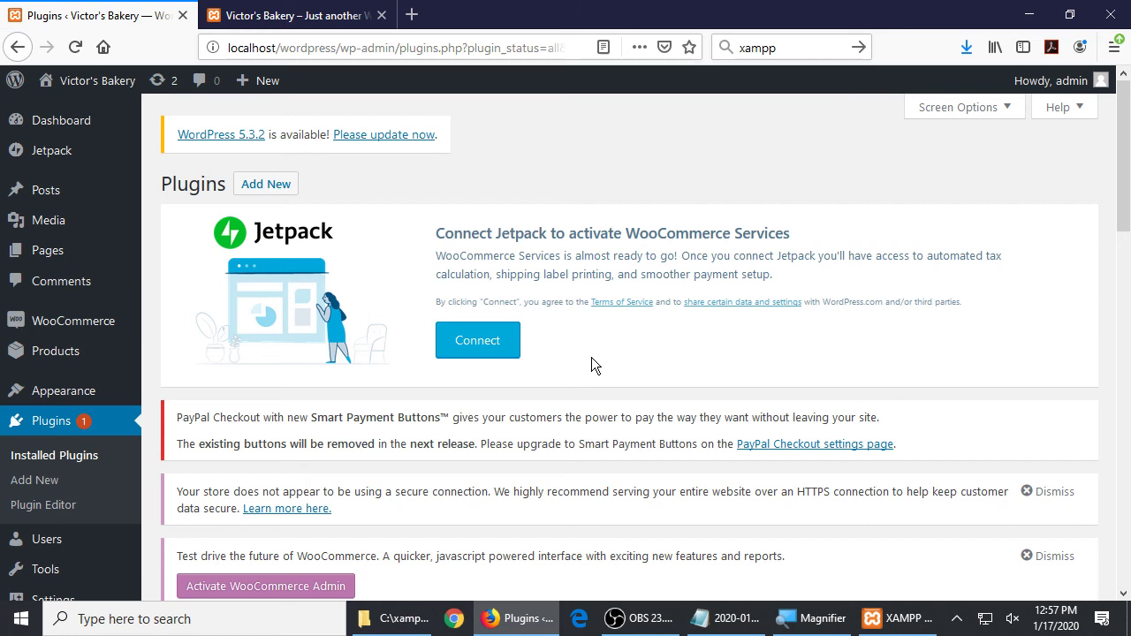
# - Switch to the Notepad notes and start a new line "Duplicator menu >" below the installer.php entry
pyautogui.click(725, 619)
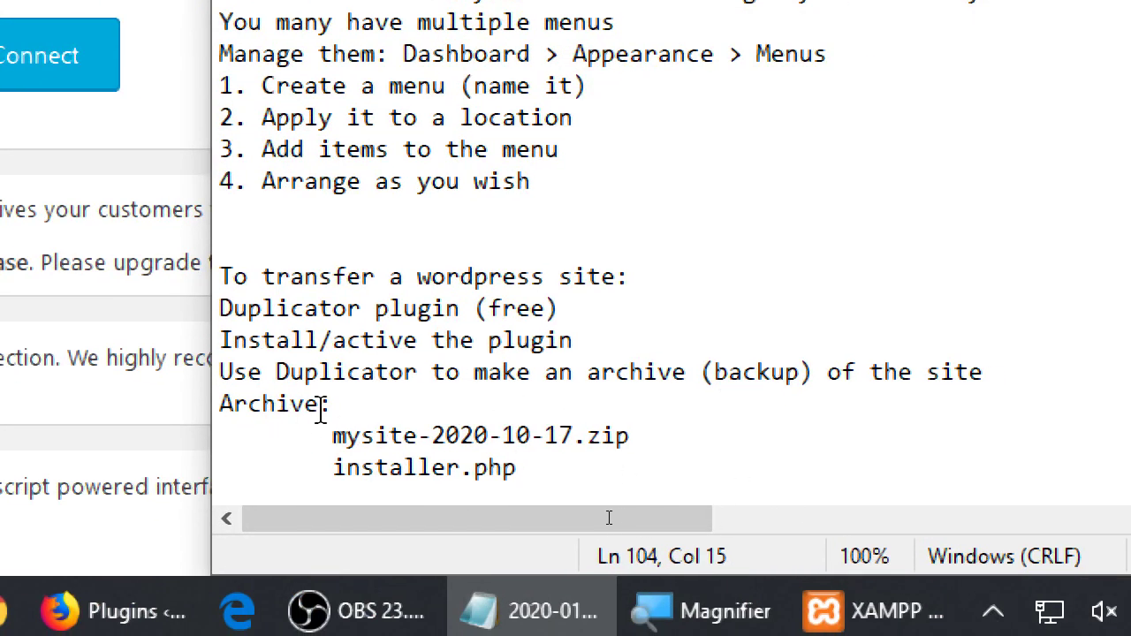
pyautogui.press('Return')
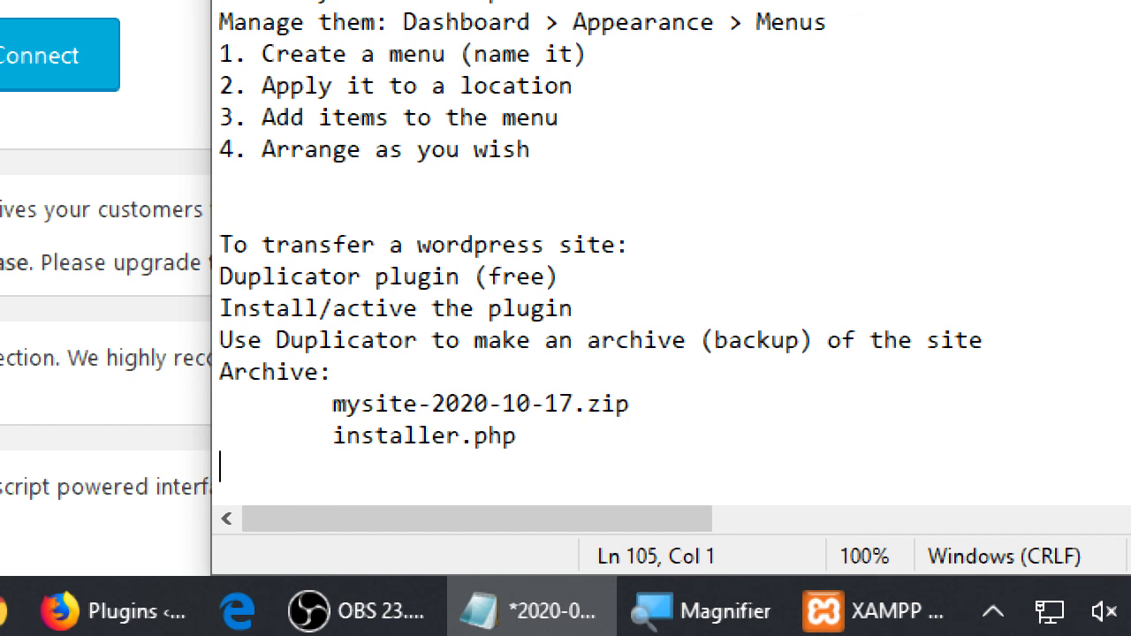
pyautogui.write('Dupli')
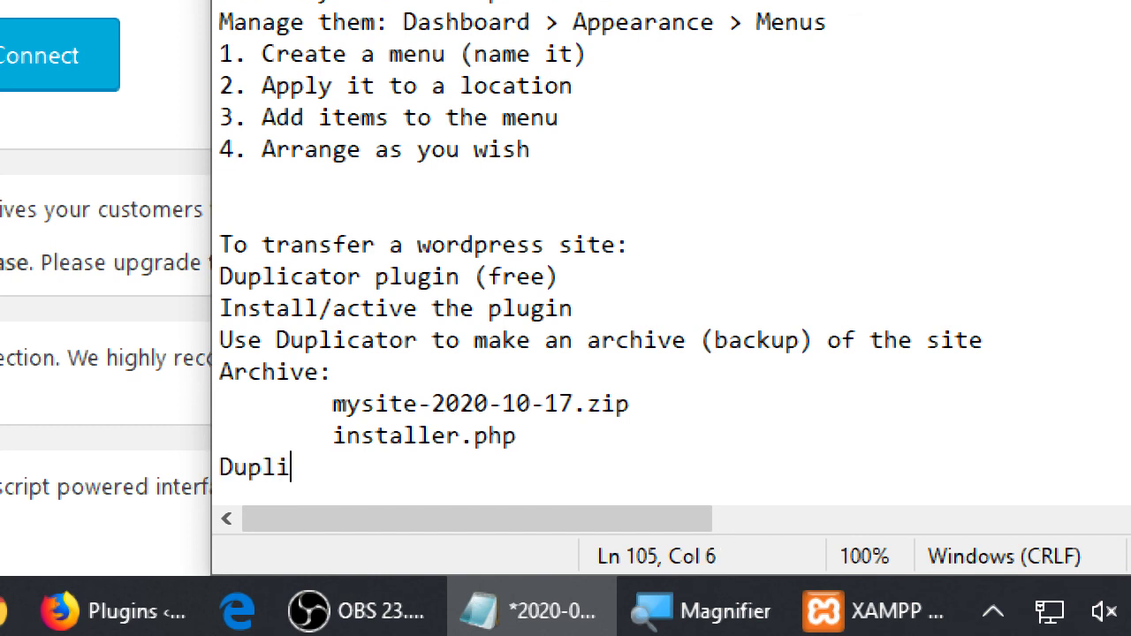
pyautogui.write('cator menu >')
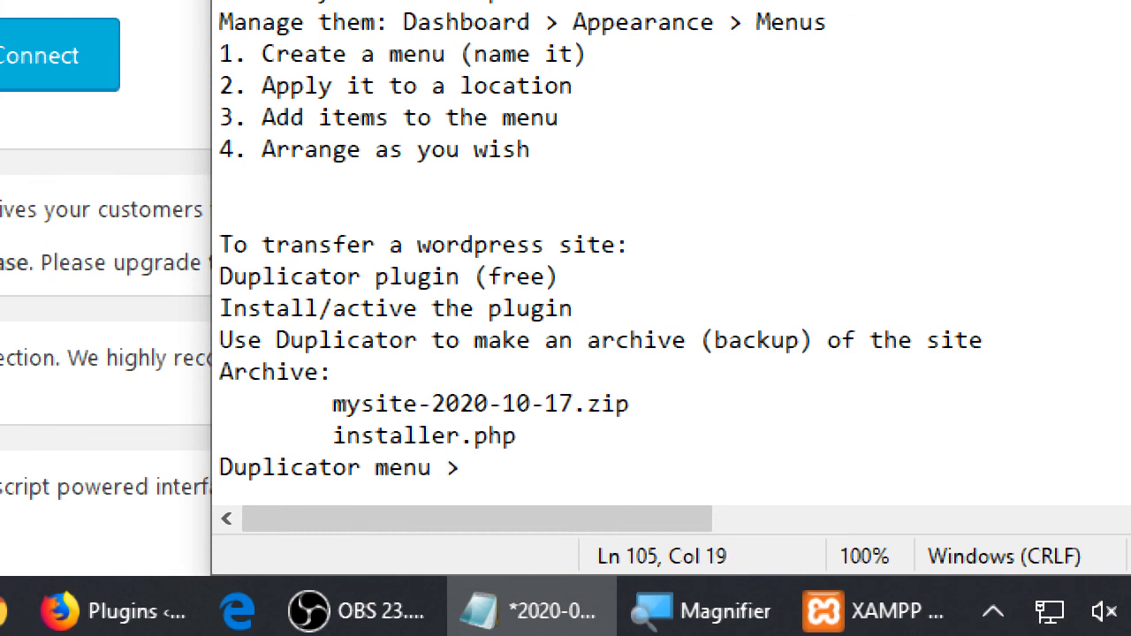
pyautogui.press('super+minus')
# - Switch back to Firefox and open the Packages page of the Duplicator plugin
pyautogui.click(381, 383)
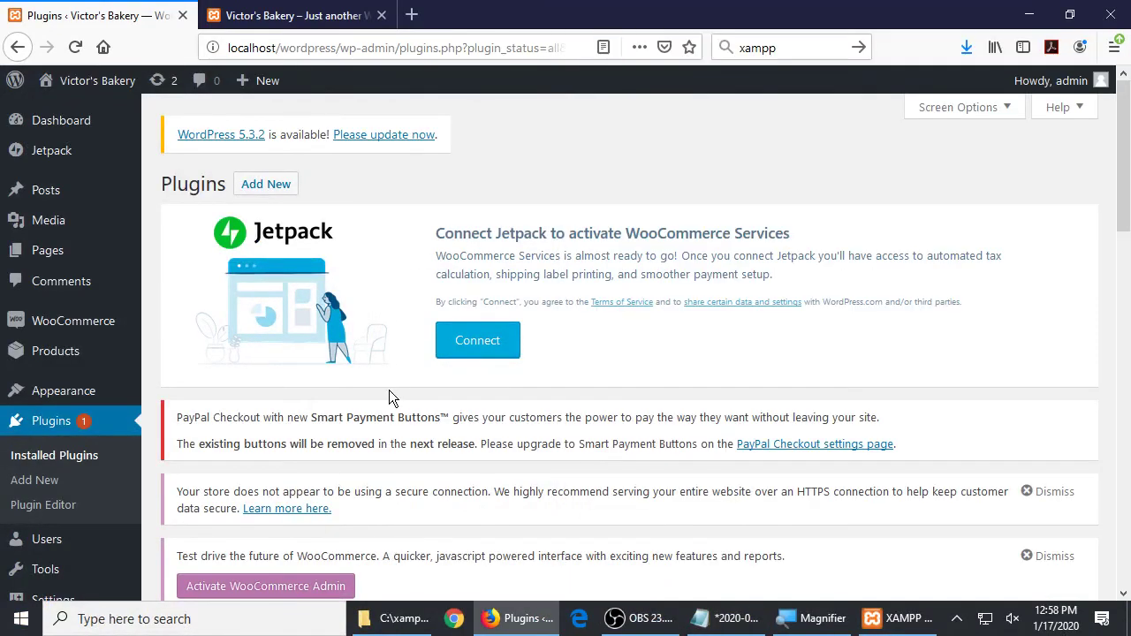
pyautogui.scroll(-8, 388, 390)
pyautogui.scroll(-2, 389, 390)
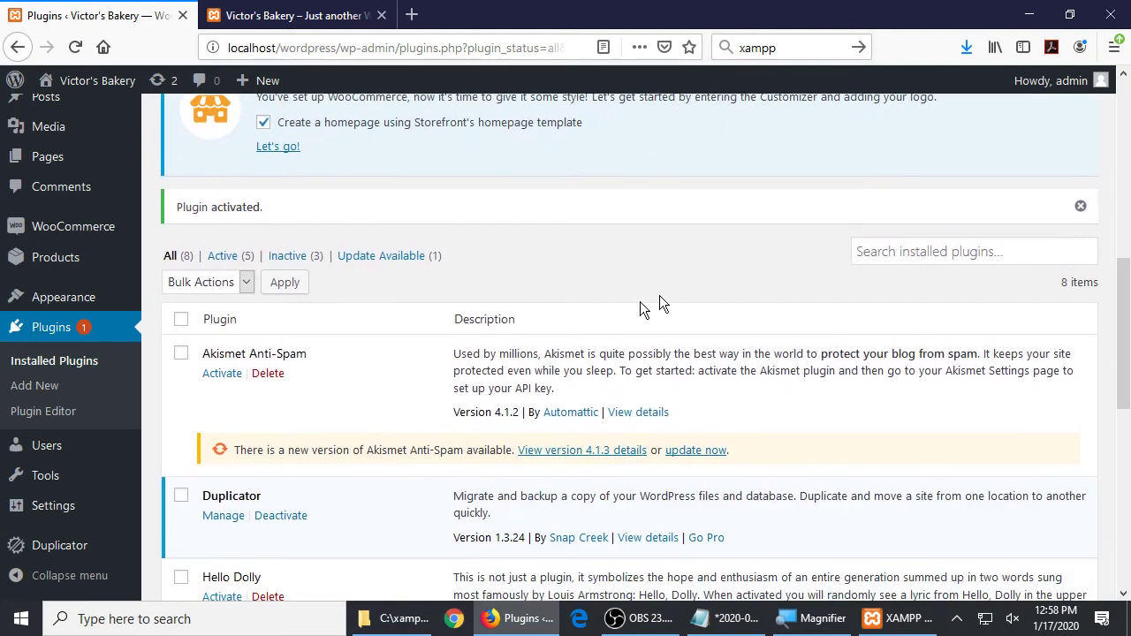
pyautogui.scroll(-4, 568, 313)
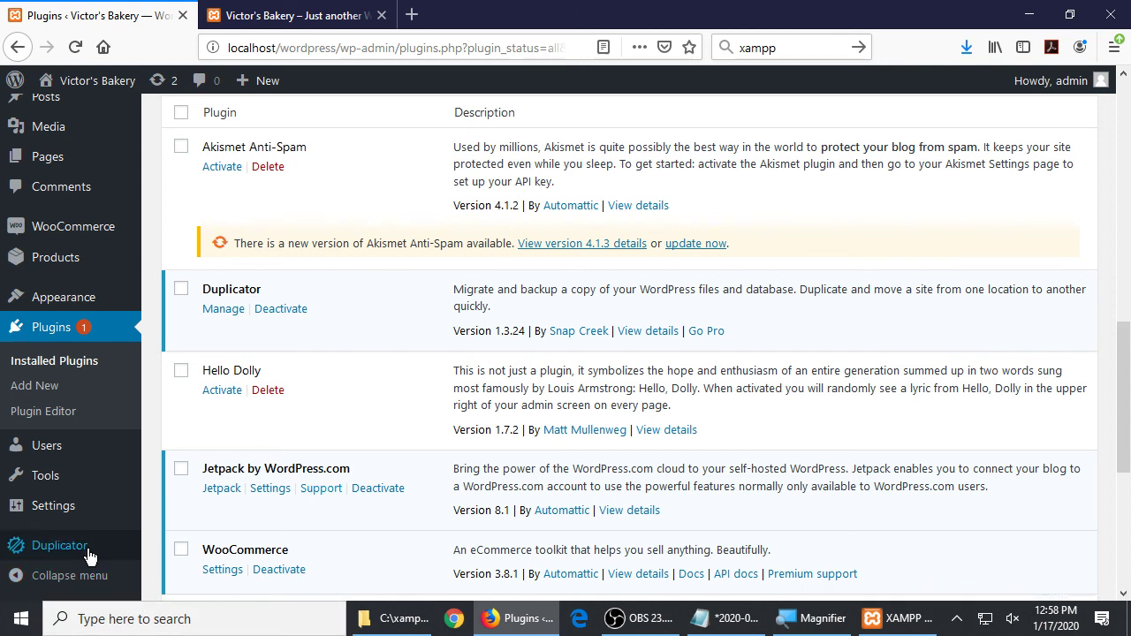
pyautogui.moveTo(88, 555)
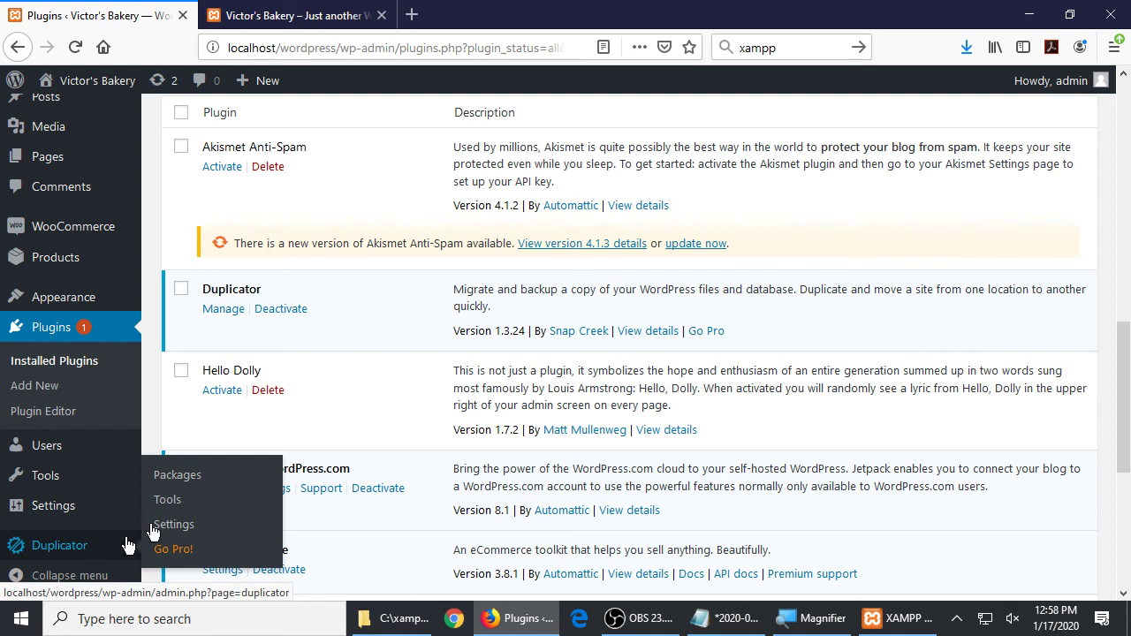
pyautogui.click(178, 477)
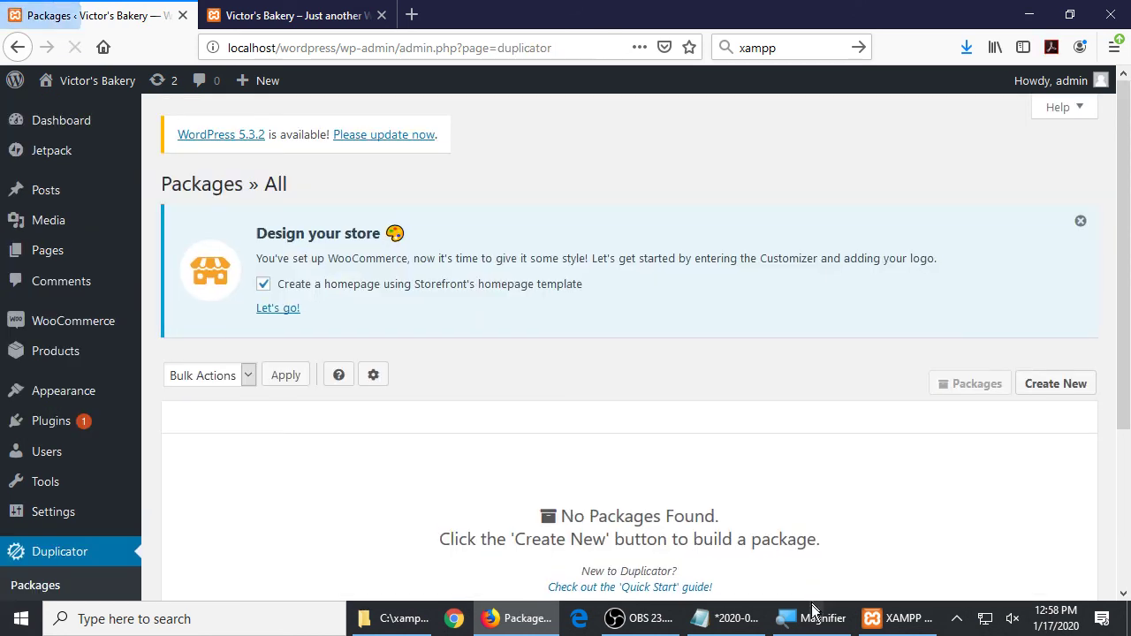
# - Switch to the Notepad notes, add "Packages" after "Duplicator menu >" and start a new line
pyautogui.click(717, 620)
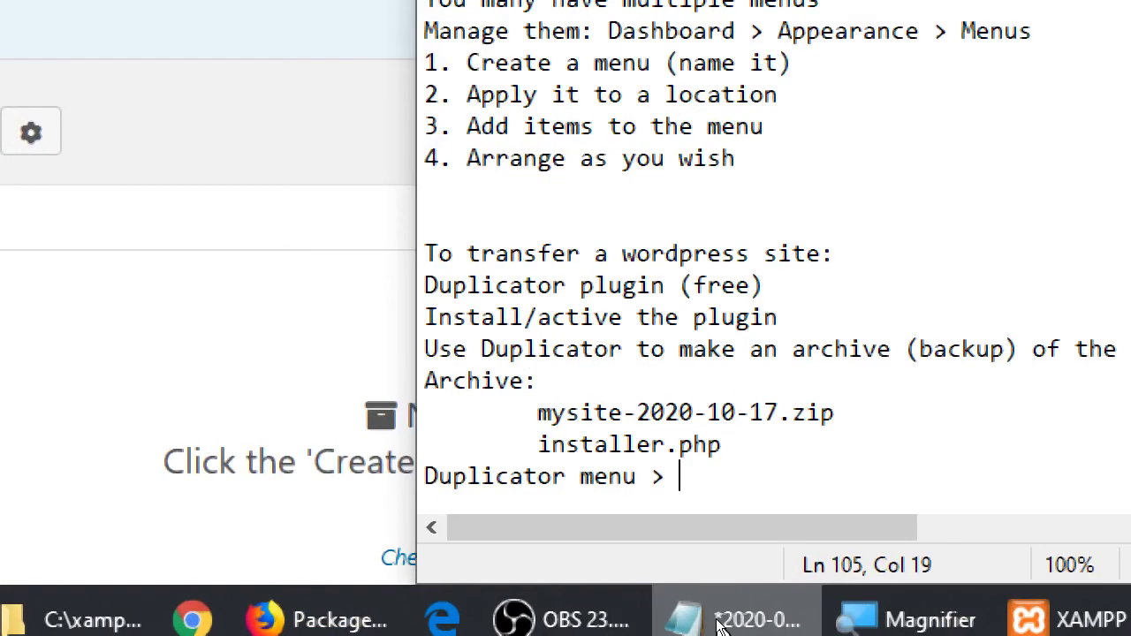
pyautogui.write('Packages')
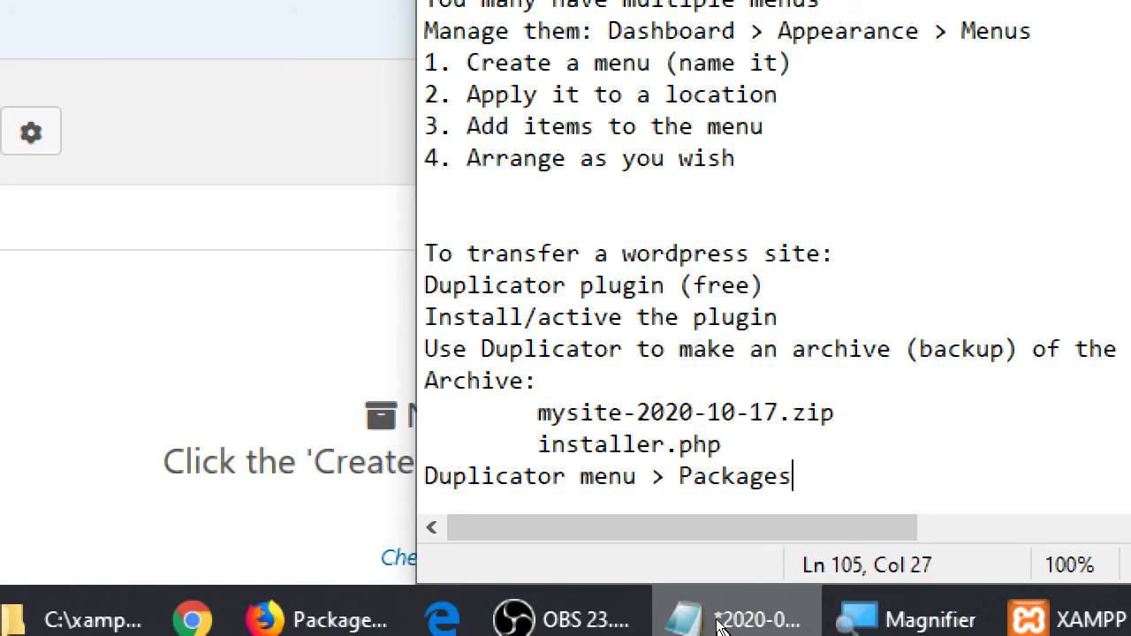
pyautogui.press('Return')
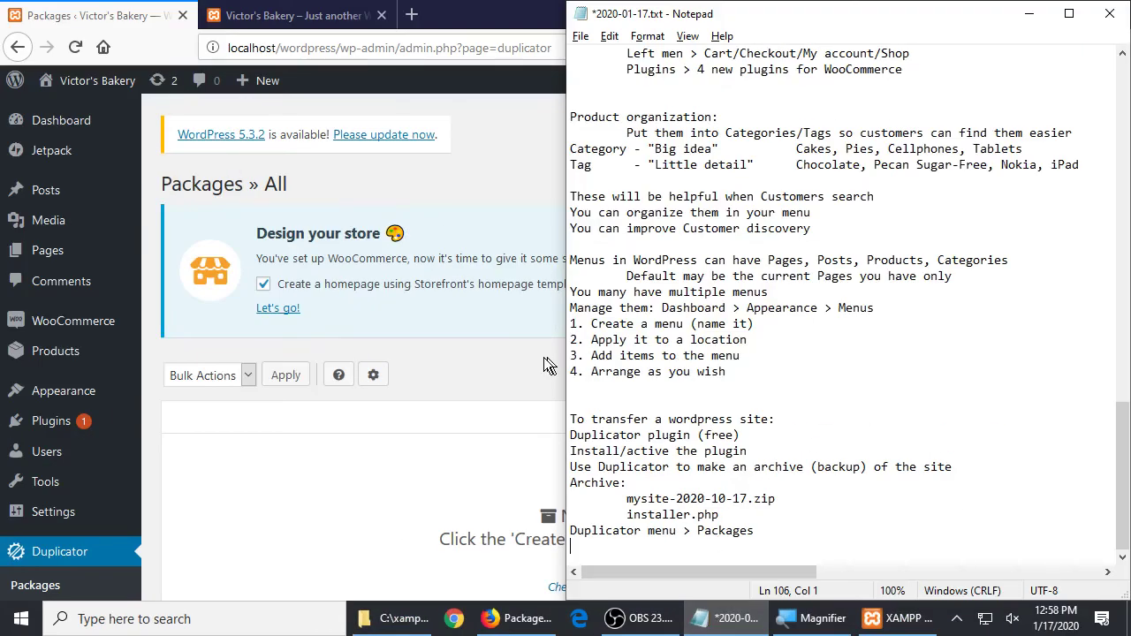
# - Locate the package creation option in Firefox, append "> Create new" to the Duplicator menu line in Notepad, and save the notes
pyautogui.click(480, 370)
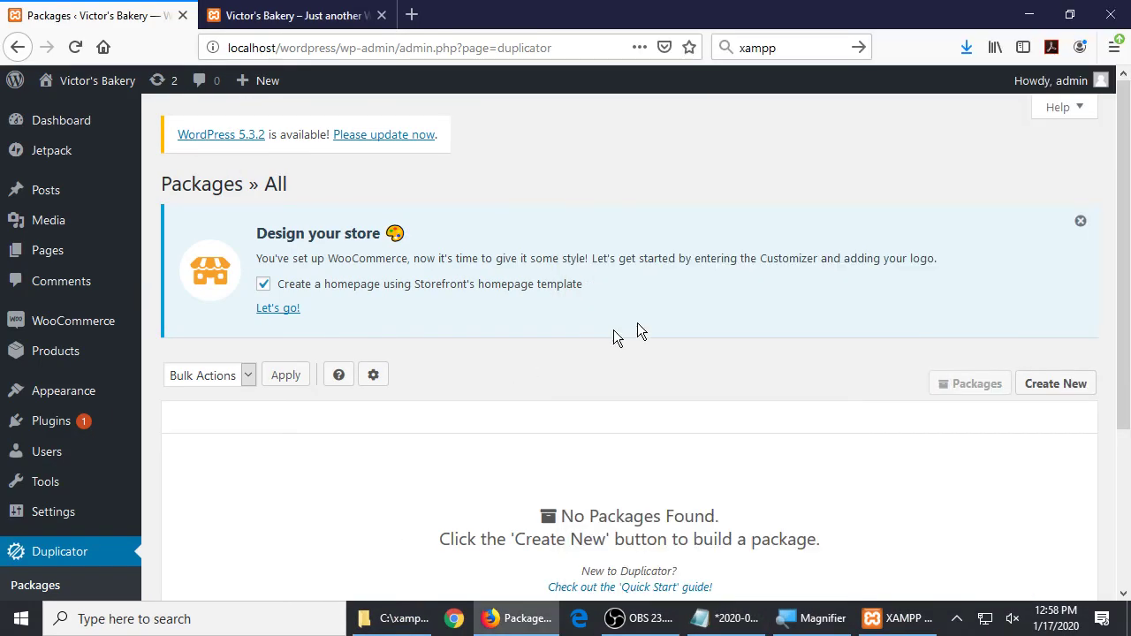
pyautogui.scroll(-3, 769, 334)
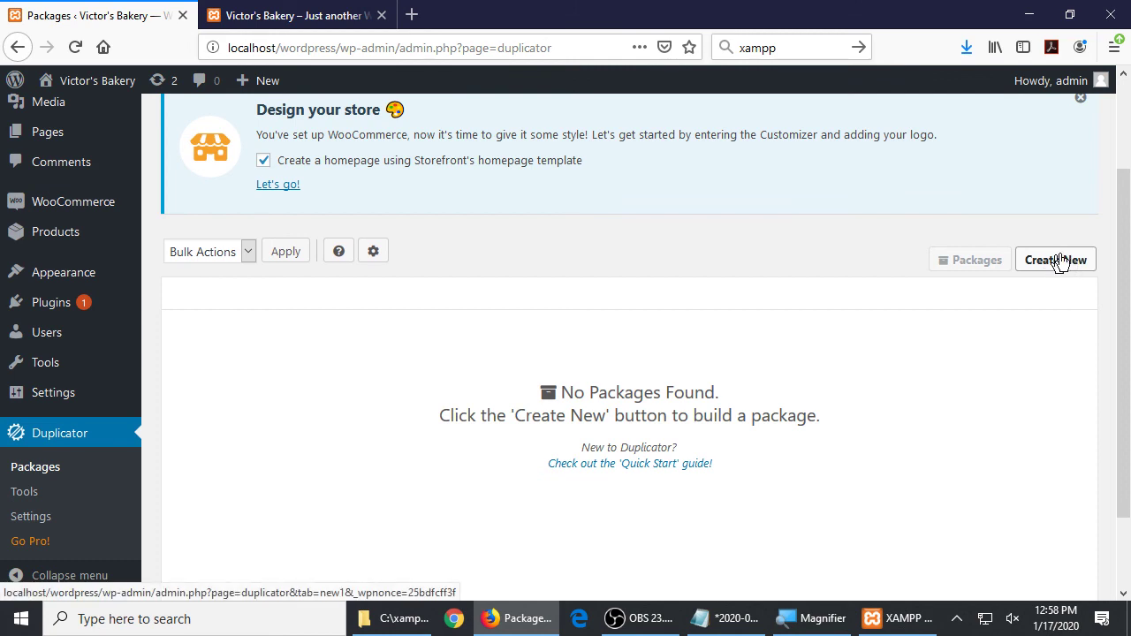
pyautogui.click(1058, 267)
pyautogui.hotkey('alt', 'Tab')
pyautogui.press('Up')
pyautogui.press('End')
pyautogui.write('> Create')
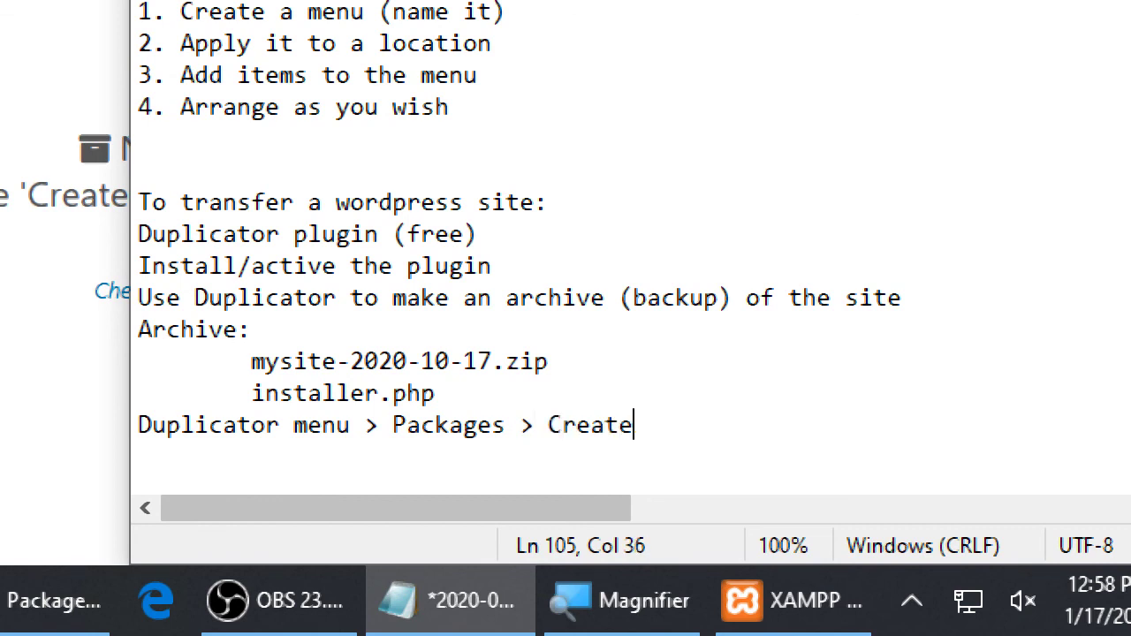
pyautogui.write(' new')
pyautogui.press('Return')
pyautogui.hotkey('ctrl', 's')
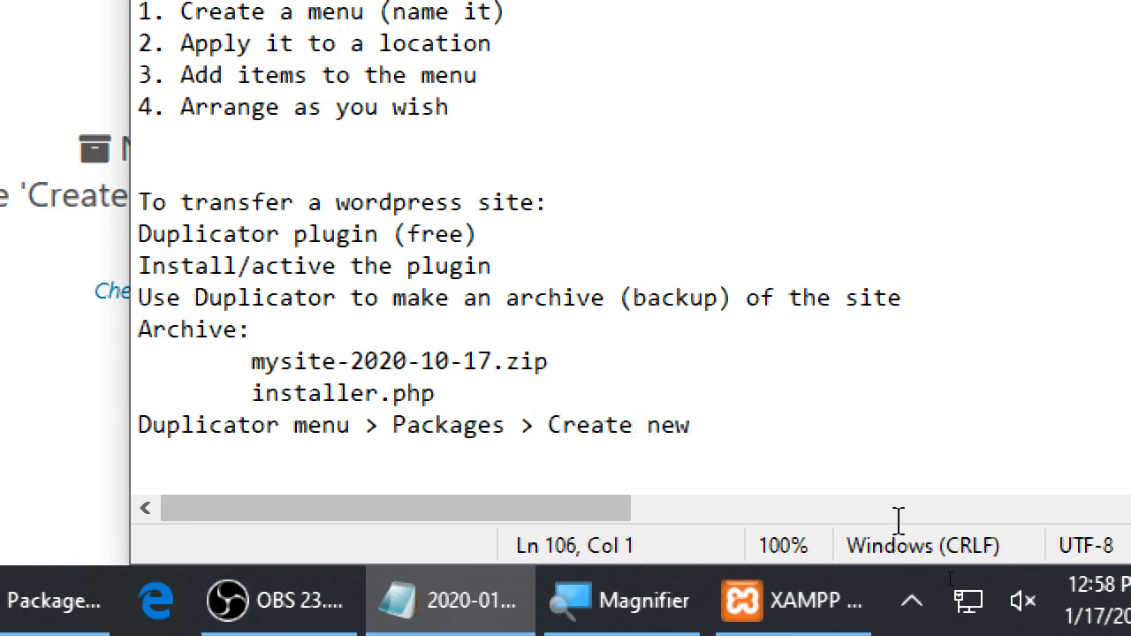
# - Switch back to Firefox and start creating a new Duplicator package to reach its setup step
pyautogui.click(451, 292)
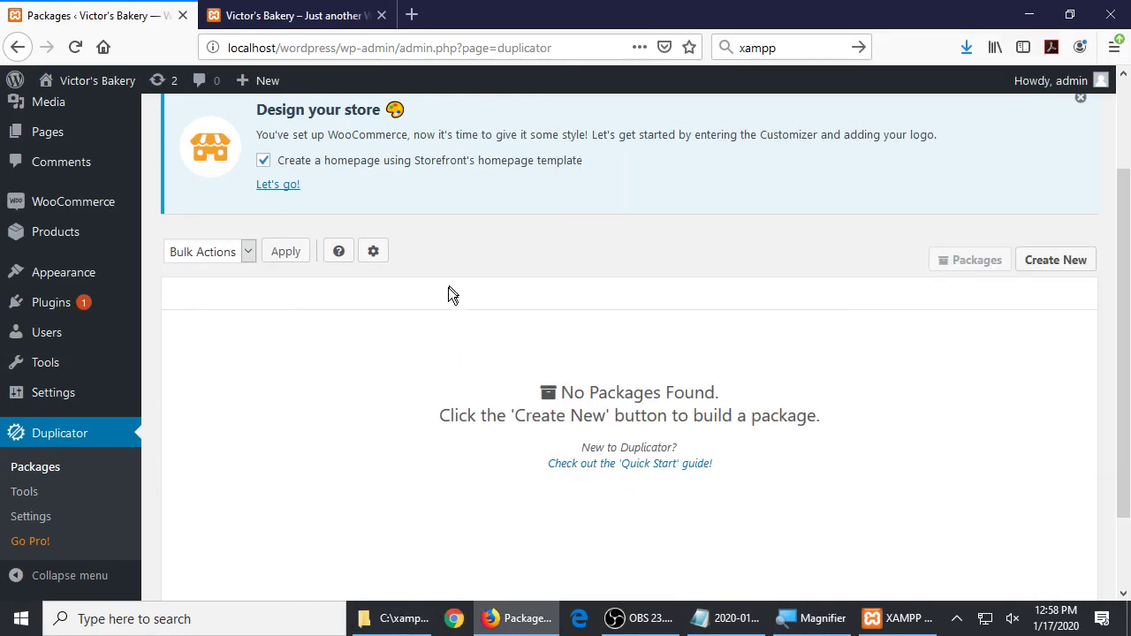
pyautogui.scroll(-1, 469, 296)
pyautogui.scroll(3, 477, 278)
pyautogui.scroll(-3, 753, 258)
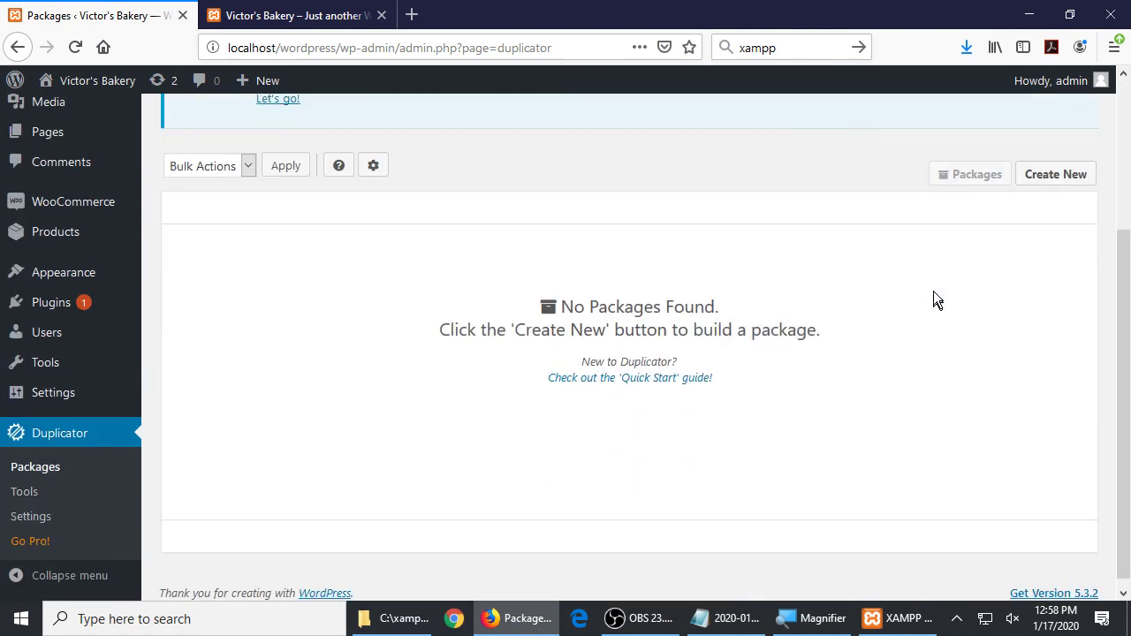
pyautogui.moveTo(1072, 124)
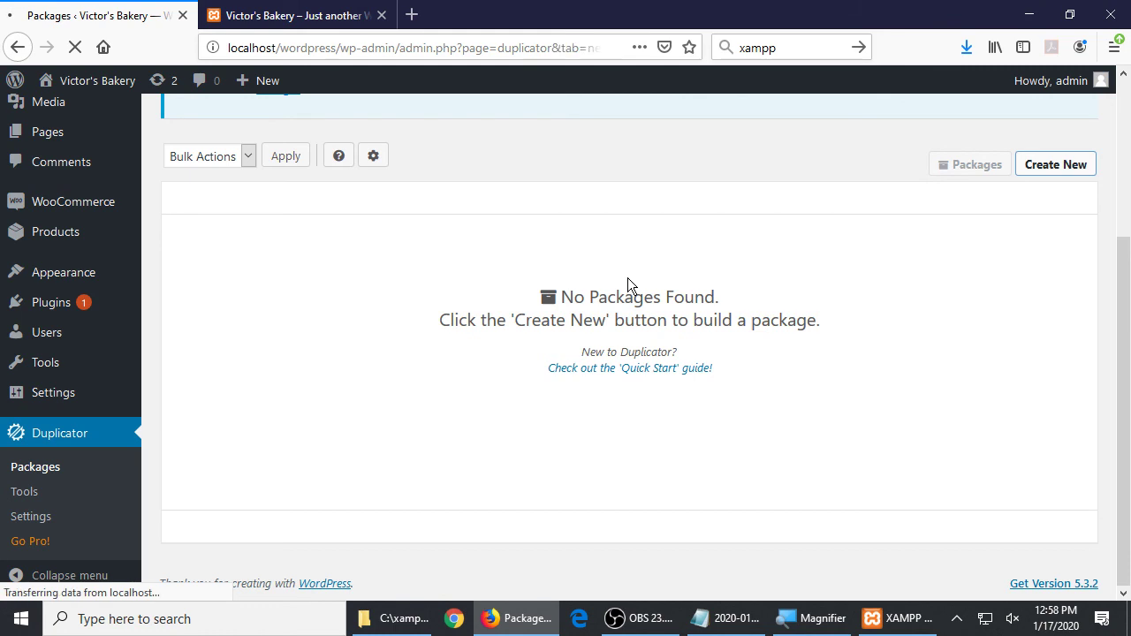
pyautogui.scroll(-3, 629, 284)
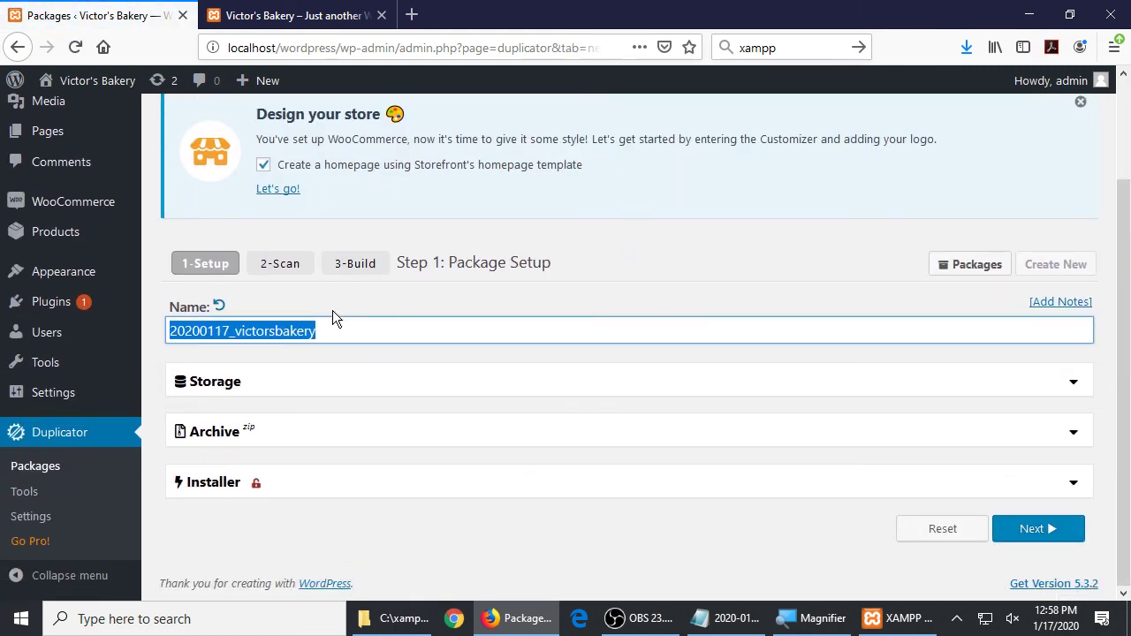
# - Copy the full package name "20200117_victorsbakery" from the package setup
pyautogui.click(342, 334)
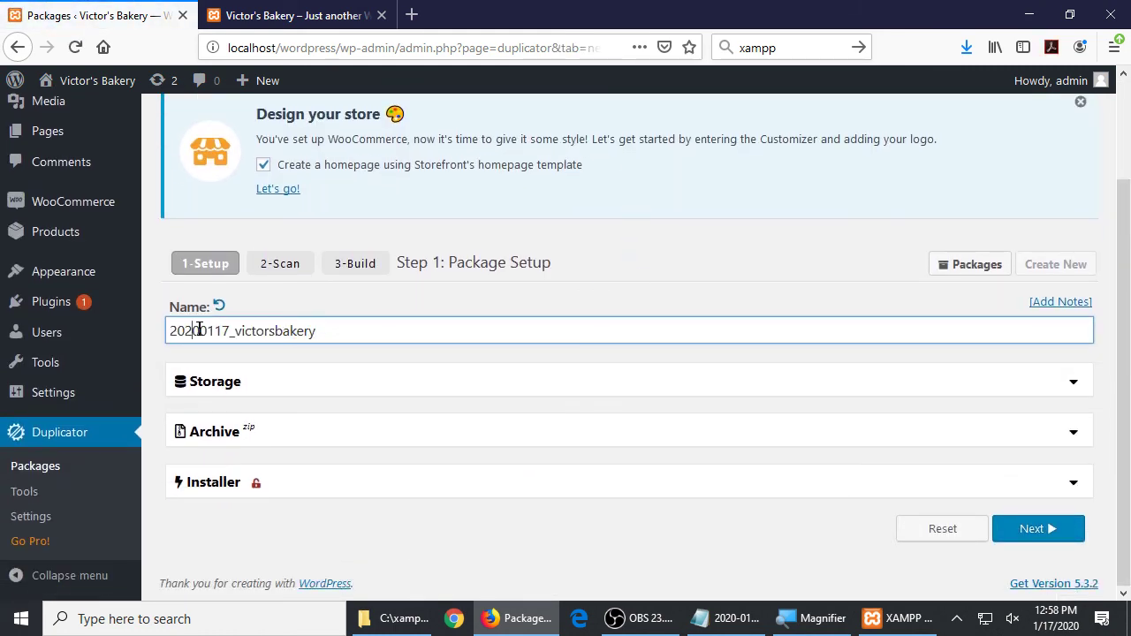
pyautogui.moveTo(196, 330); pyautogui.dragTo(335, 330)
pyautogui.click(366, 330)
pyautogui.hotkey('ctrl', 'a')
pyautogui.hotkey('ctrl', 'c')
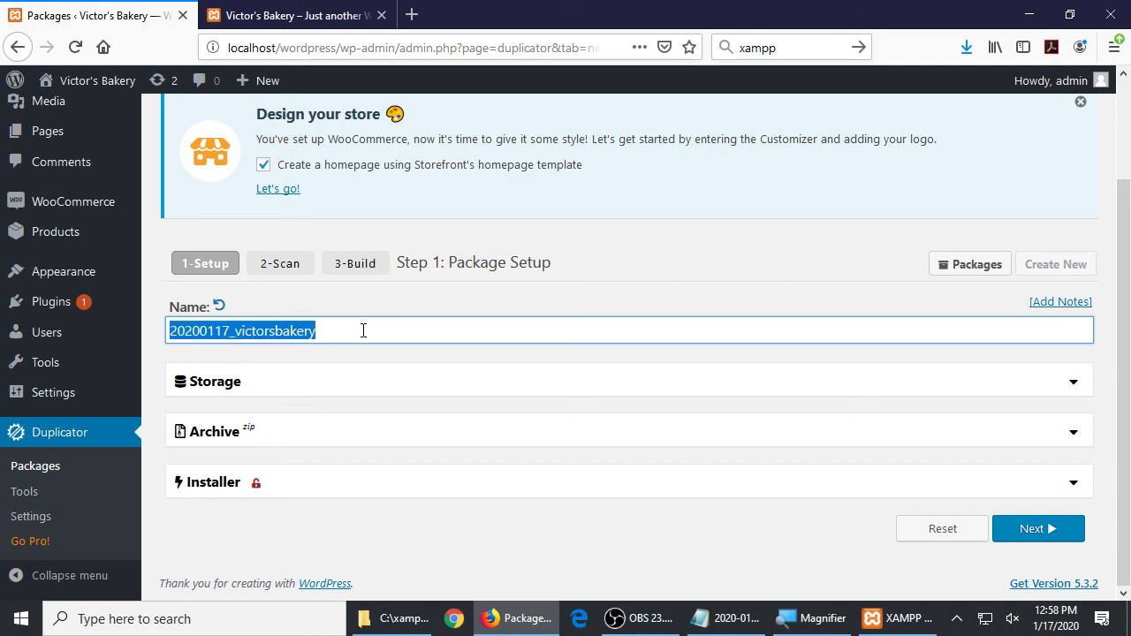
# - In the Notepad notes, replace "mysite-2020-10-17" in the archive's zip entry with the copied package name, keeping the .zip extension
pyautogui.click(741, 621)
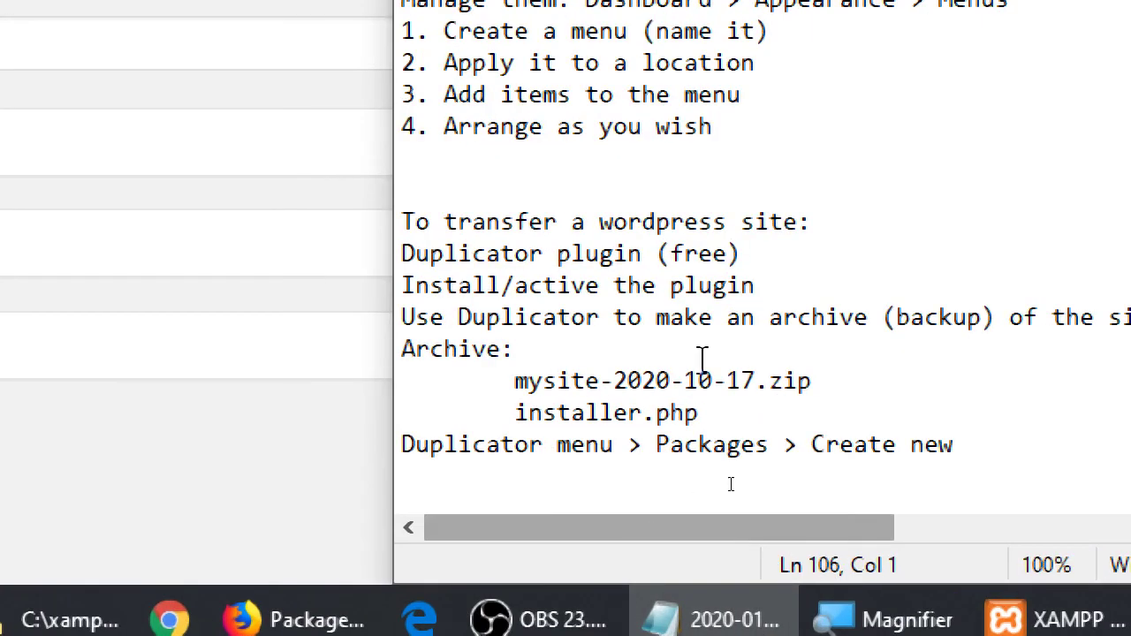
pyautogui.click(746, 499)
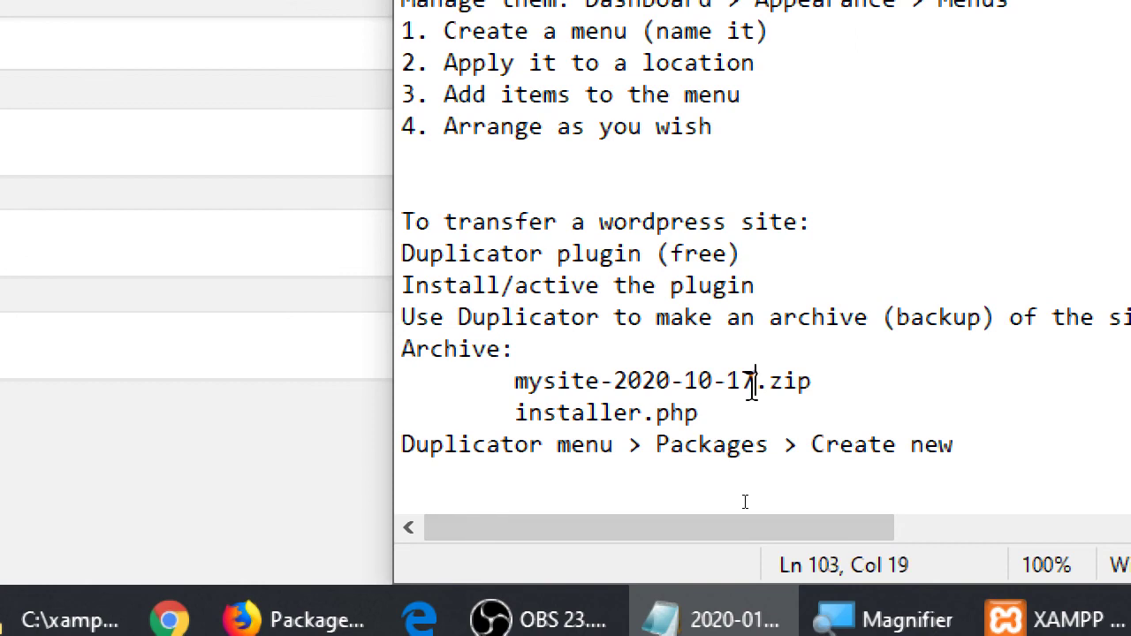
pyautogui.keyDown('shift'); pyautogui.click(515, 381); pyautogui.keyUp('shift')
pyautogui.hotkey('ctrl', 'v')
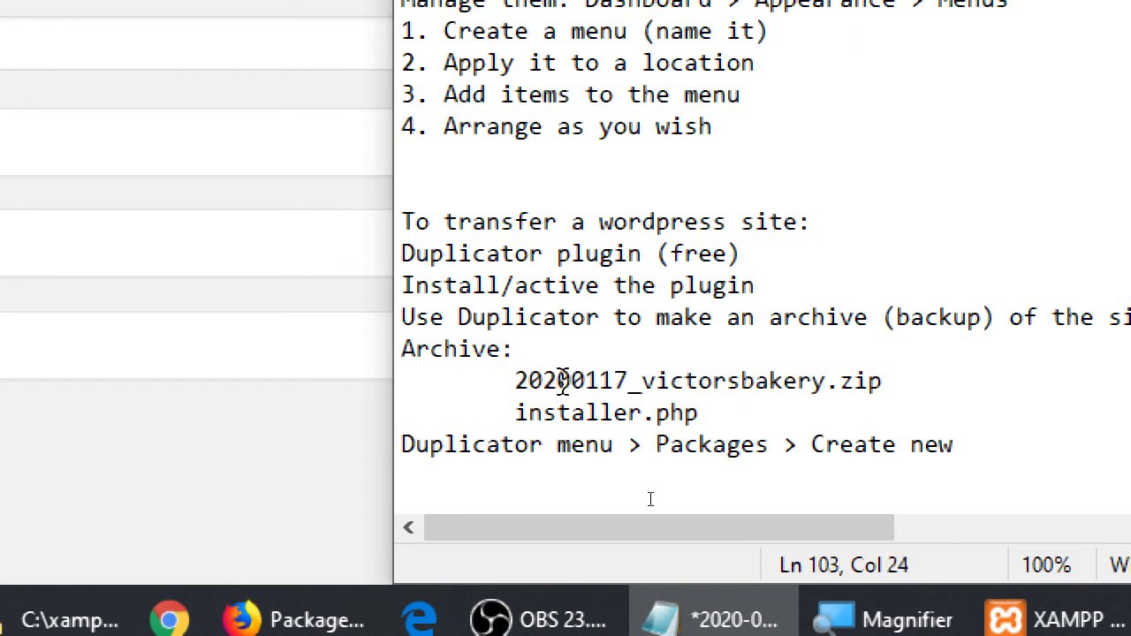
pyautogui.doubleClick(673, 380)
pyautogui.click(719, 381)
pyautogui.click(890, 382)
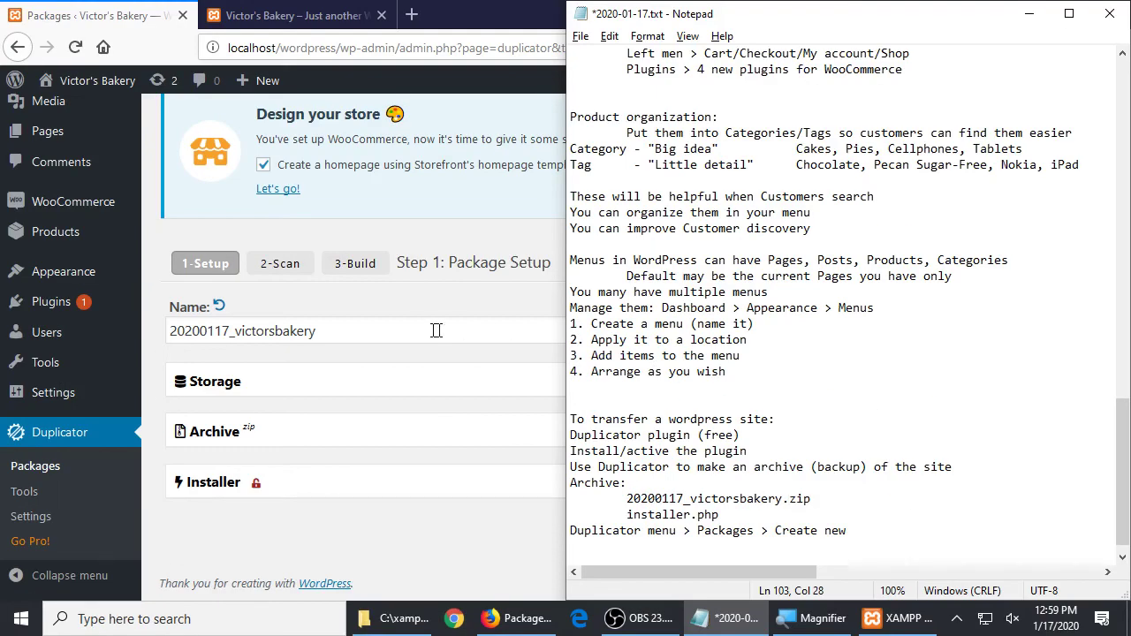
# - Return to the package setup in Firefox and briefly expand the Storage section, leaving it collapsed
pyautogui.click(421, 329)
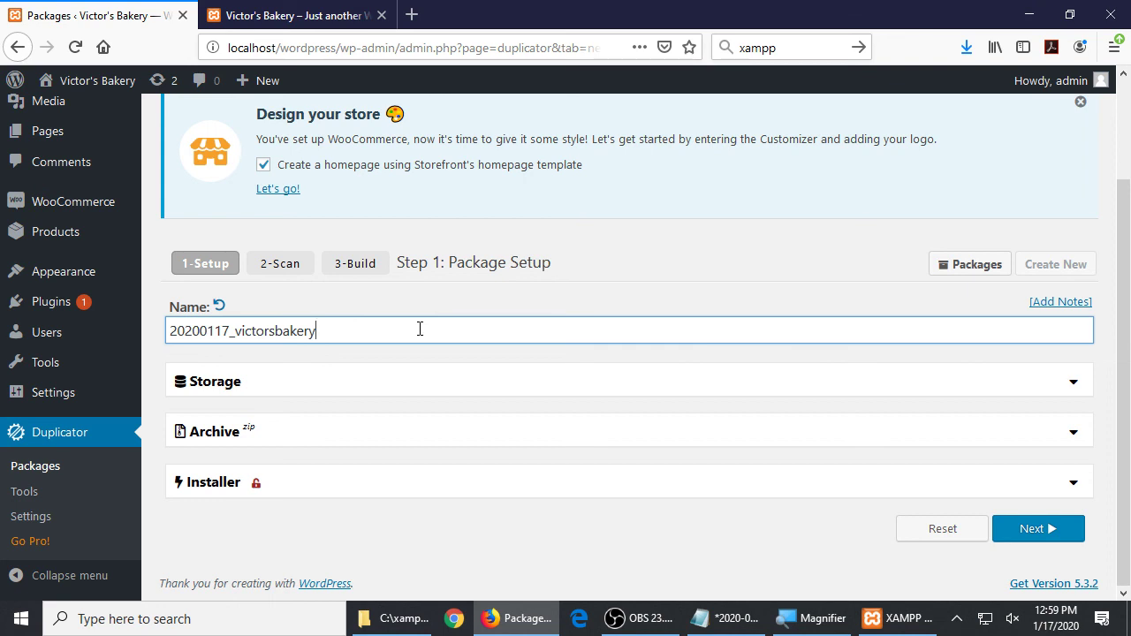
pyautogui.click(369, 395)
pyautogui.click(368, 395)
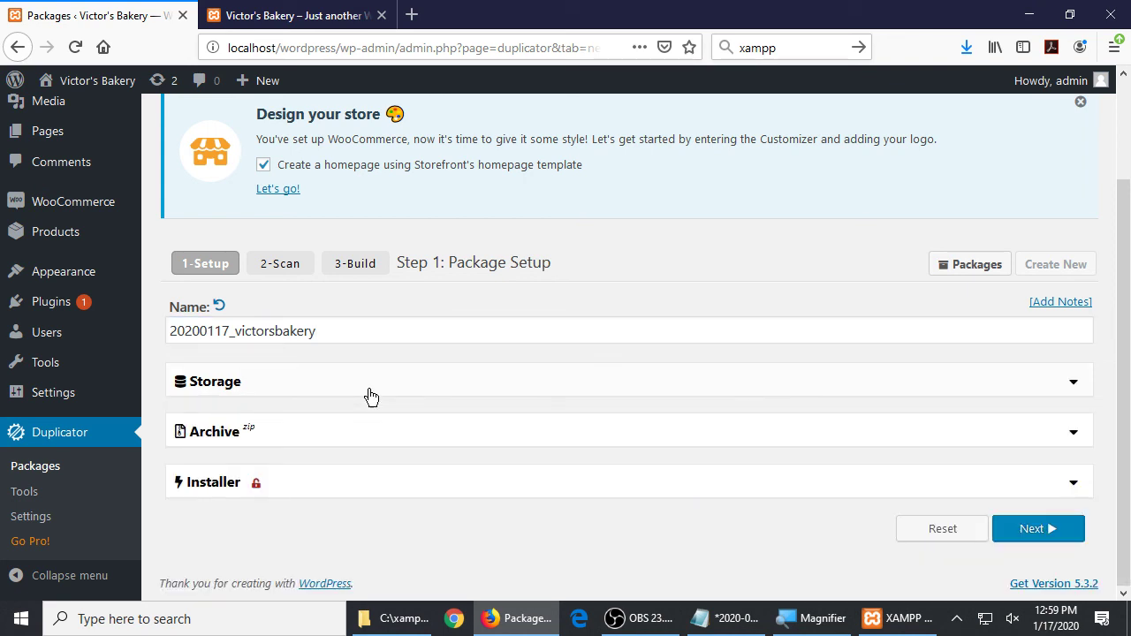
# - Expand and collapse the Storage, Archive and Installer sections of the package setup to review their options
pyautogui.click(309, 393)
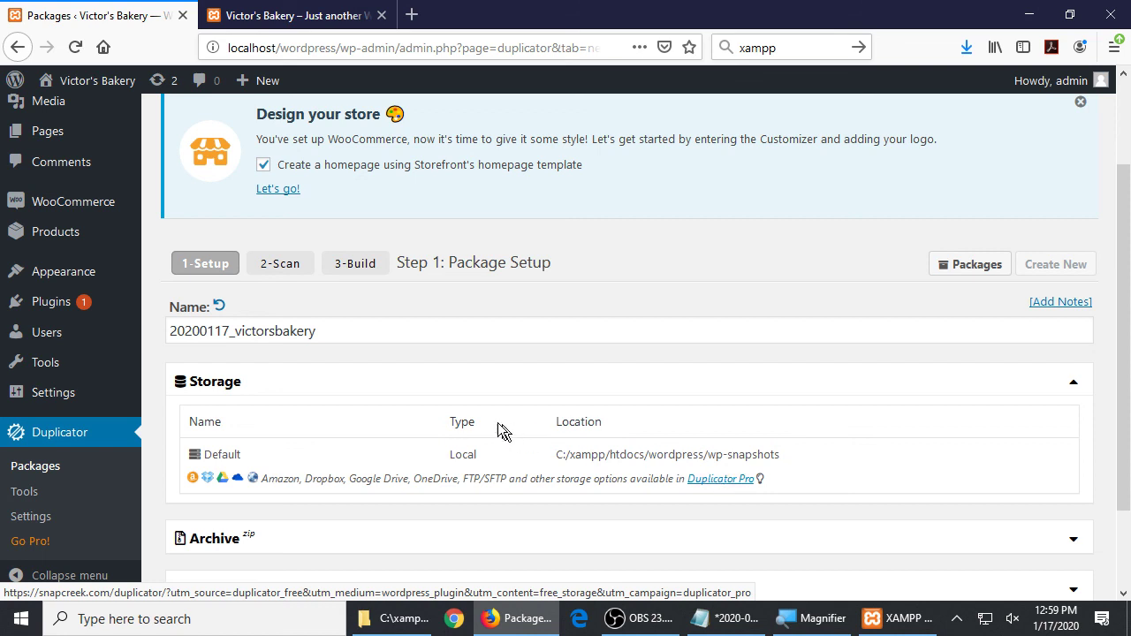
pyautogui.click(448, 394)
pyautogui.click(325, 440)
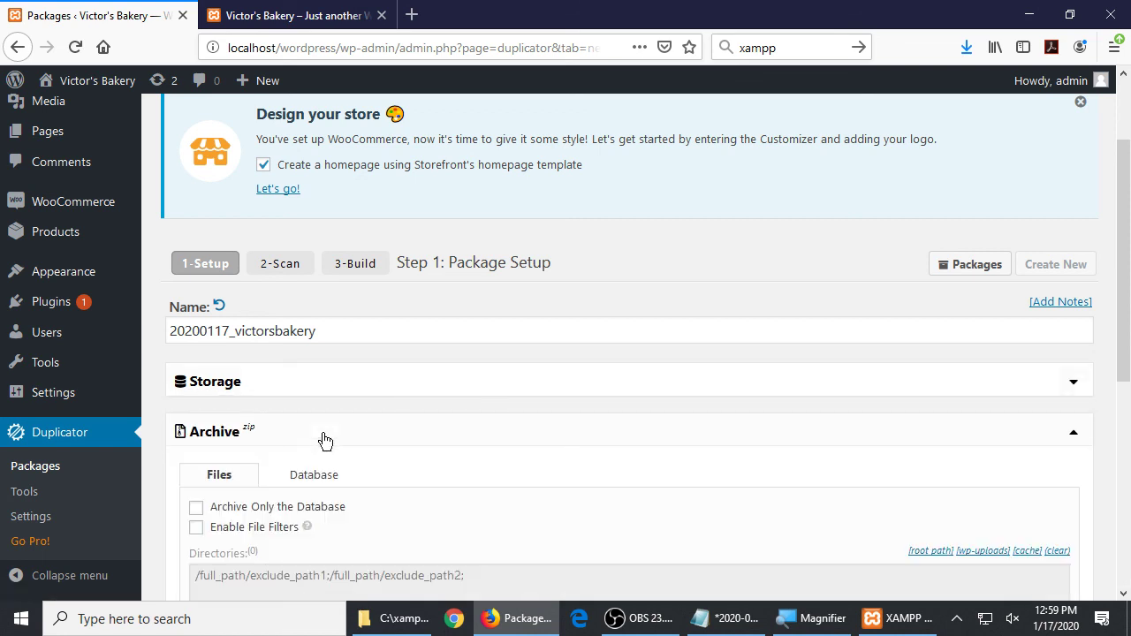
pyautogui.click(326, 440)
pyautogui.click(309, 491)
pyautogui.click(309, 491)
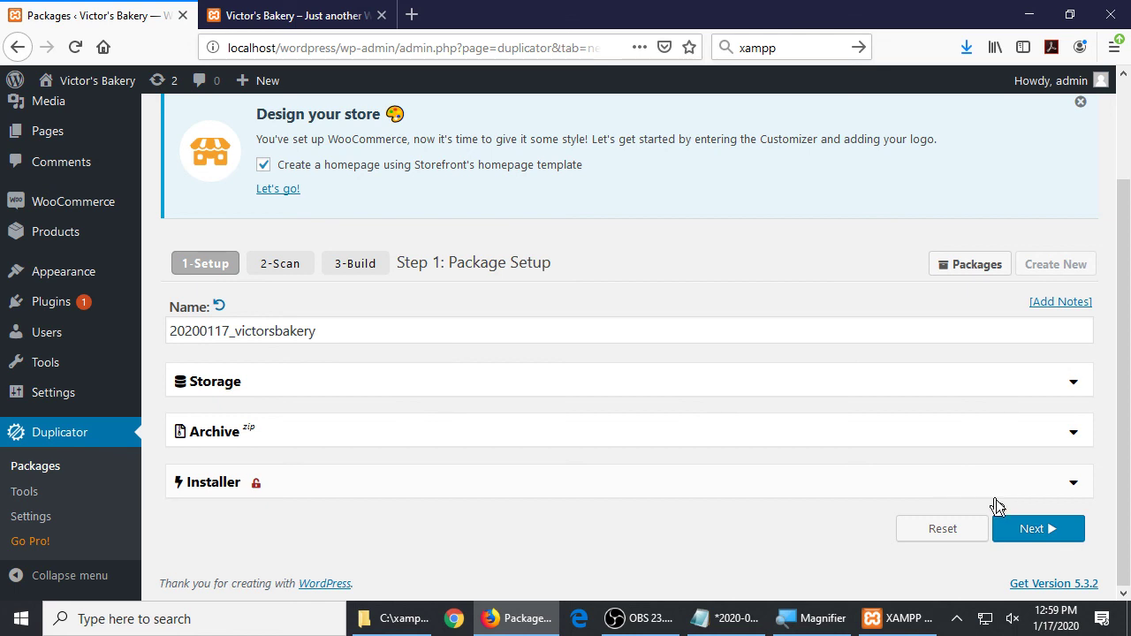
# - Proceed from the package setup to the system scan and review the scan results
pyautogui.click(1025, 528)
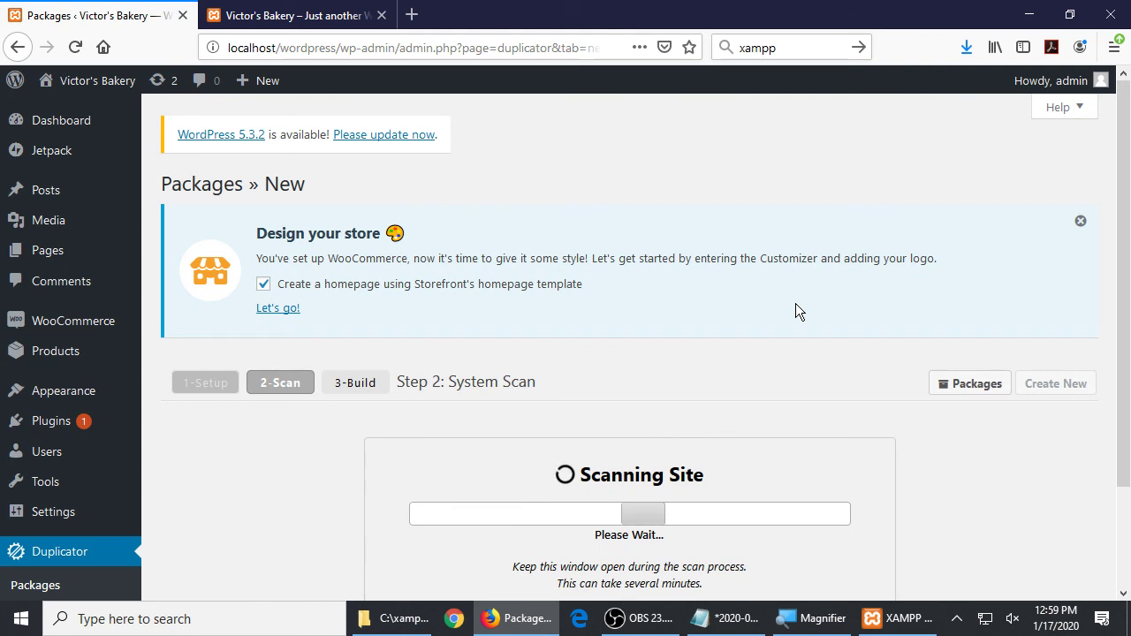
pyautogui.scroll(-3, 810, 318)
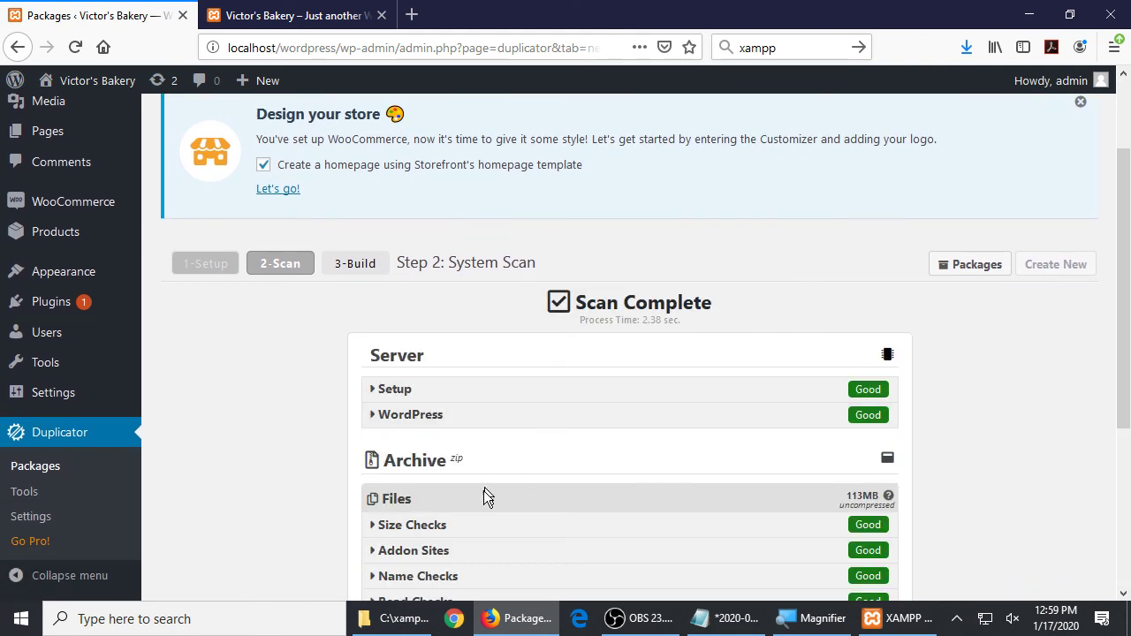
pyautogui.click(393, 618)
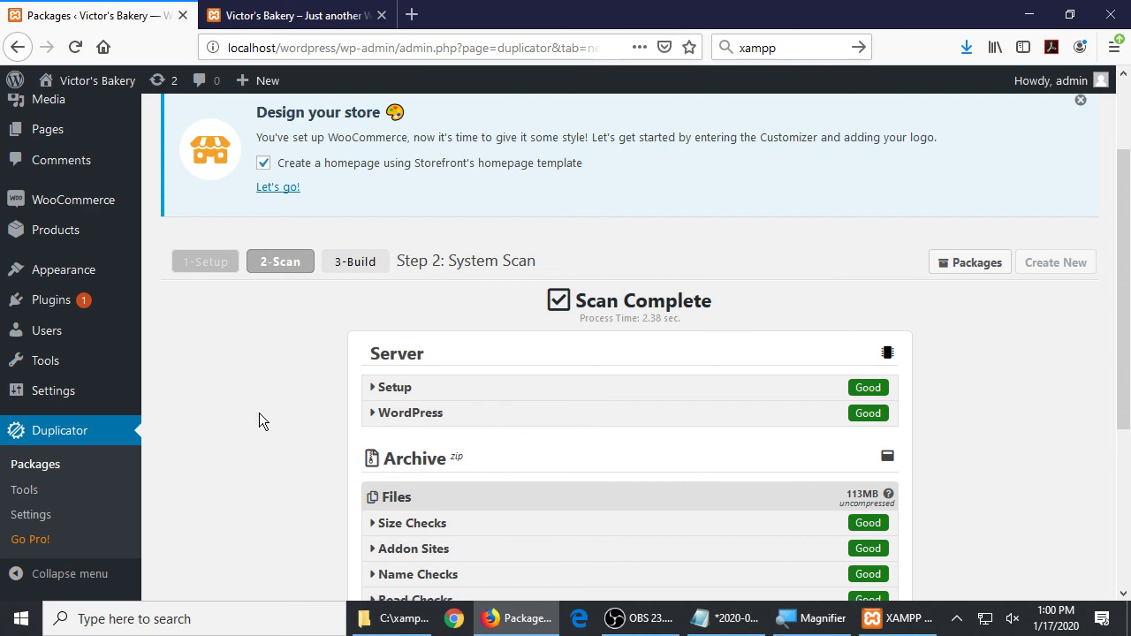
# - Build the scanned Duplicator package and bring its installer and archive download options into view
pyautogui.scroll(-3, 260, 415)
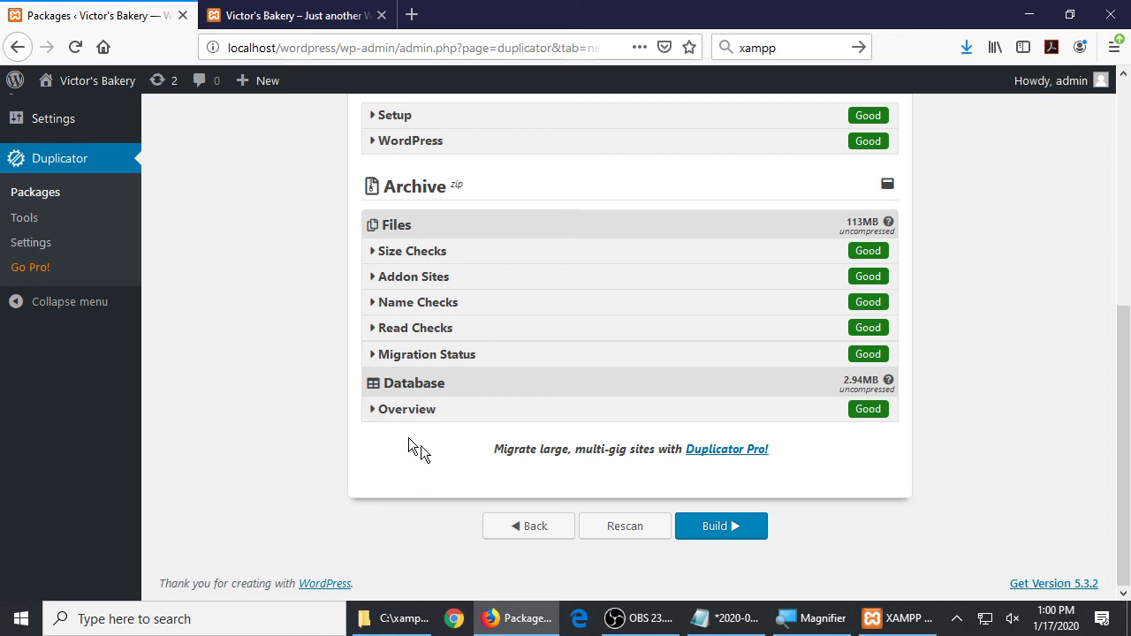
pyautogui.click(718, 525)
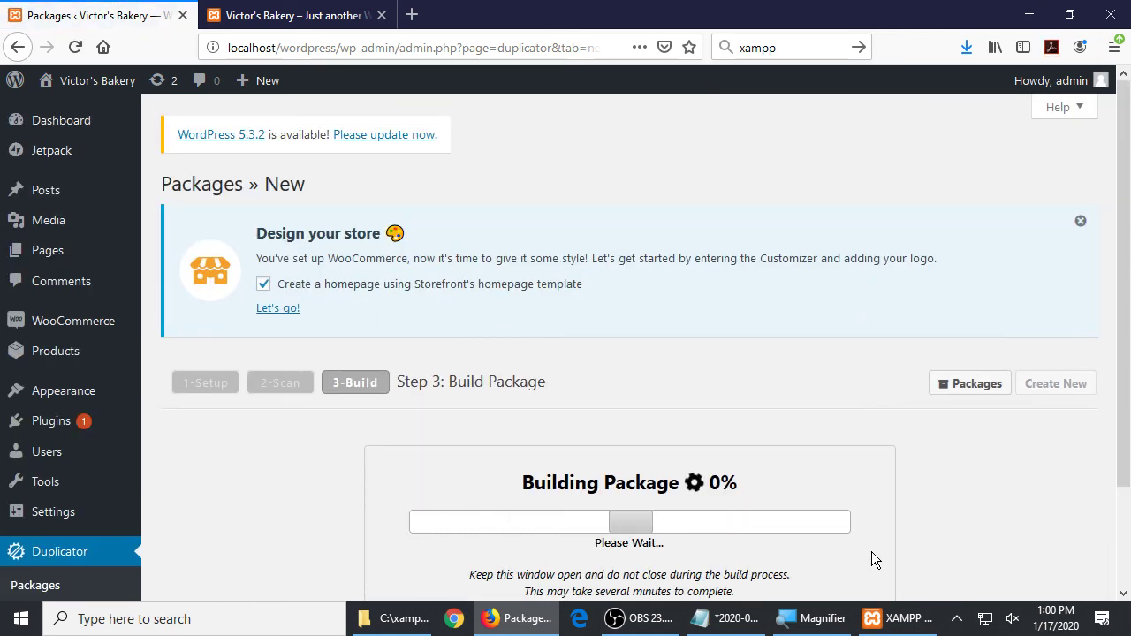
pyautogui.scroll(-3, 894, 473)
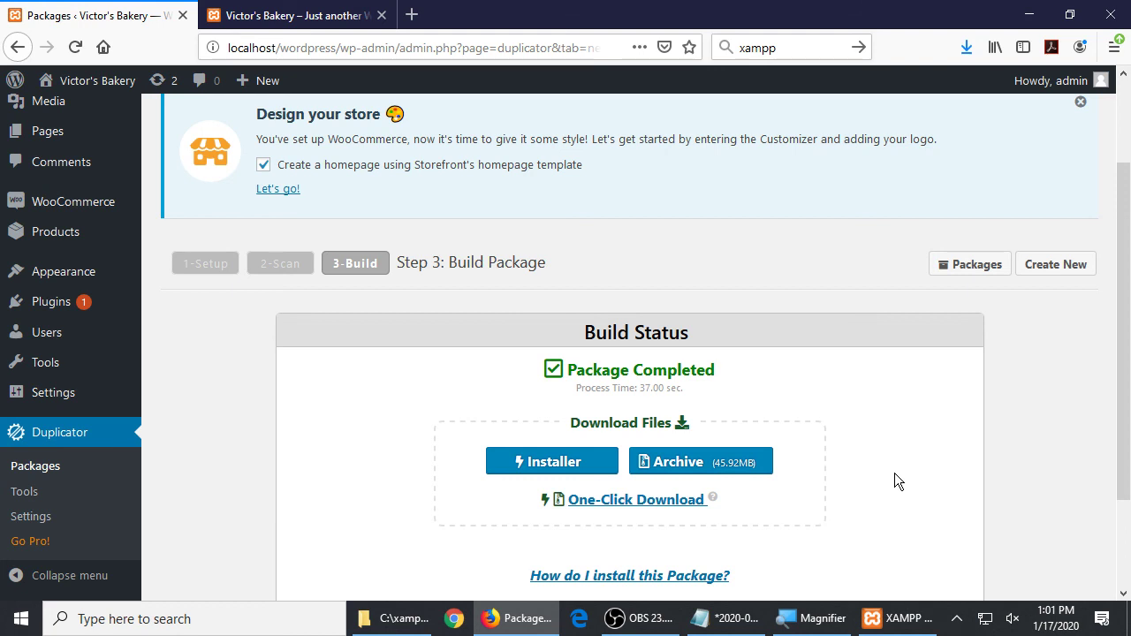
pyautogui.scroll(-3, 1004, 421)
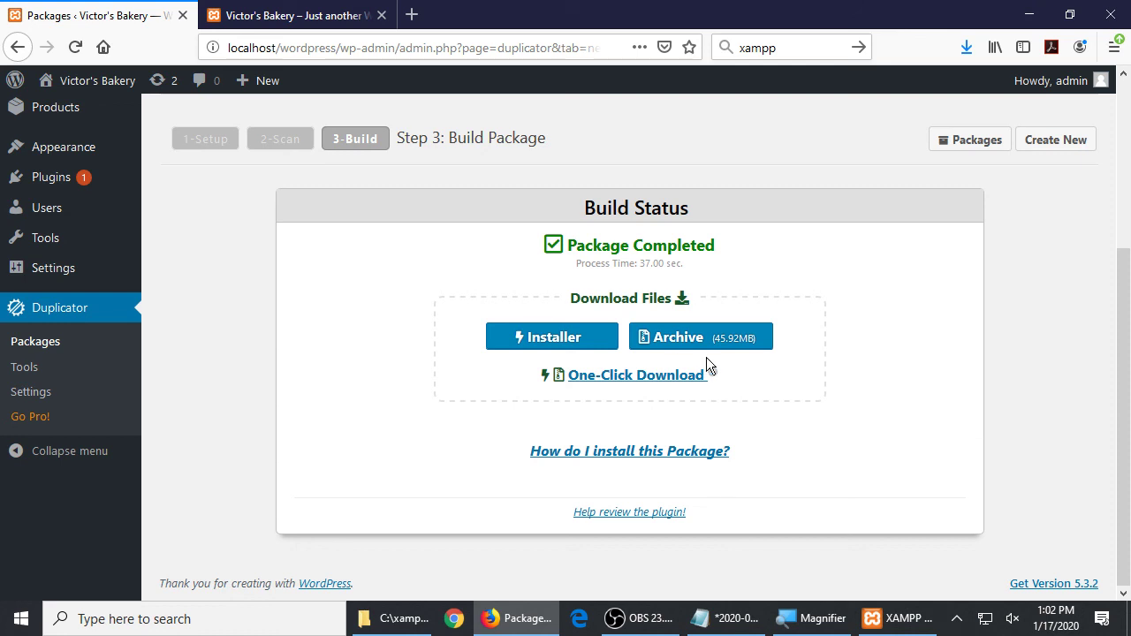
pyautogui.click(546, 343)
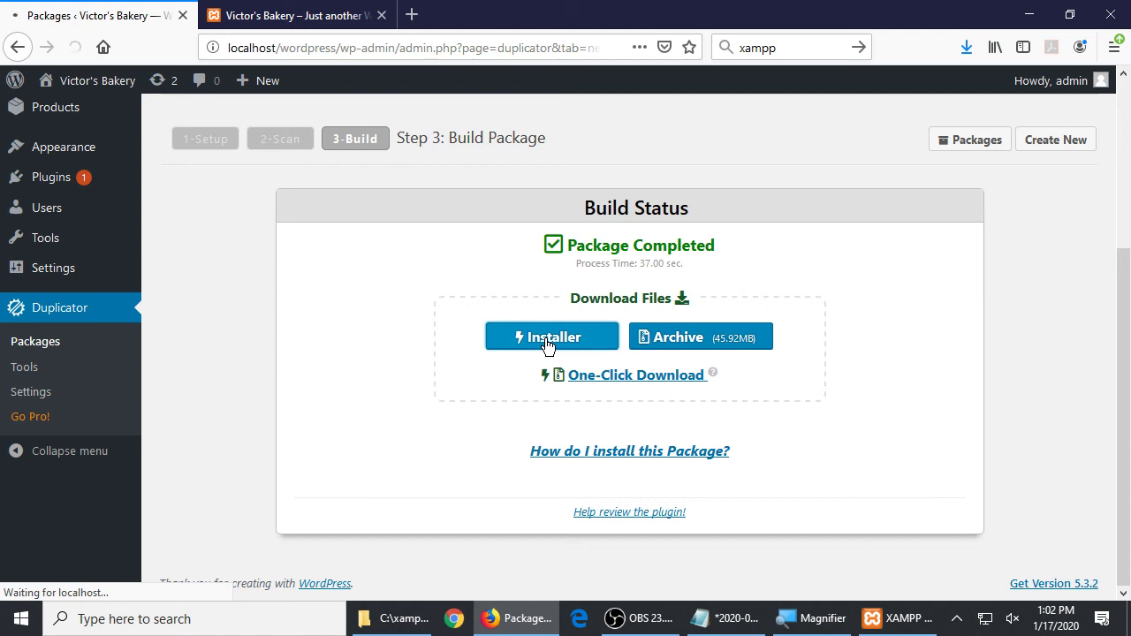
pyautogui.moveTo(608, 315); pyautogui.dragTo(772, 195)
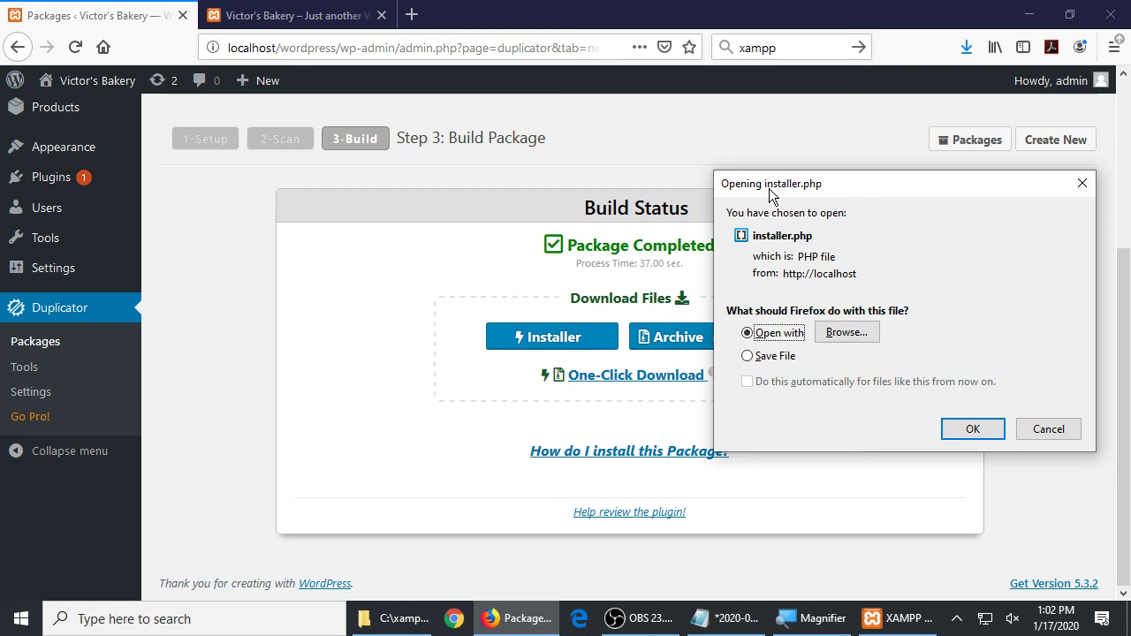
pyautogui.moveTo(771, 195); pyautogui.dragTo(838, 193)
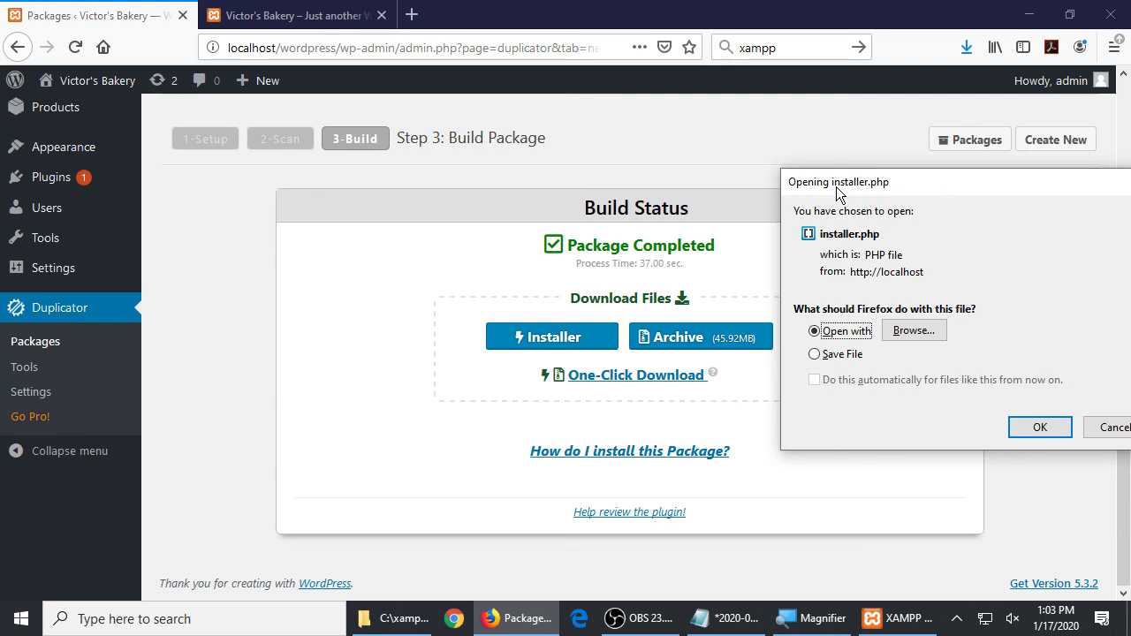
pyautogui.click(800, 515)
pyautogui.moveTo(958, 184); pyautogui.dragTo(836, 171)
pyautogui.click(888, 167)
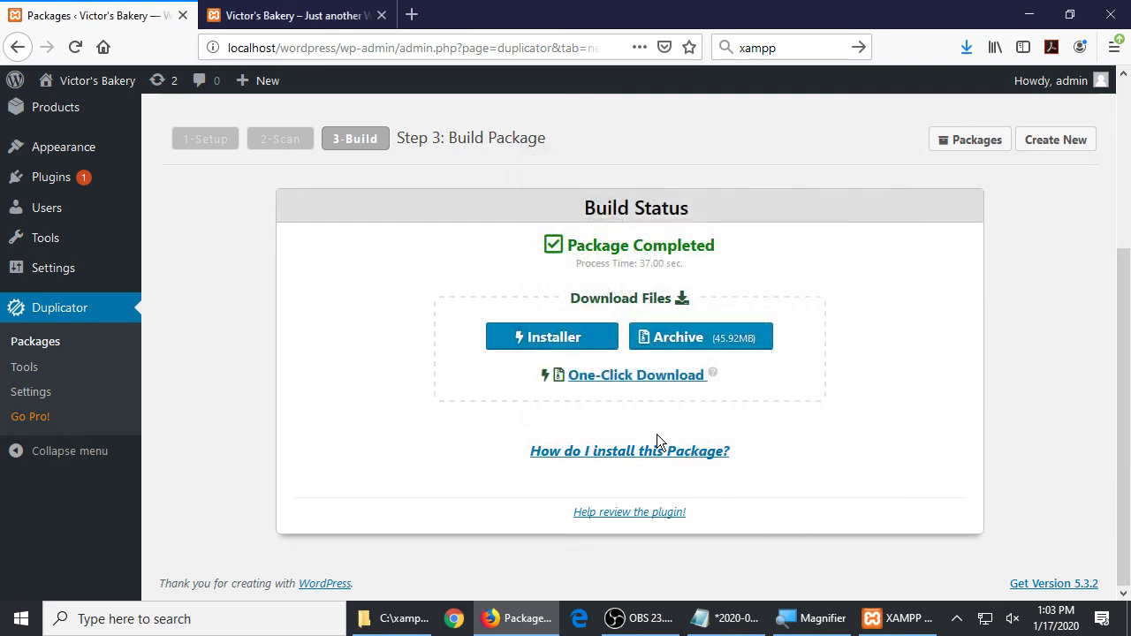
# - Copy the "How do I install this Package?" link address, paste it at the end of the Notepad notes, and save the file
pyautogui.rightClick(652, 457)
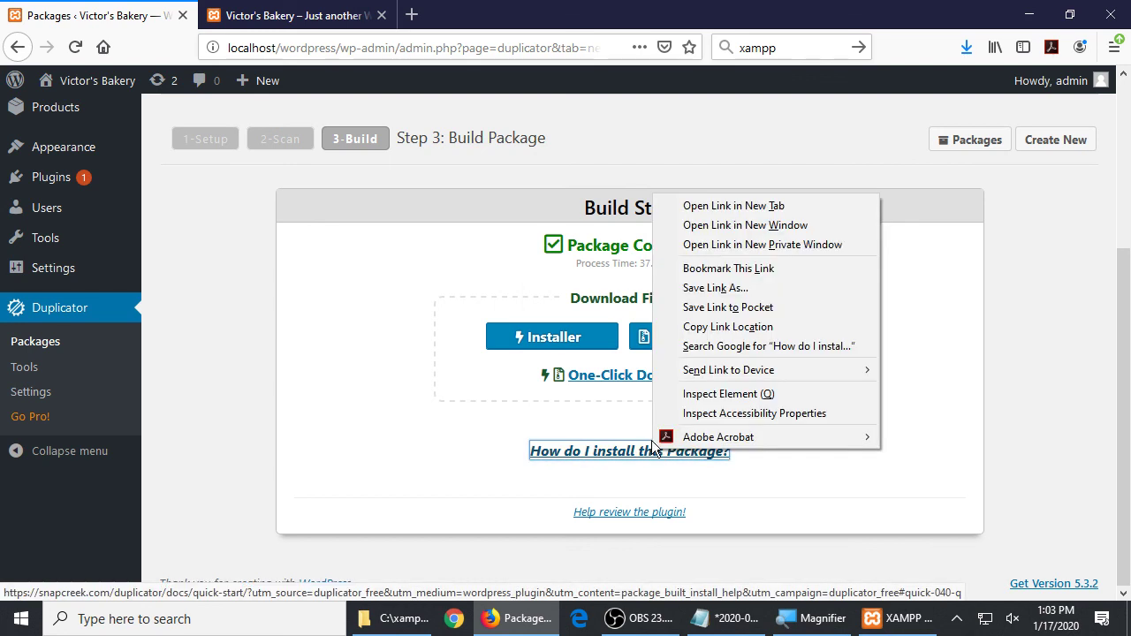
pyautogui.click(727, 327)
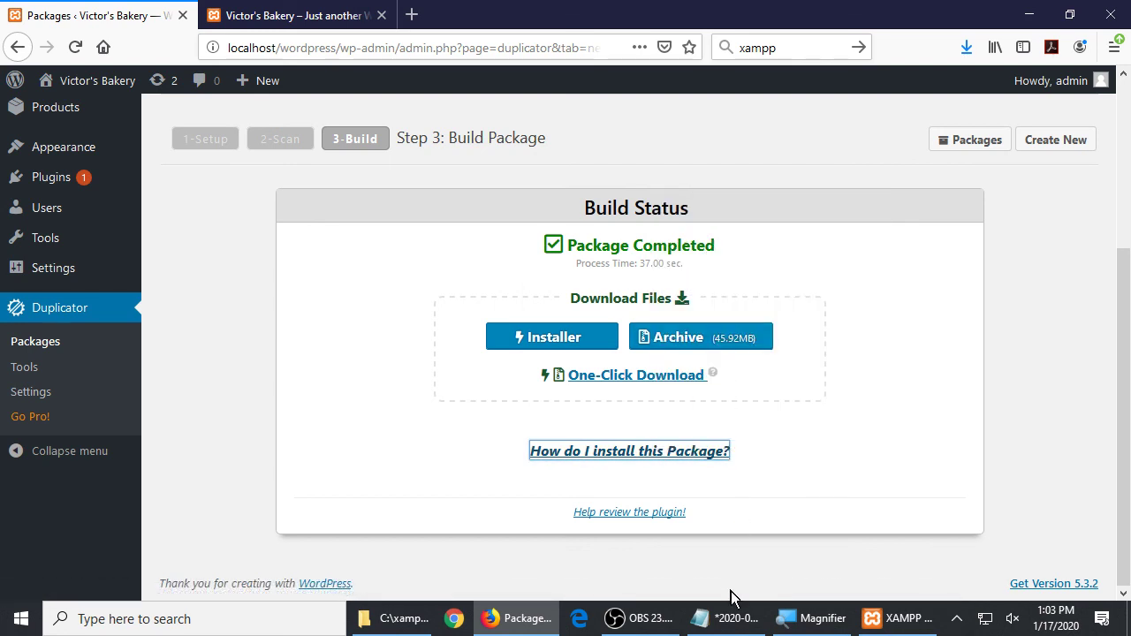
pyautogui.click(734, 618)
pyautogui.press('Return')
pyautogui.press('Return')
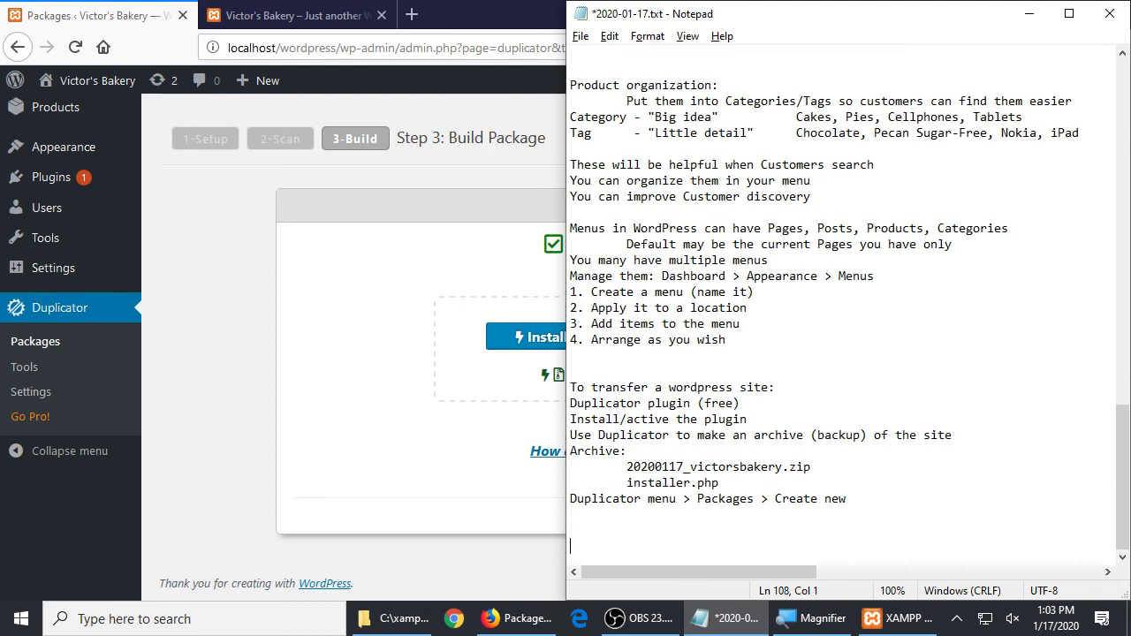
pyautogui.hotkey('ctrl', 'v')
pyautogui.hotkey('ctrl', 's')
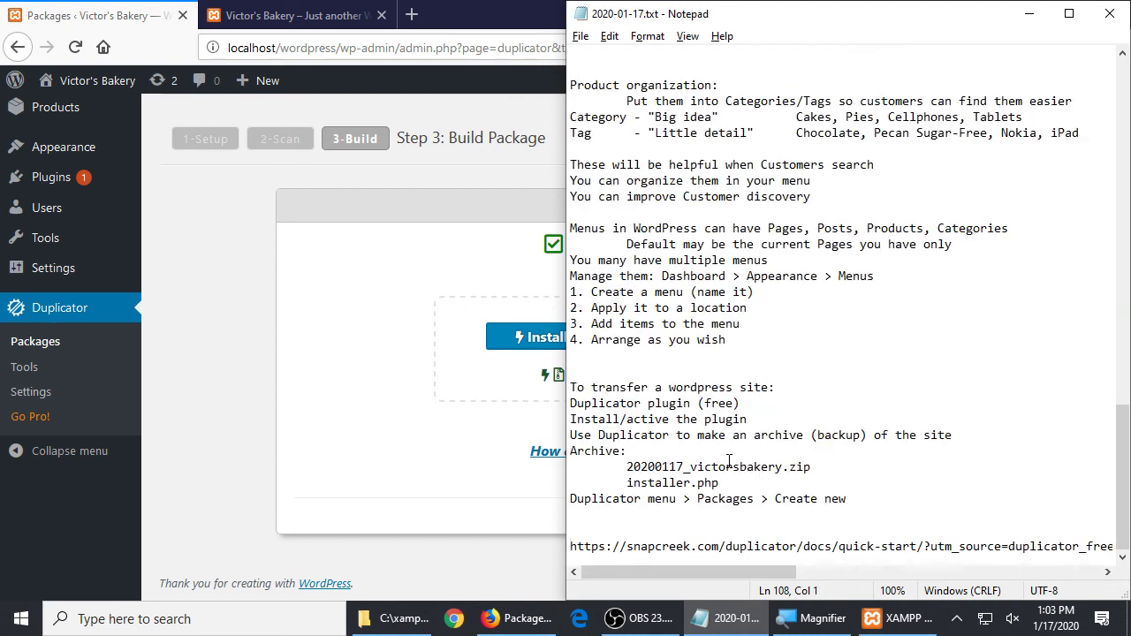
# - Switch to File Explorer and place the htdocs window and a second Explorer window side by side
pyautogui.click(334, 504)
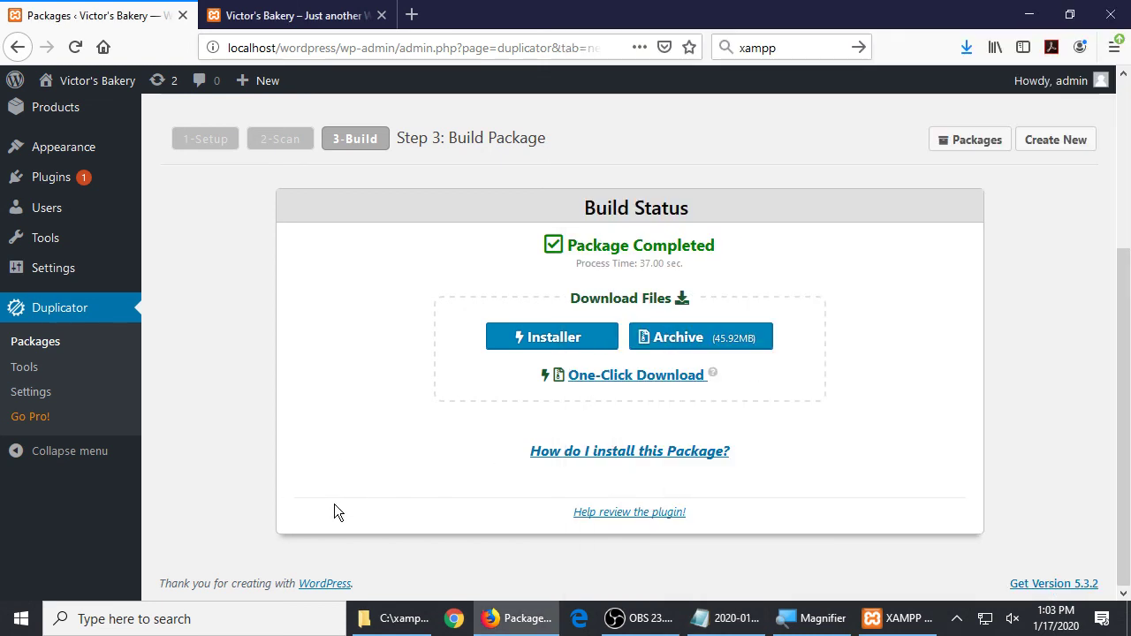
pyautogui.click(379, 618)
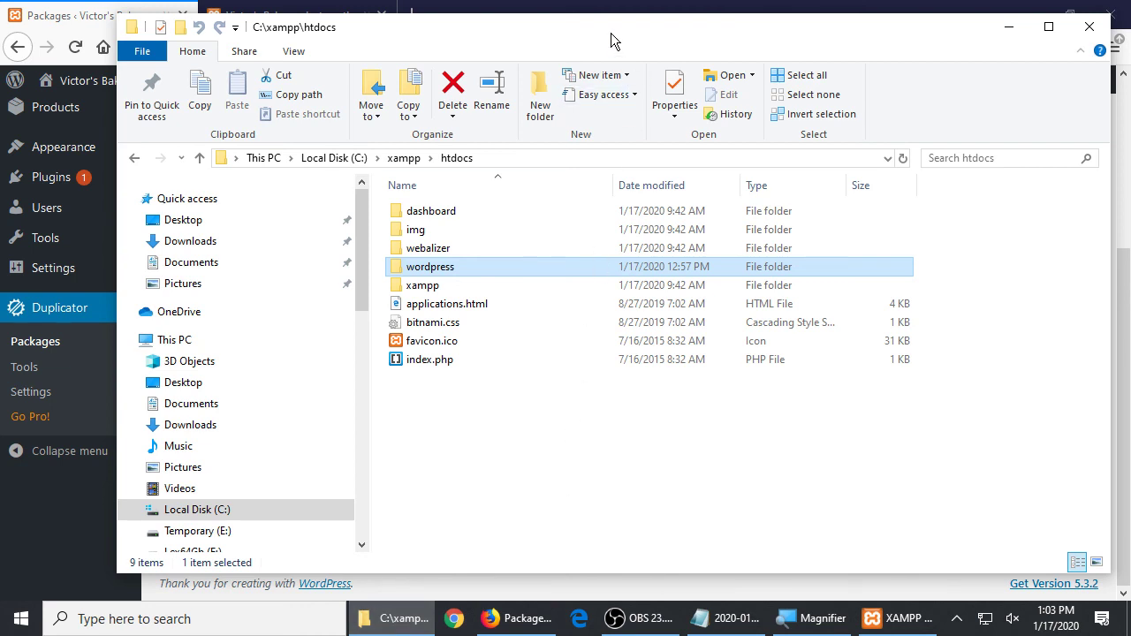
pyautogui.moveTo(611, 33); pyautogui.dragTo(1130, 203)
pyautogui.click(969, 457)
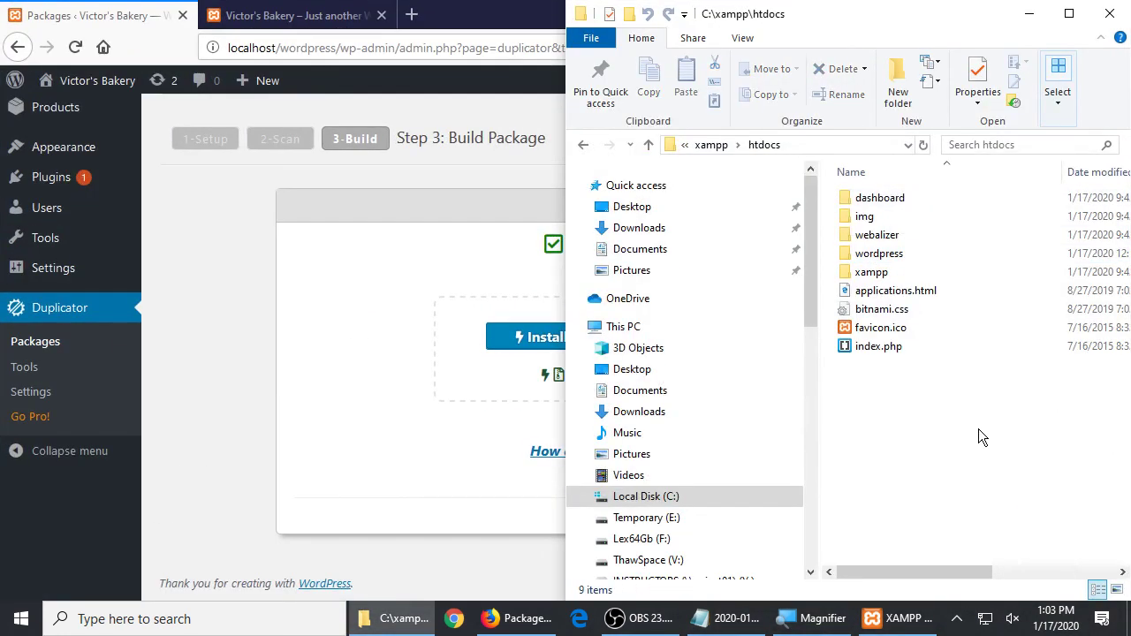
pyautogui.press('super+e')
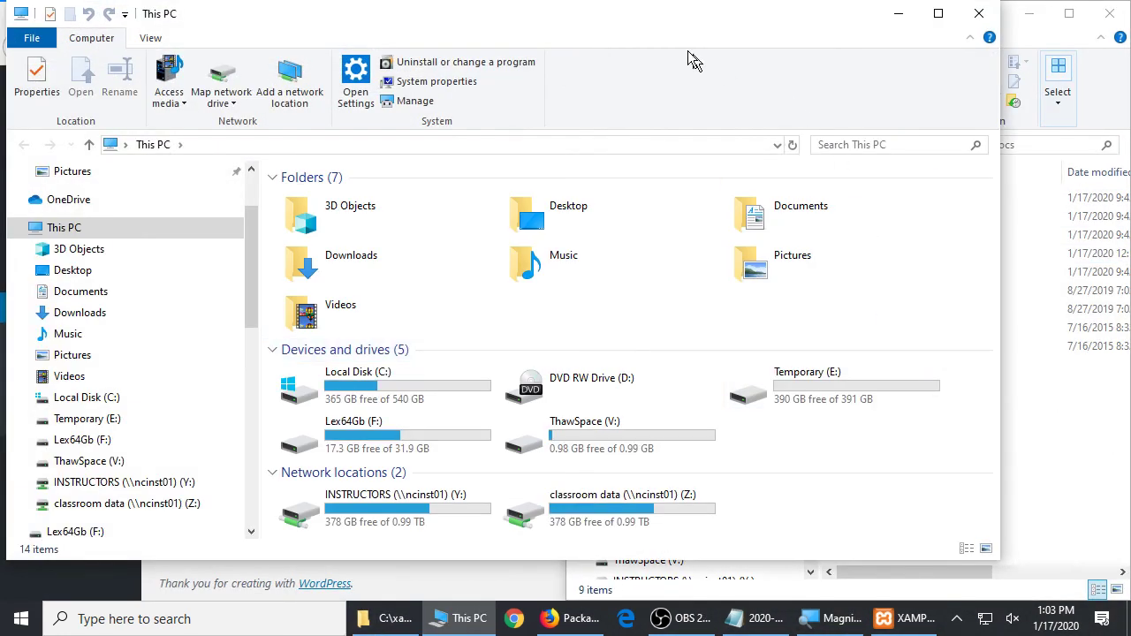
pyautogui.moveTo(662, 20); pyautogui.dragTo(2, 79)
pyautogui.click(381, 281)
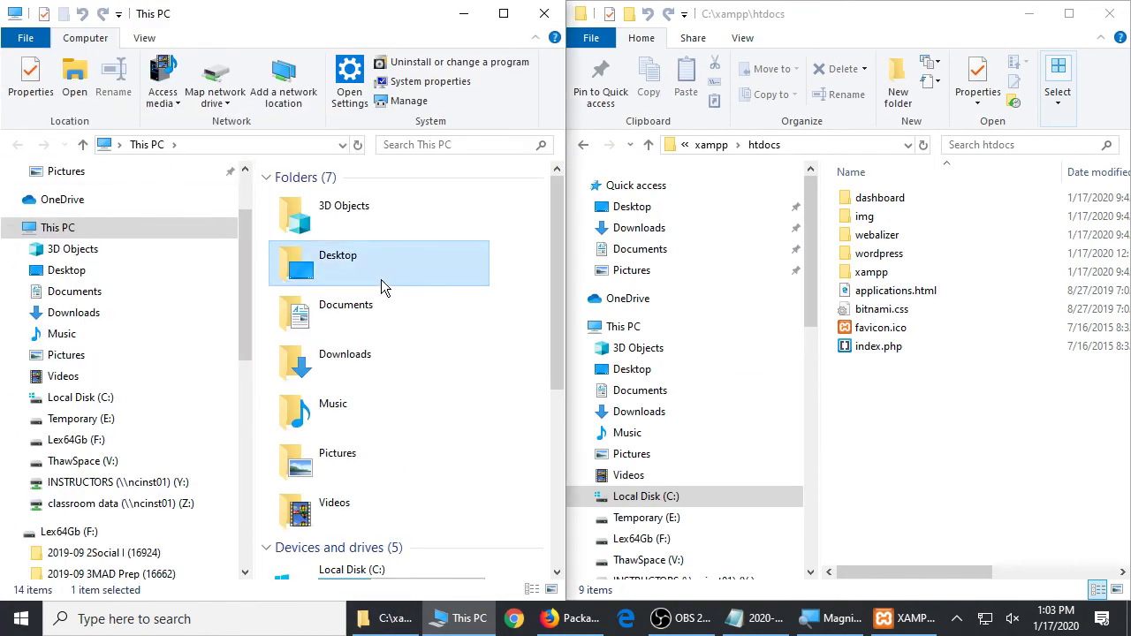
# - Open the Lex64Gb (F:) drive in one Explorer window and the classroom data (Z:) network drive in the other
pyautogui.scroll(-5, 447, 361)
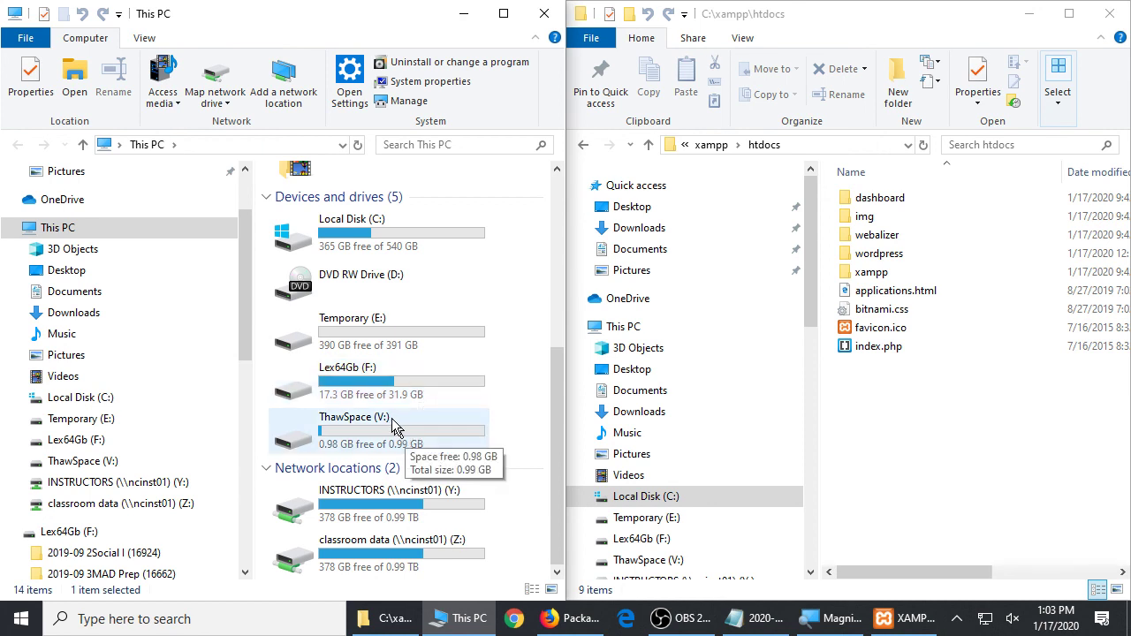
pyautogui.doubleClick(368, 389)
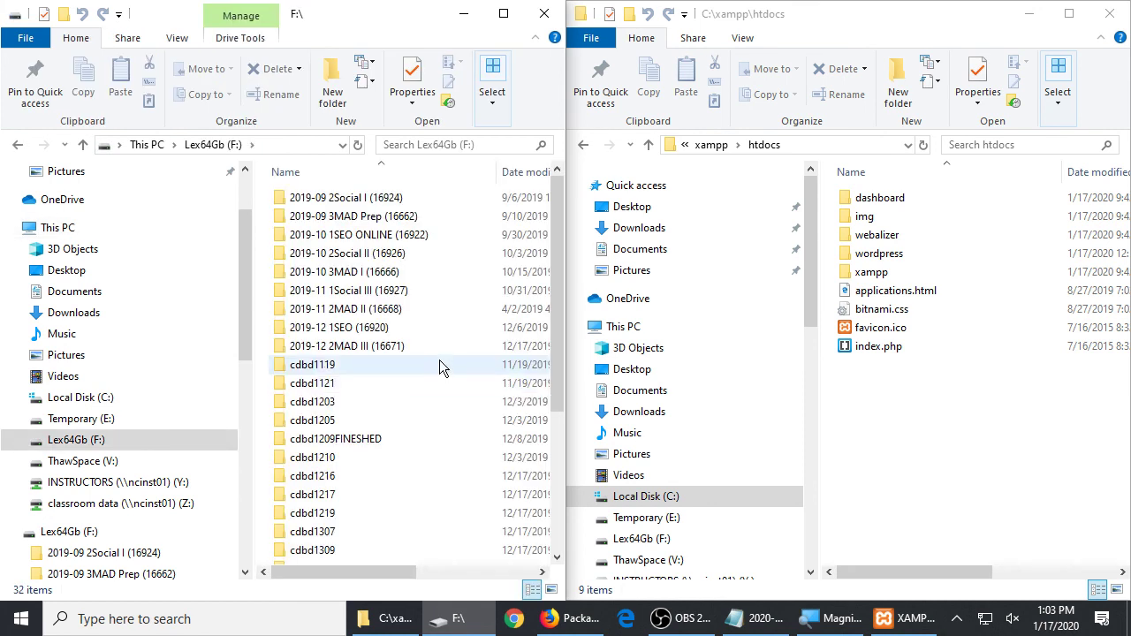
pyautogui.click(619, 327)
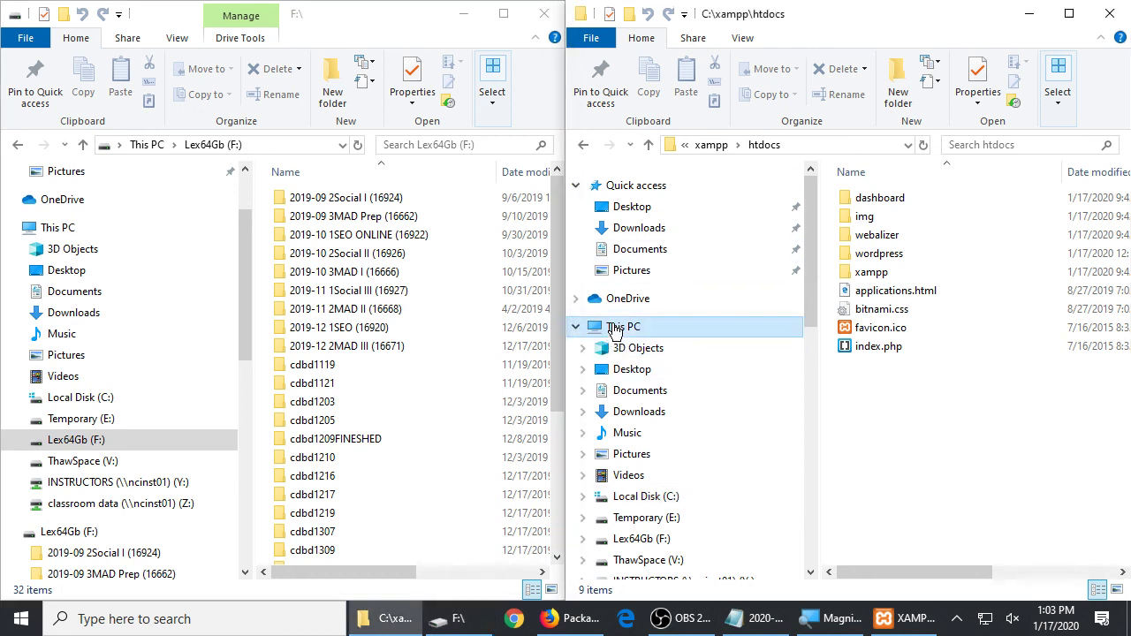
pyautogui.click(939, 495)
pyautogui.scroll(-3, 932, 477)
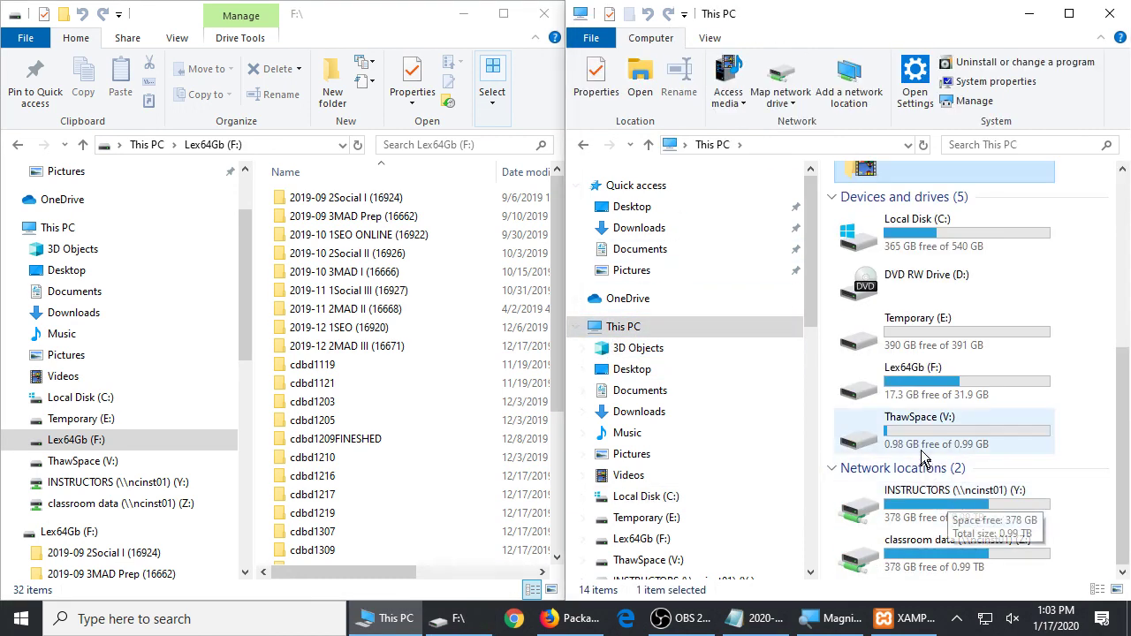
pyautogui.doubleClick(1002, 552)
# - Open the wp folder on the F: drive and the instructor's WordPress (17219) folder on the Z: drive
pyautogui.click(385, 364)
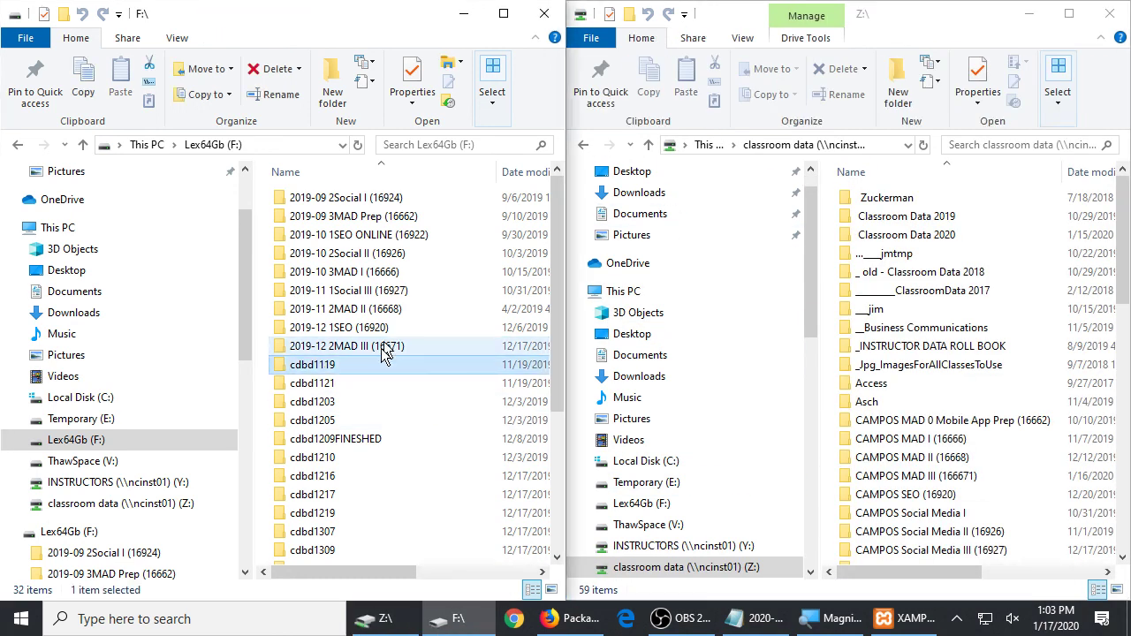
pyautogui.scroll(-4, 365, 469)
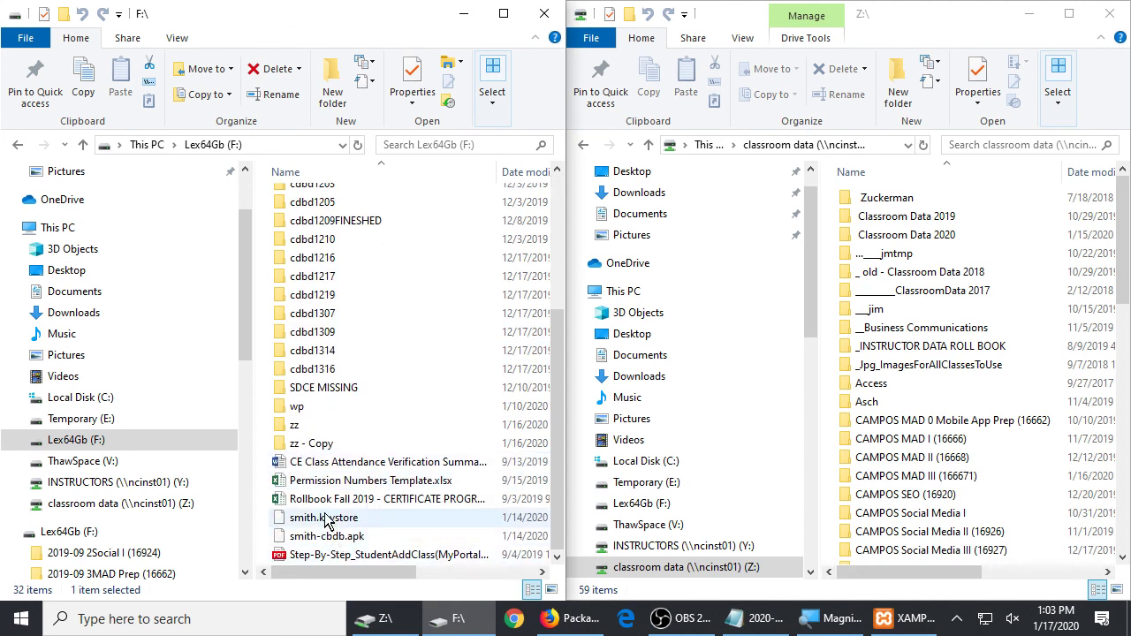
pyautogui.doubleClick(297, 407)
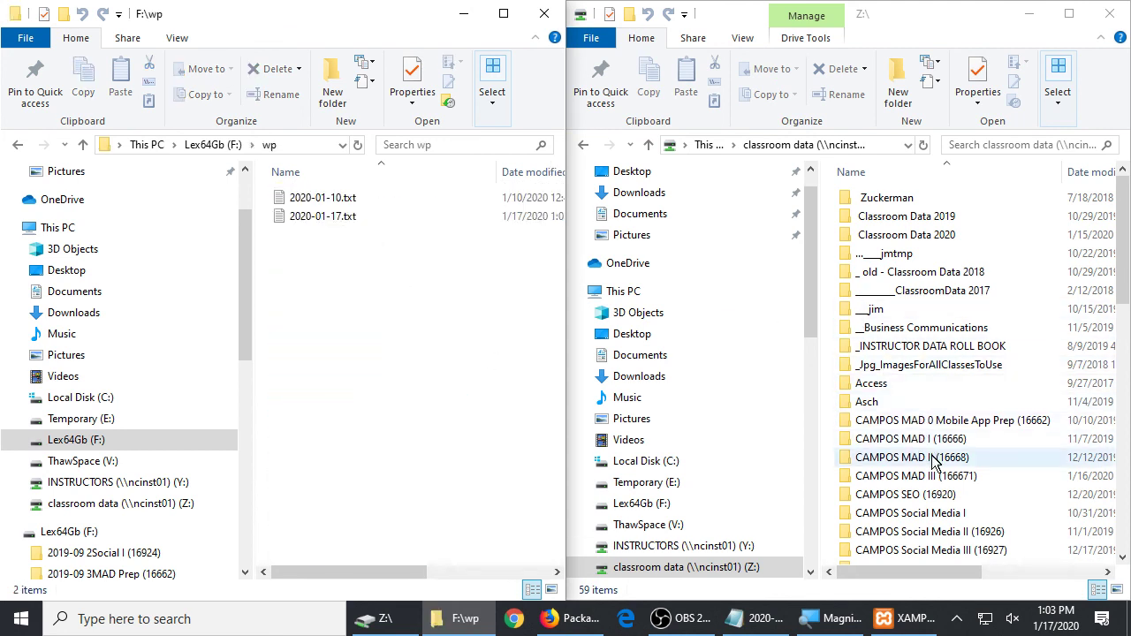
pyautogui.scroll(-4, 939, 499)
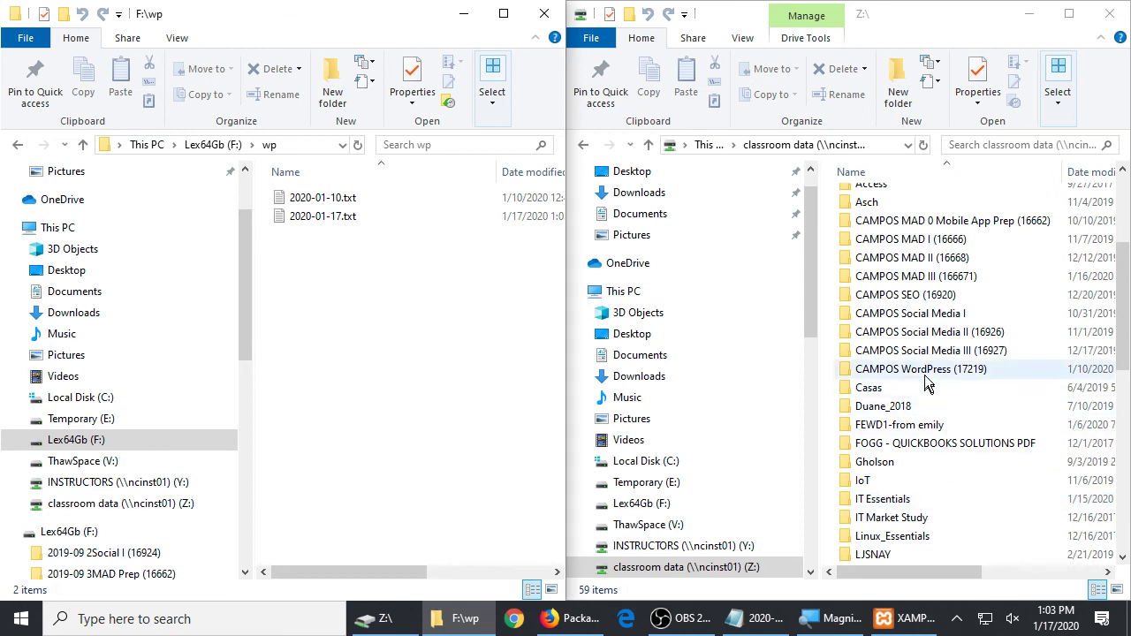
pyautogui.doubleClick(919, 369)
# - Copy 2020-01-17.txt from the wp folder into the WordPress (17219) class folder and close both Explorer windows
pyautogui.moveTo(329, 217); pyautogui.dragTo(909, 302)
pyautogui.click(1110, 13)
pyautogui.click(544, 14)
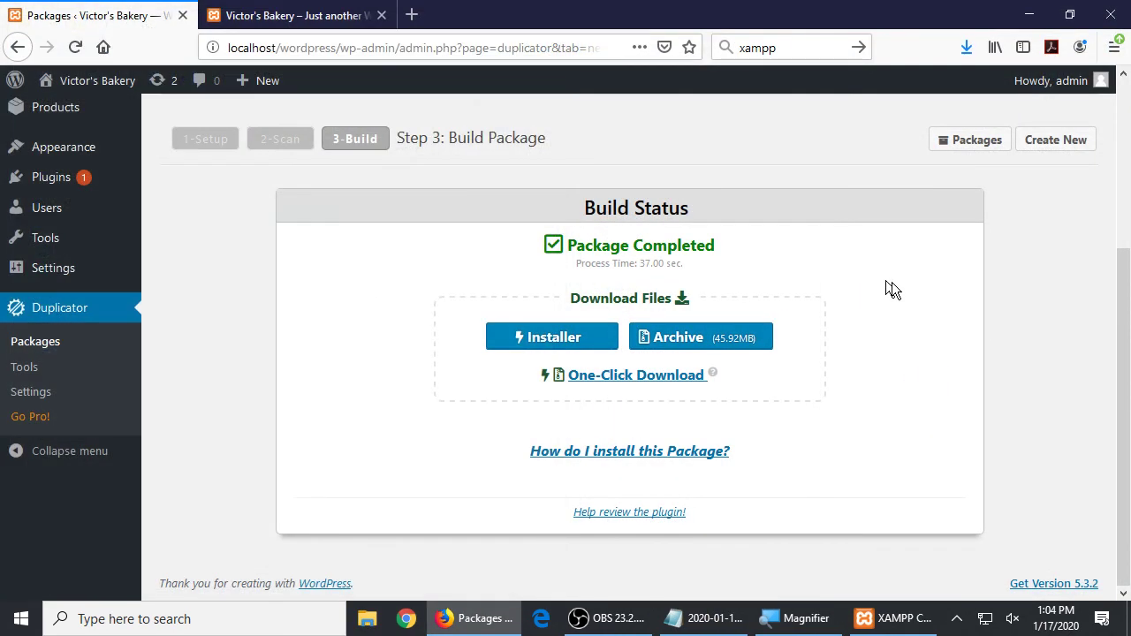